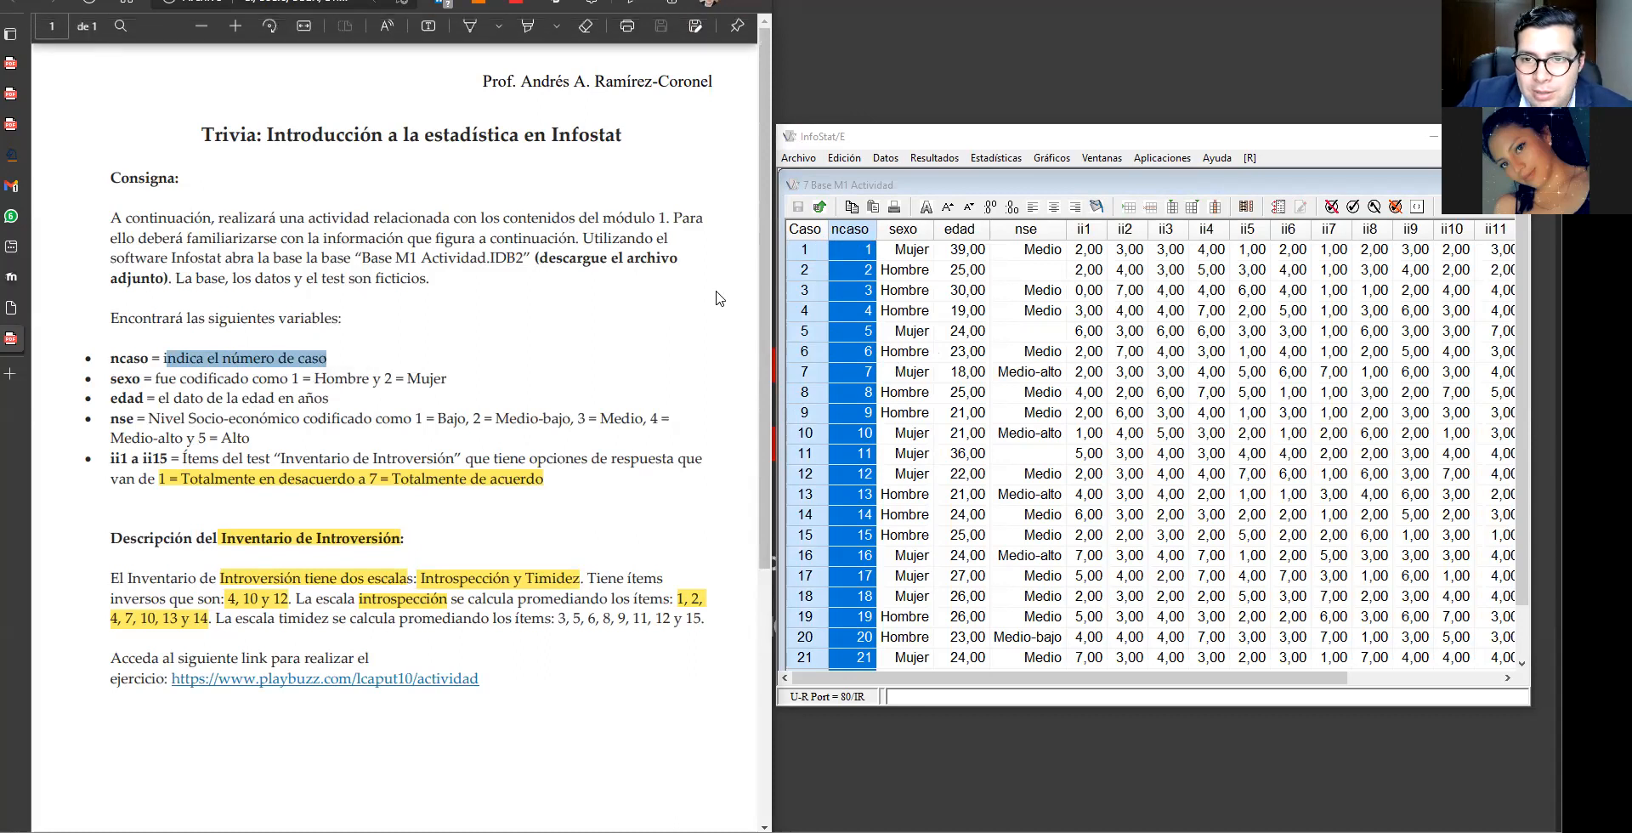
Step: Match the descriptions of the variables ncaso, sexo and edad in the assignment with their columns in the data table
{"action": "left_click", "coordinate": [866, 274]}
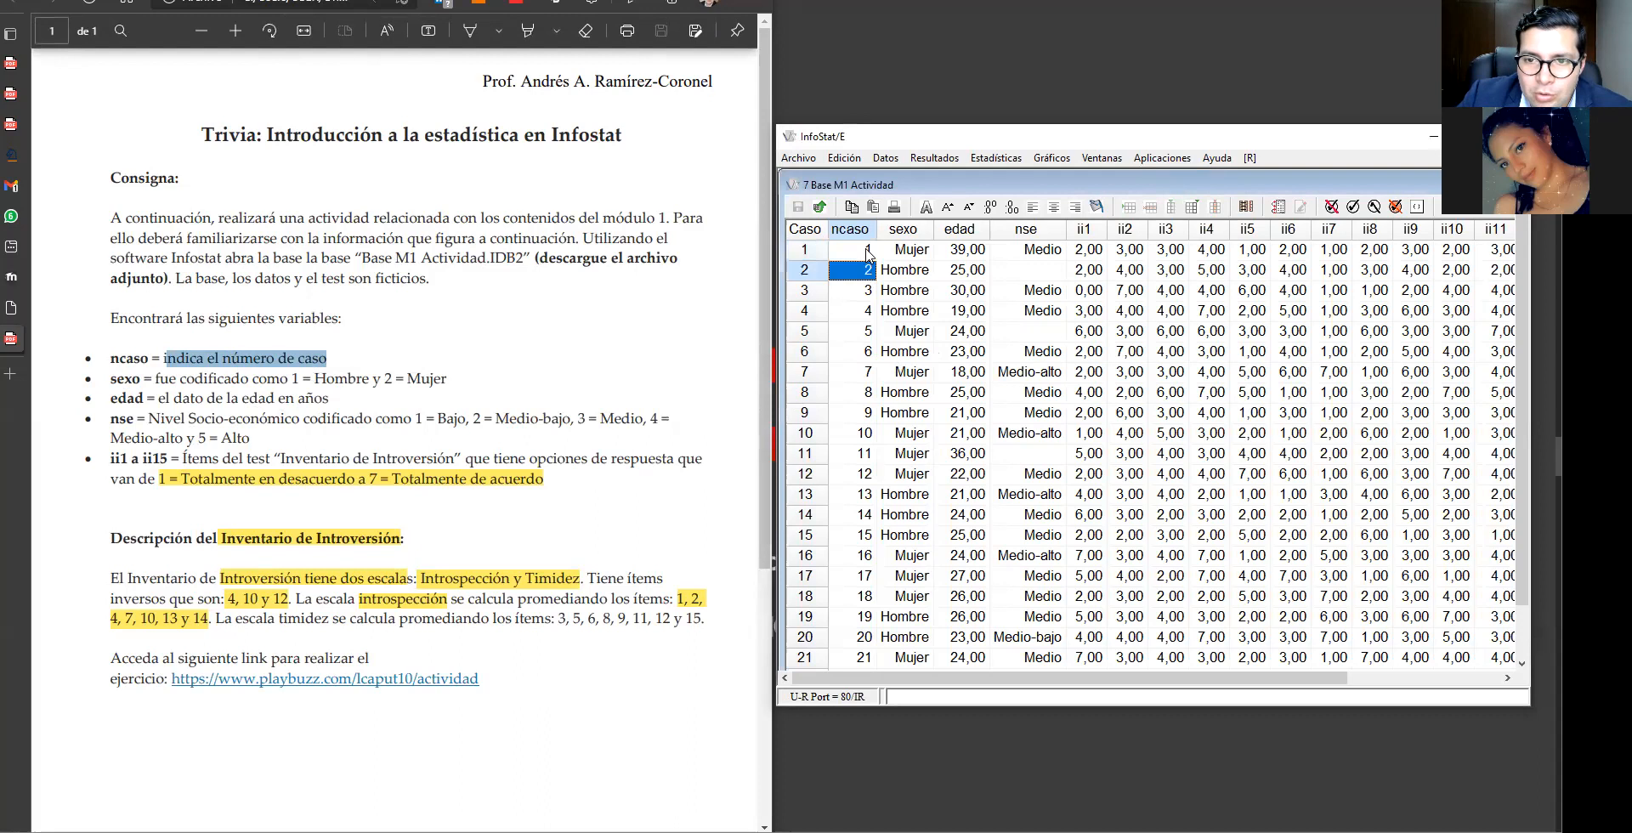
{"action": "left_click", "coordinate": [865, 252]}
{"action": "left_click", "coordinate": [863, 269]}
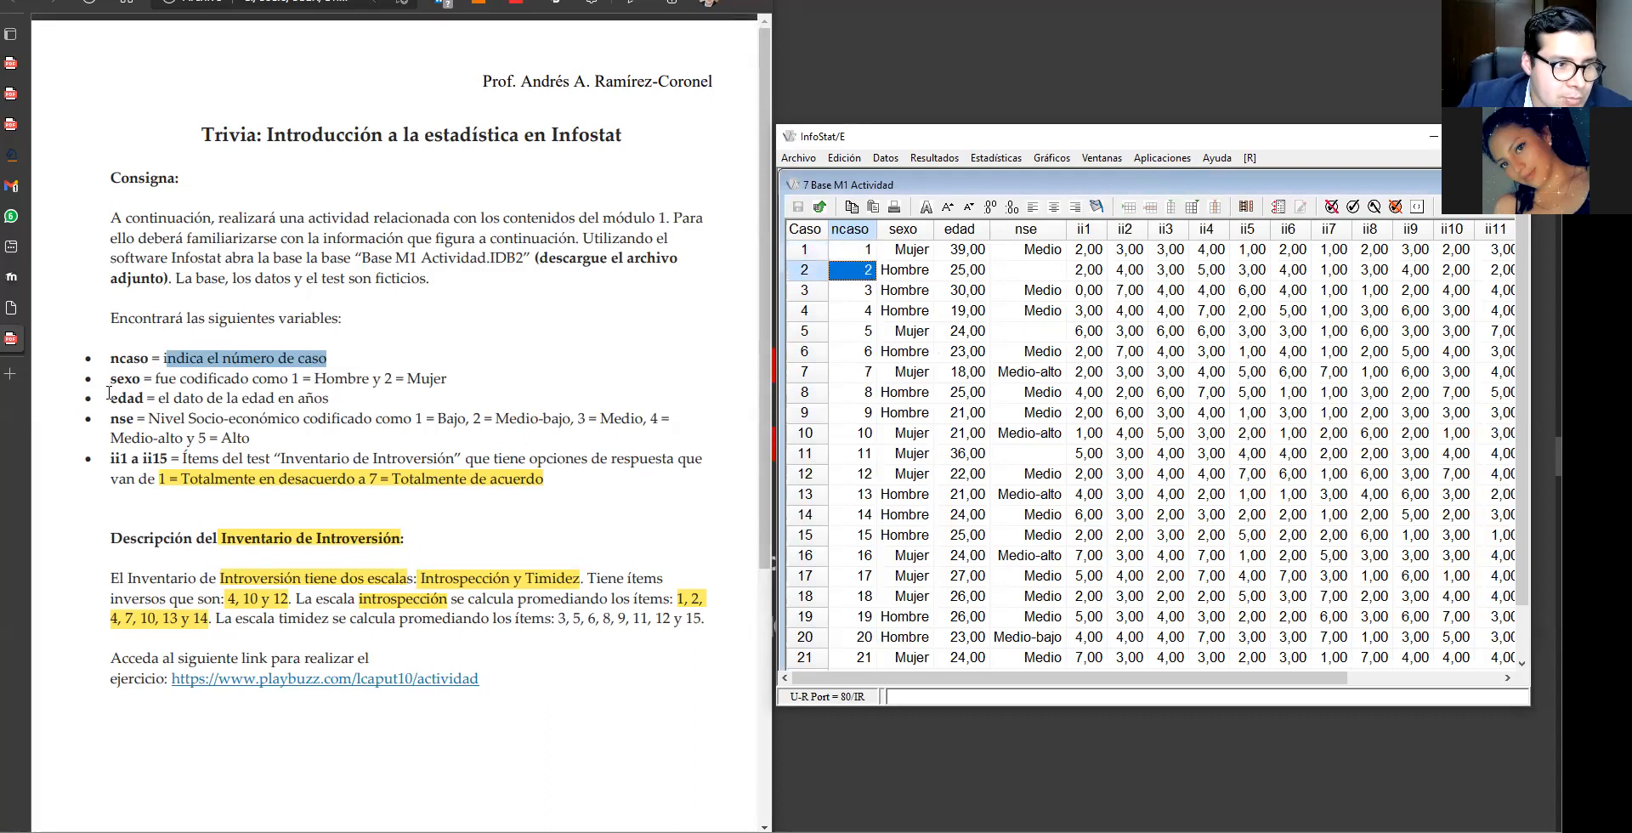
{"action": "left_click_drag", "start_coordinate": [111, 379], "coordinate": [130, 382]}
{"action": "left_click_drag", "start_coordinate": [280, 379], "coordinate": [449, 379]}
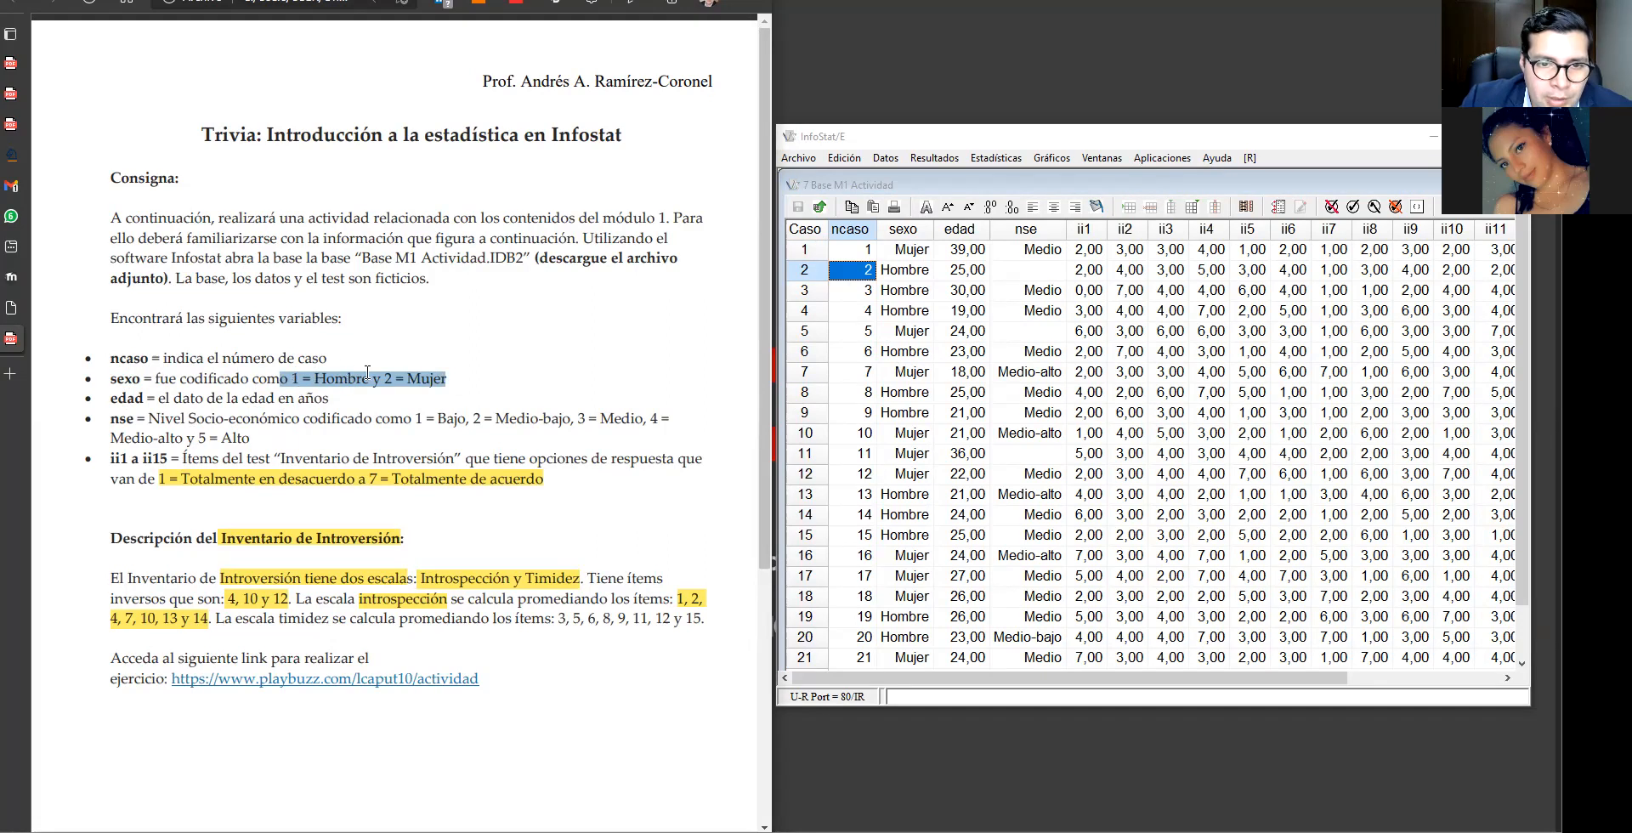
{"action": "left_click", "coordinate": [912, 231]}
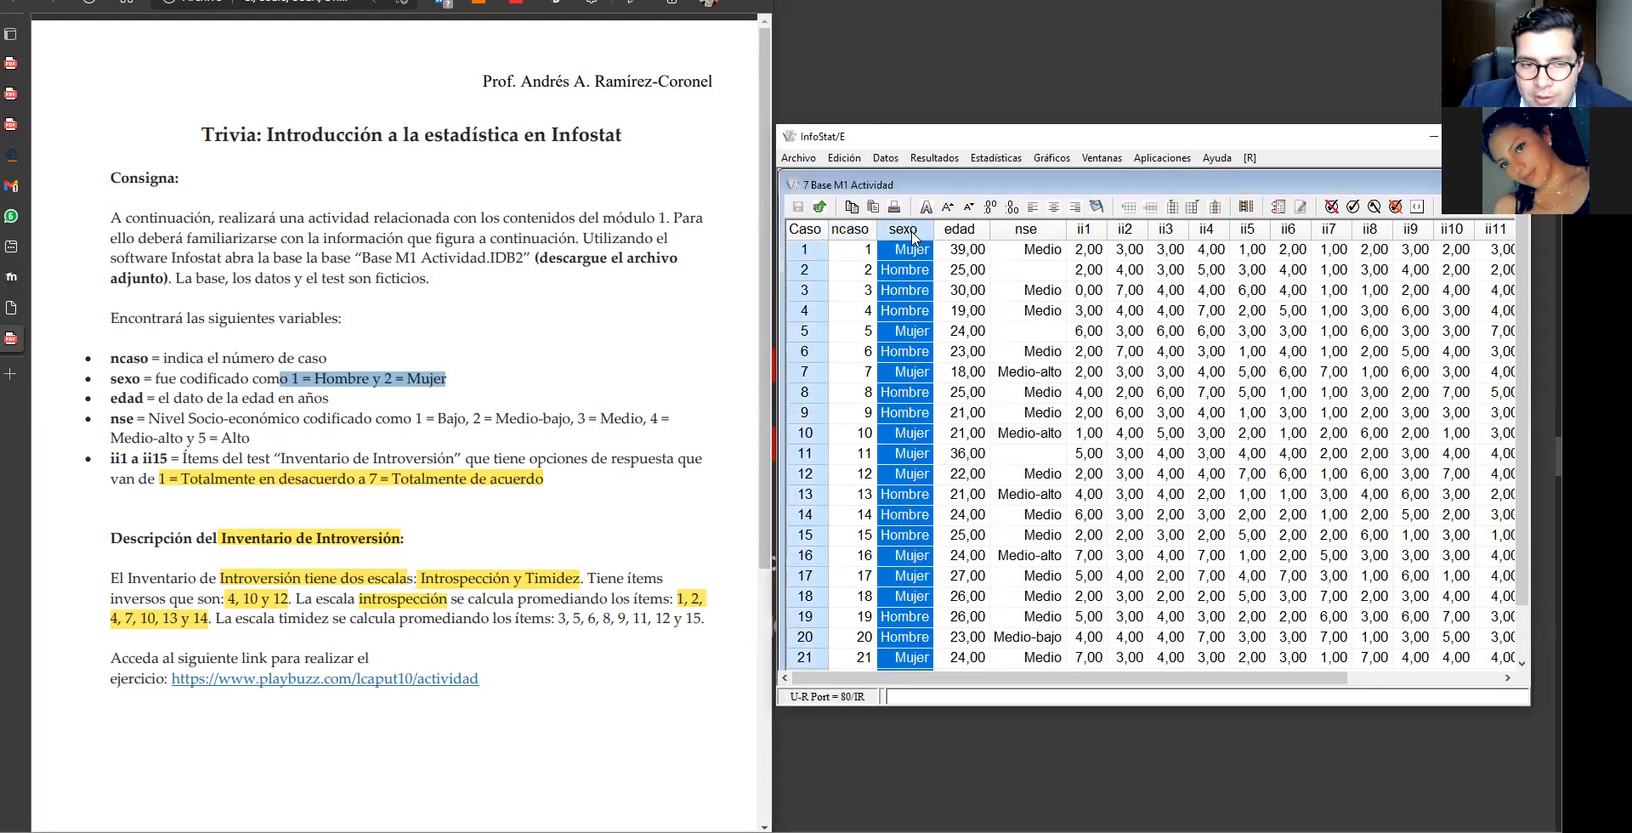
{"action": "left_click", "coordinate": [959, 231]}
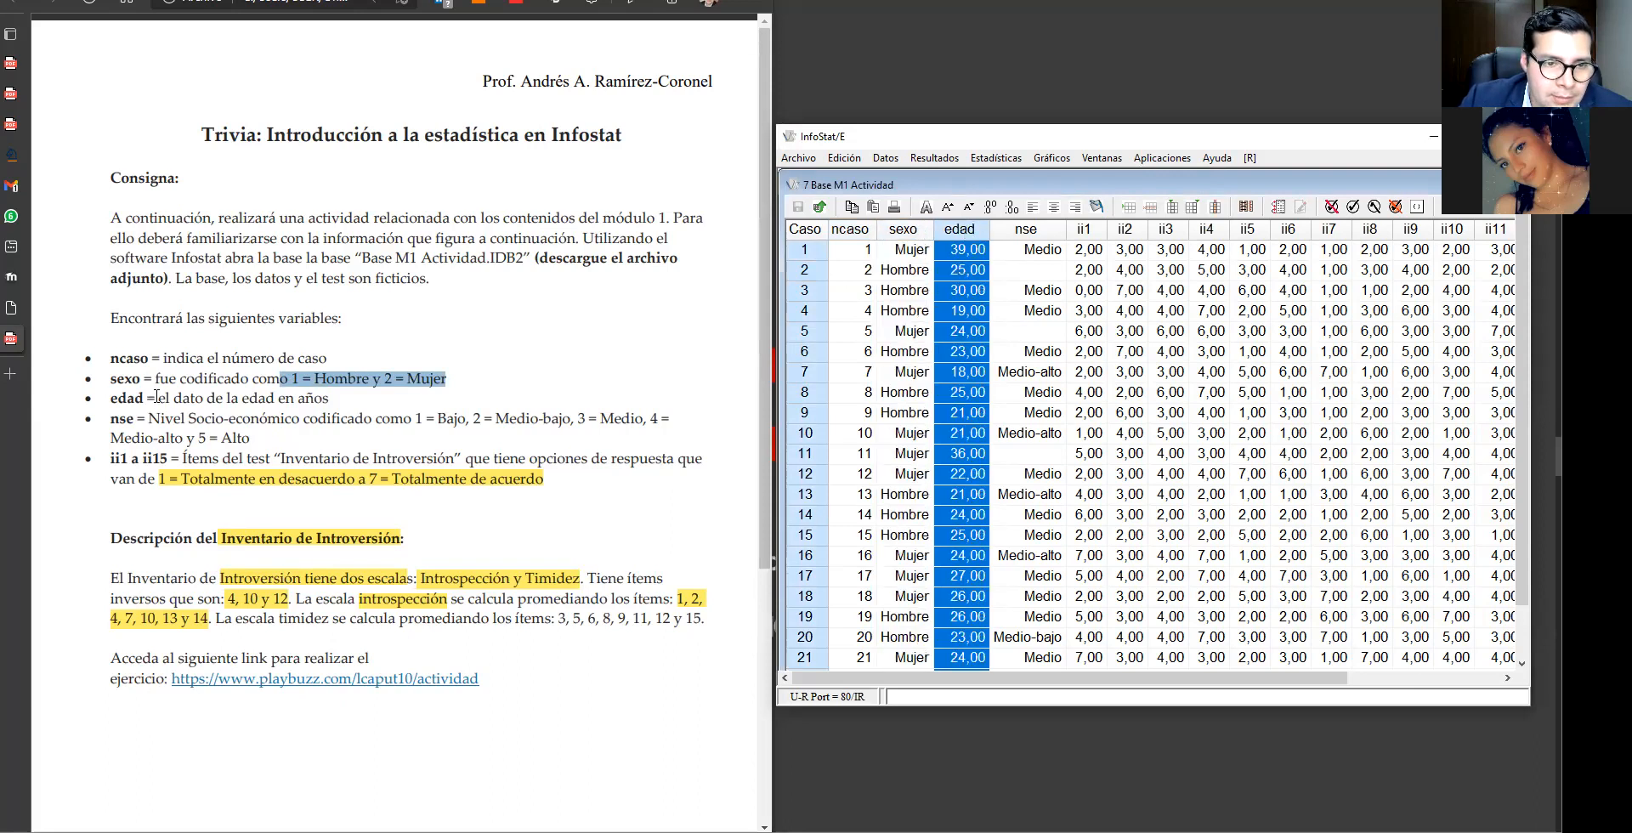
{"action": "left_click_drag", "start_coordinate": [161, 397], "coordinate": [336, 396]}
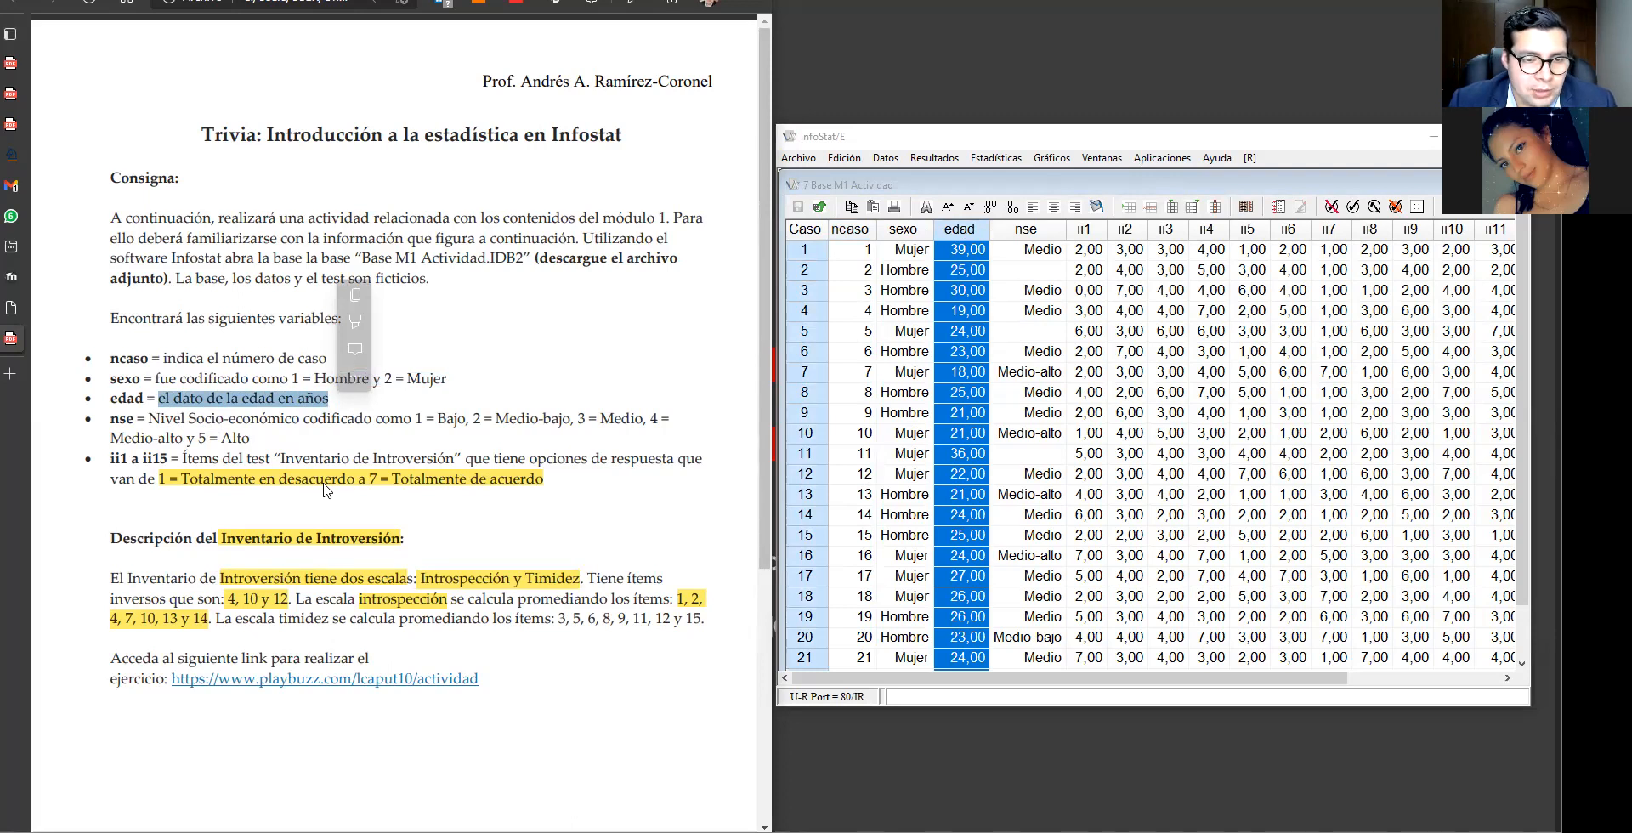
Step: Examine the nse coding and the ii1 a ii15 item scale in the assignment against the nse and ii1 columns
{"action": "left_click_drag", "start_coordinate": [102, 420], "coordinate": [155, 430]}
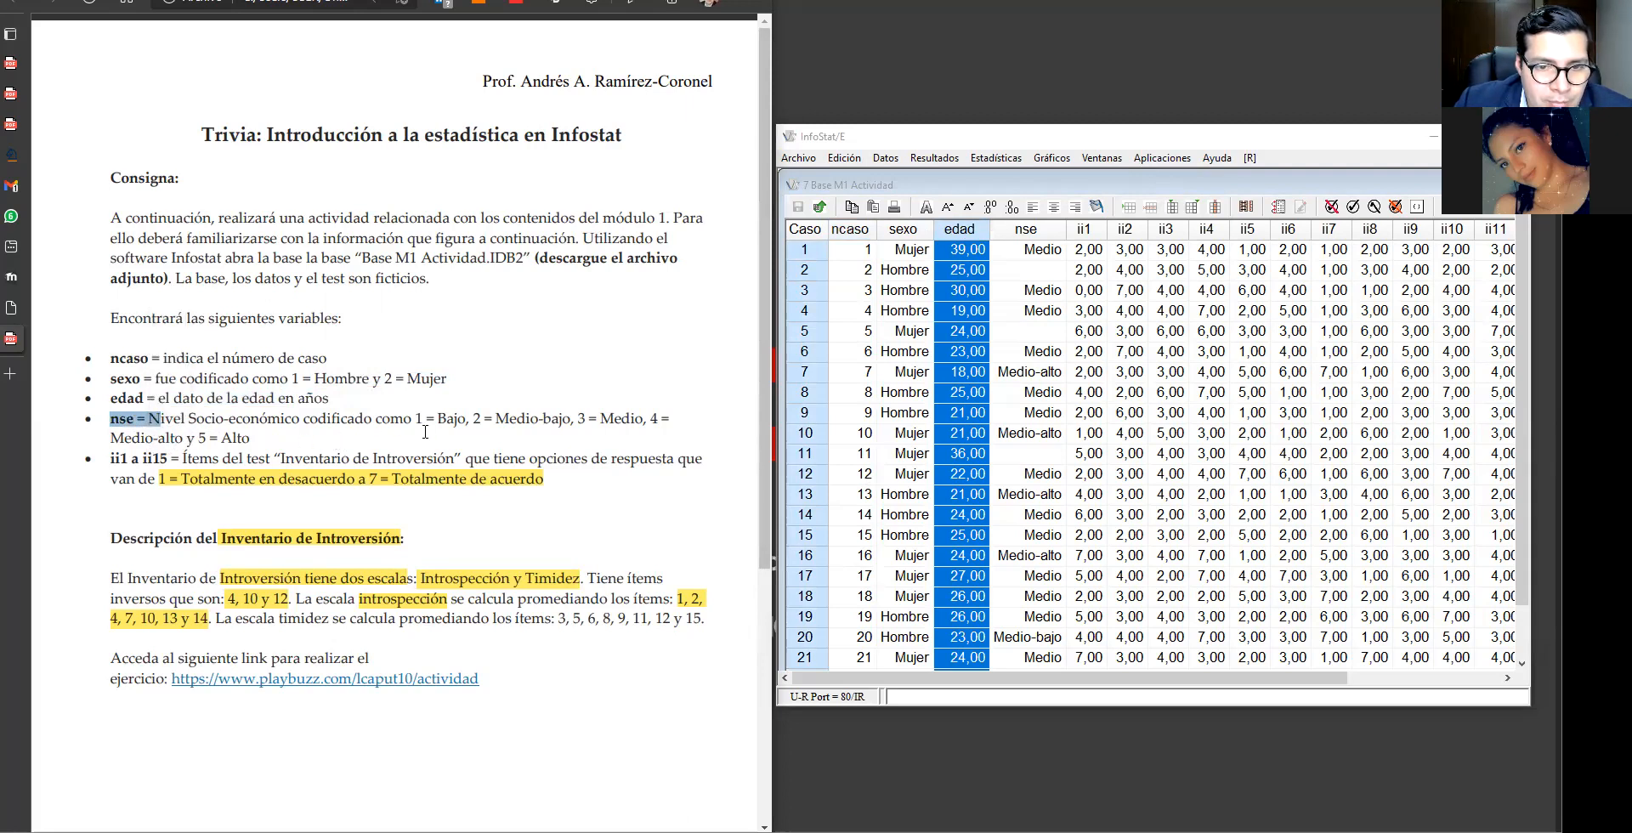
{"action": "left_click_drag", "start_coordinate": [419, 419], "coordinate": [469, 422]}
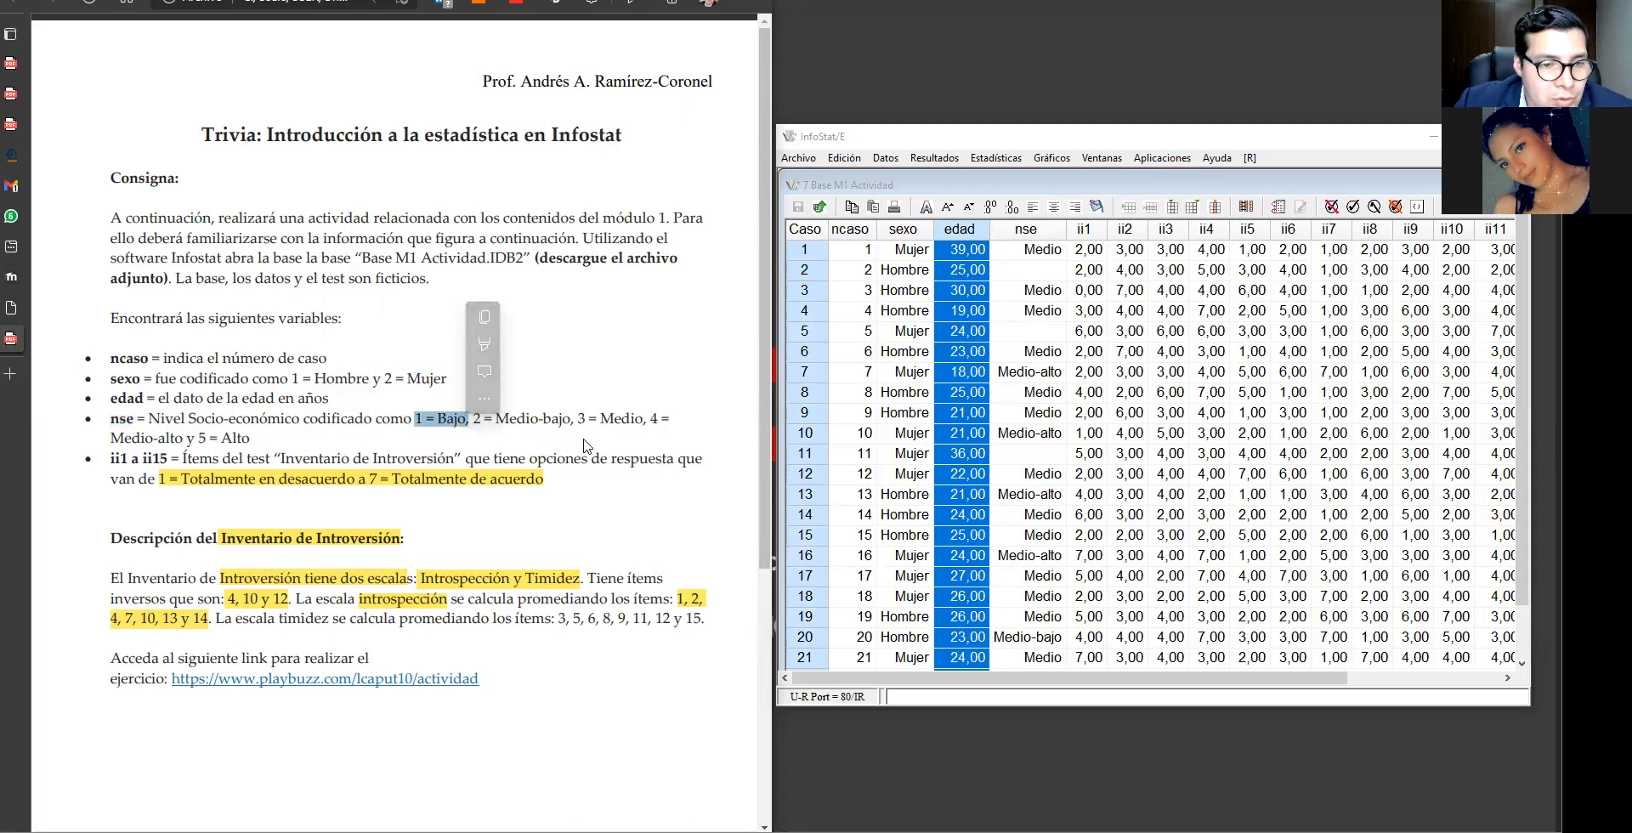
{"action": "left_click", "coordinate": [1024, 231]}
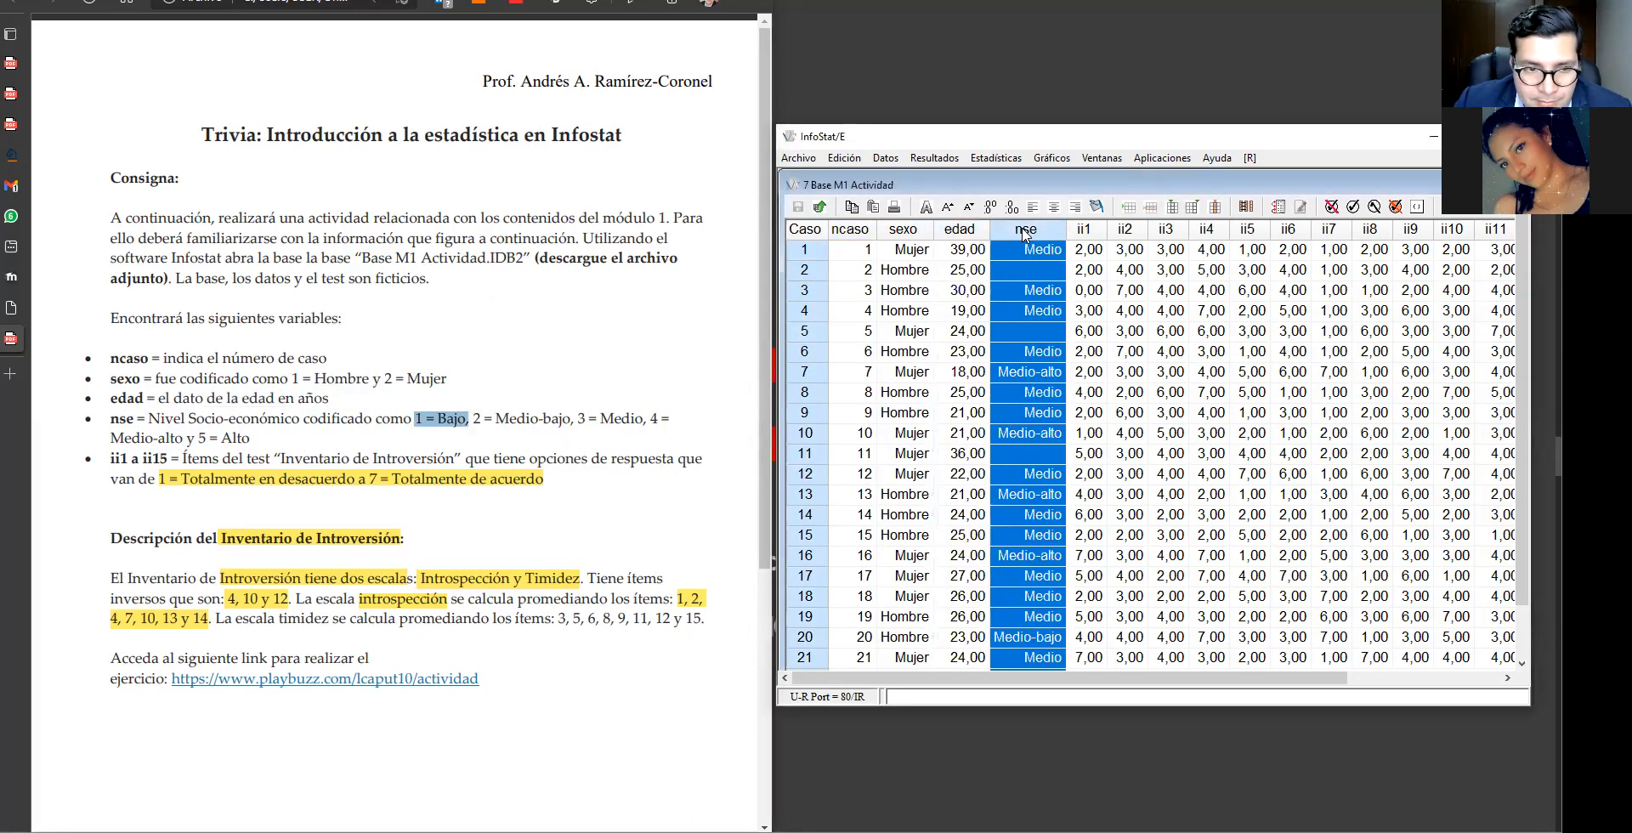
{"action": "left_click", "coordinate": [1085, 238]}
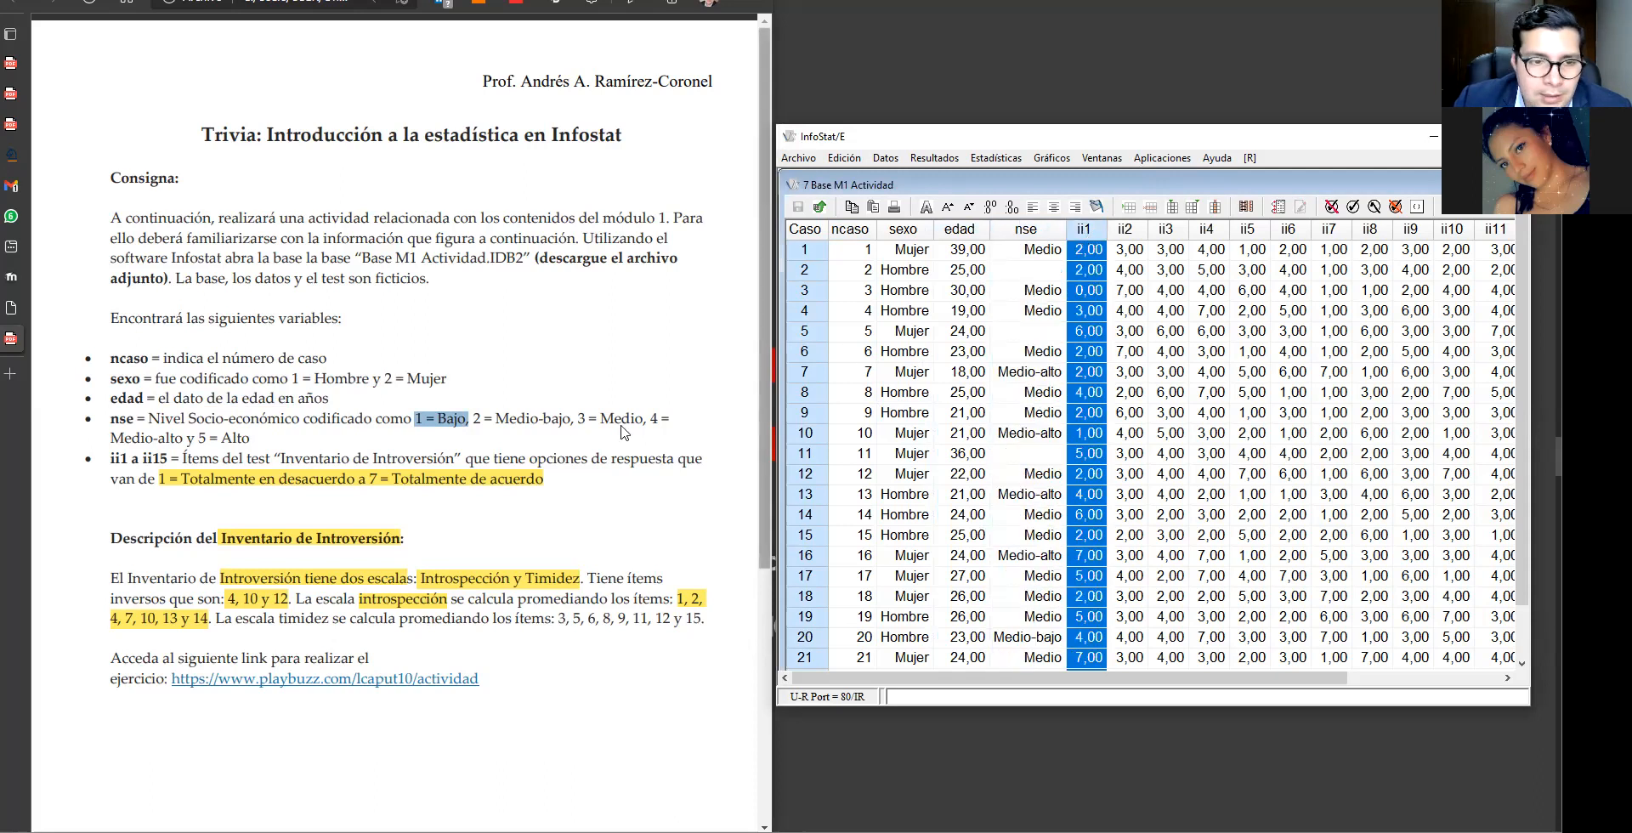
{"action": "left_click_drag", "start_coordinate": [110, 457], "coordinate": [168, 459]}
{"action": "left_click_drag", "start_coordinate": [274, 459], "coordinate": [458, 466]}
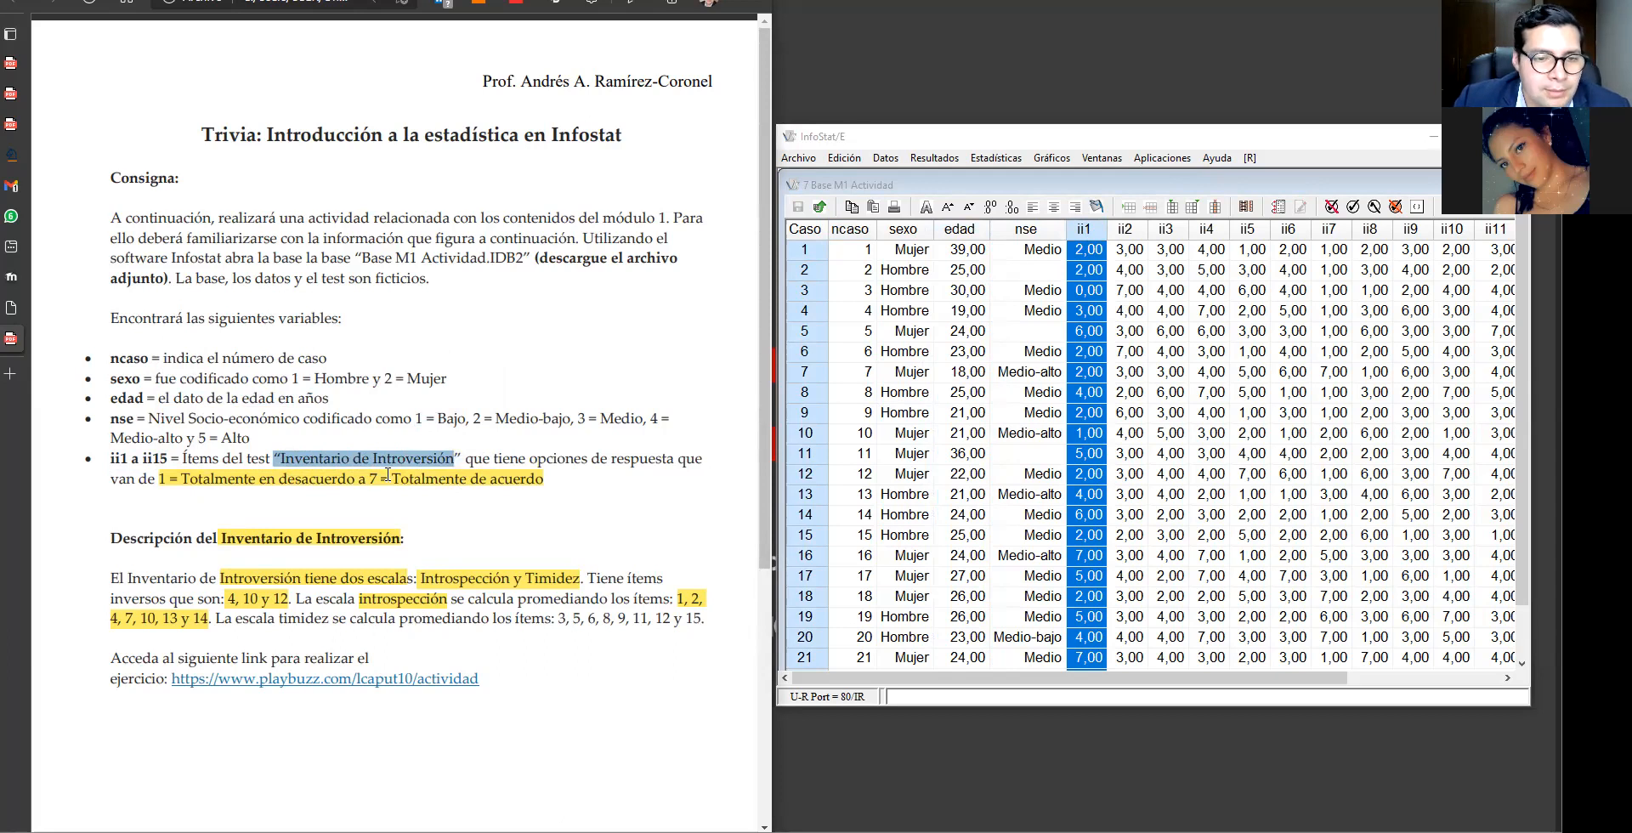
{"action": "left_click_drag", "start_coordinate": [164, 482], "coordinate": [565, 484]}
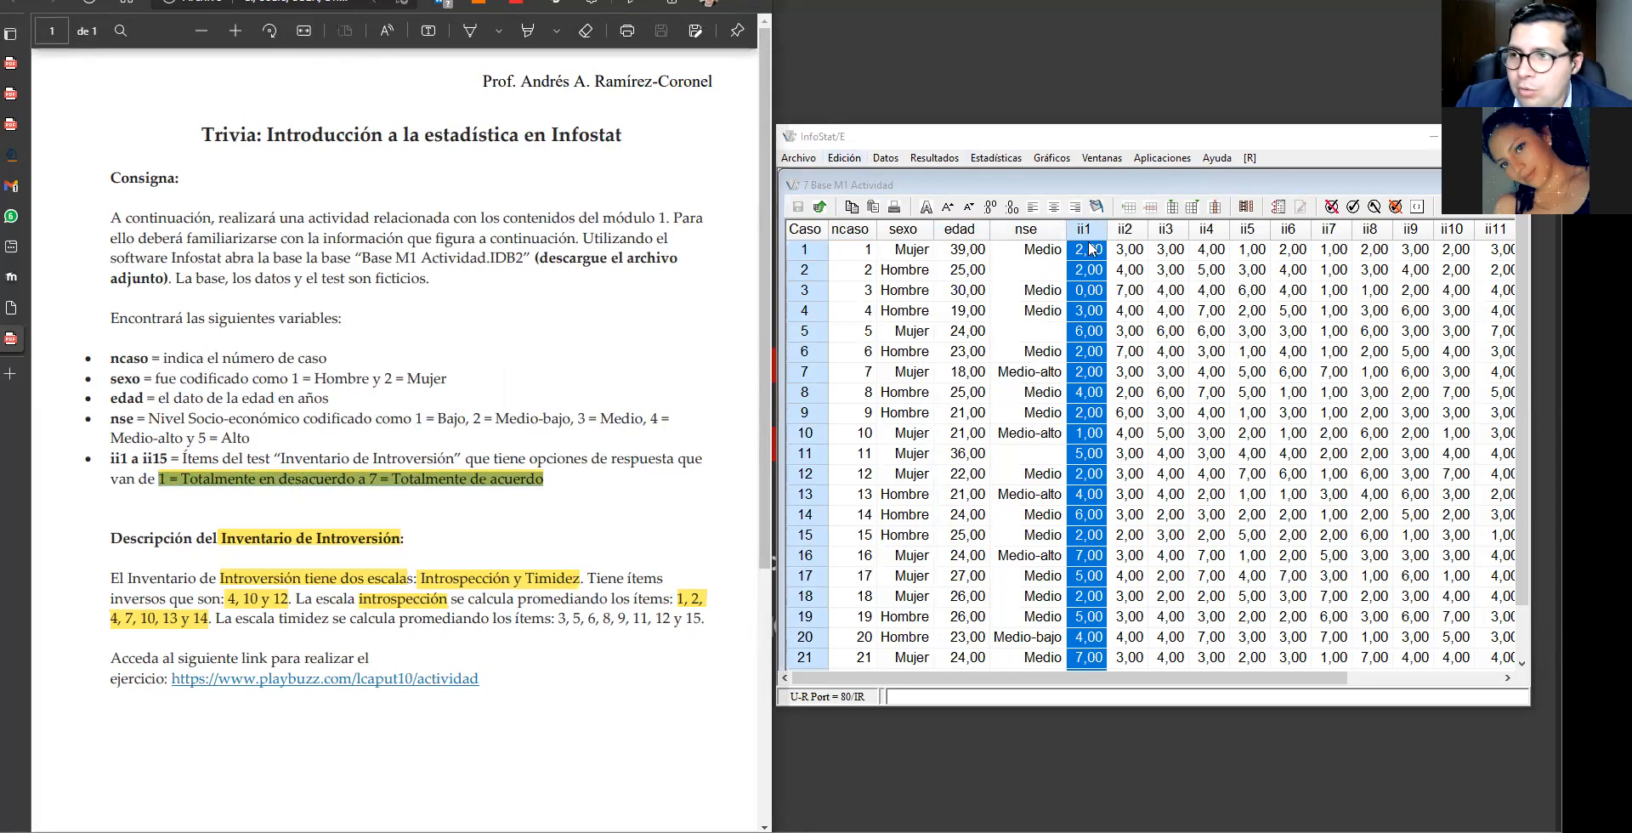
Step: Open the PDF notes covering variables, item cleaning, data inversion and composite calculations beside the data table
{"action": "mouse_move", "coordinate": [1588, 96]}
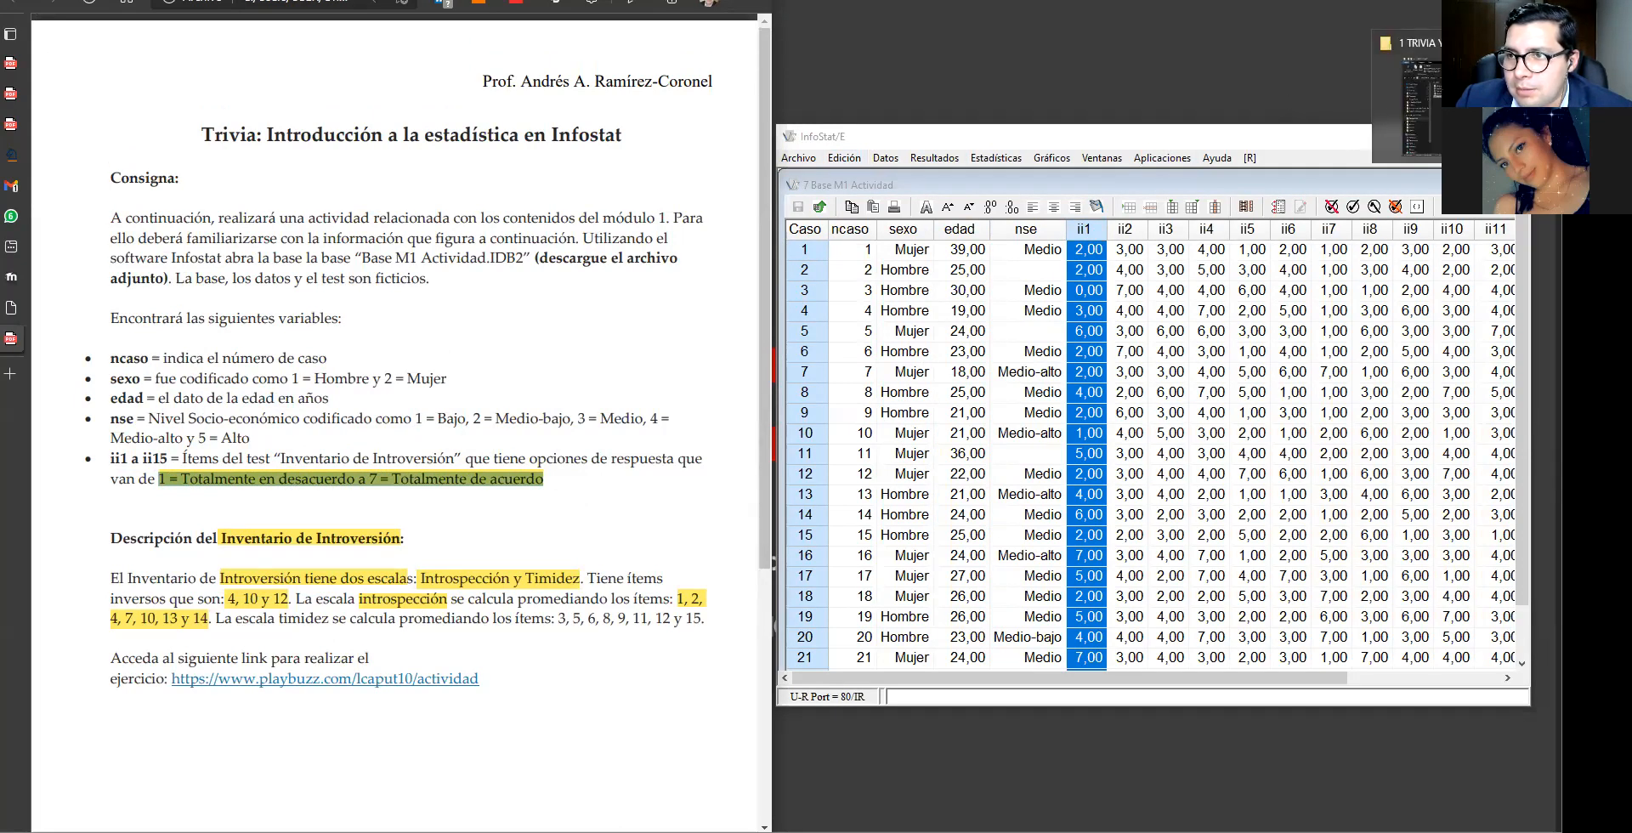
{"action": "left_click", "coordinate": [1469, 97]}
{"action": "left_click_drag", "start_coordinate": [744, 78], "coordinate": [0, 82]}
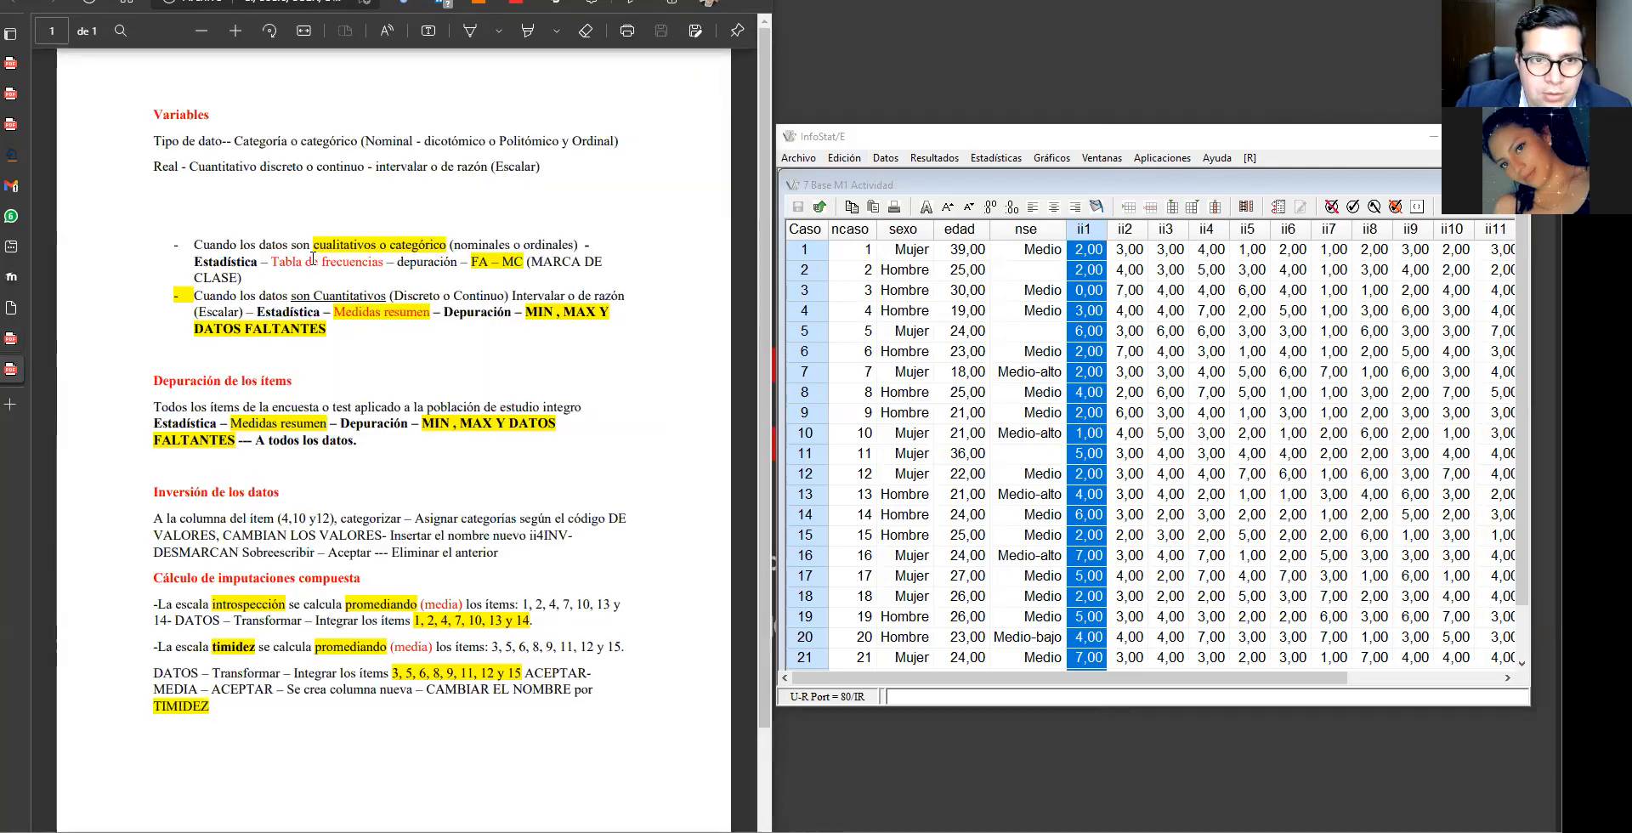
{"action": "mouse_move", "coordinate": [12, 310]}
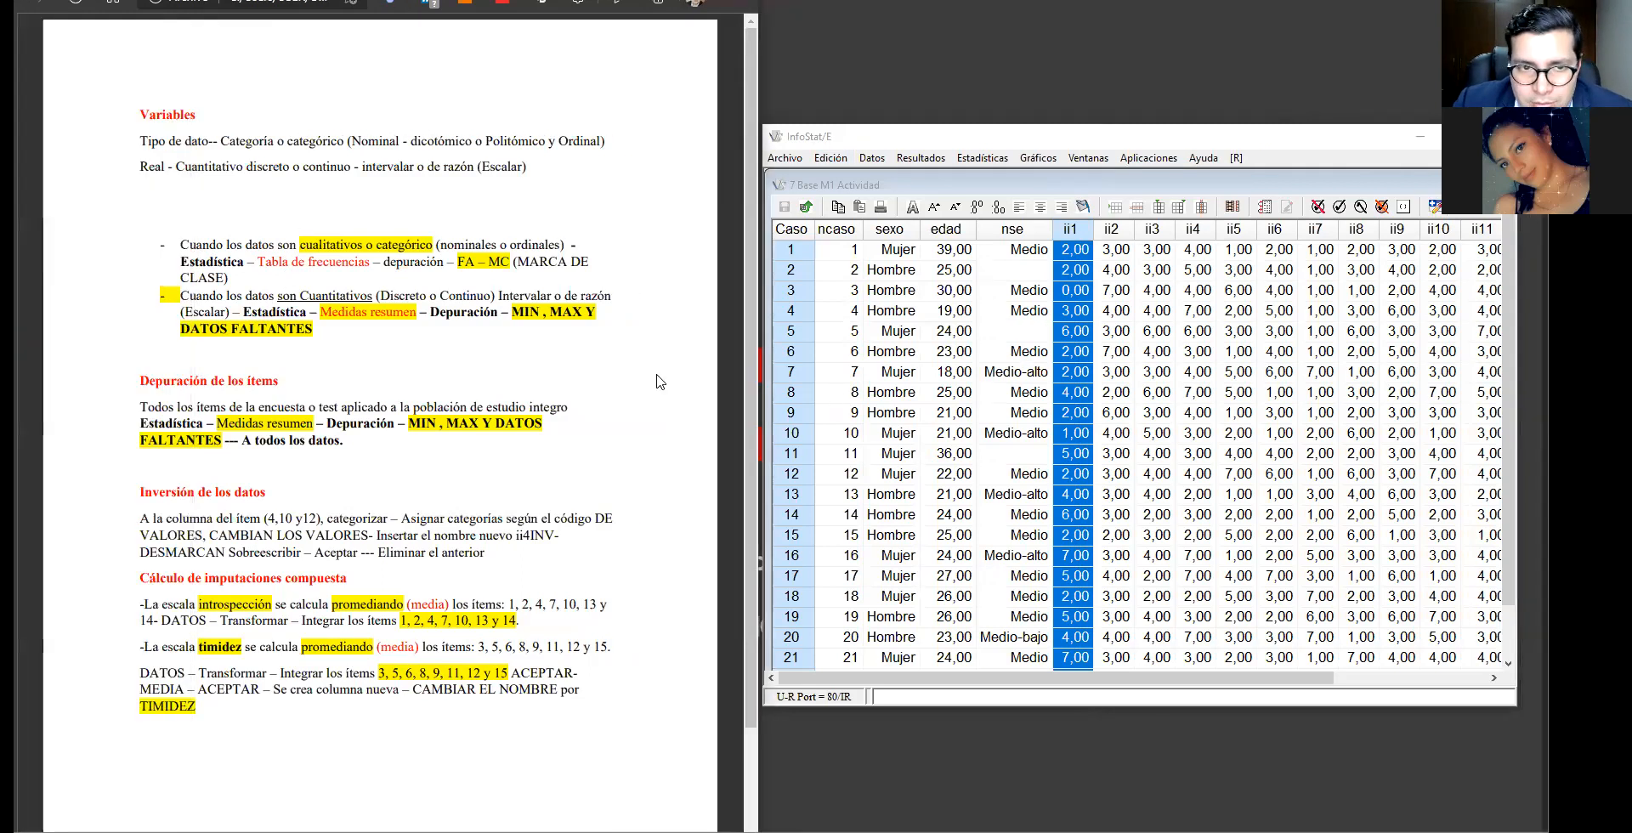
Step: Read the notes on the Categoría and Real data types under the Variables heading
{"action": "left_click_drag", "start_coordinate": [137, 115], "coordinate": [201, 149]}
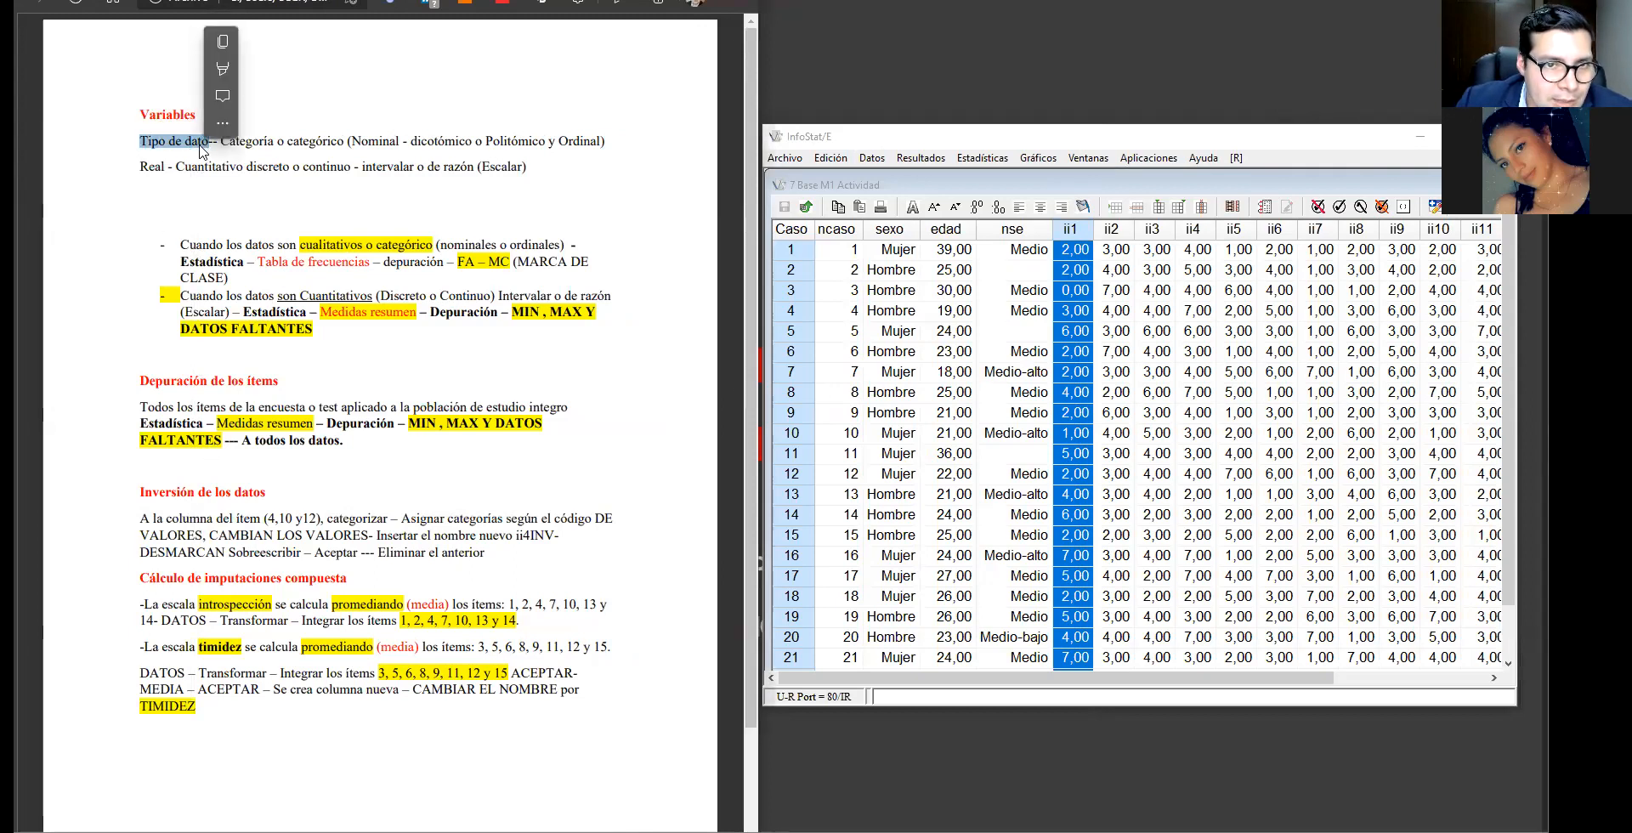
{"action": "left_click", "coordinate": [228, 143]}
{"action": "left_click_drag", "start_coordinate": [222, 141], "coordinate": [340, 143]}
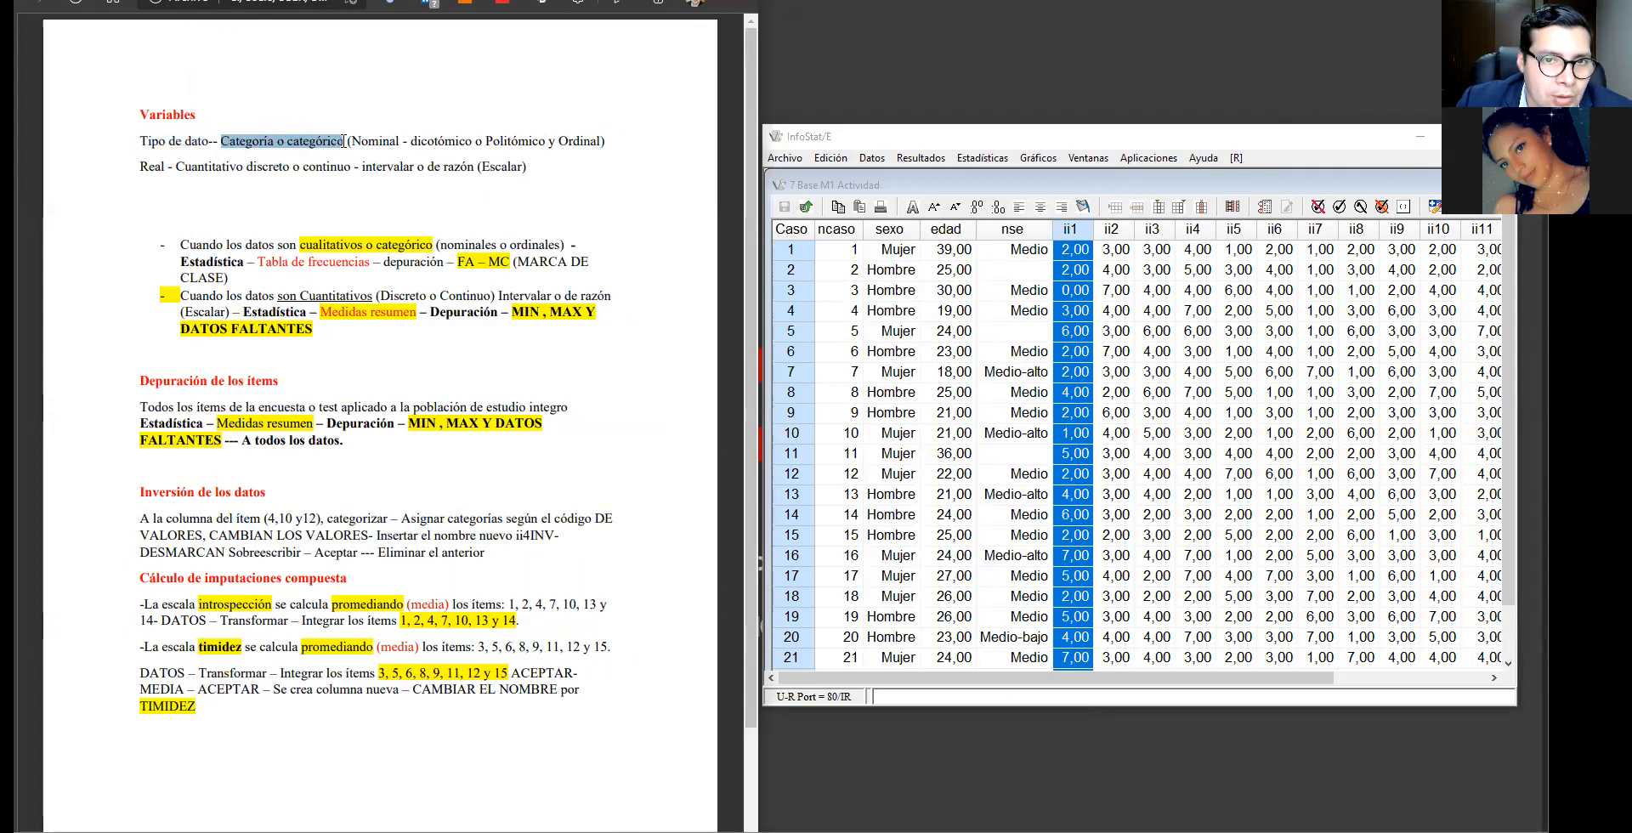
{"action": "left_click_drag", "start_coordinate": [139, 167], "coordinate": [164, 174]}
Step: Set the data type of the sexo column to Categoría, following the note on nominal and ordinal variables
{"action": "left_click", "coordinate": [887, 232]}
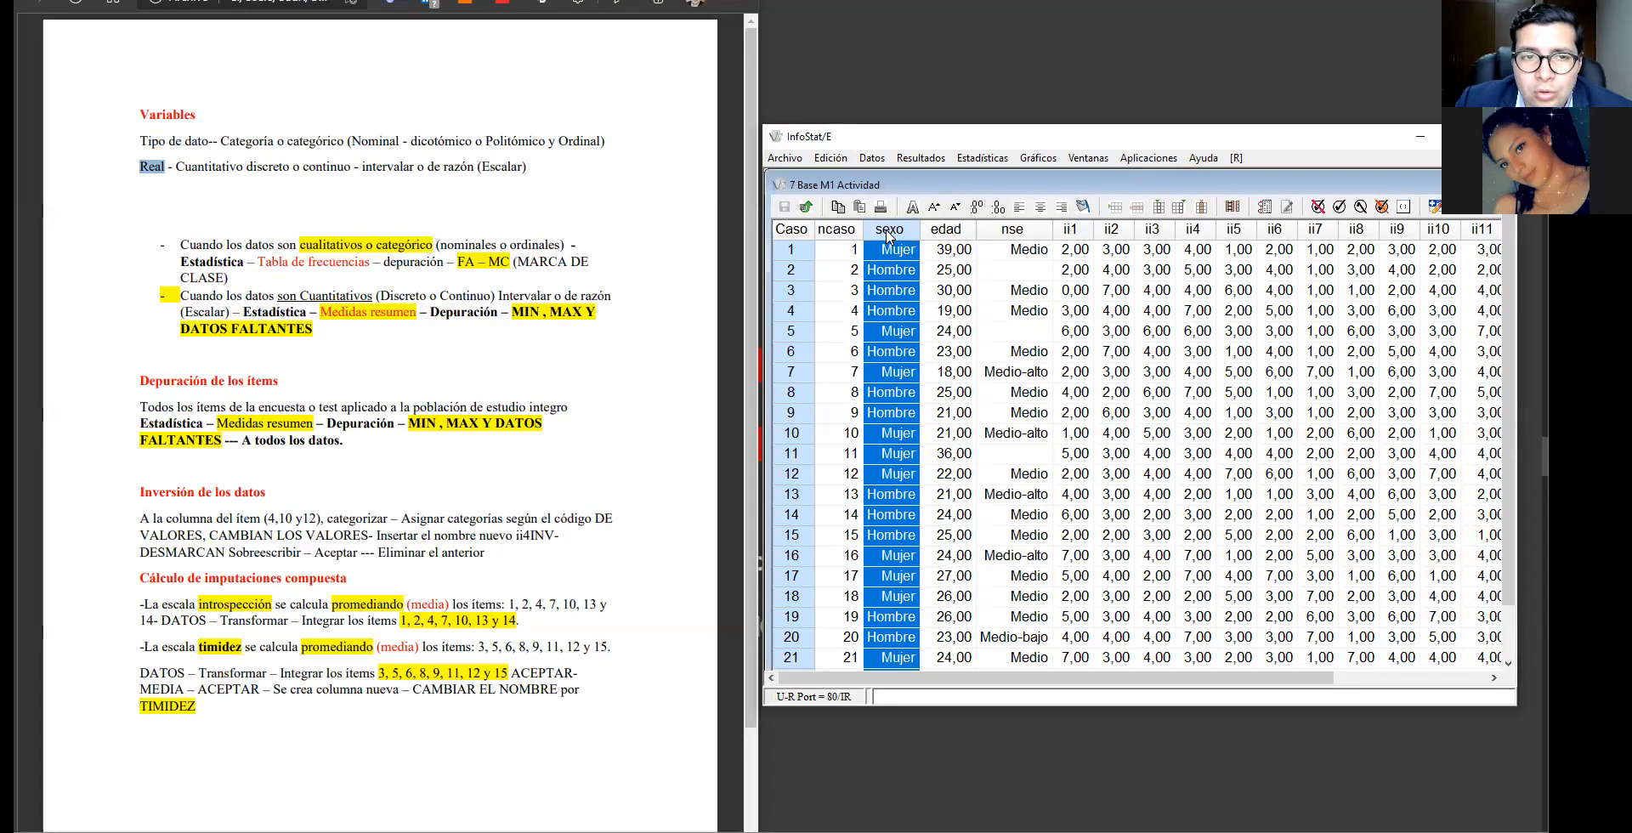
{"action": "left_click_drag", "start_coordinate": [355, 140], "coordinate": [599, 143]}
{"action": "left_click_drag", "start_coordinate": [222, 142], "coordinate": [270, 151]}
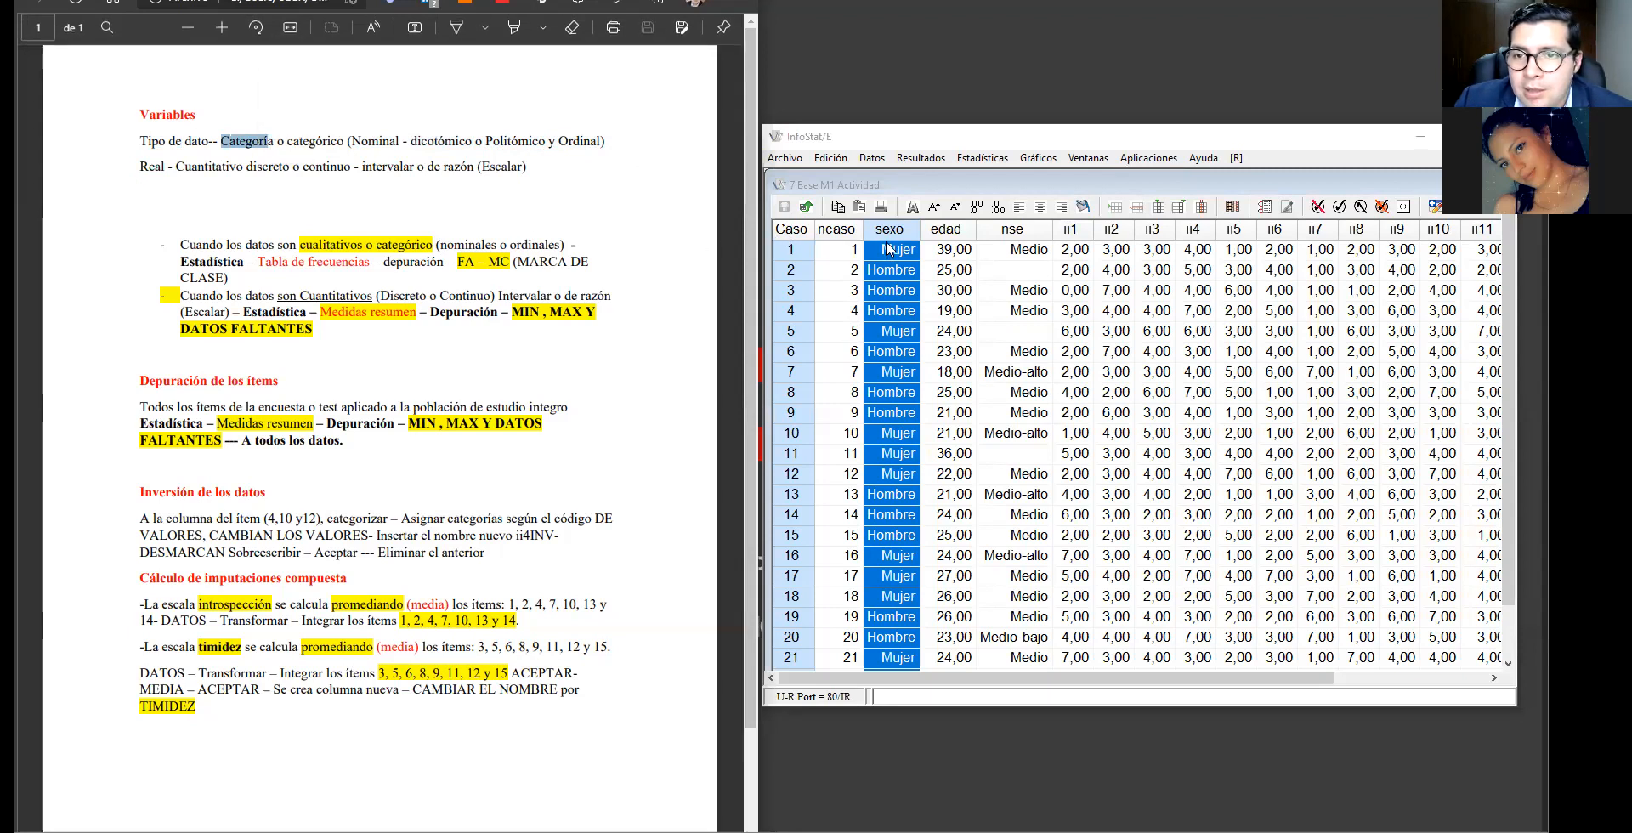
{"action": "right_click", "coordinate": [887, 237]}
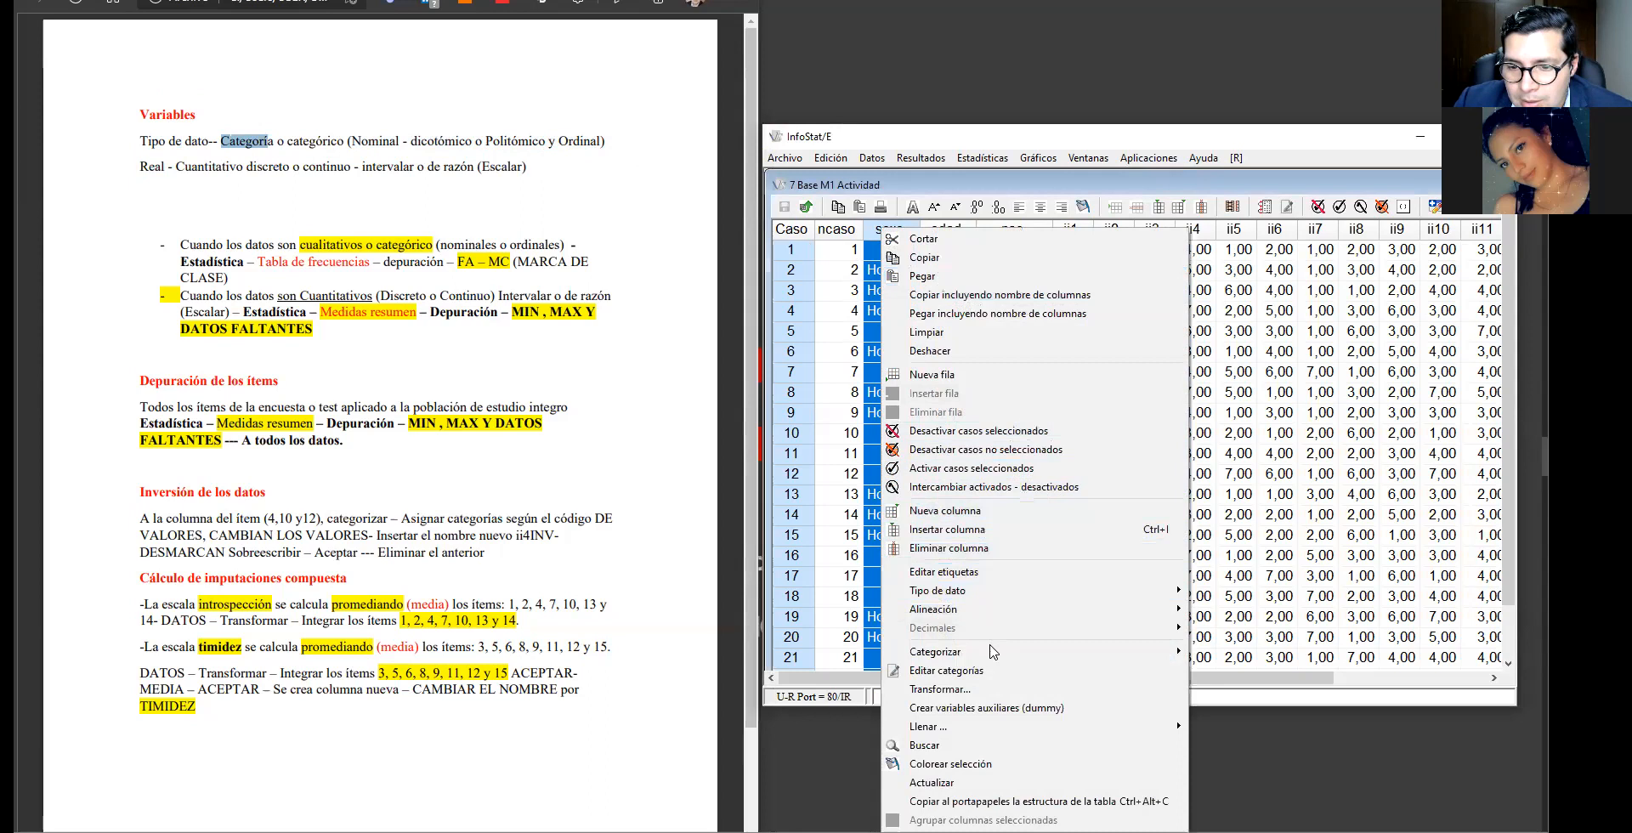
{"action": "mouse_move", "coordinate": [991, 656]}
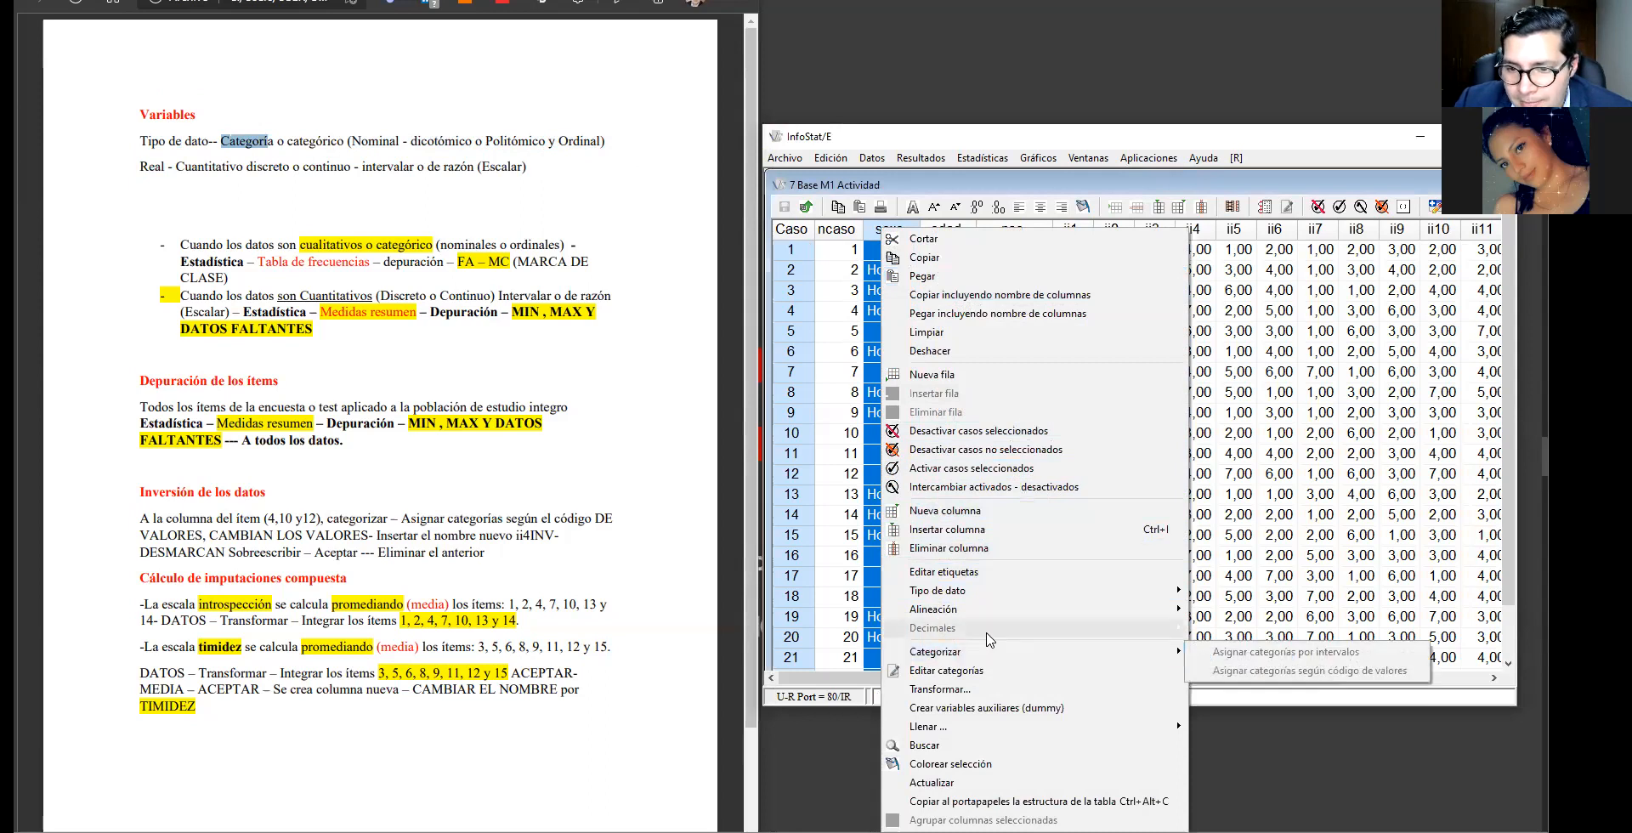
{"action": "mouse_move", "coordinate": [999, 593]}
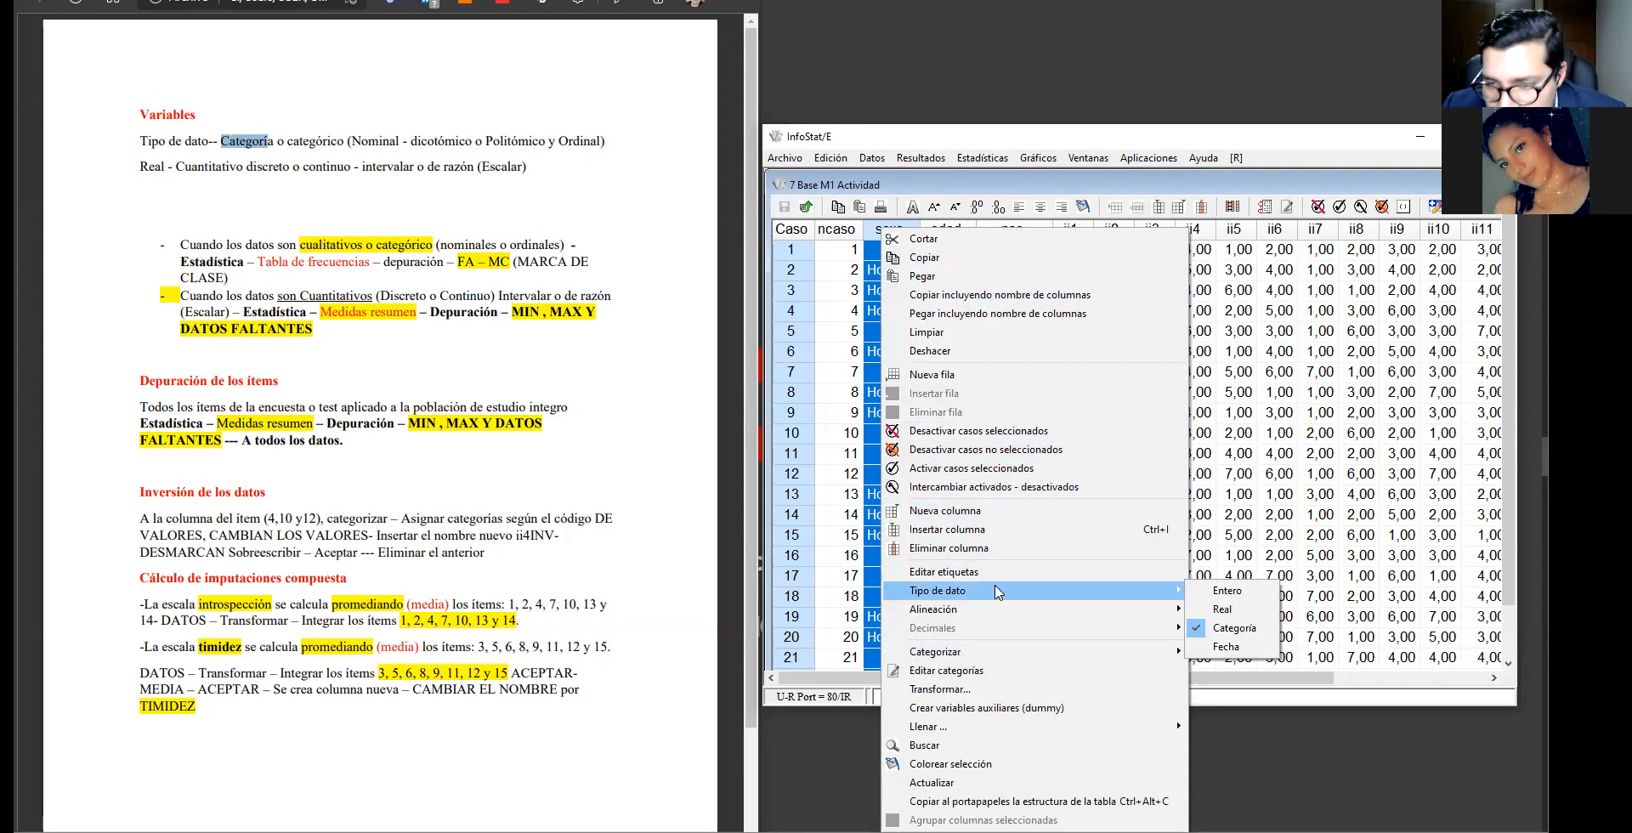
{"action": "left_click", "coordinate": [1234, 629]}
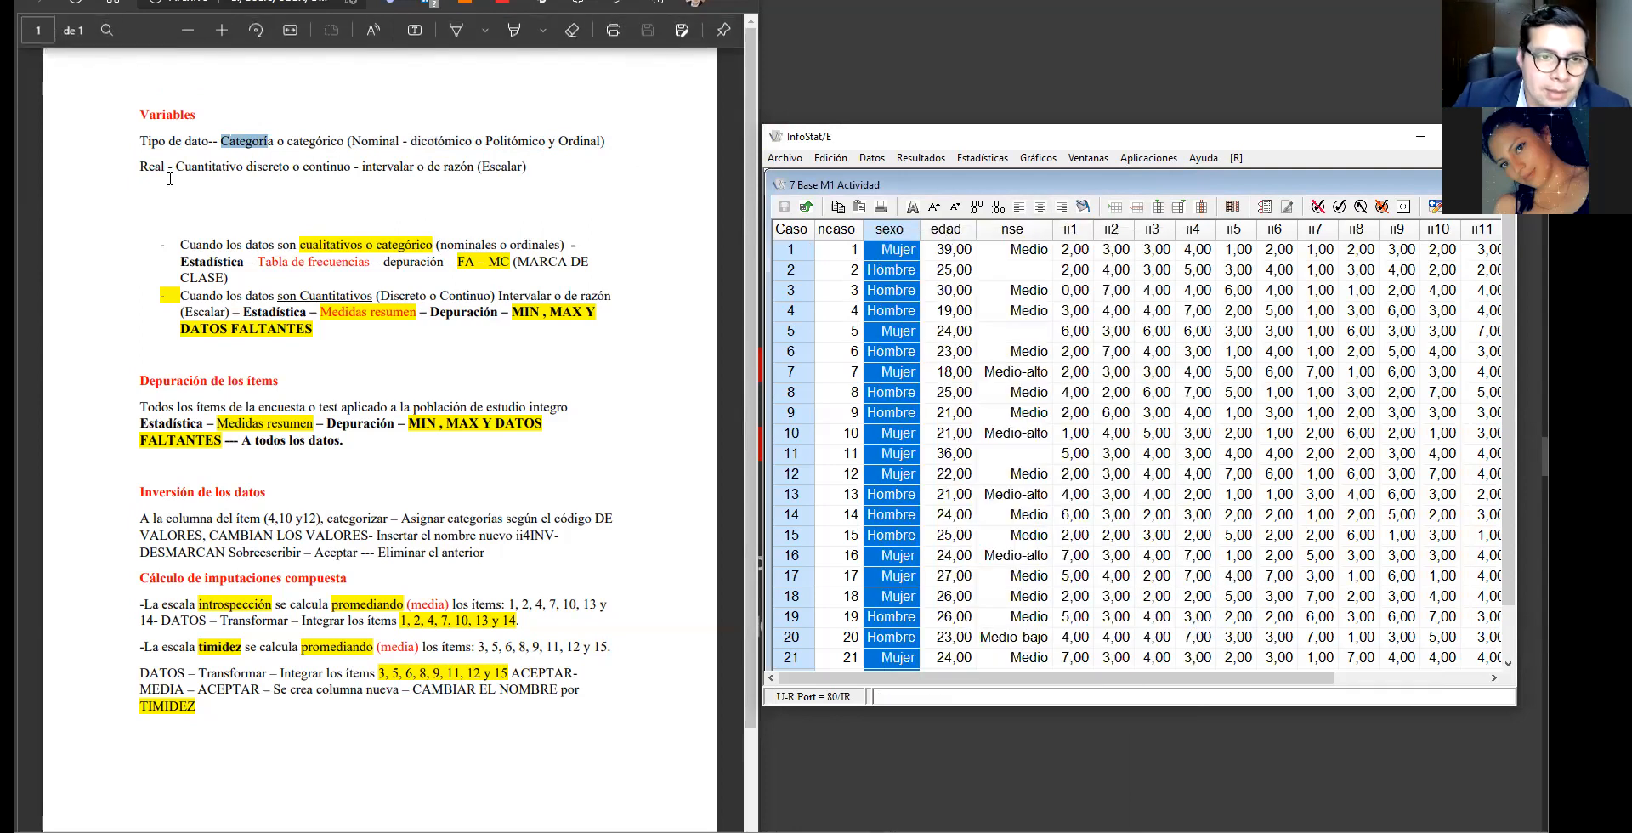
Step: Read the note on Real quantitative data and check the data type of the edad column
{"action": "left_click_drag", "start_coordinate": [140, 167], "coordinate": [195, 167]}
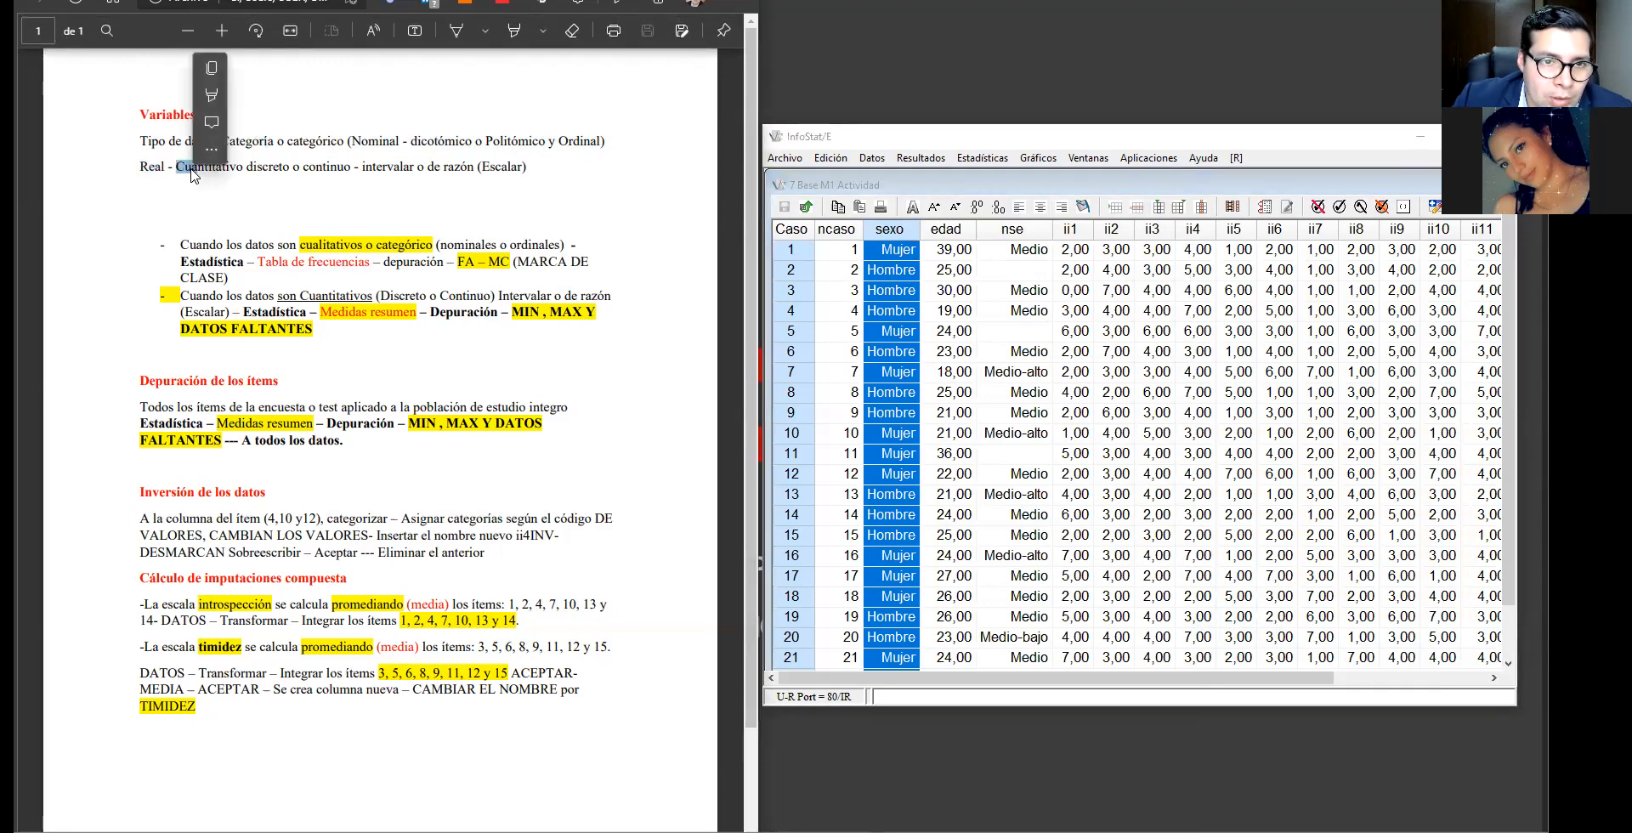
{"action": "left_click", "coordinate": [269, 170]}
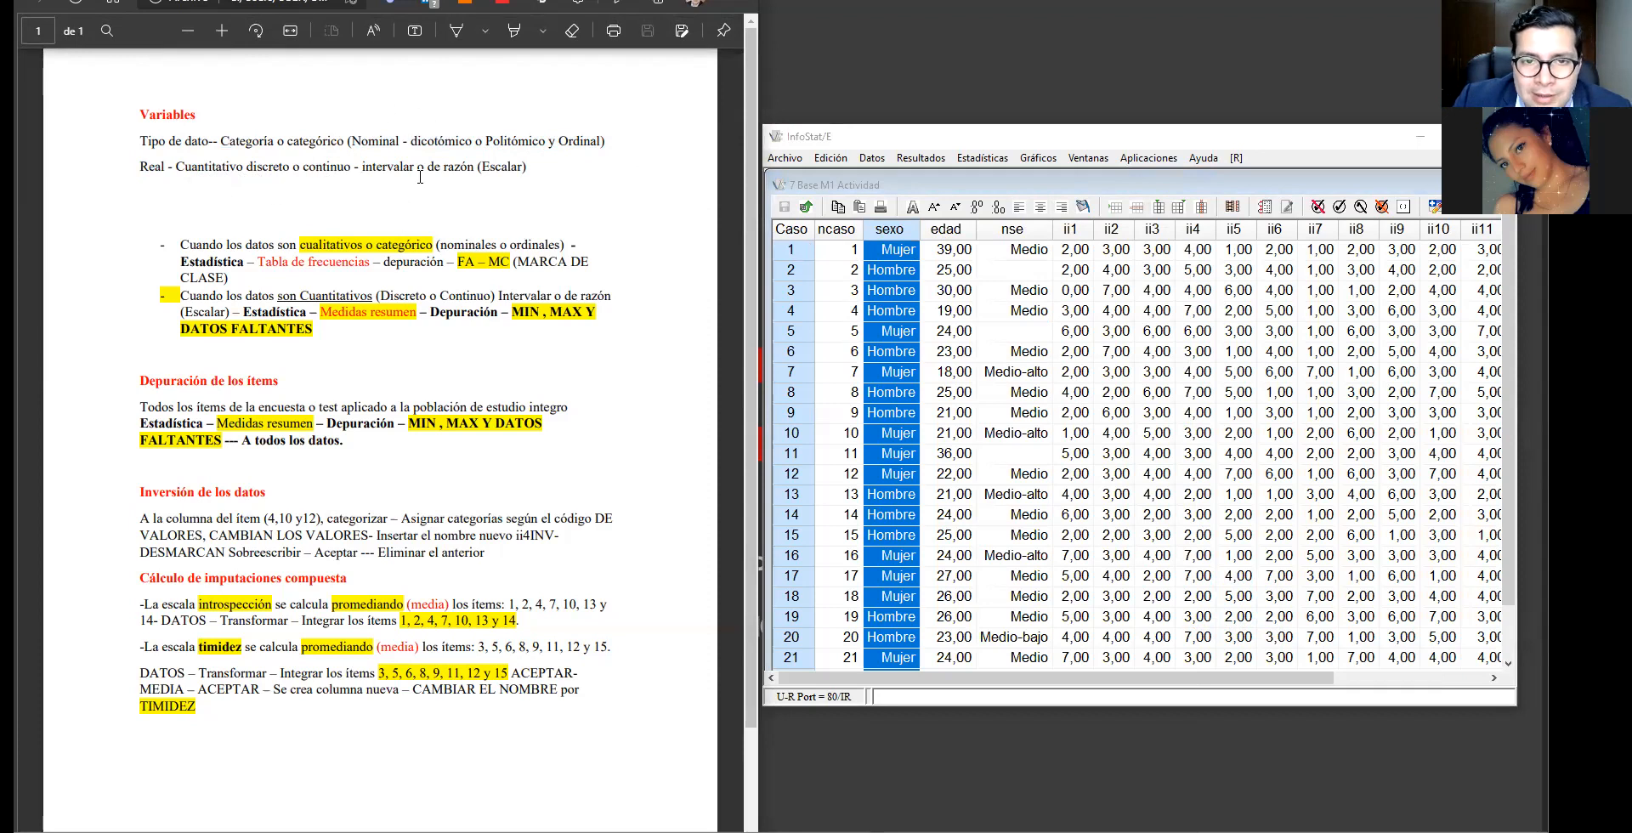
{"action": "left_click", "coordinate": [946, 229]}
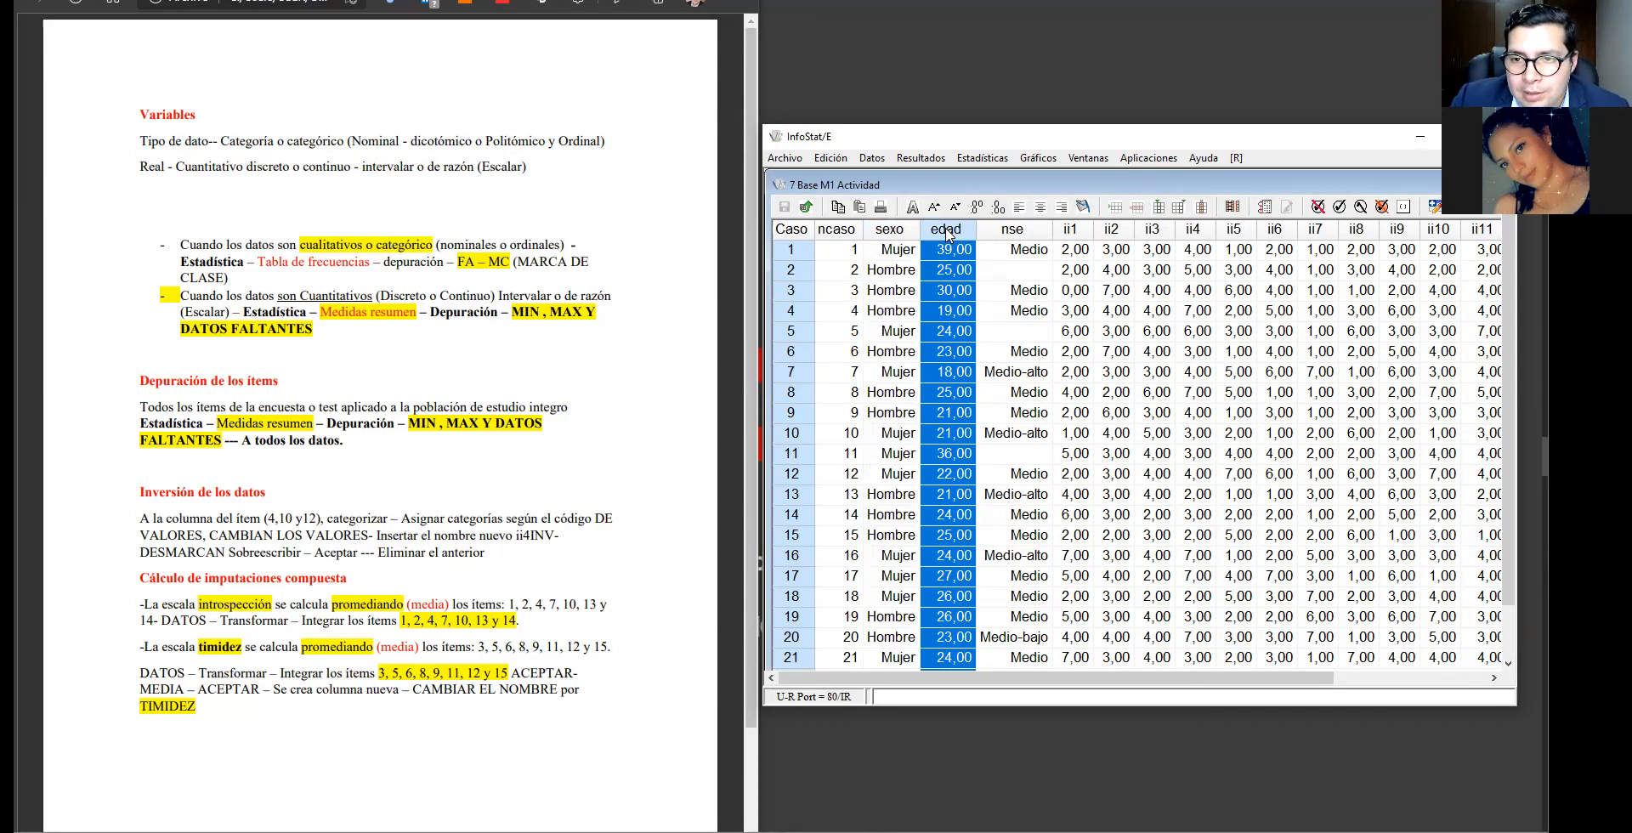
{"action": "right_click", "coordinate": [949, 234]}
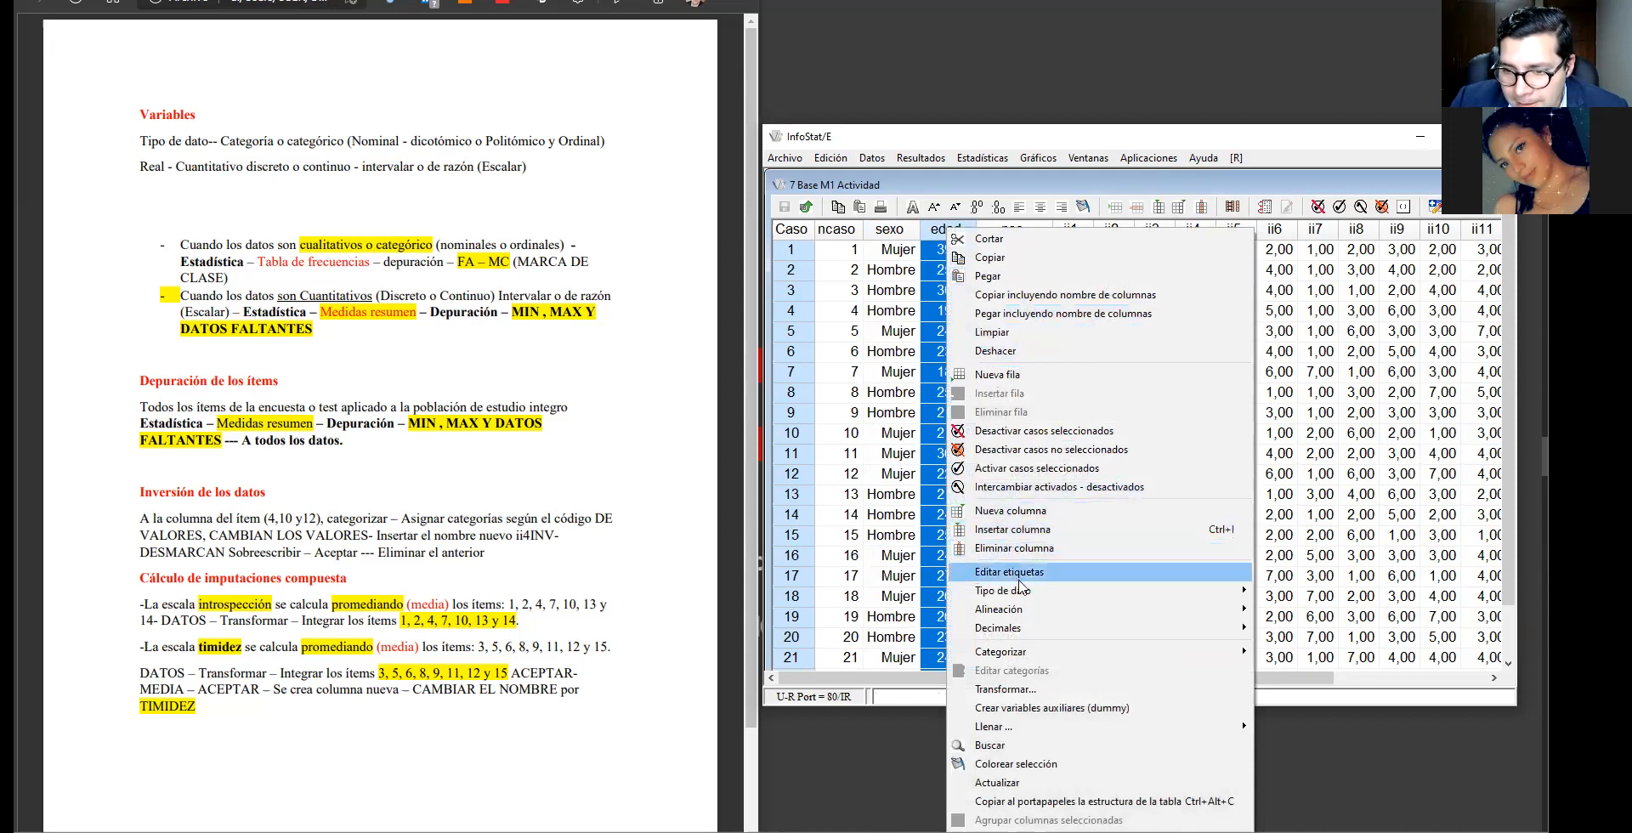
{"action": "mouse_move", "coordinate": [1024, 593]}
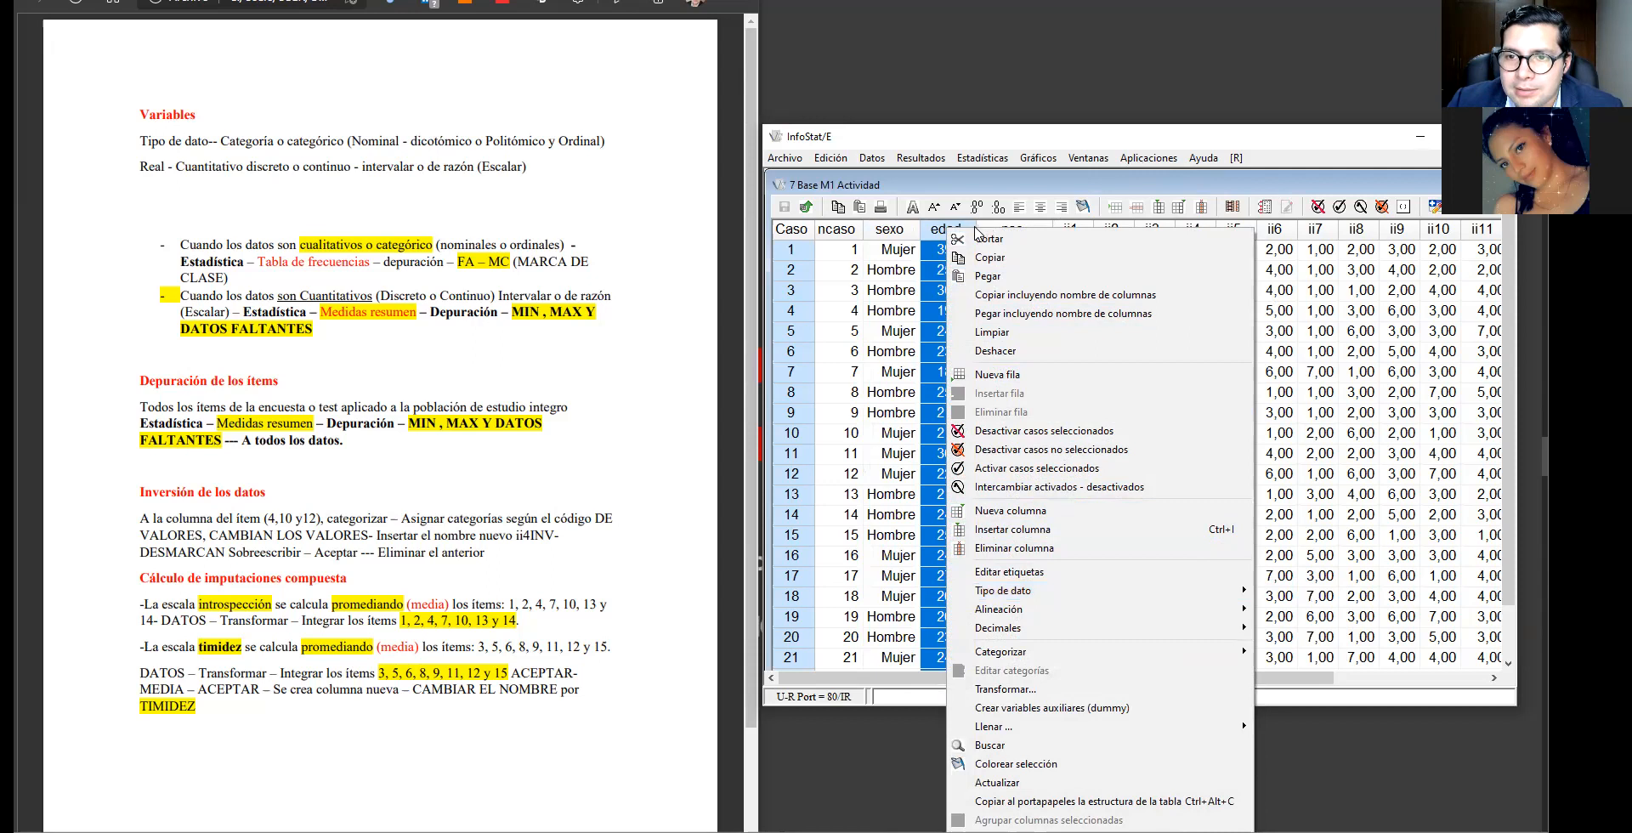
Step: Check the data type assigned to the nse column
{"action": "left_click", "coordinate": [982, 230]}
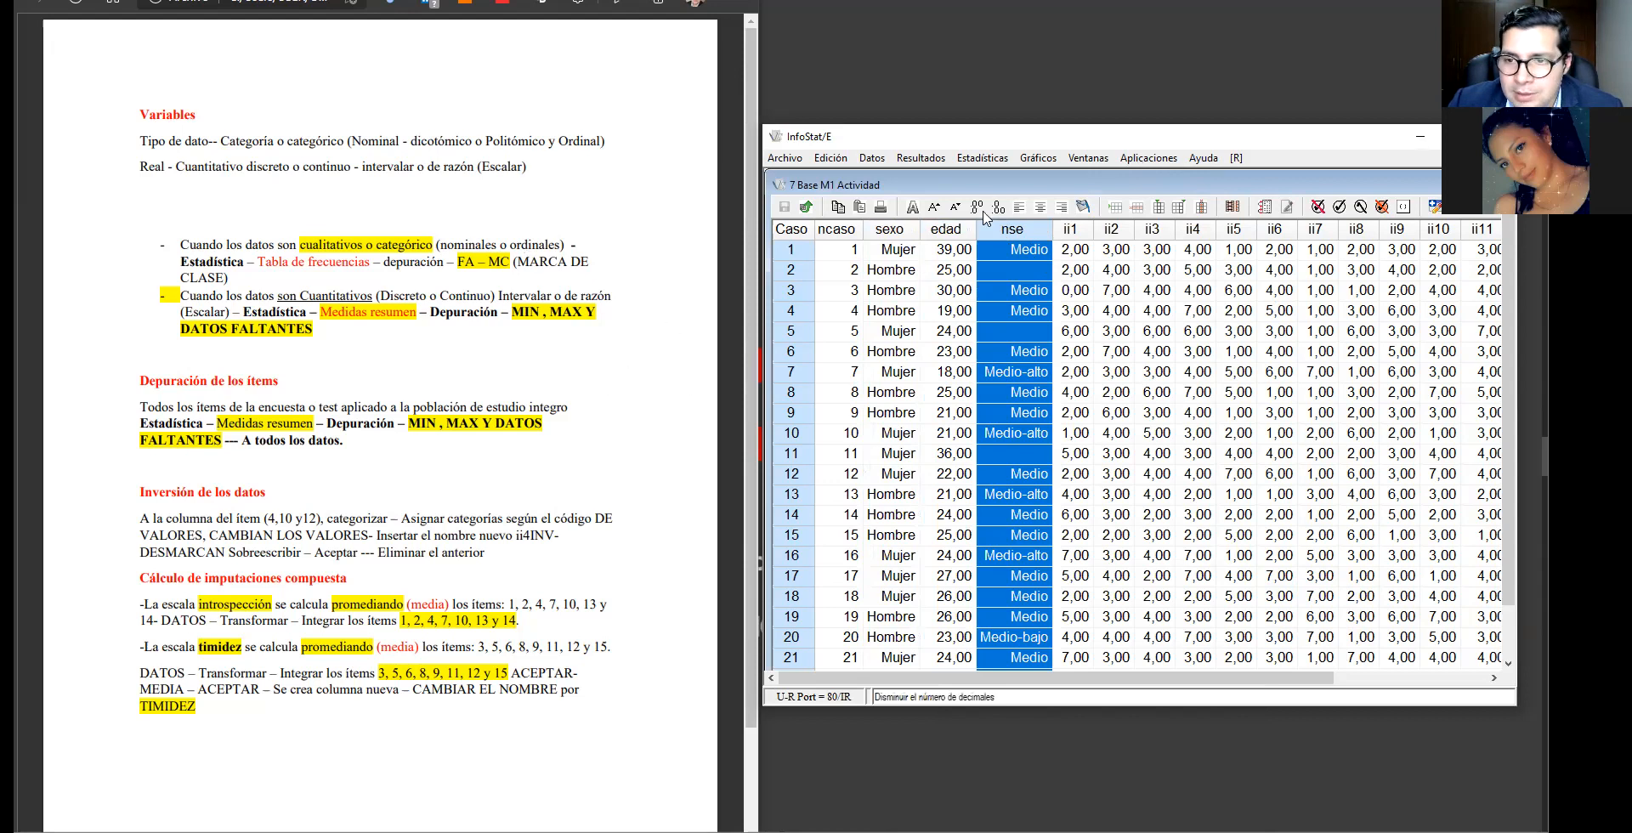
{"action": "right_click", "coordinate": [1012, 231]}
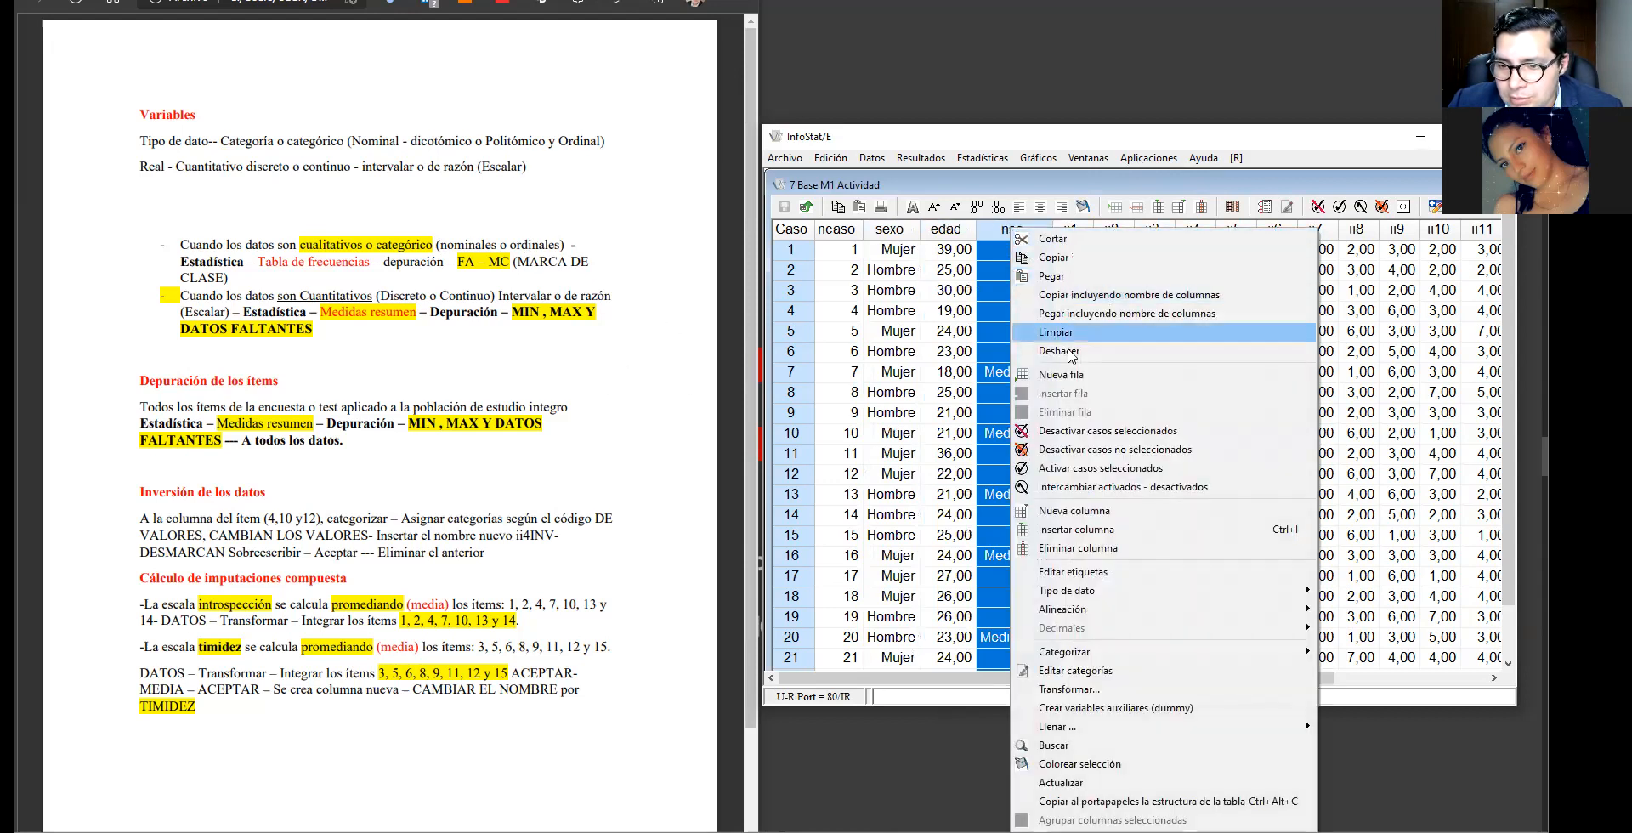
{"action": "mouse_move", "coordinate": [1100, 591]}
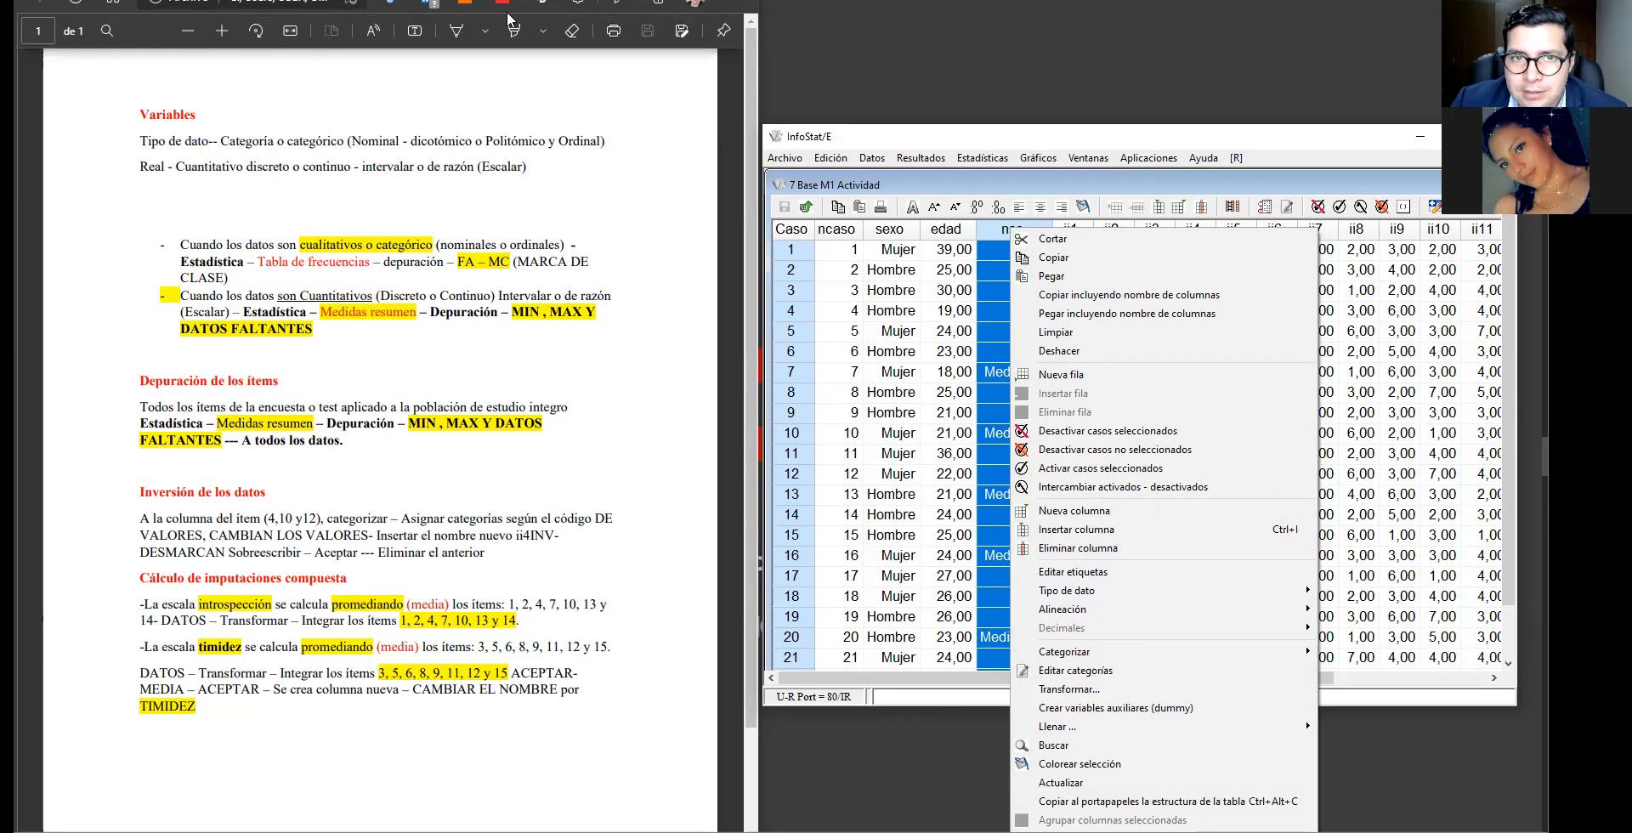
{"action": "left_click", "coordinate": [595, 146]}
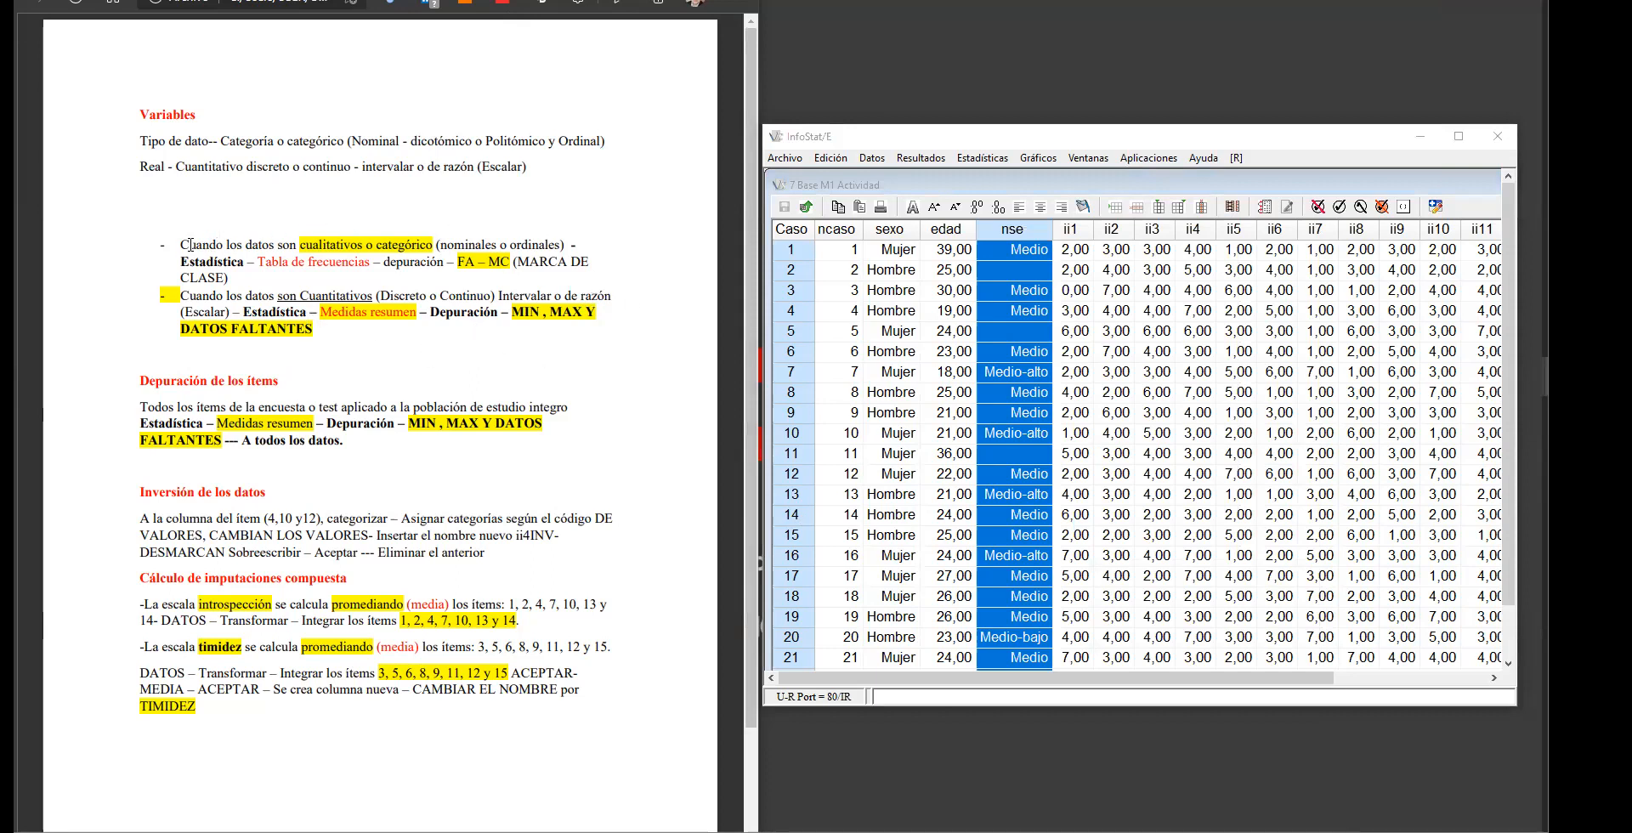
Step: Review the notes on cleaning qualitative and quantitative variables and items, and select the sexo column
{"action": "left_click_drag", "start_coordinate": [182, 245], "coordinate": [303, 330]}
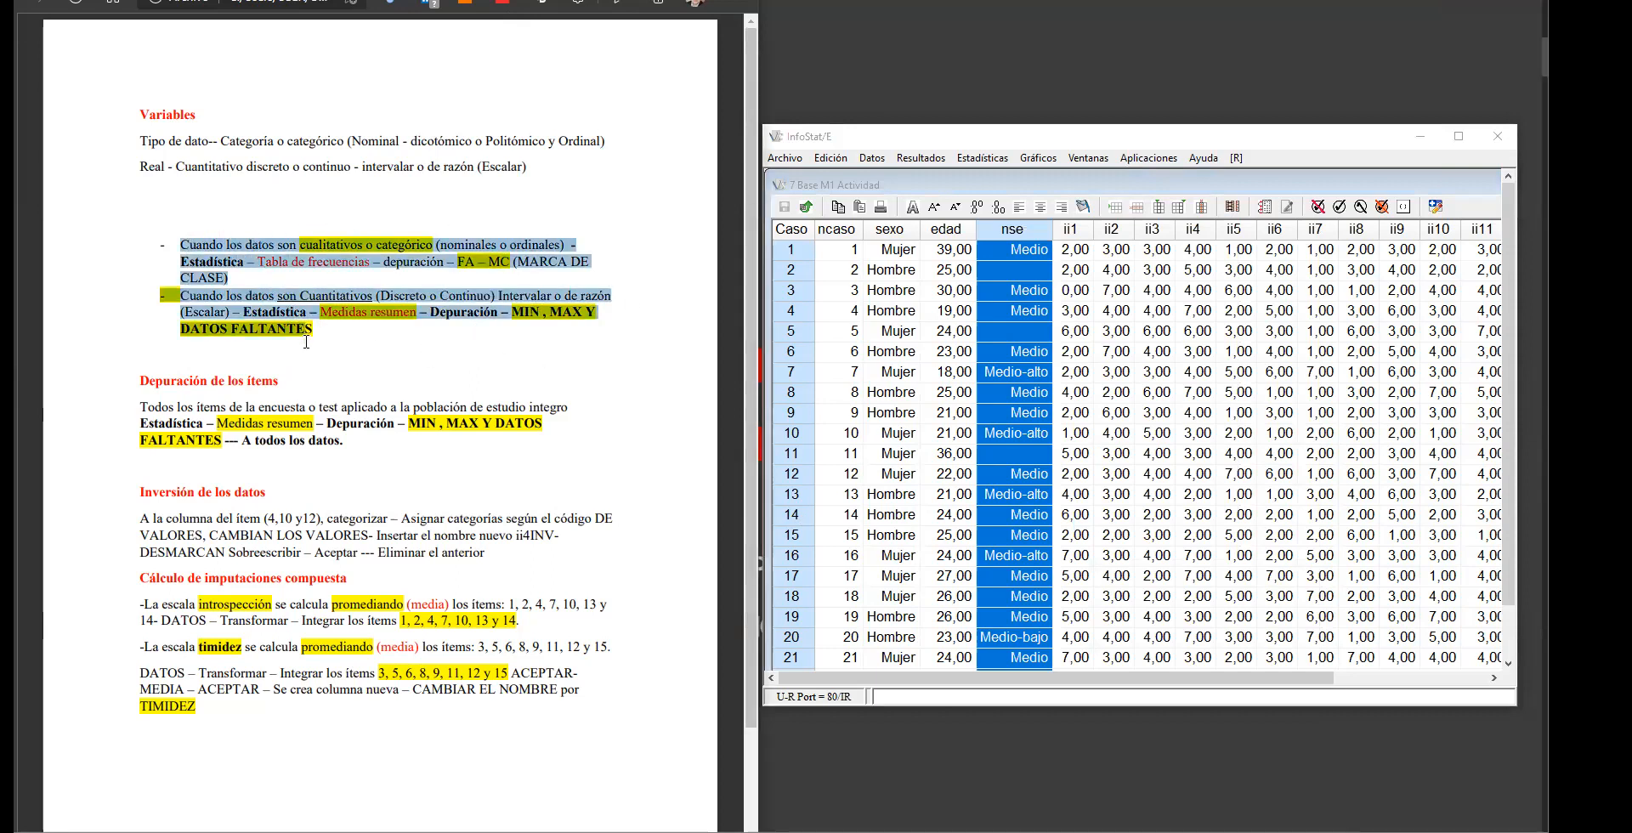
{"action": "left_click", "coordinate": [370, 371]}
{"action": "left_click_drag", "start_coordinate": [138, 385], "coordinate": [298, 385]}
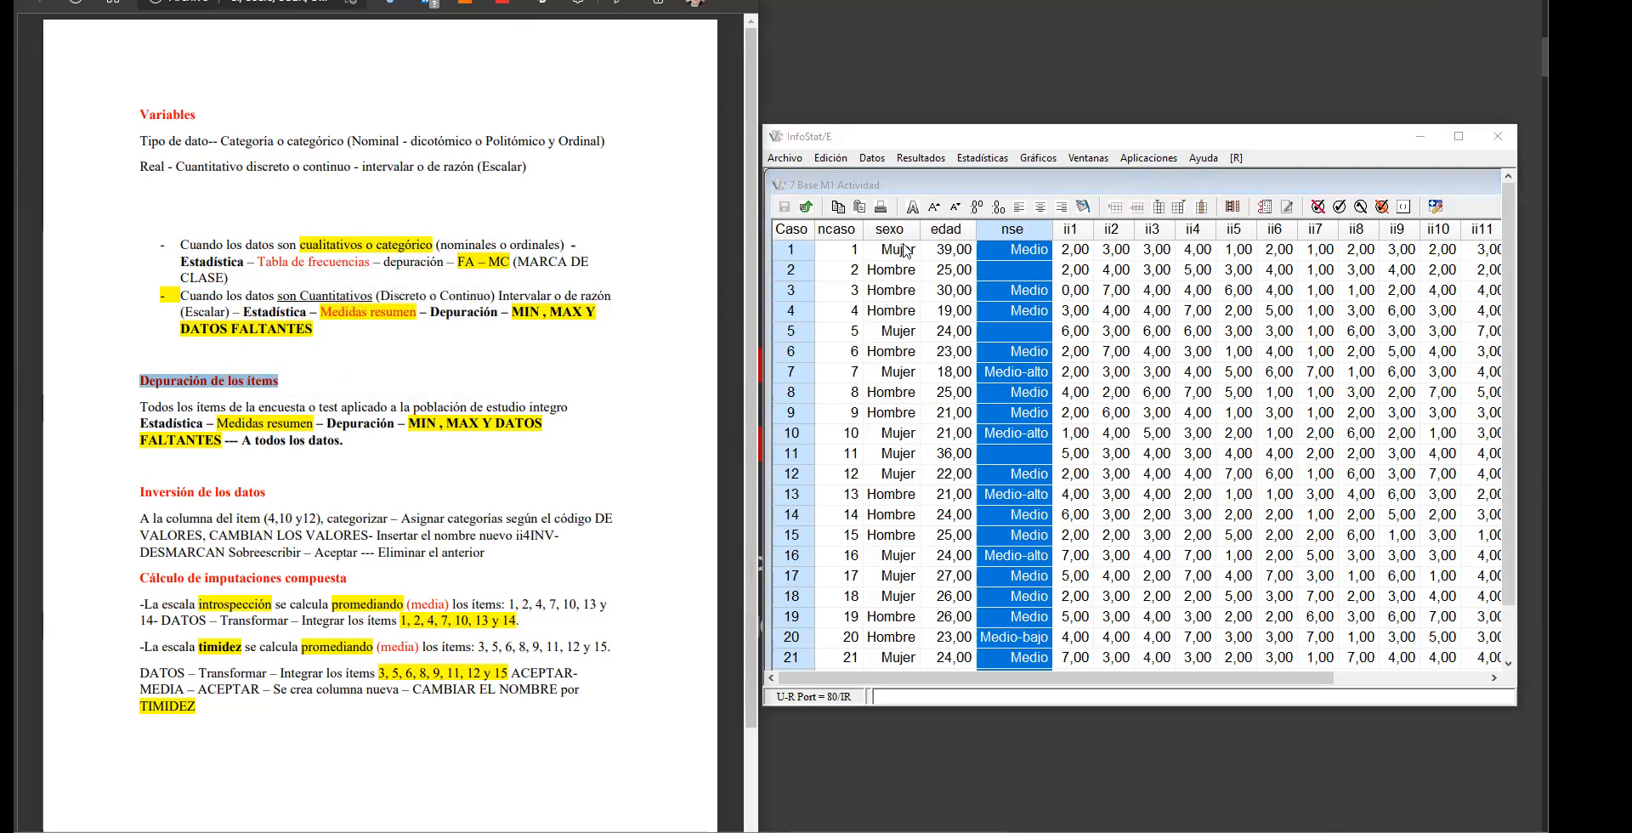
{"action": "left_click", "coordinate": [891, 231]}
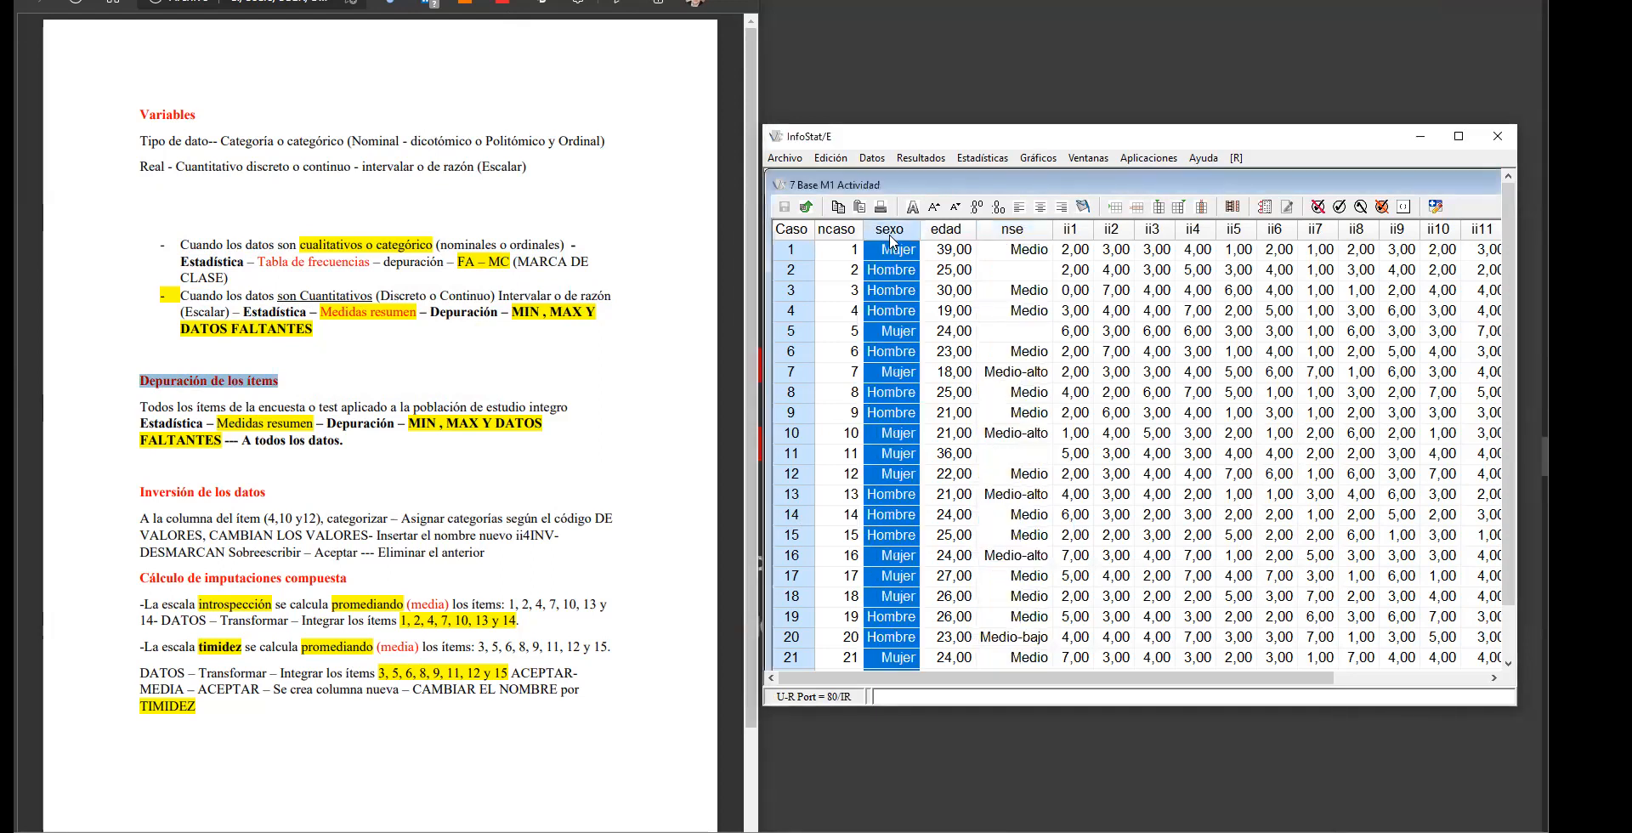
Step: Consult the note on cleaning qualitative data and set up a frequency table with sexo as the variable
{"action": "left_click_drag", "start_coordinate": [302, 245], "coordinate": [554, 246]}
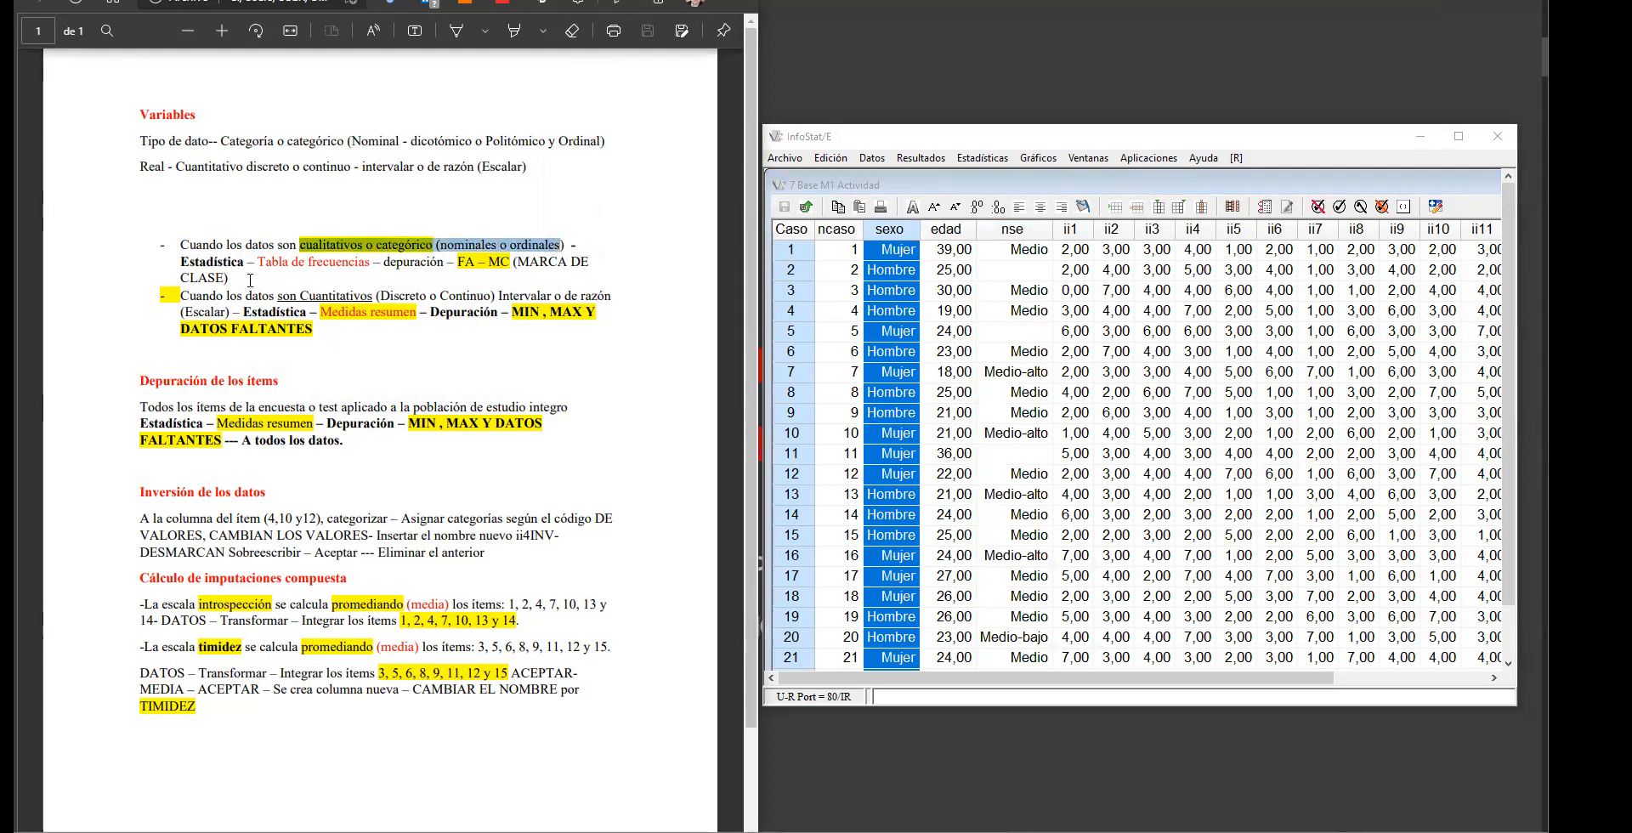
{"action": "left_click_drag", "start_coordinate": [184, 262], "coordinate": [234, 281]}
{"action": "left_click", "coordinate": [977, 159]}
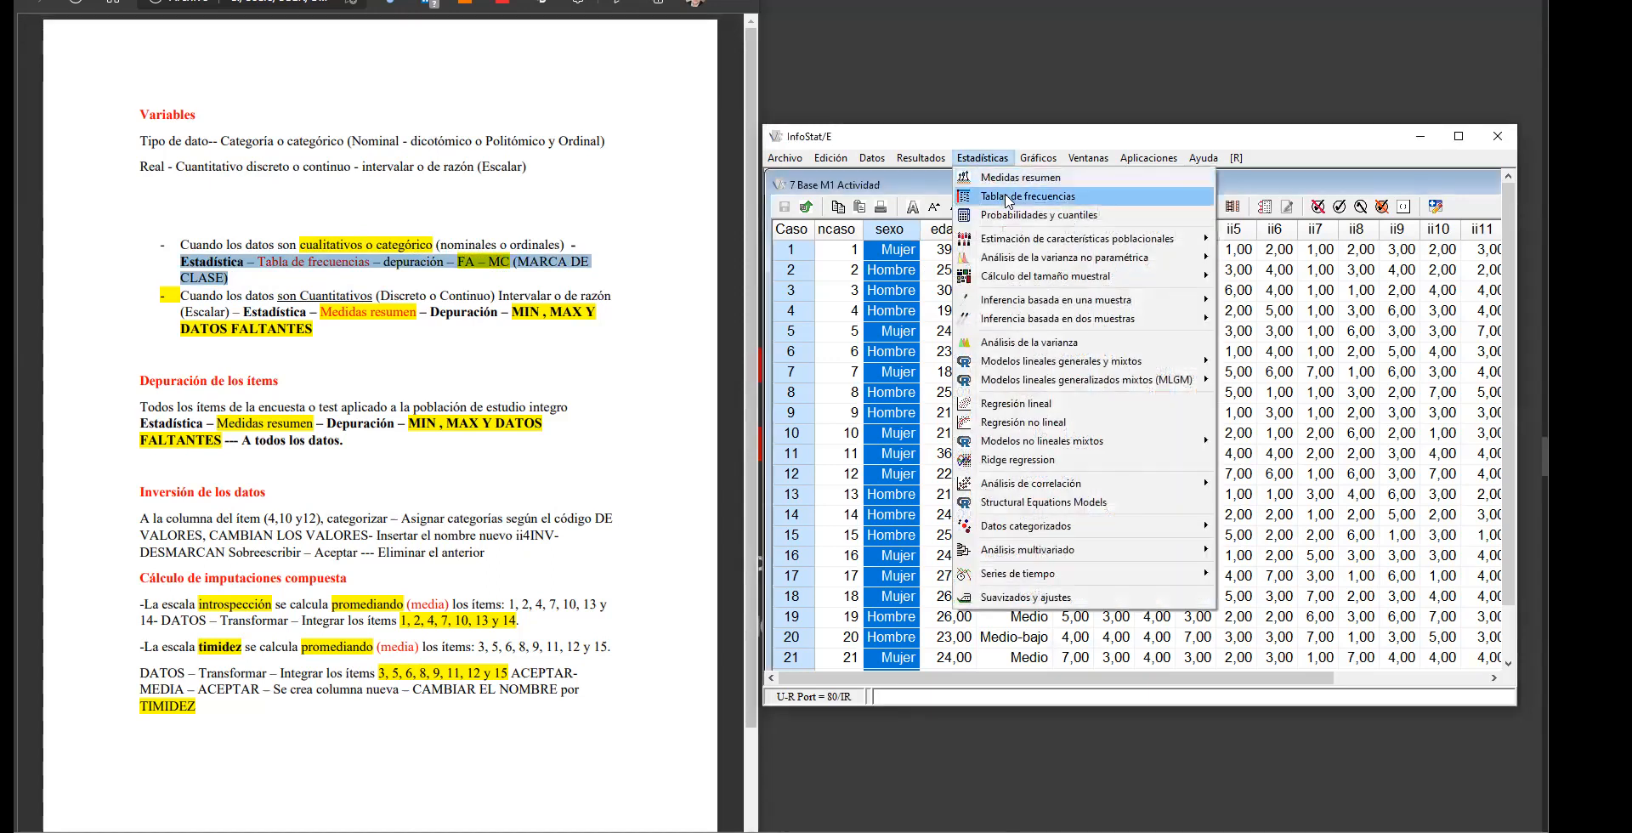
{"action": "left_click", "coordinate": [1007, 198]}
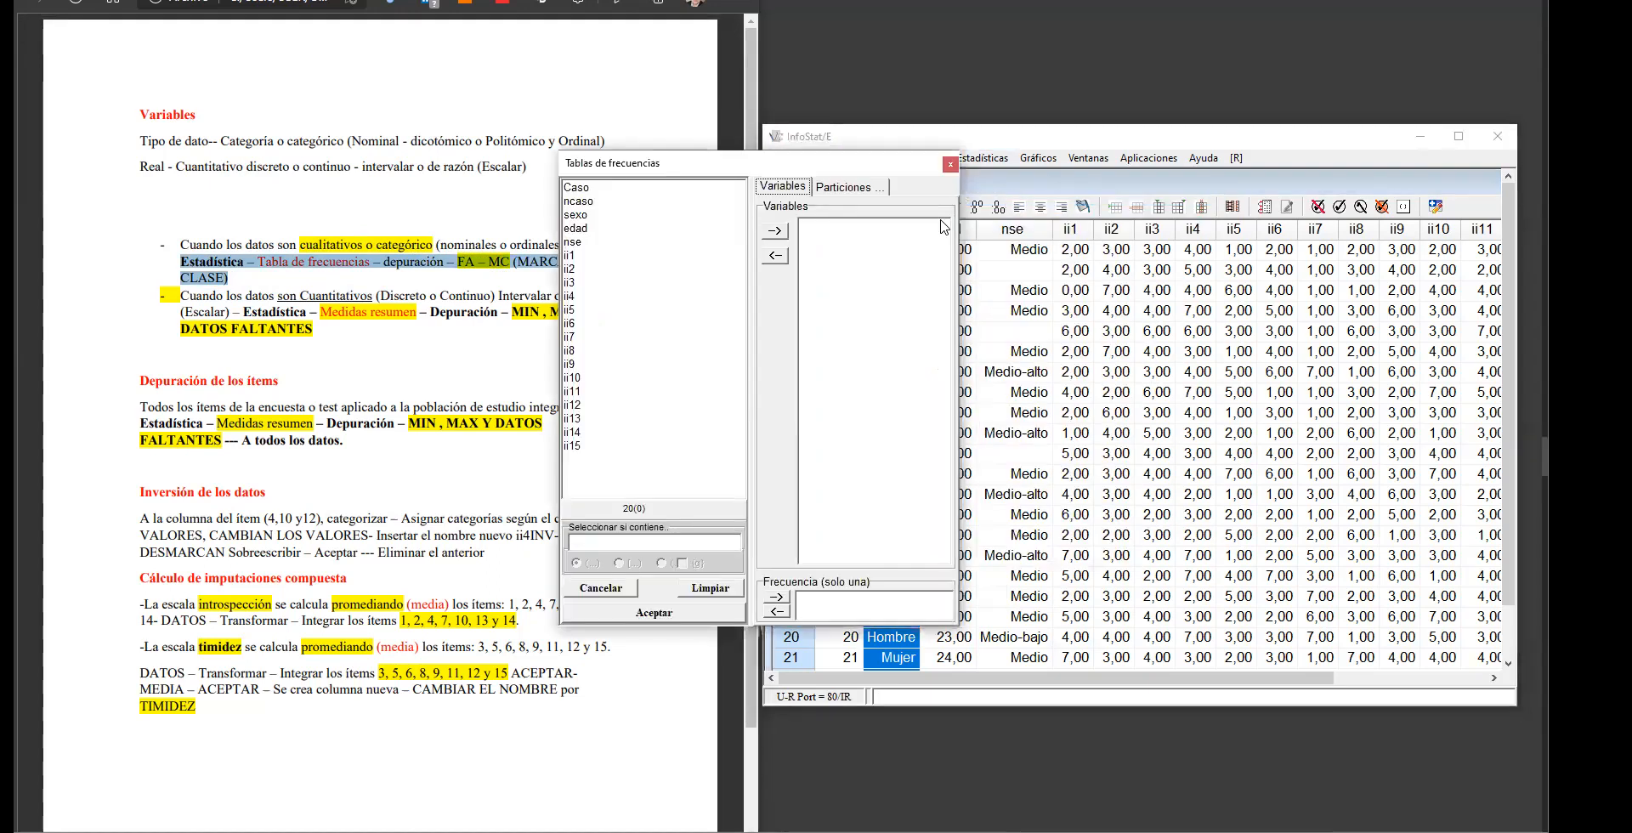
{"action": "left_click", "coordinate": [586, 216]}
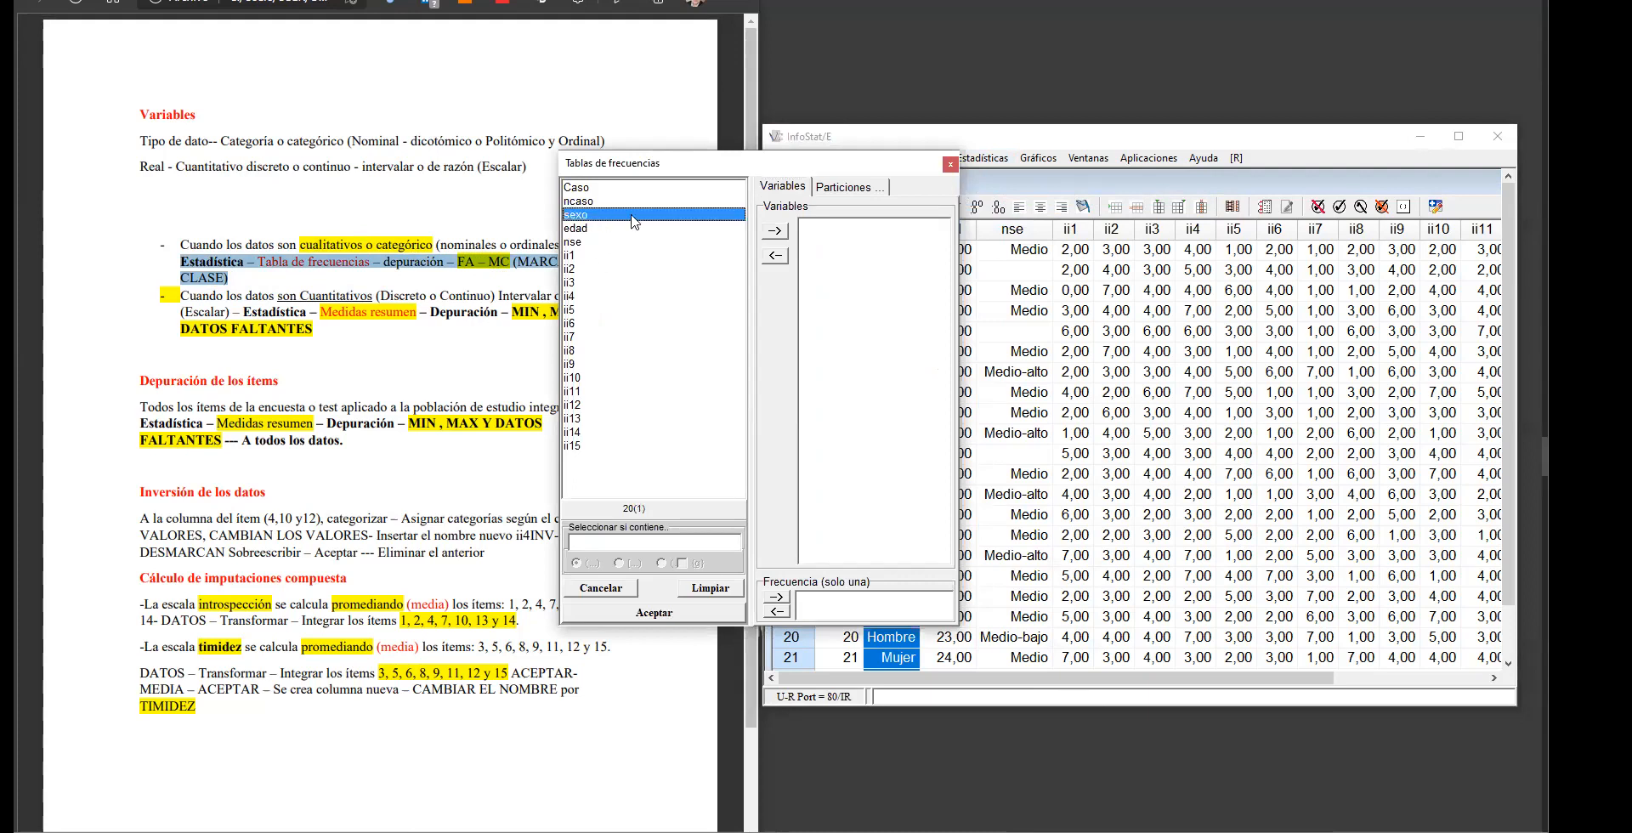
{"action": "left_click", "coordinate": [775, 233]}
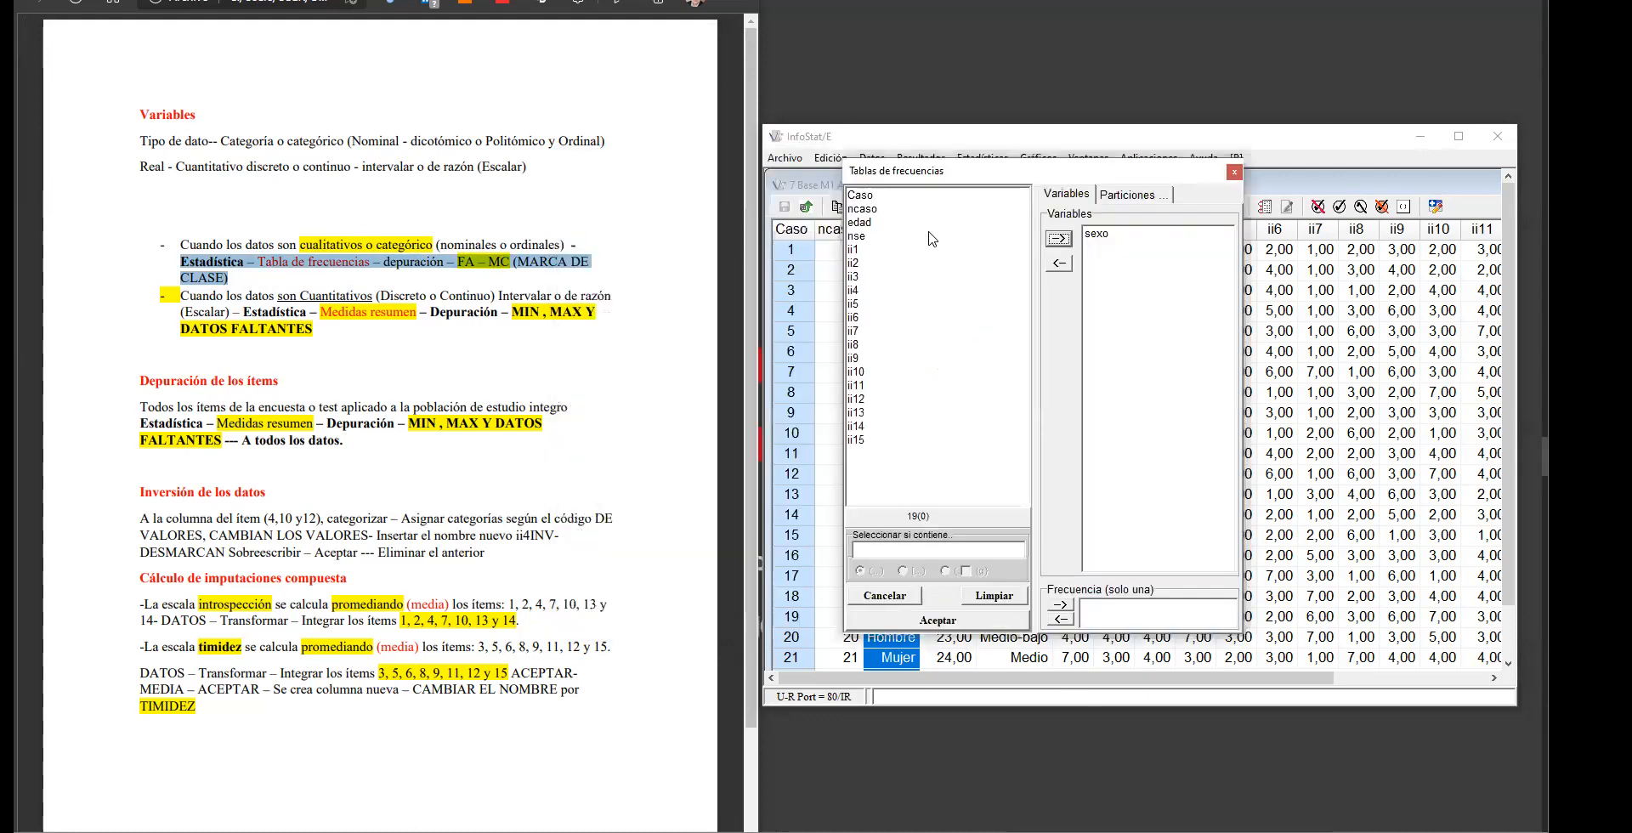
{"action": "left_click", "coordinate": [923, 627]}
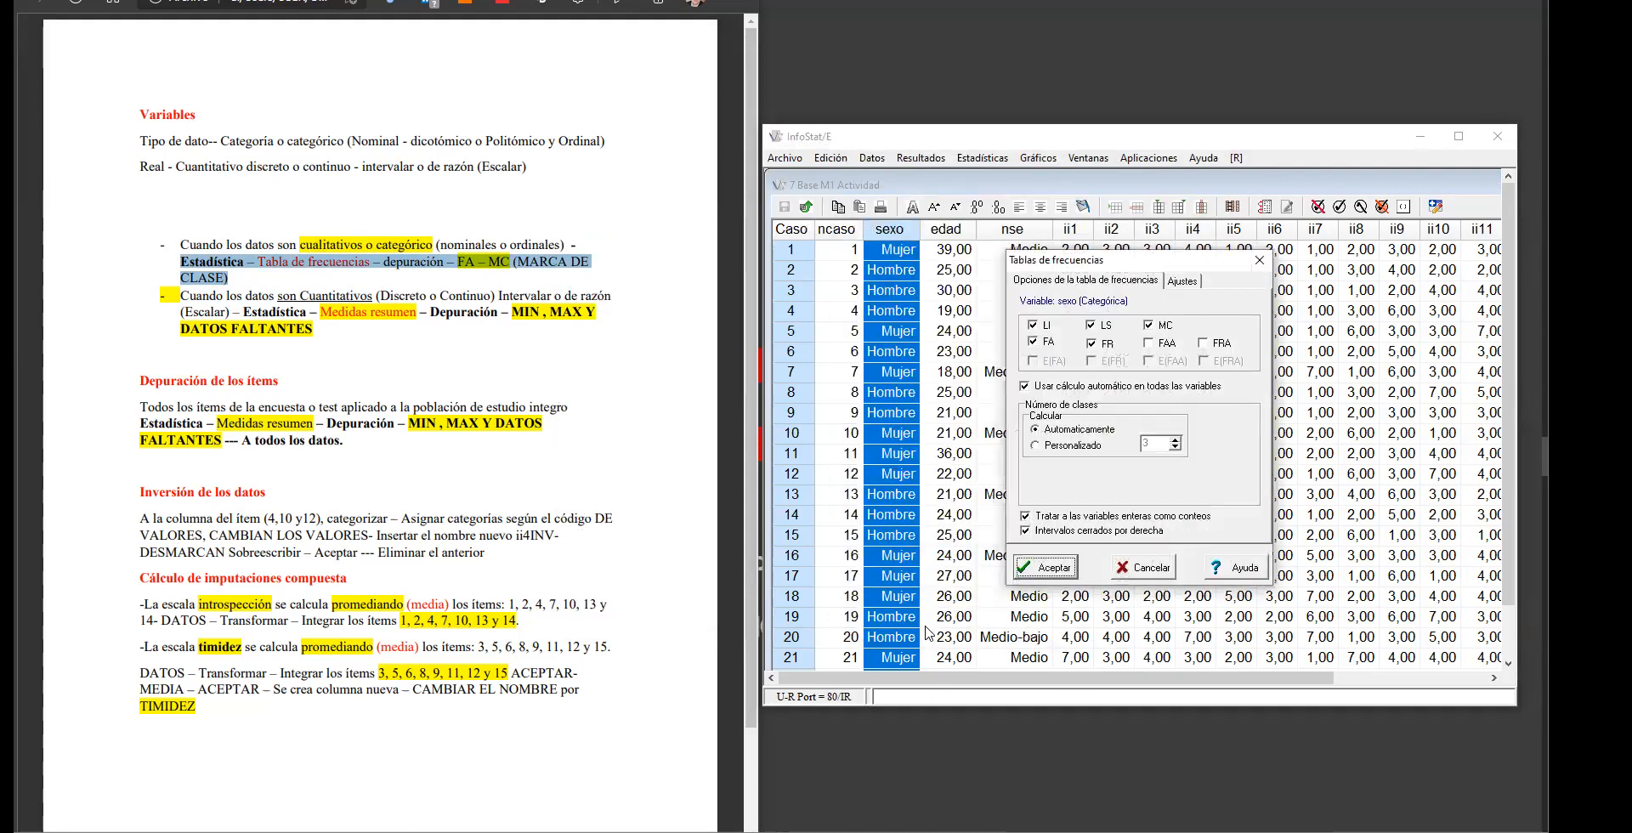
Step: Restrict the sexo frequency table to MC and FA and generate it
{"action": "left_click", "coordinate": [1033, 324]}
{"action": "left_click", "coordinate": [1092, 326]}
{"action": "left_click", "coordinate": [1092, 344]}
{"action": "left_click", "coordinate": [1038, 574]}
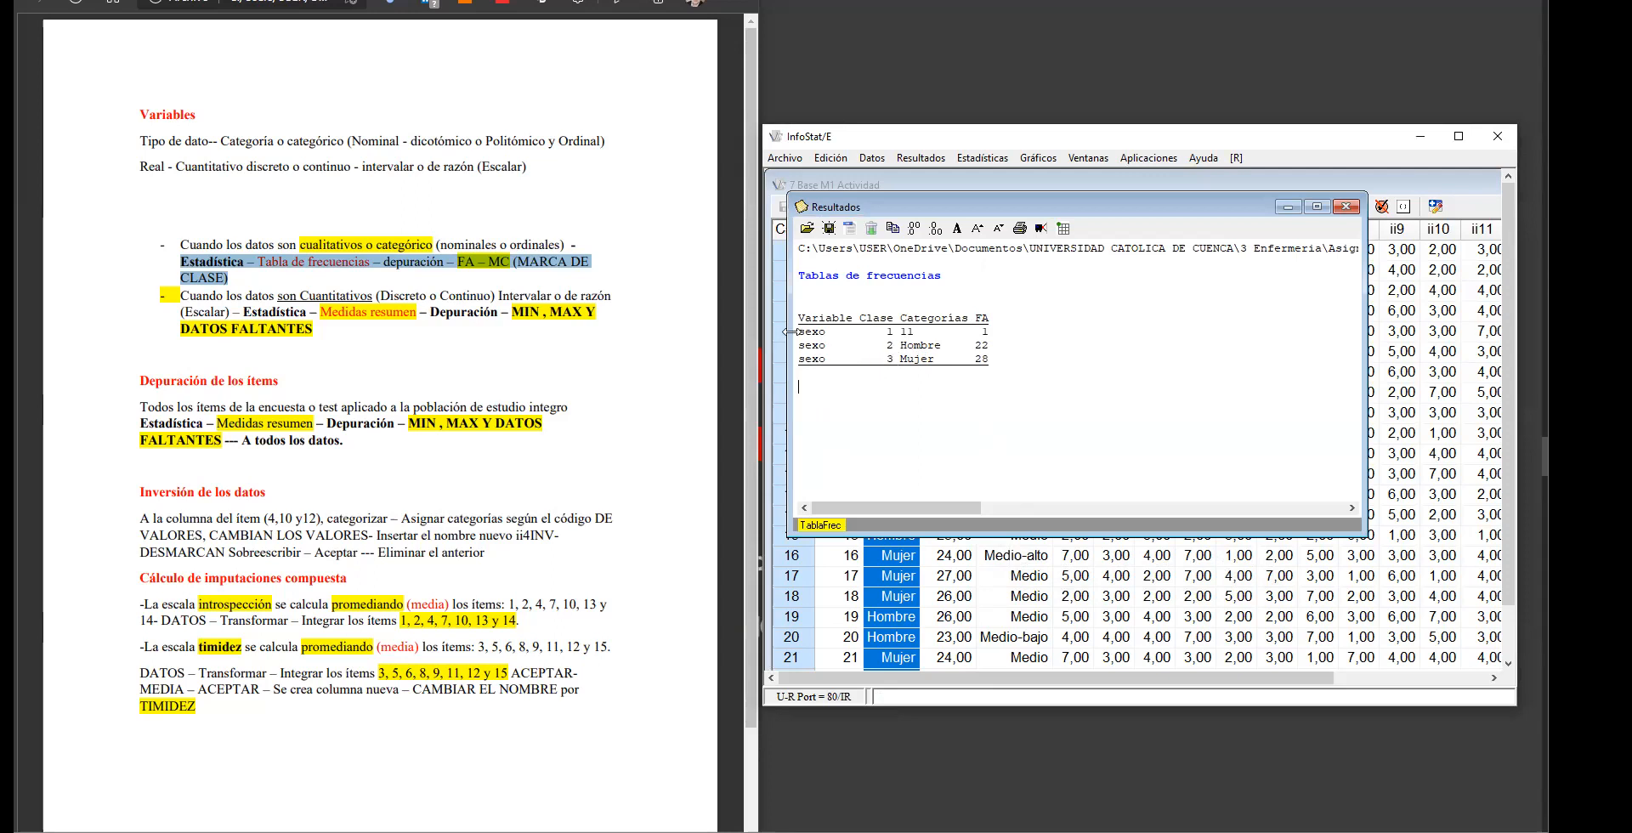
Step: Examine the categories and absolute frequencies in the sexo table, including the odd category, and minimize the results
{"action": "left_click_drag", "start_coordinate": [902, 345], "coordinate": [943, 364]}
{"action": "left_click", "coordinate": [967, 342]}
{"action": "left_click_drag", "start_coordinate": [901, 331], "coordinate": [1005, 332]}
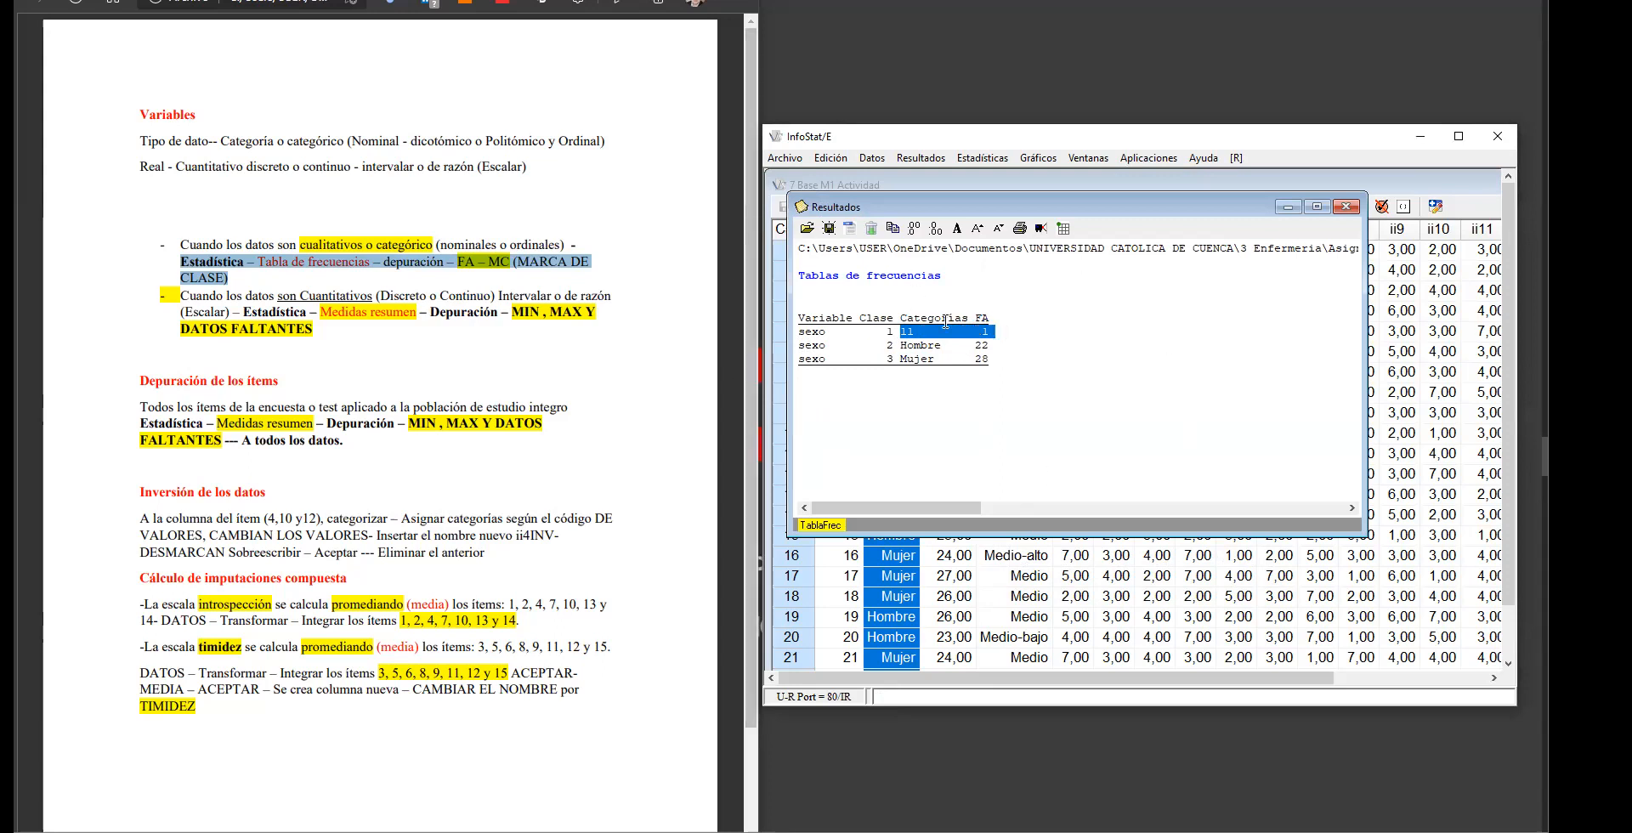
{"action": "left_click", "coordinate": [1289, 206]}
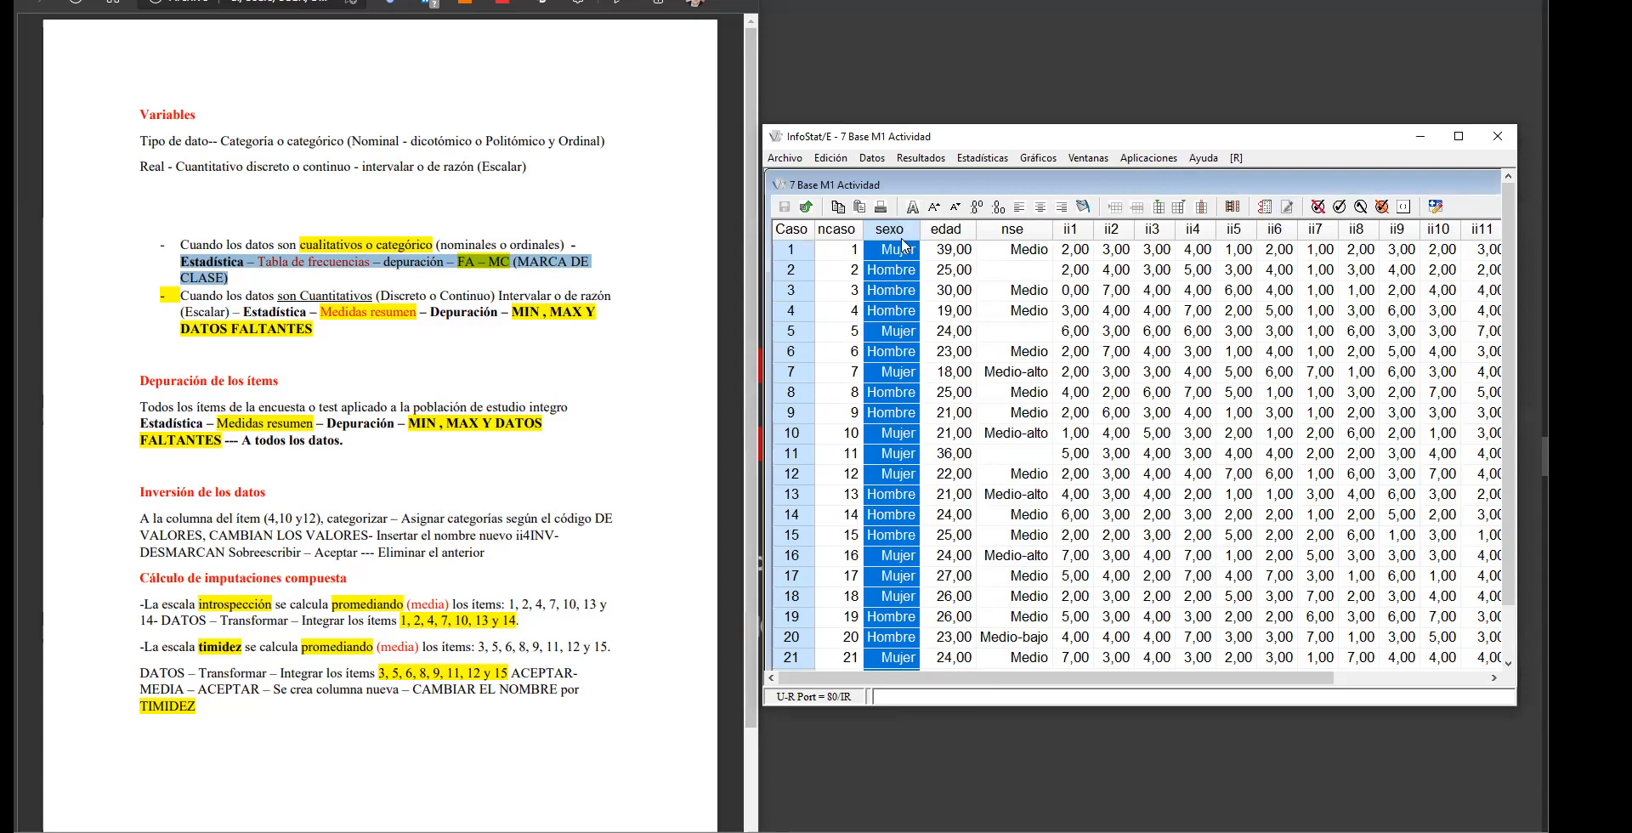
Step: Sort the data table by sexo from highest to lowest
{"action": "right_click", "coordinate": [901, 230]}
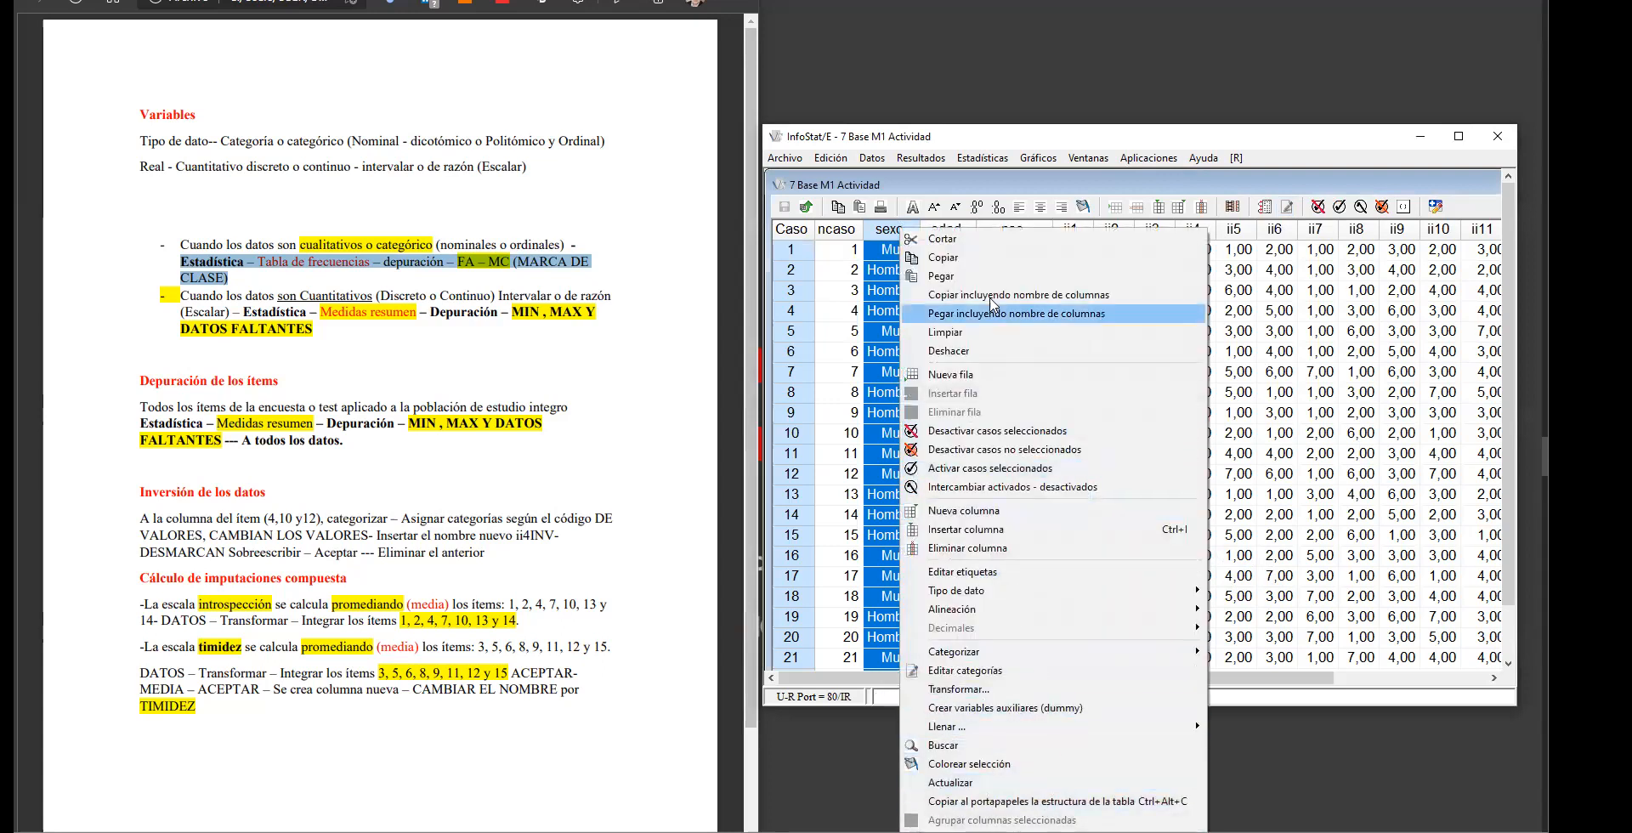
{"action": "left_click", "coordinate": [870, 159]}
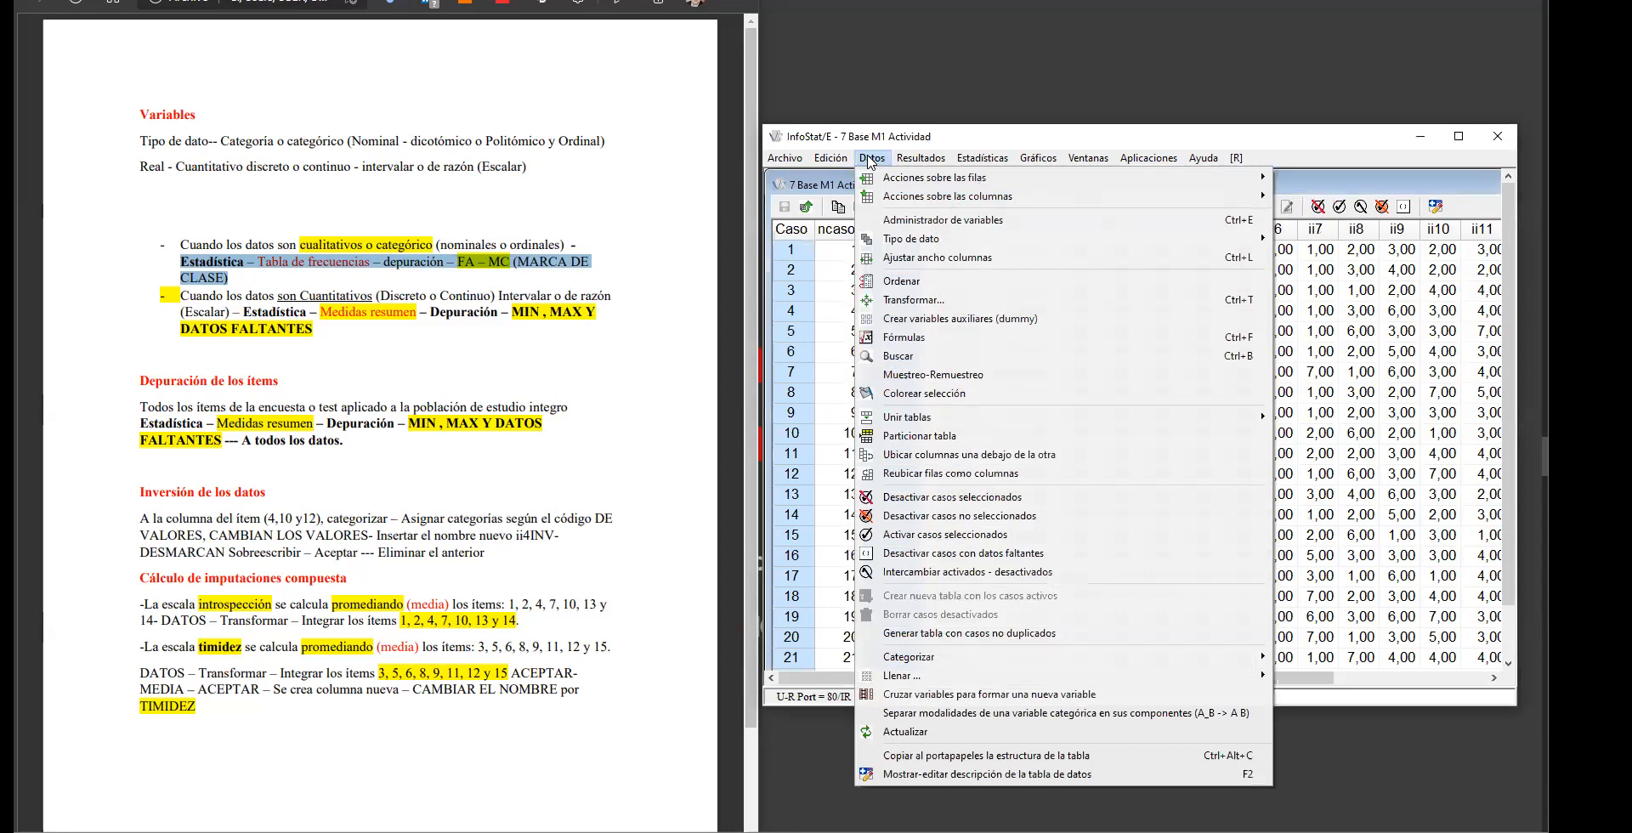
{"action": "left_click", "coordinate": [918, 281]}
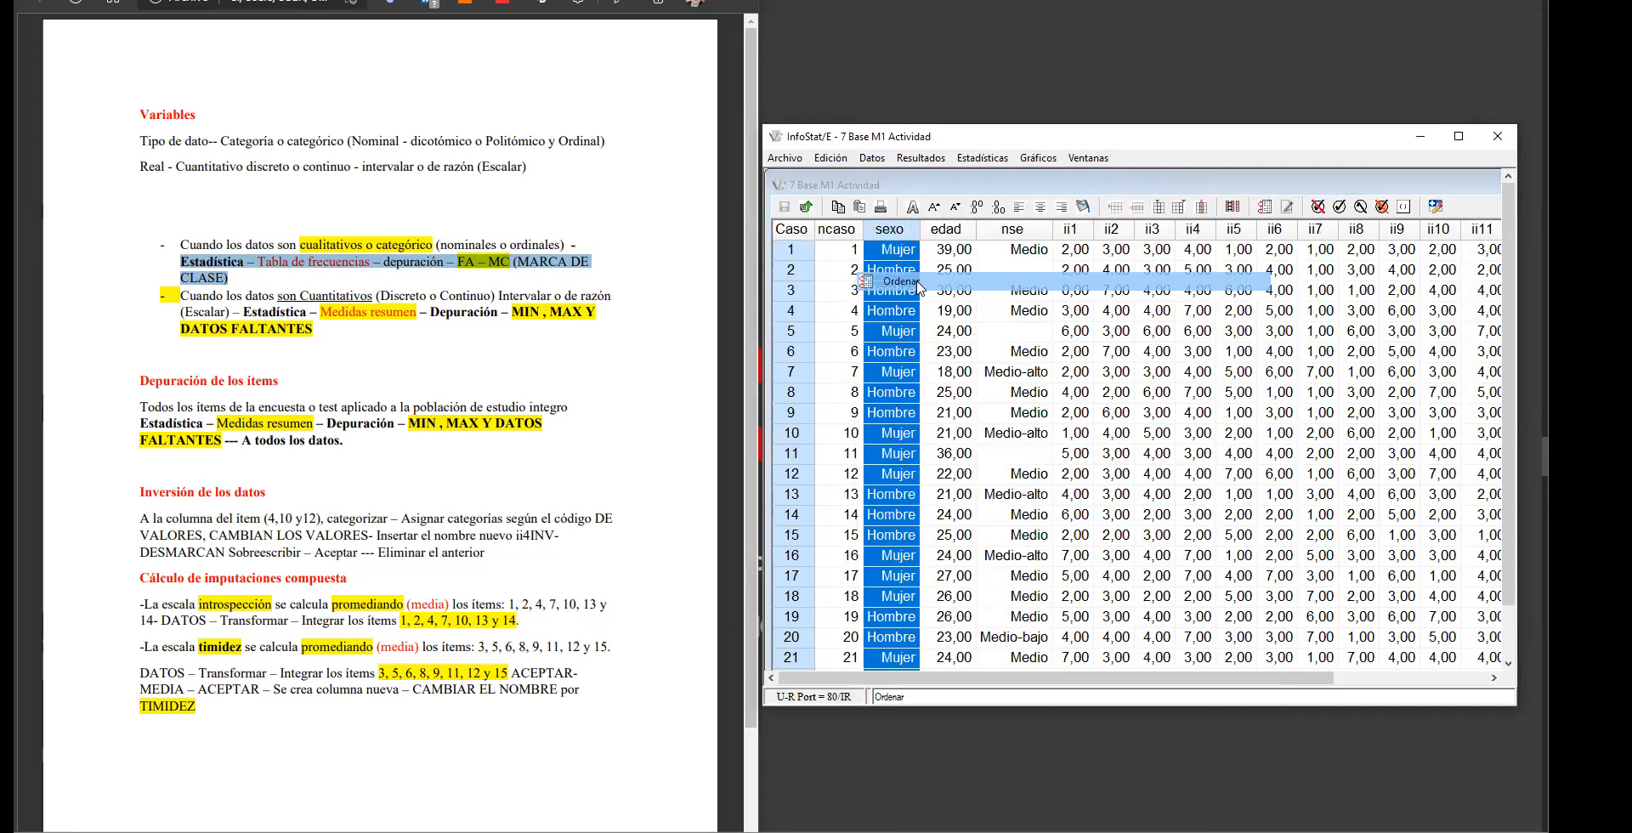
{"action": "left_click", "coordinate": [946, 303]}
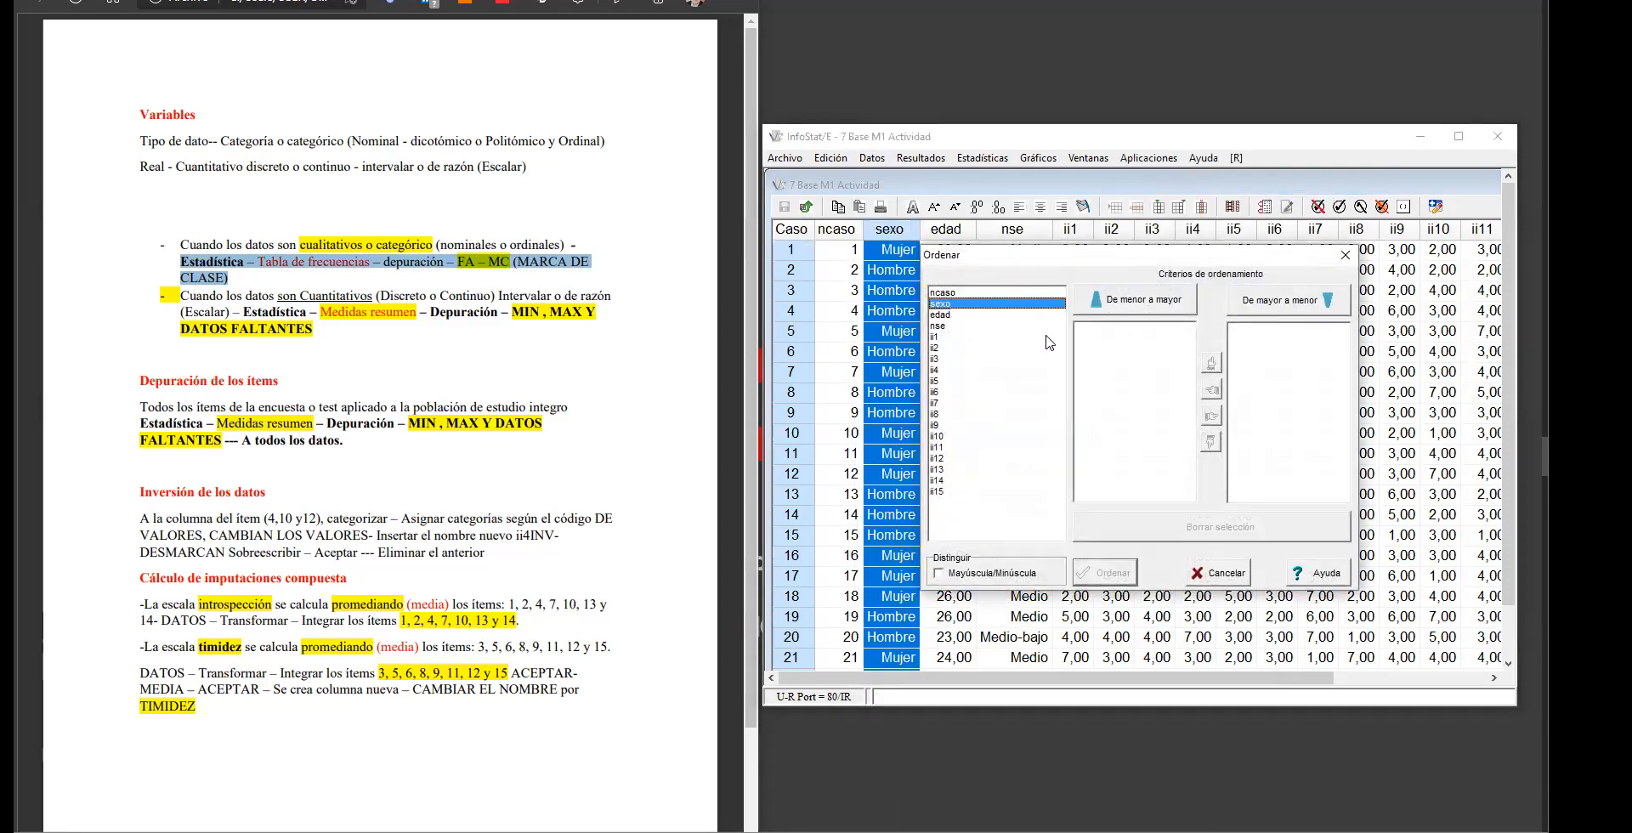
{"action": "left_click", "coordinate": [1265, 302]}
{"action": "left_click", "coordinate": [1098, 575]}
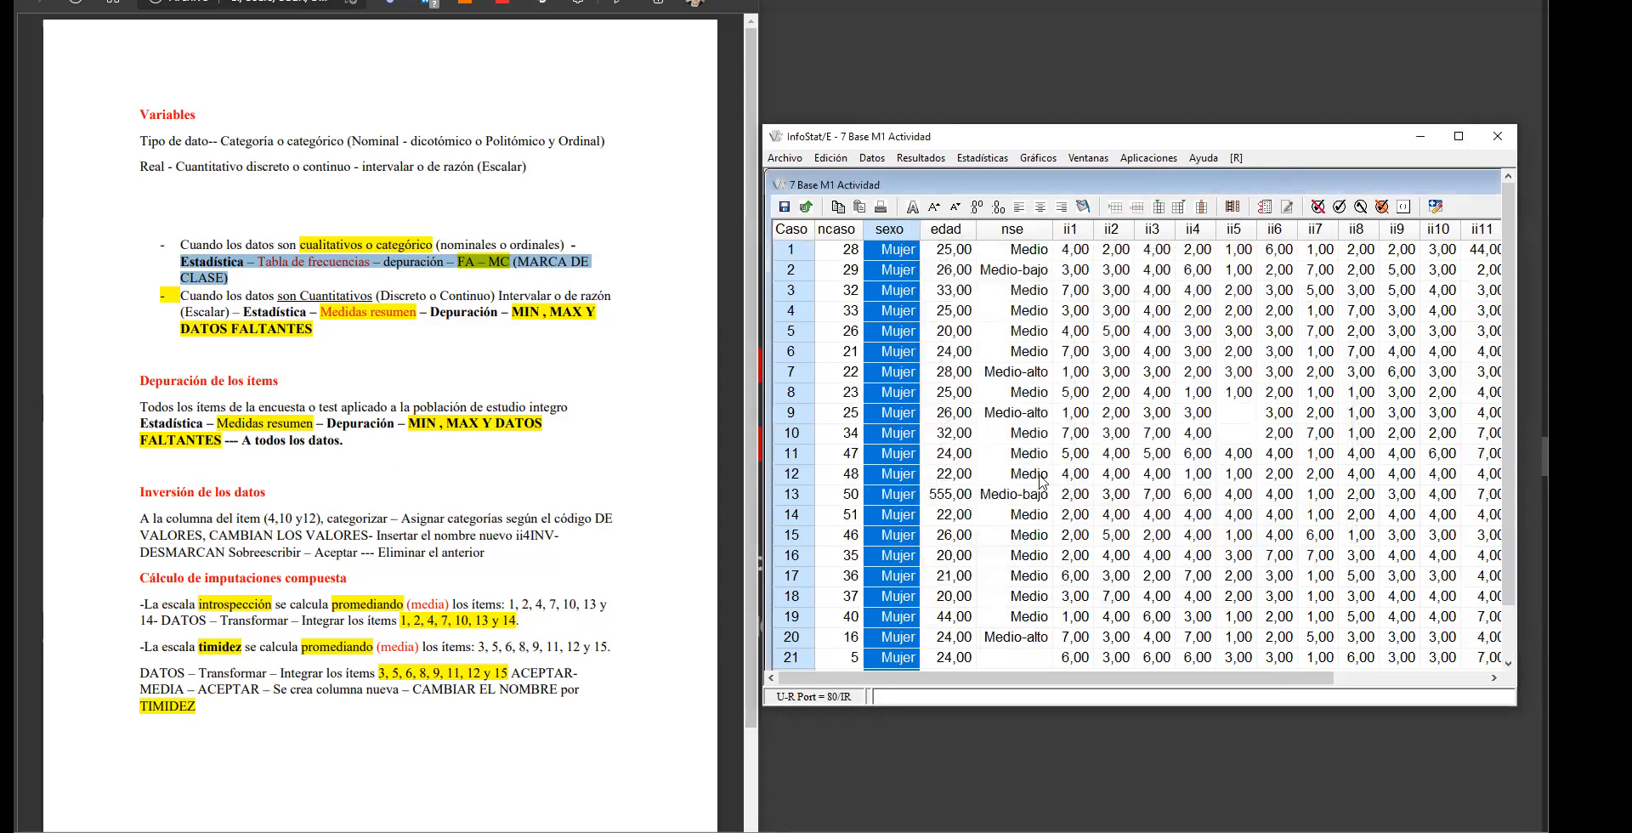
Step: Find the record with sexo value 11 at the end of the sorted table and examine its ncaso and sexo cells
{"action": "scroll", "coordinate": [955, 422], "scroll_direction": "up", "scroll_amount": 3}
{"action": "scroll", "coordinate": [948, 438], "scroll_direction": "down", "scroll_amount": 3}
{"action": "scroll", "coordinate": [922, 527], "scroll_direction": "up", "scroll_amount": 4}
{"action": "scroll", "coordinate": [1109, 610], "scroll_direction": "down", "scroll_amount": 4}
{"action": "left_click_drag", "start_coordinate": [1509, 574], "coordinate": [1514, 633]}
{"action": "left_click", "coordinate": [854, 618]}
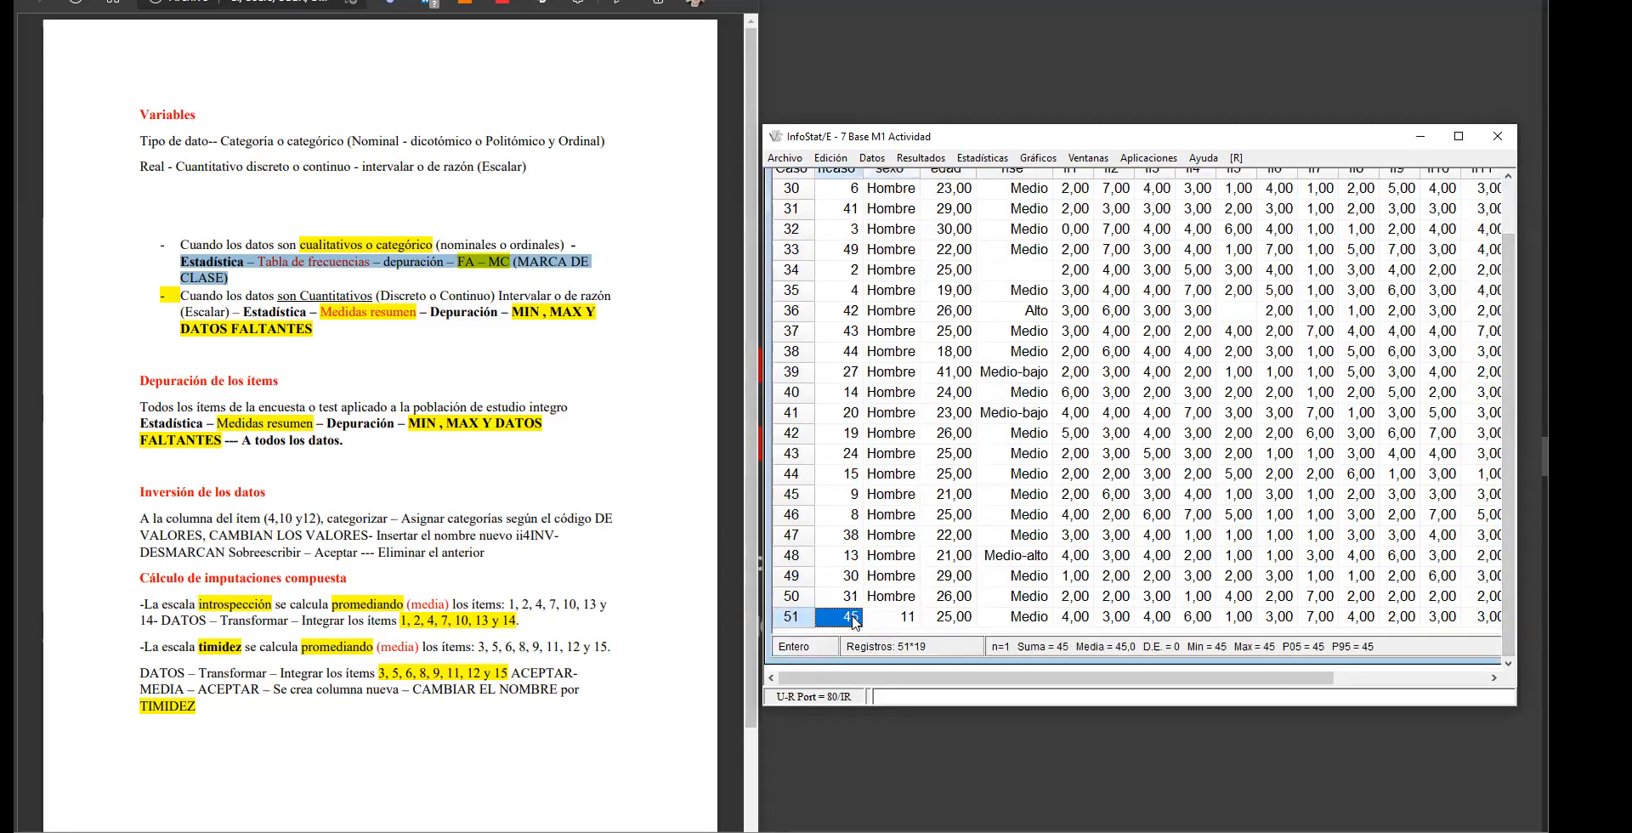
{"action": "left_click", "coordinate": [897, 624]}
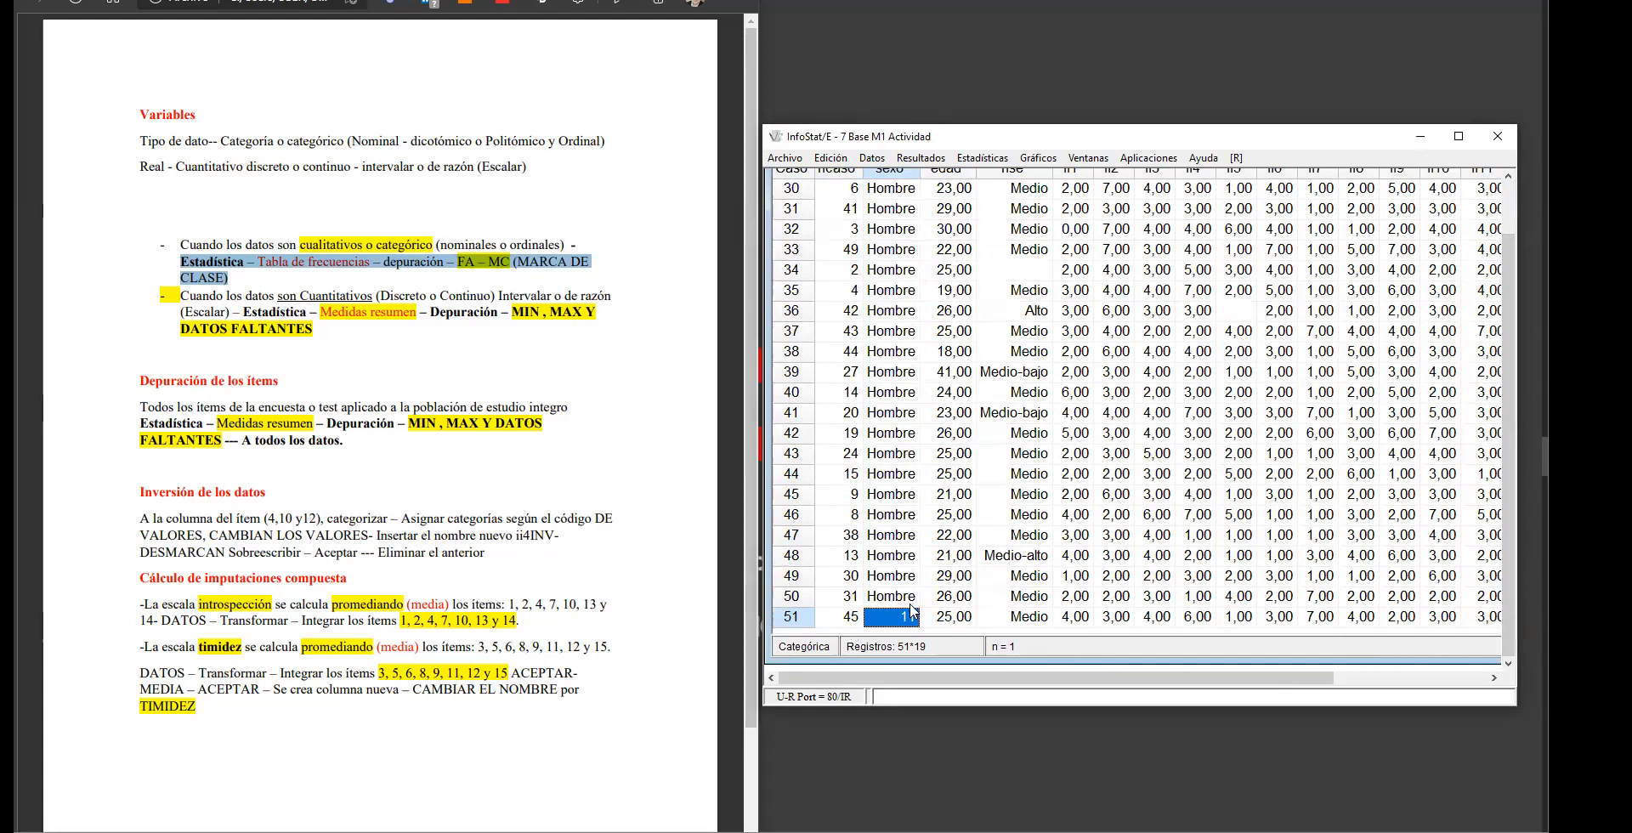
{"action": "left_click", "coordinate": [854, 625]}
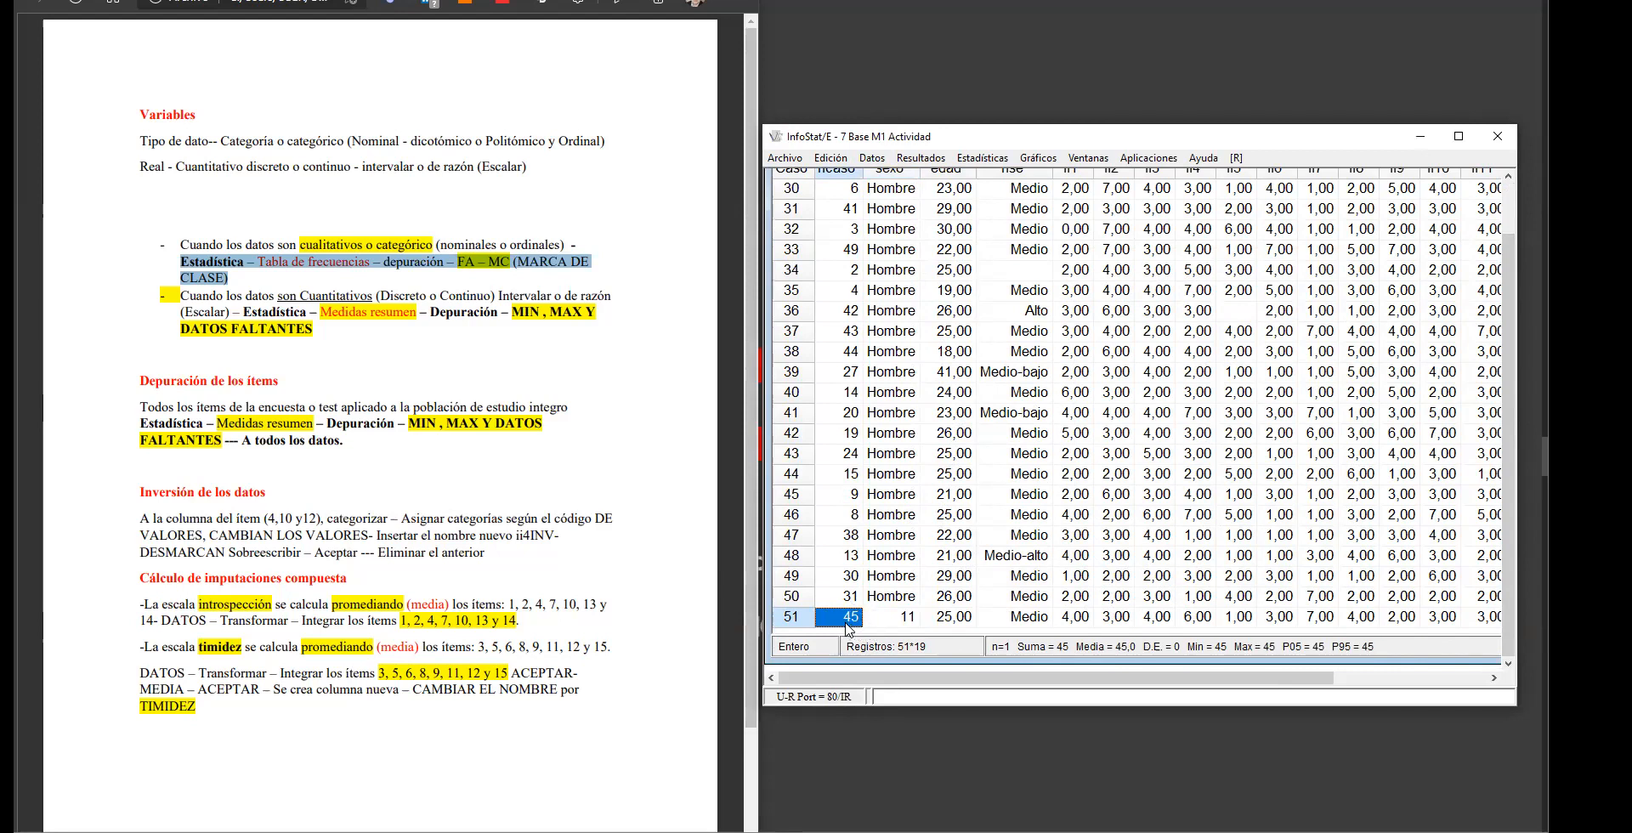
{"action": "left_click", "coordinate": [897, 620]}
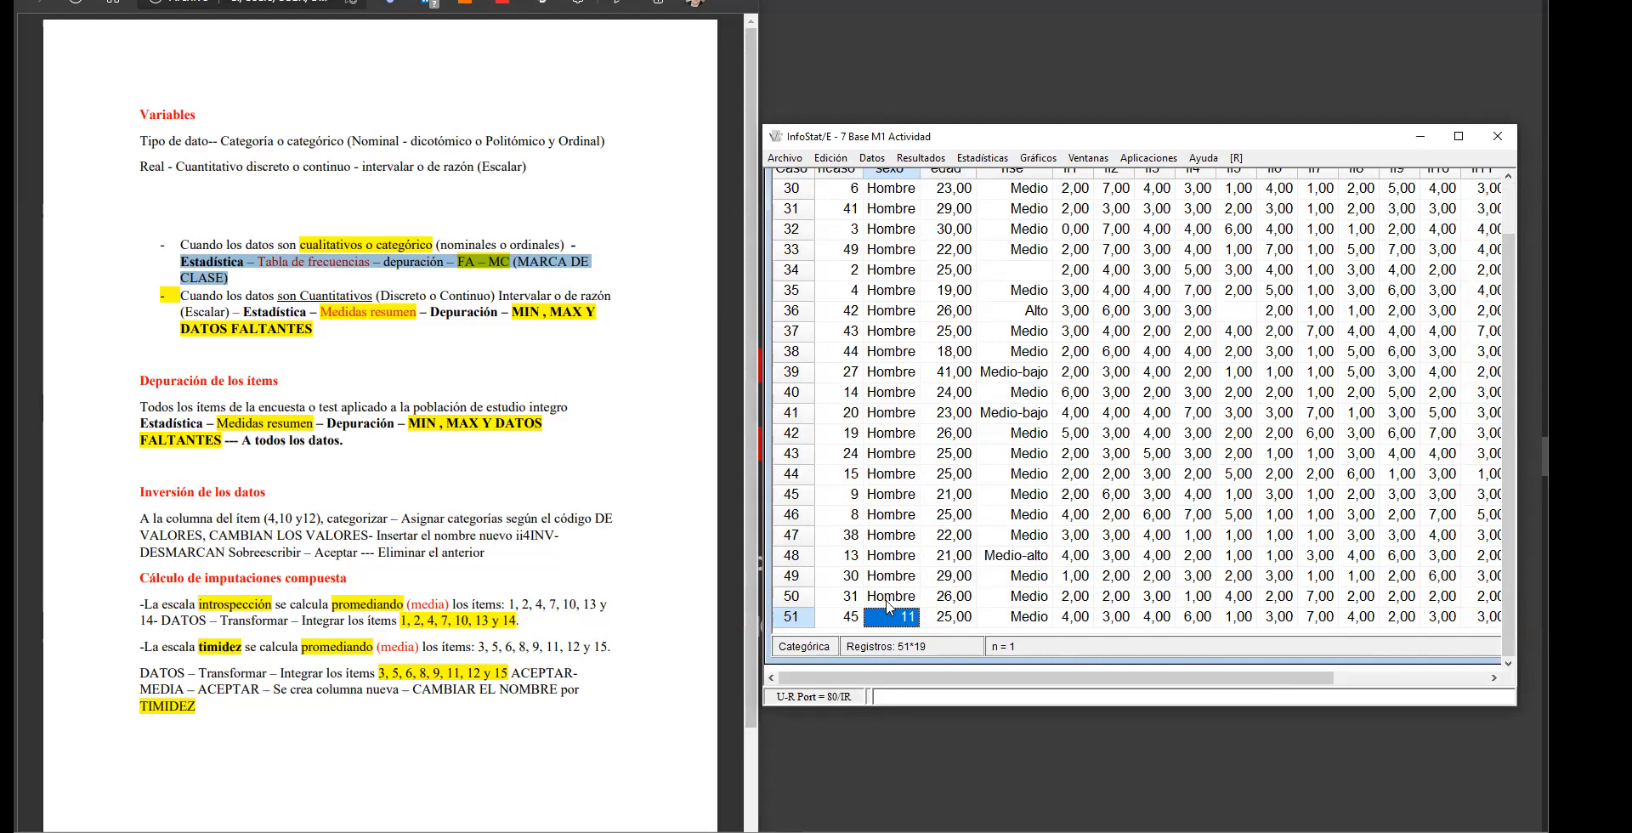
{"action": "left_click", "coordinate": [888, 597]}
{"action": "left_click", "coordinate": [894, 619]}
{"action": "left_click", "coordinate": [857, 617]}
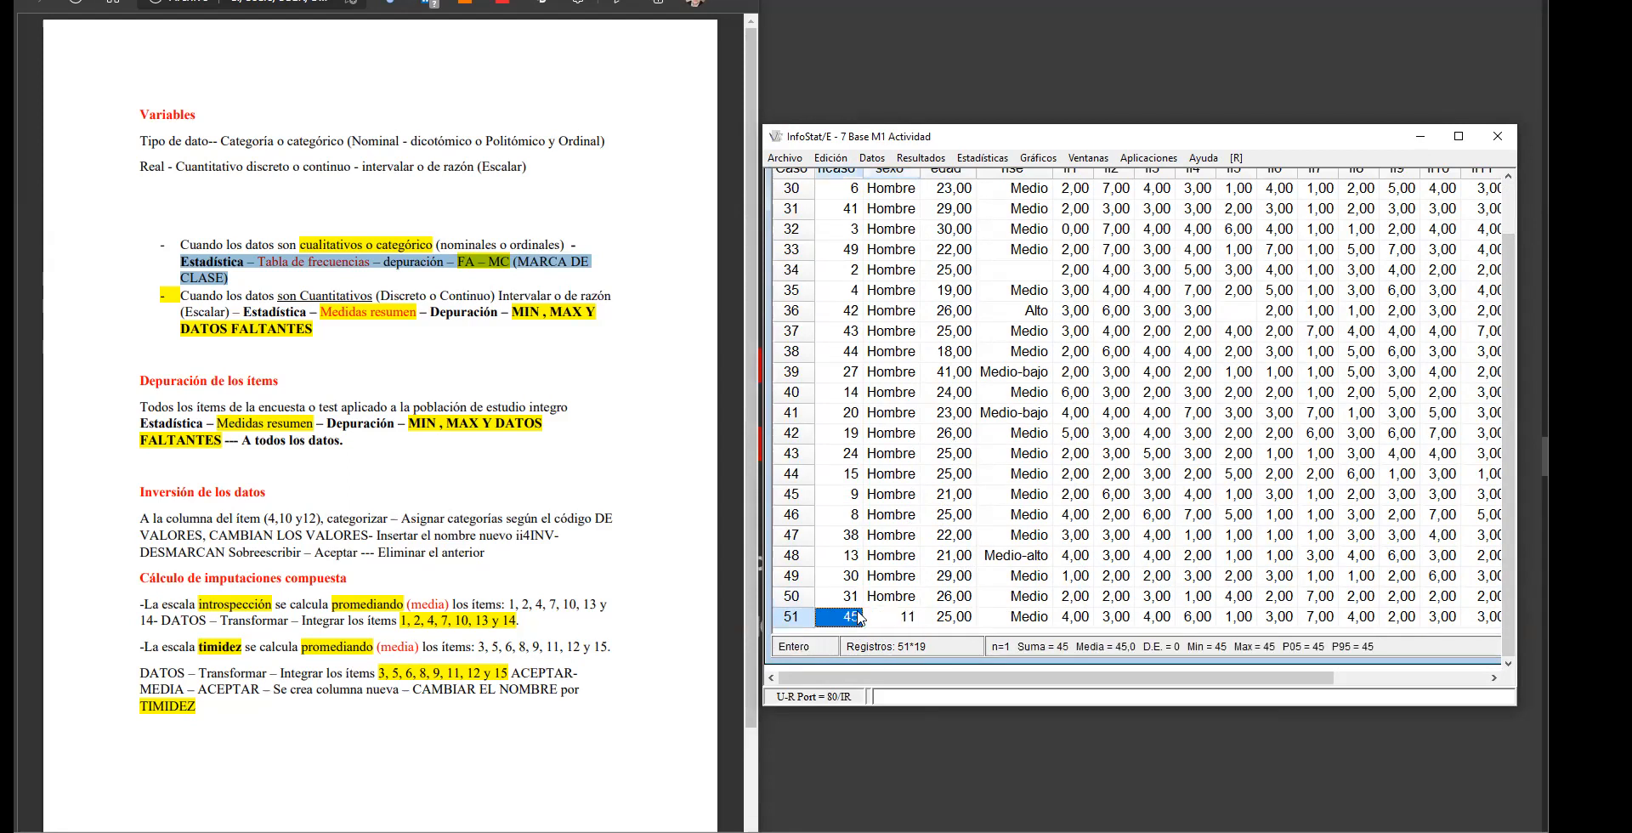
{"action": "left_click", "coordinate": [901, 620]}
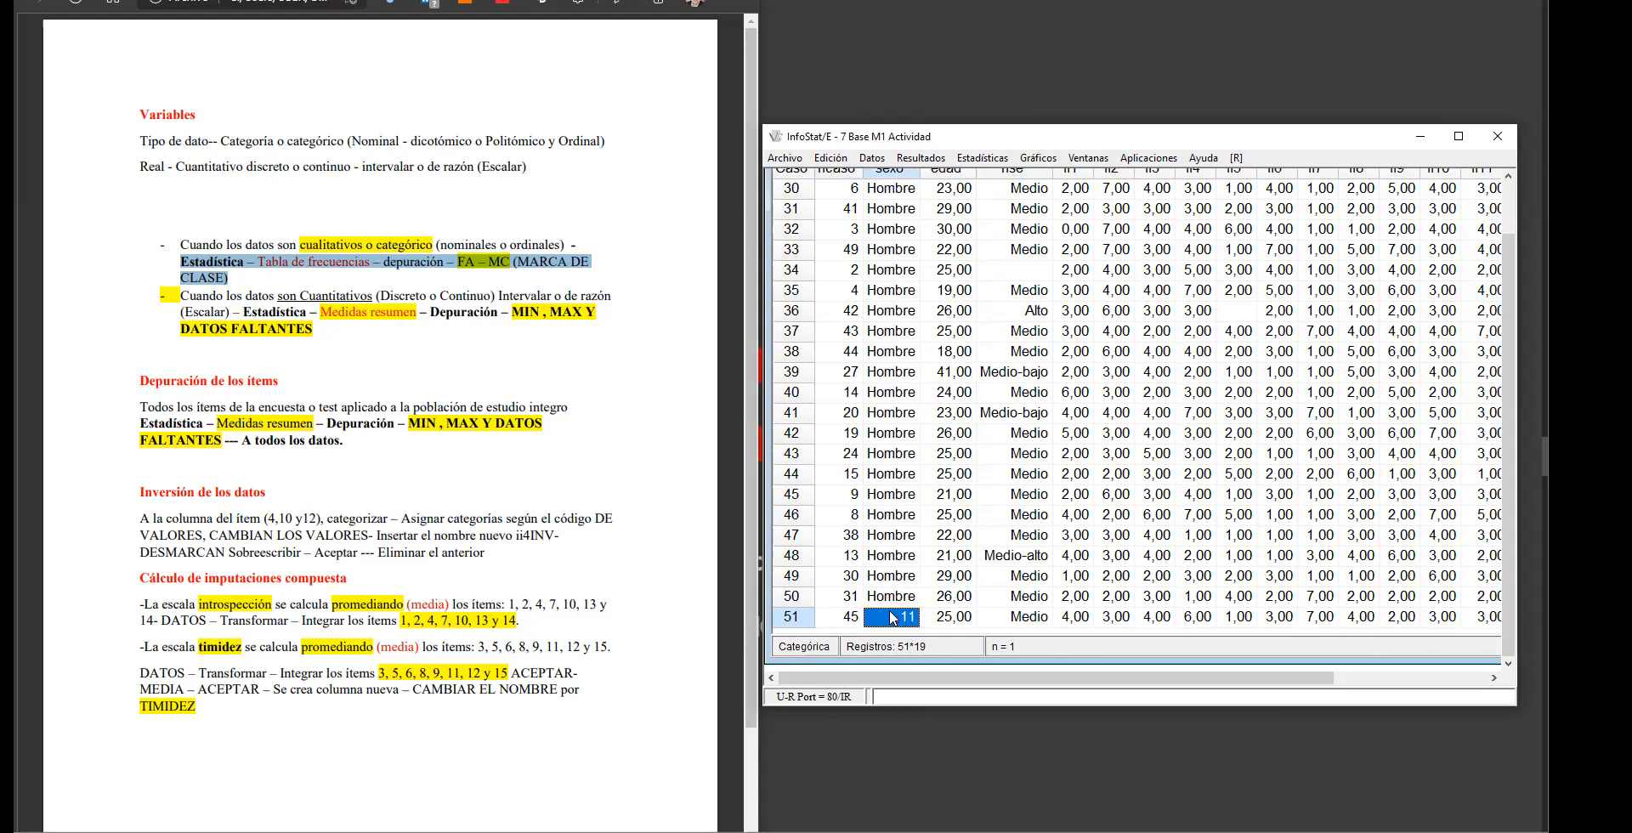
Step: Check the sexo values upward from the last record
{"action": "key", "text": "Up"}
{"action": "key", "text": "Up"}
{"action": "key", "text": "Up"}
{"action": "key", "text": "Up"}
{"action": "key", "text": "Up"}
{"action": "key", "text": "Up"}
{"action": "key", "text": "Up"}
{"action": "key", "text": "Up"}
{"action": "key", "text": "Up"}
{"action": "key", "text": "Up"}
{"action": "key", "text": "Up"}
{"action": "key", "text": "Up"}
{"action": "key", "text": "Up"}
{"action": "key", "text": "Up"}
{"action": "key", "text": "Up"}
{"action": "key", "text": "Up"}
{"action": "key", "text": "Up"}
{"action": "key", "text": "Up"}
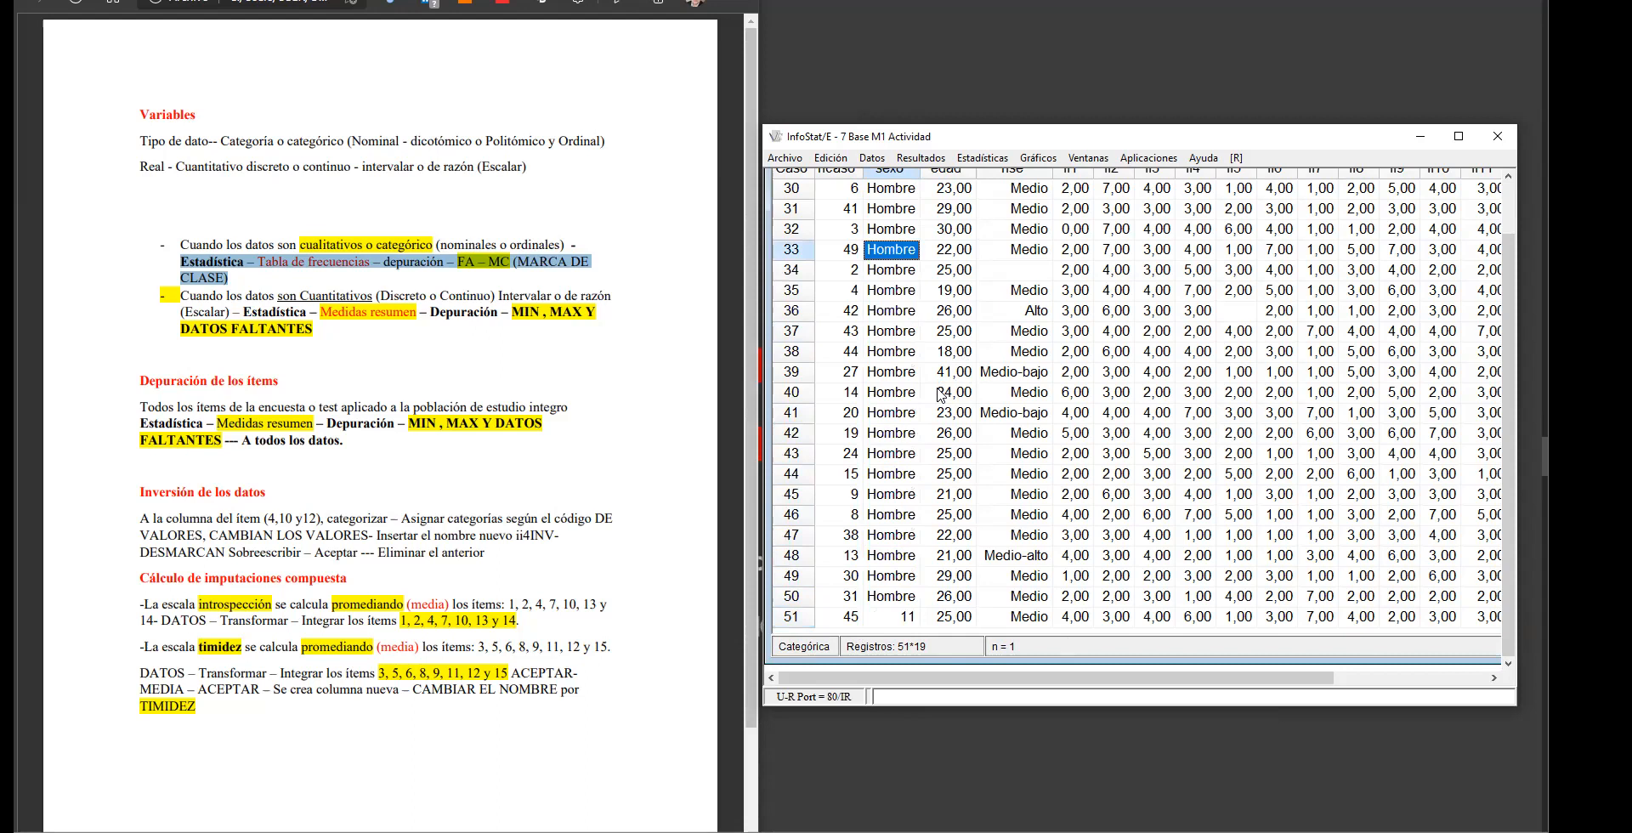
{"action": "key", "text": "Up"}
{"action": "key", "text": "Up"}
{"action": "left_click_drag", "start_coordinate": [1509, 371], "coordinate": [1518, 268]}
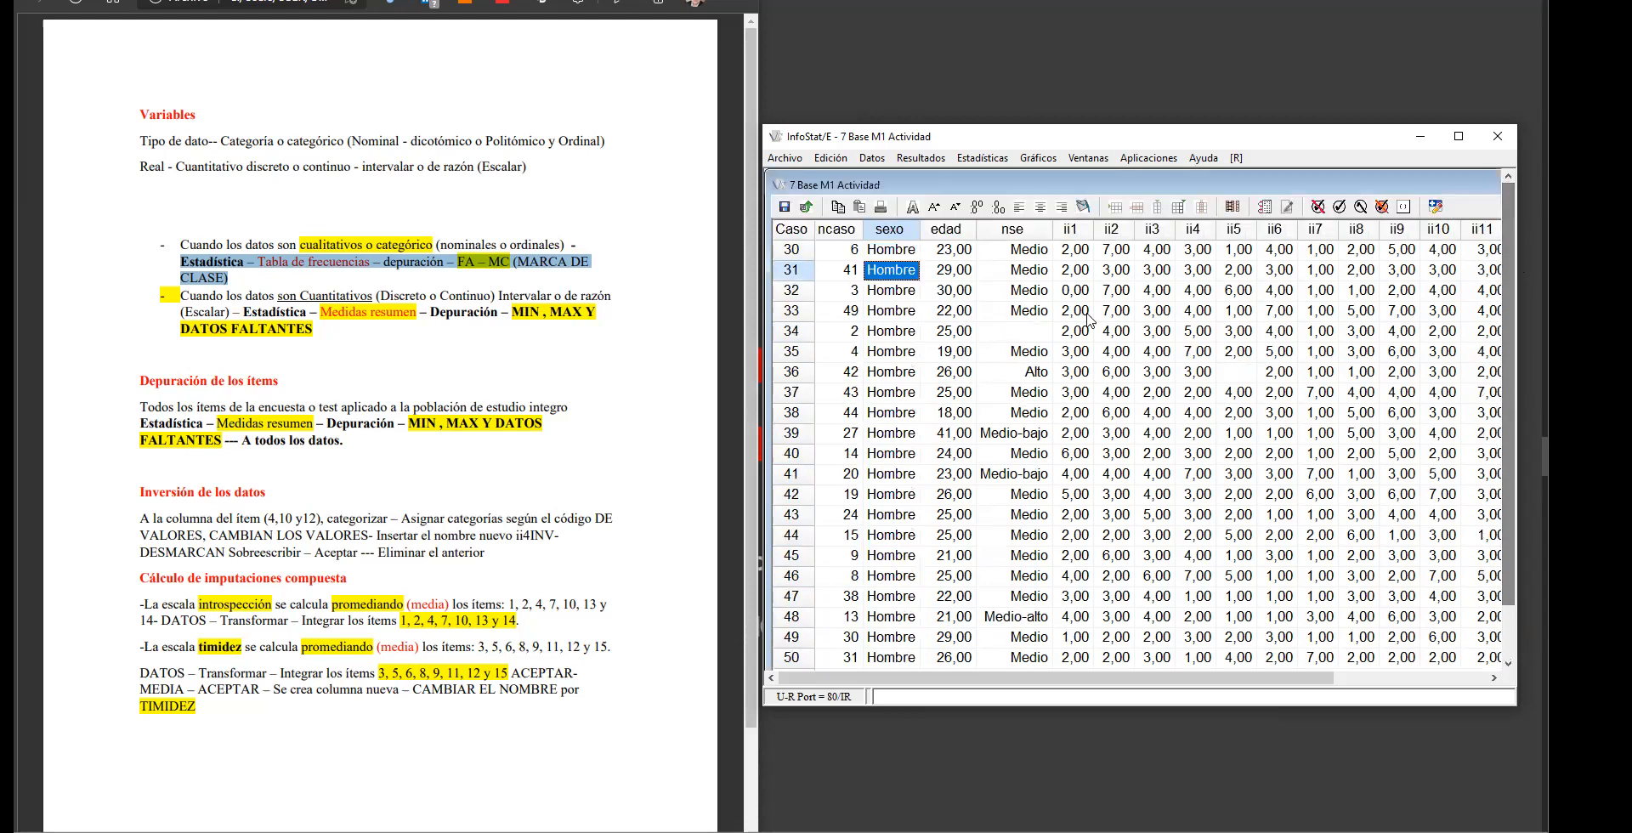
Step: Set up a new frequency table with nse as the only variable, replacing sexo
{"action": "left_click", "coordinate": [950, 230]}
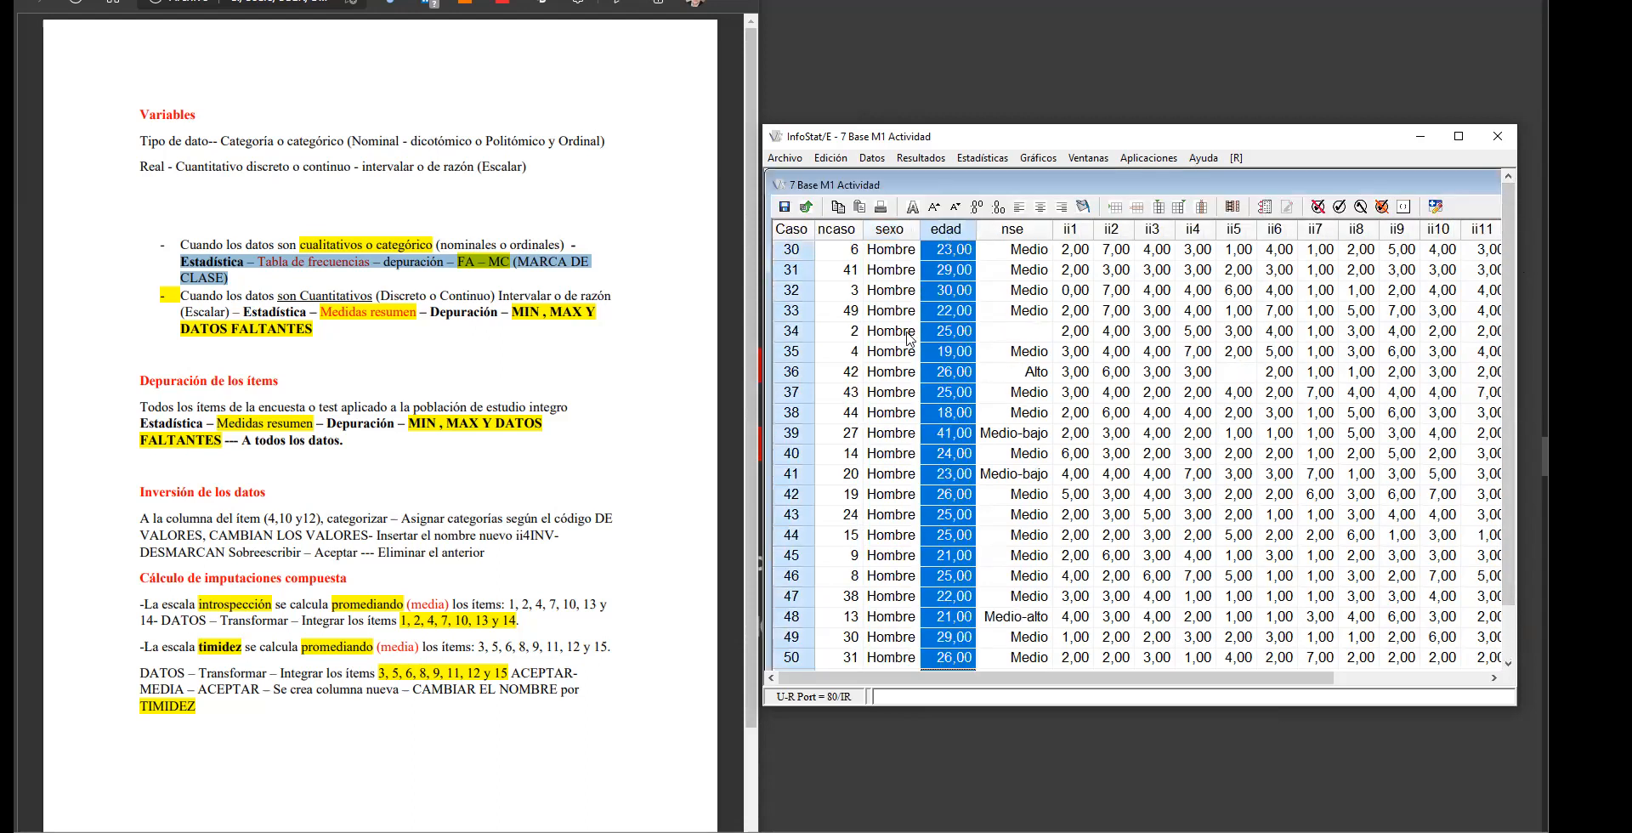
{"action": "left_click", "coordinate": [1000, 231]}
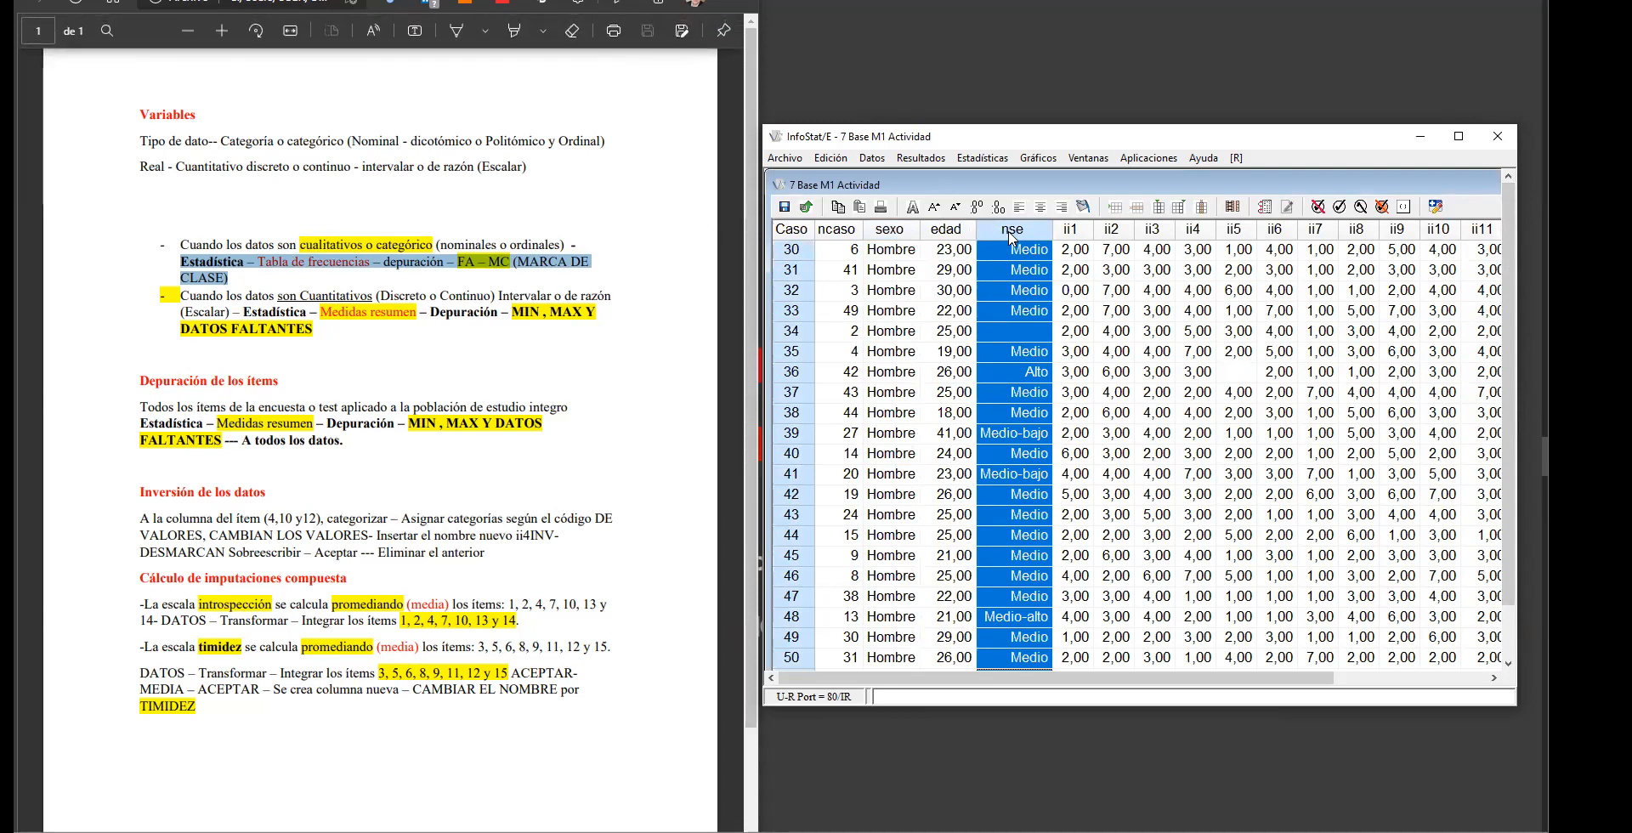
{"action": "left_click", "coordinate": [983, 158]}
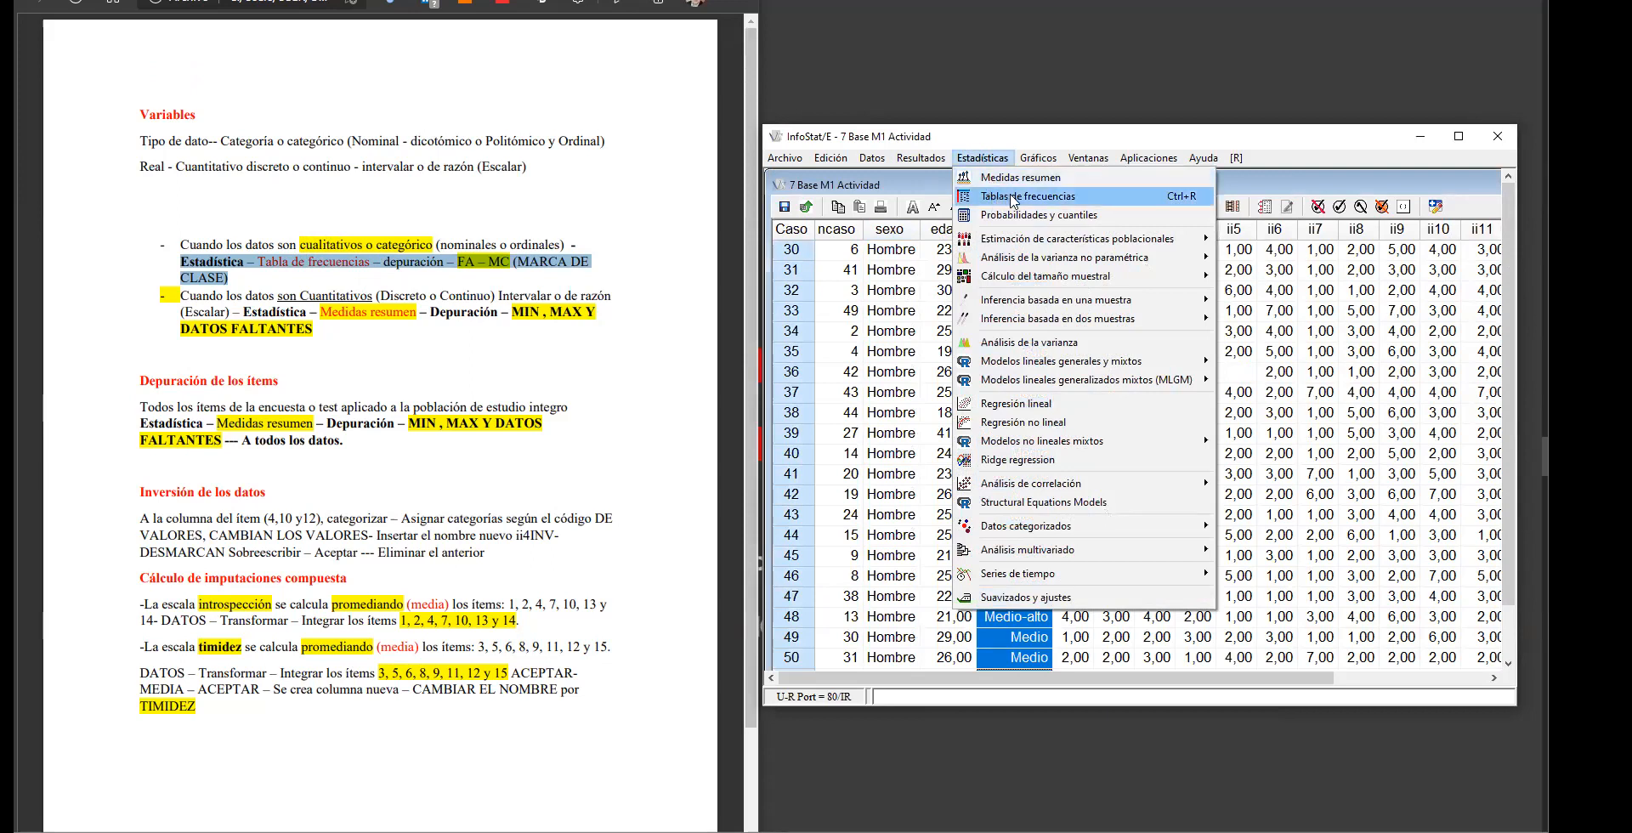
{"action": "left_click", "coordinate": [1012, 200]}
{"action": "left_click", "coordinate": [1100, 234]}
{"action": "left_click", "coordinate": [1059, 263]}
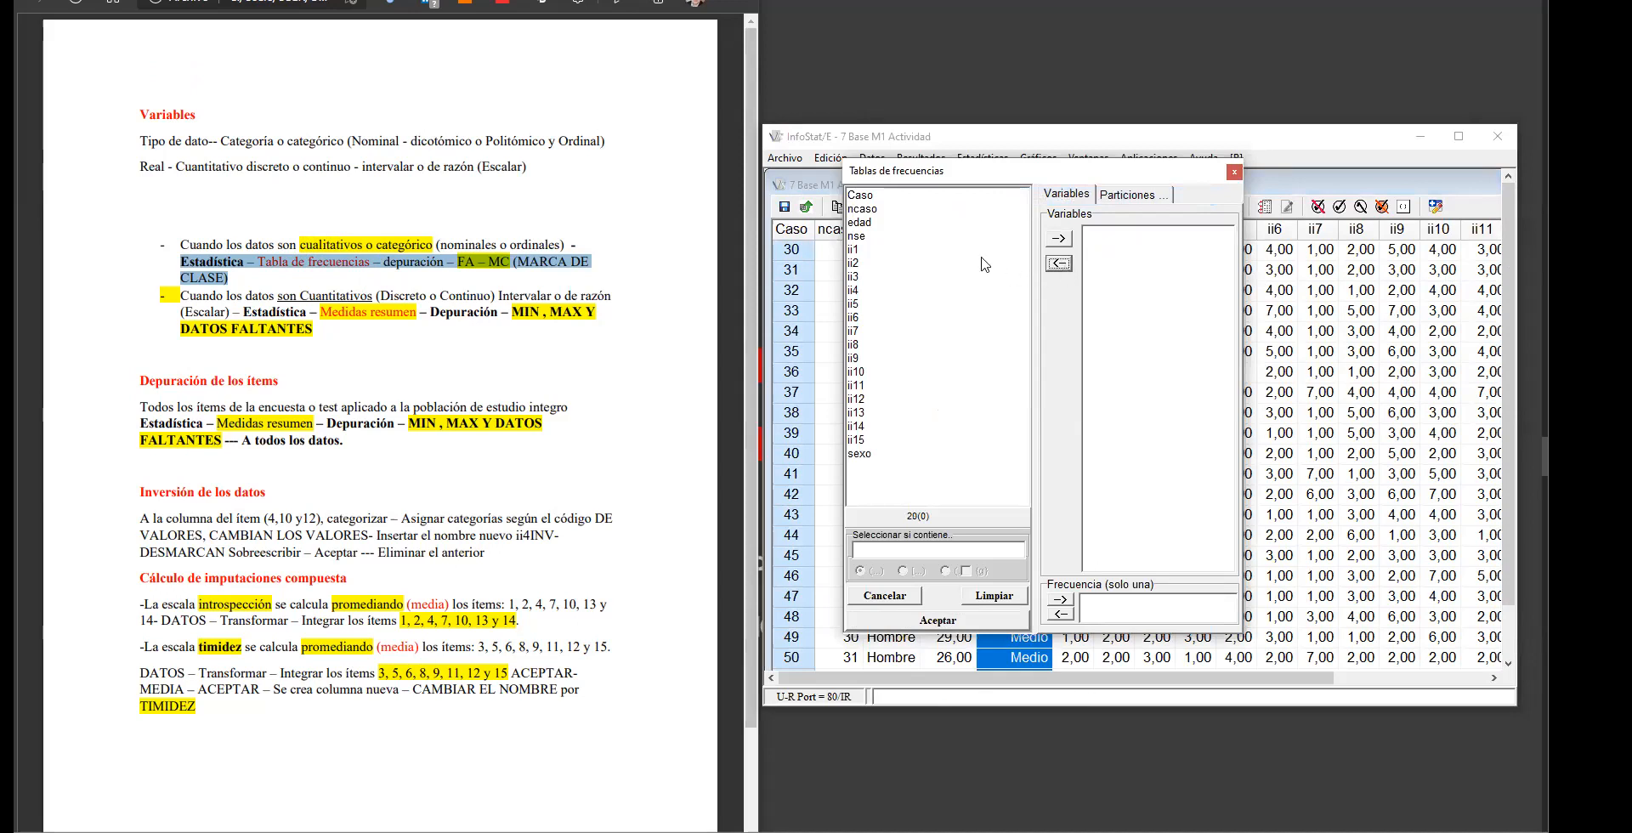
{"action": "left_click", "coordinate": [859, 238]}
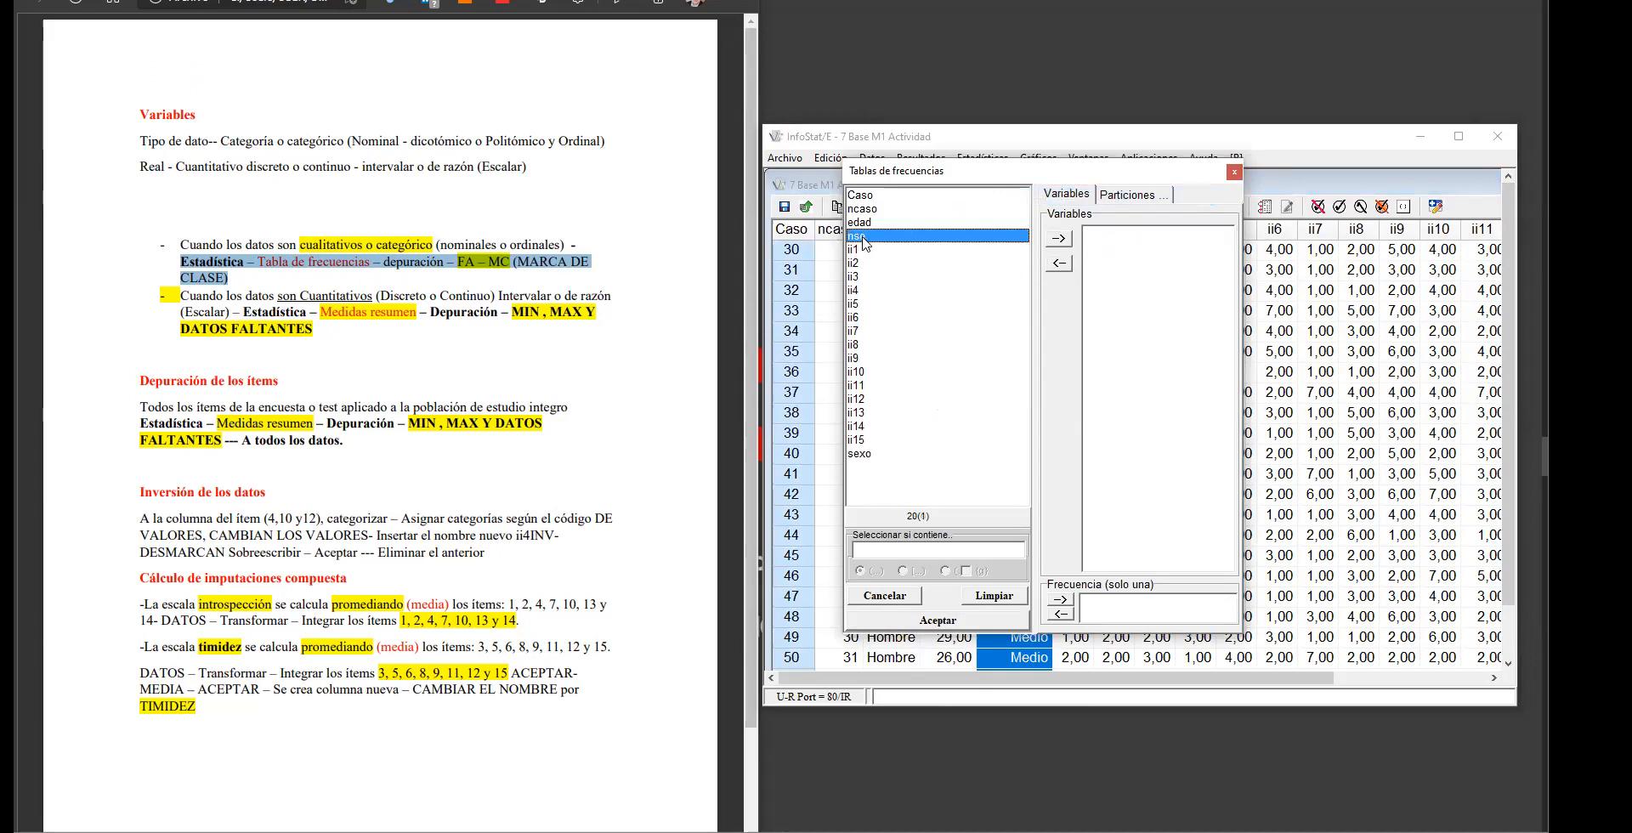
{"action": "left_click", "coordinate": [1060, 241]}
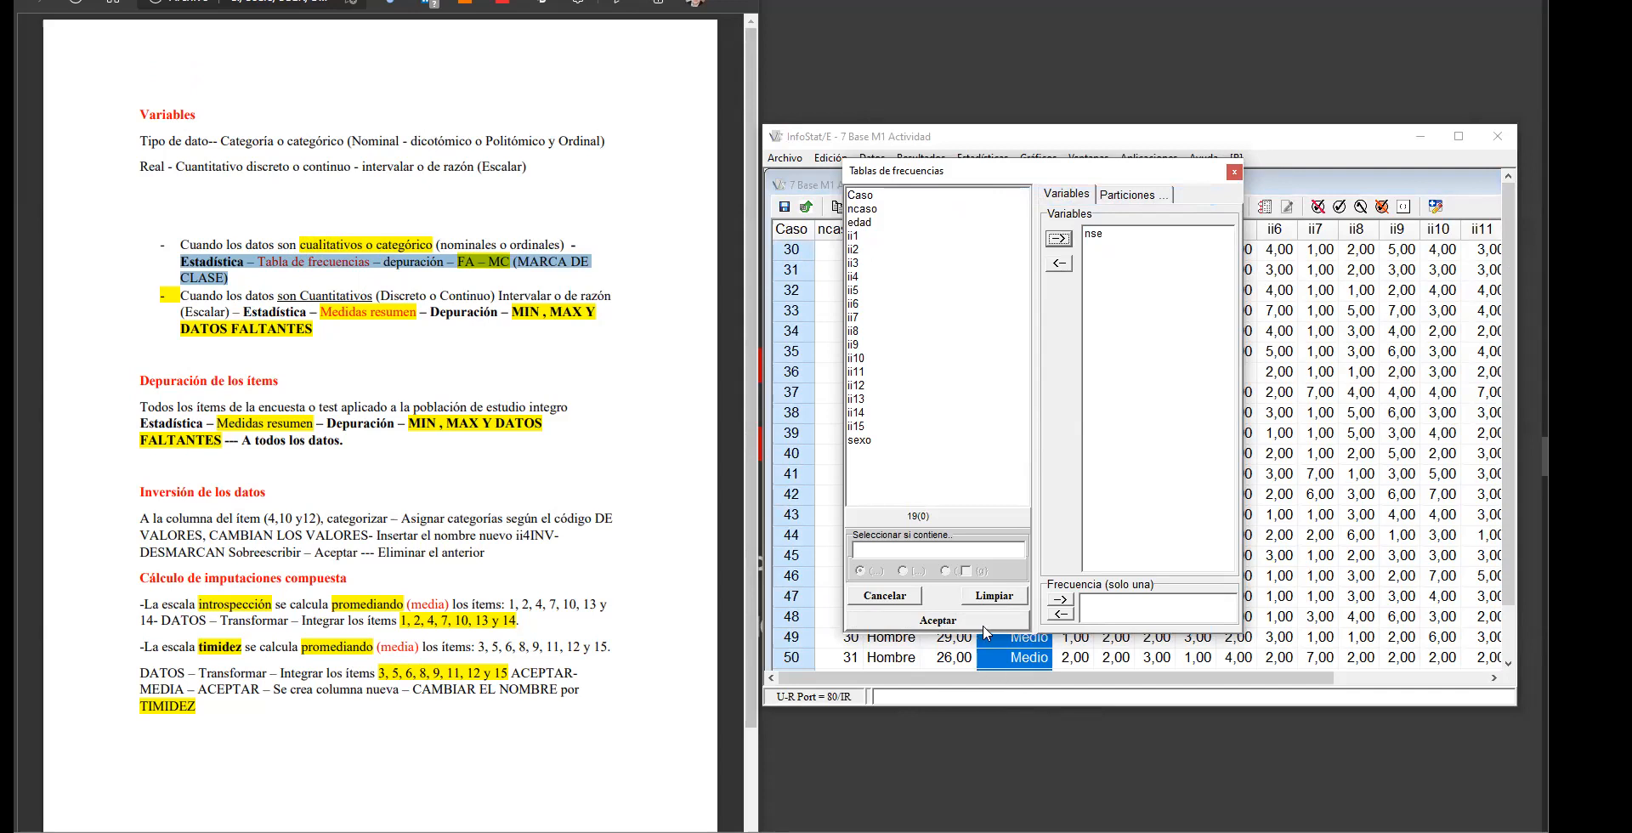
{"action": "left_click", "coordinate": [938, 620]}
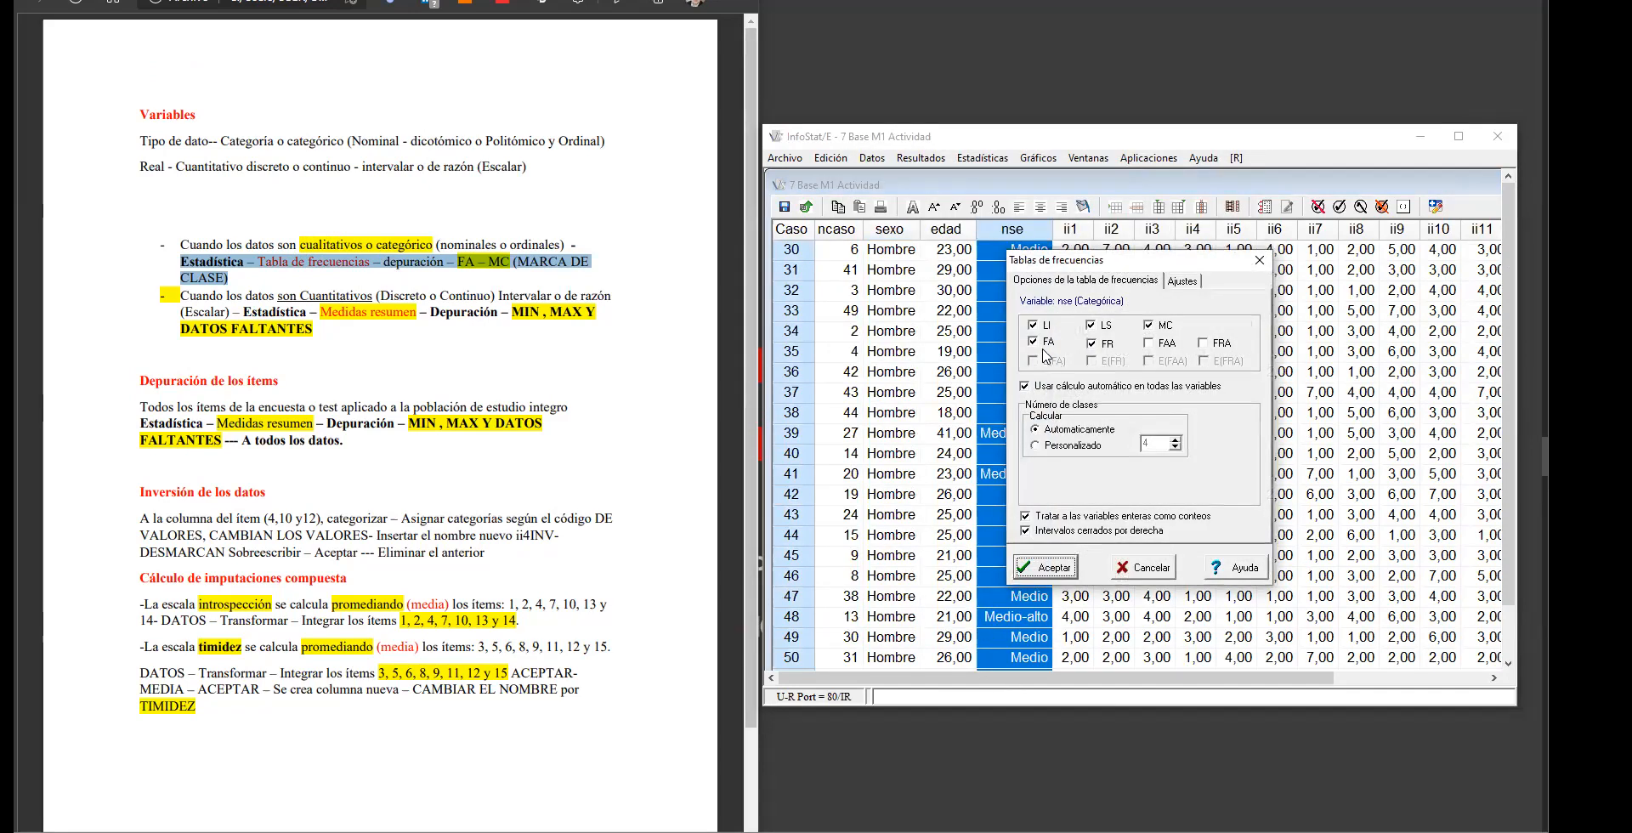
Step: Restrict the nse frequency table to MC and FA and generate it
{"action": "left_click", "coordinate": [1033, 325]}
{"action": "left_click", "coordinate": [1092, 342]}
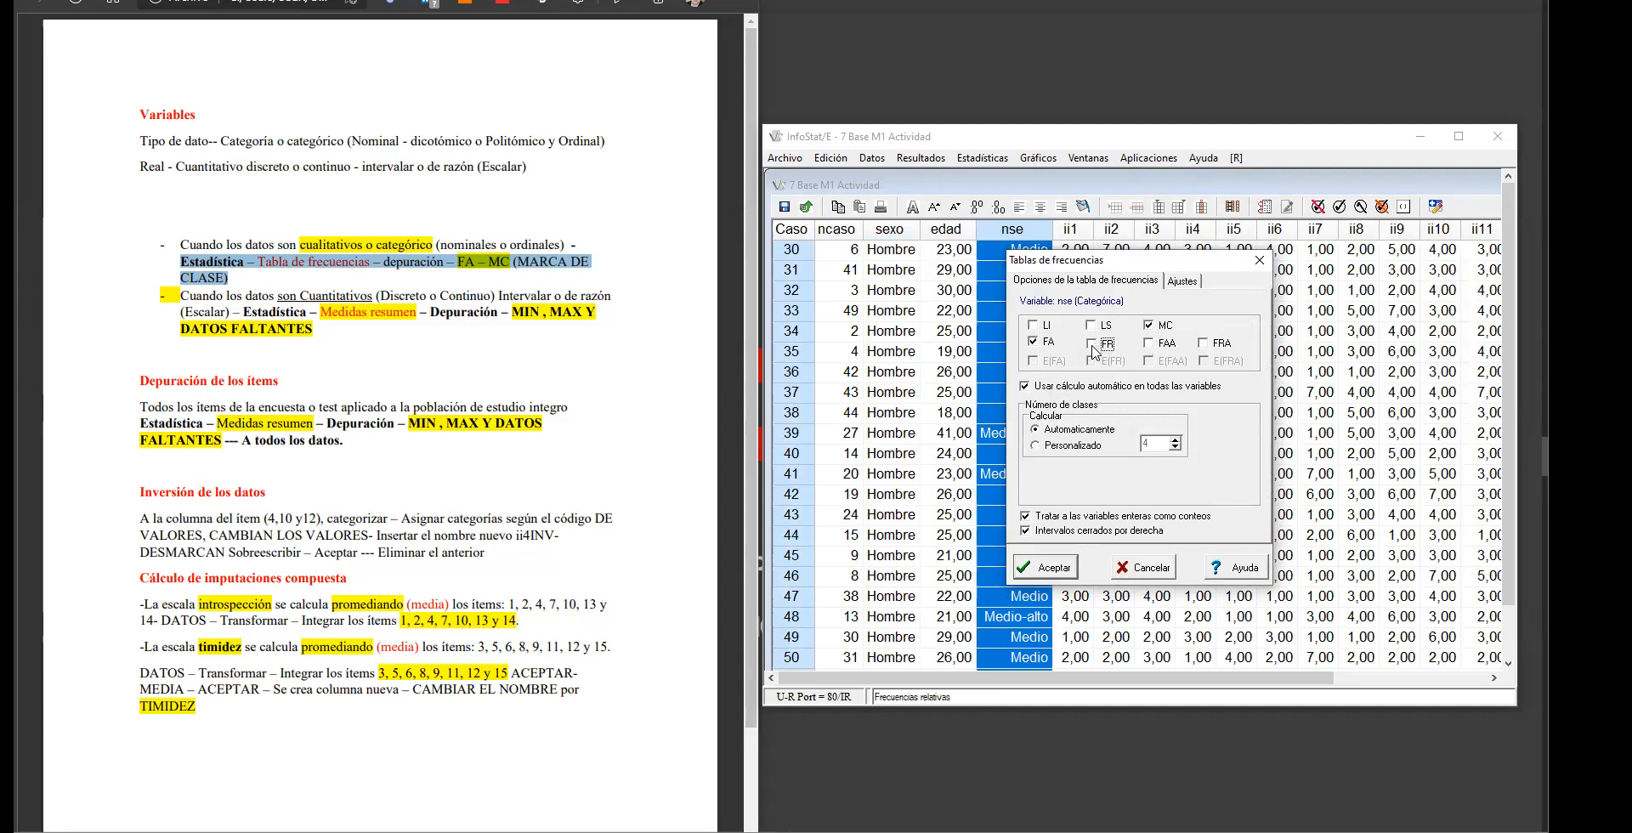
{"action": "left_click", "coordinate": [1149, 325]}
{"action": "left_click", "coordinate": [1054, 566]}
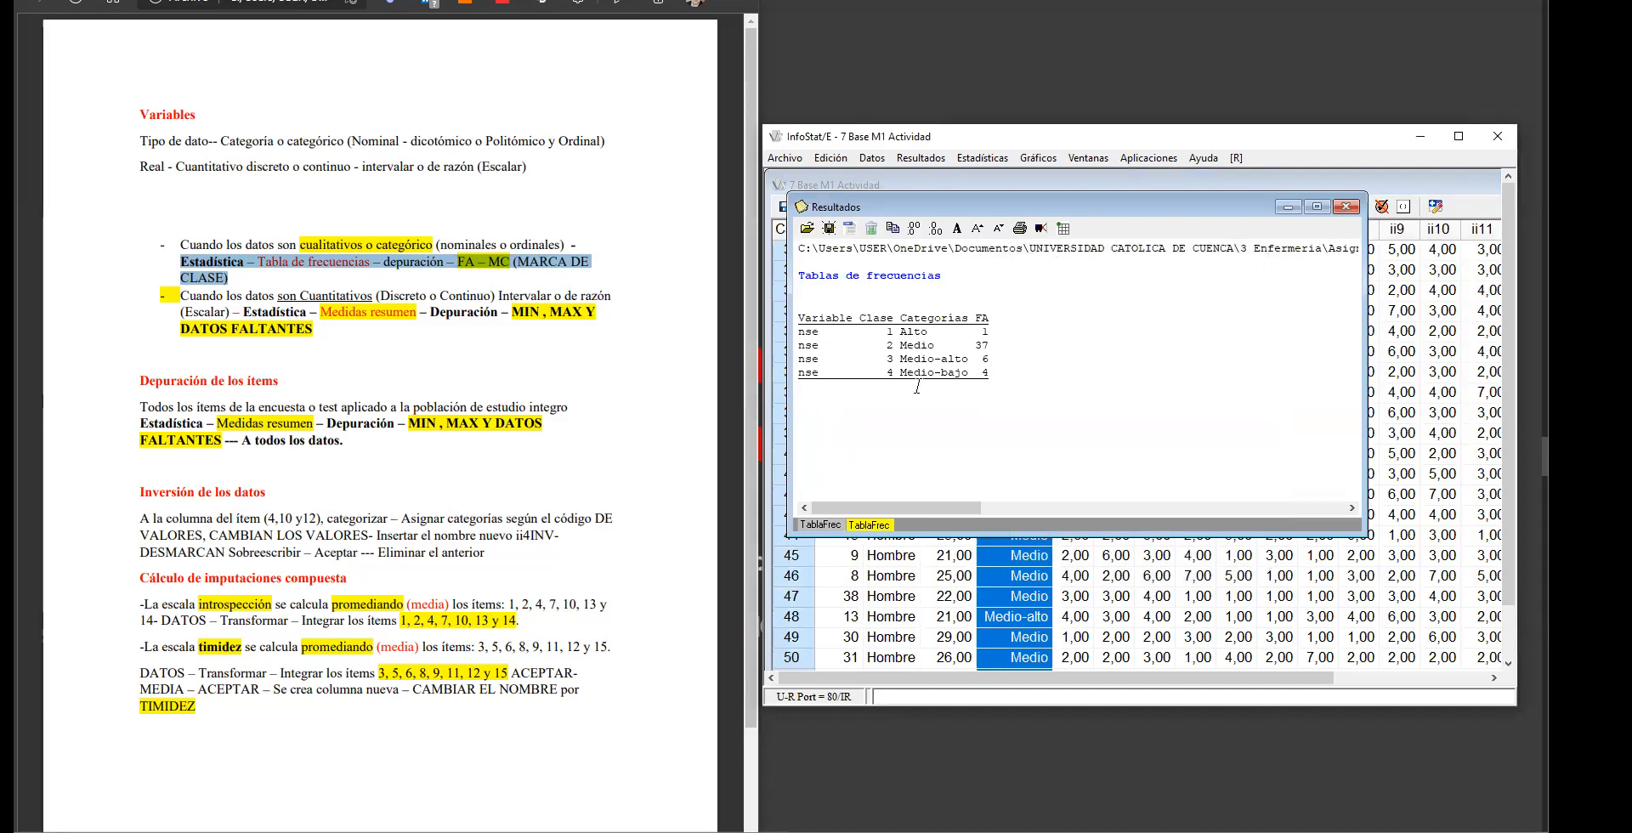
Step: Move the results clear of the data and examine the absolute frequency of each nse category
{"action": "left_click_drag", "start_coordinate": [1045, 206], "coordinate": [1117, 213]}
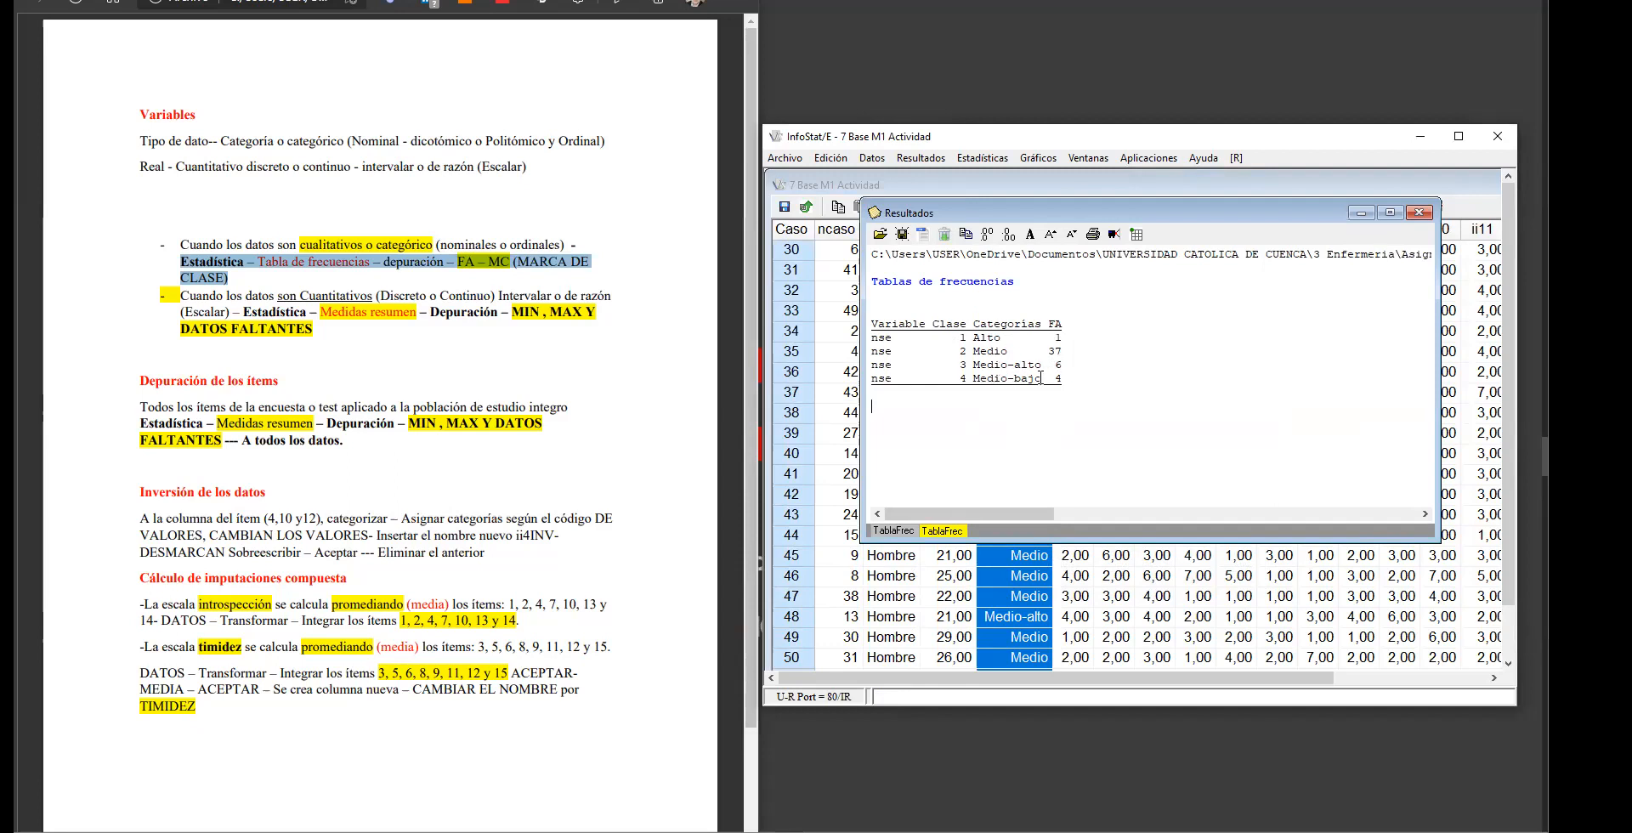
{"action": "double_click", "coordinate": [1058, 337]}
{"action": "double_click", "coordinate": [1051, 352]}
{"action": "double_click", "coordinate": [1058, 365]}
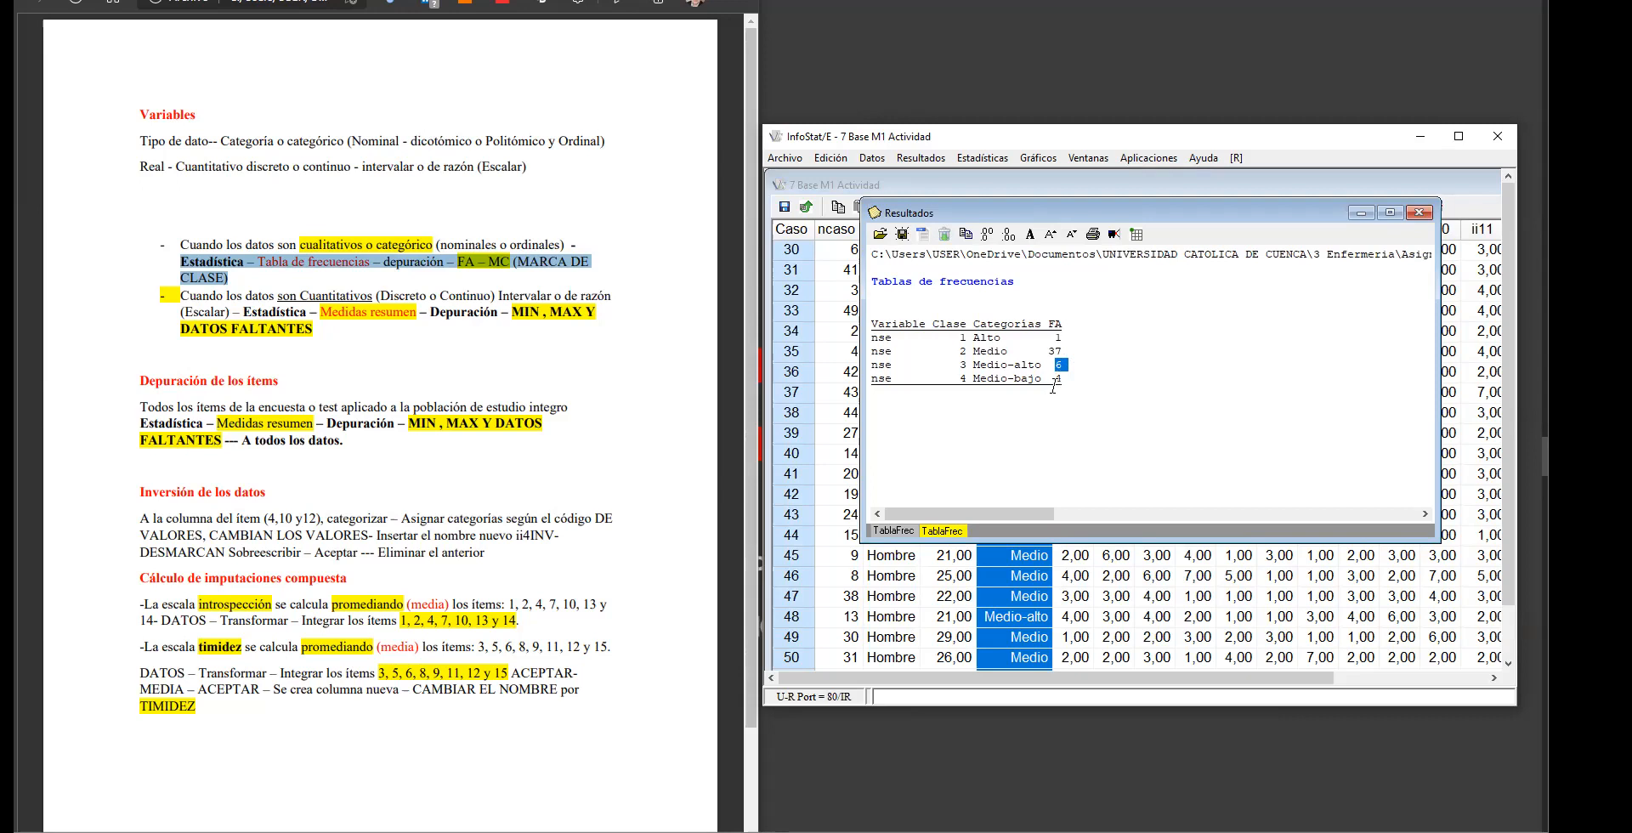
{"action": "double_click", "coordinate": [1073, 385]}
{"action": "double_click", "coordinate": [1059, 378]}
Step: Handwrite 48/51 below the nse frequency table and clear the annotation
{"action": "left_click_drag", "start_coordinate": [1051, 405], "coordinate": [1059, 423]}
{"action": "mouse_move", "coordinate": [1049, 407]}
{"action": "left_mouse_down"}
{"action": "mouse_move", "coordinate": [1049, 437]}
{"action": "mouse_move", "coordinate": [1069, 405]}
{"action": "mouse_move", "coordinate": [1094, 427]}
{"action": "mouse_move", "coordinate": [1080, 424]}
{"action": "left_mouse_up"}
{"action": "mouse_move", "coordinate": [1081, 475]}
{"action": "left_mouse_down"}
{"action": "mouse_move", "coordinate": [1148, 395]}
{"action": "mouse_move", "coordinate": [1139, 453]}
{"action": "mouse_move", "coordinate": [1184, 450]}
{"action": "mouse_move", "coordinate": [1180, 414]}
{"action": "left_mouse_up"}
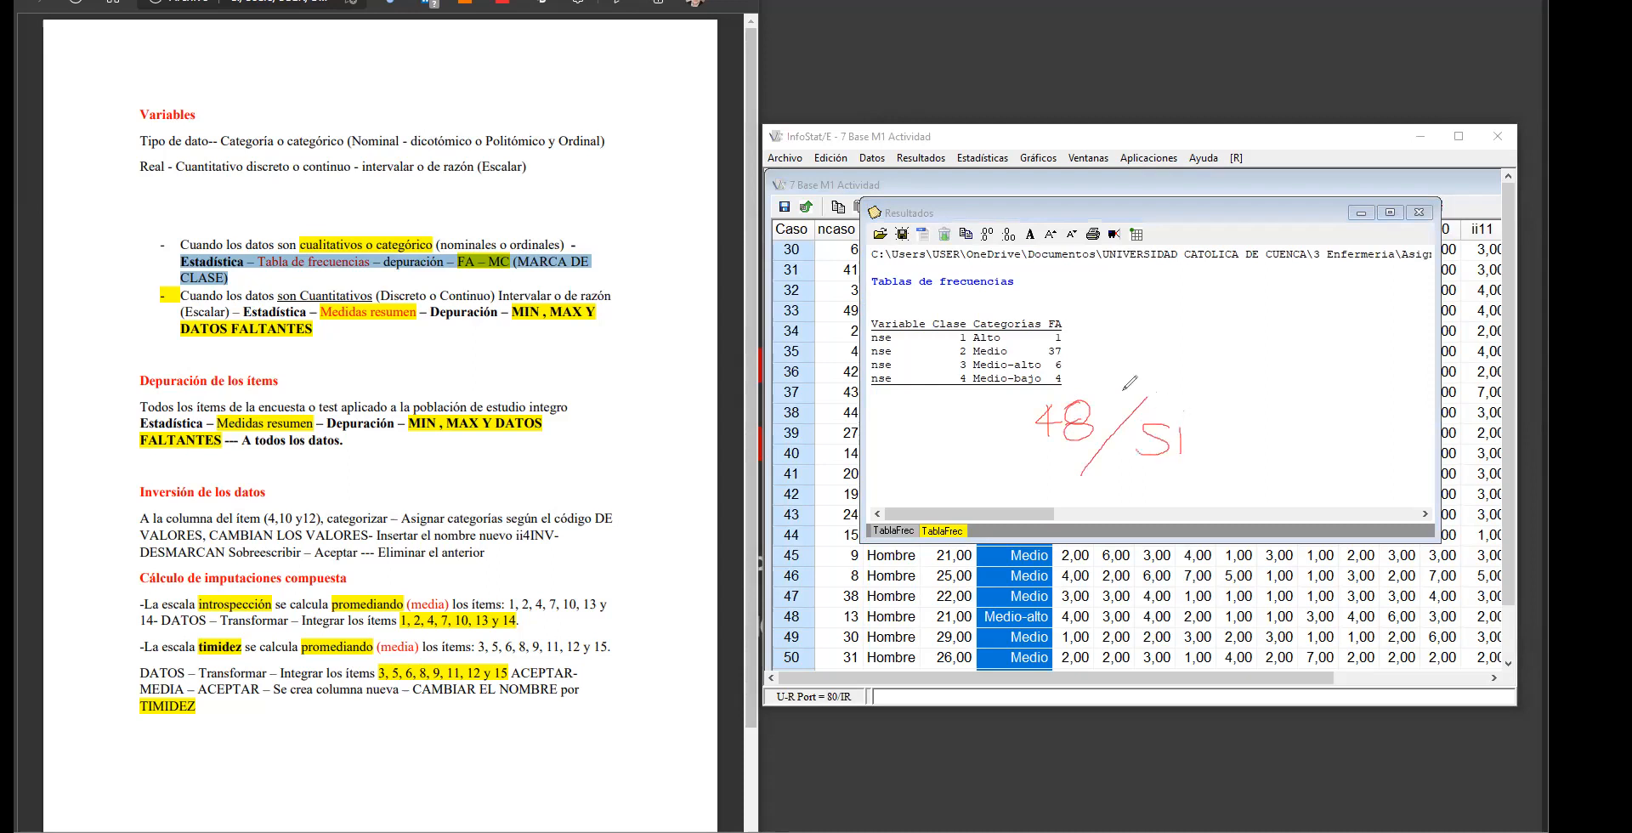
{"action": "mouse_move", "coordinate": [1155, 310]}
{"action": "left_mouse_down"}
{"action": "mouse_move", "coordinate": [1187, 338]}
{"action": "mouse_move", "coordinate": [1158, 357]}
{"action": "mouse_move", "coordinate": [1150, 303]}
{"action": "mouse_move", "coordinate": [1175, 374]}
{"action": "mouse_move", "coordinate": [1163, 294]}
{"action": "left_mouse_up"}
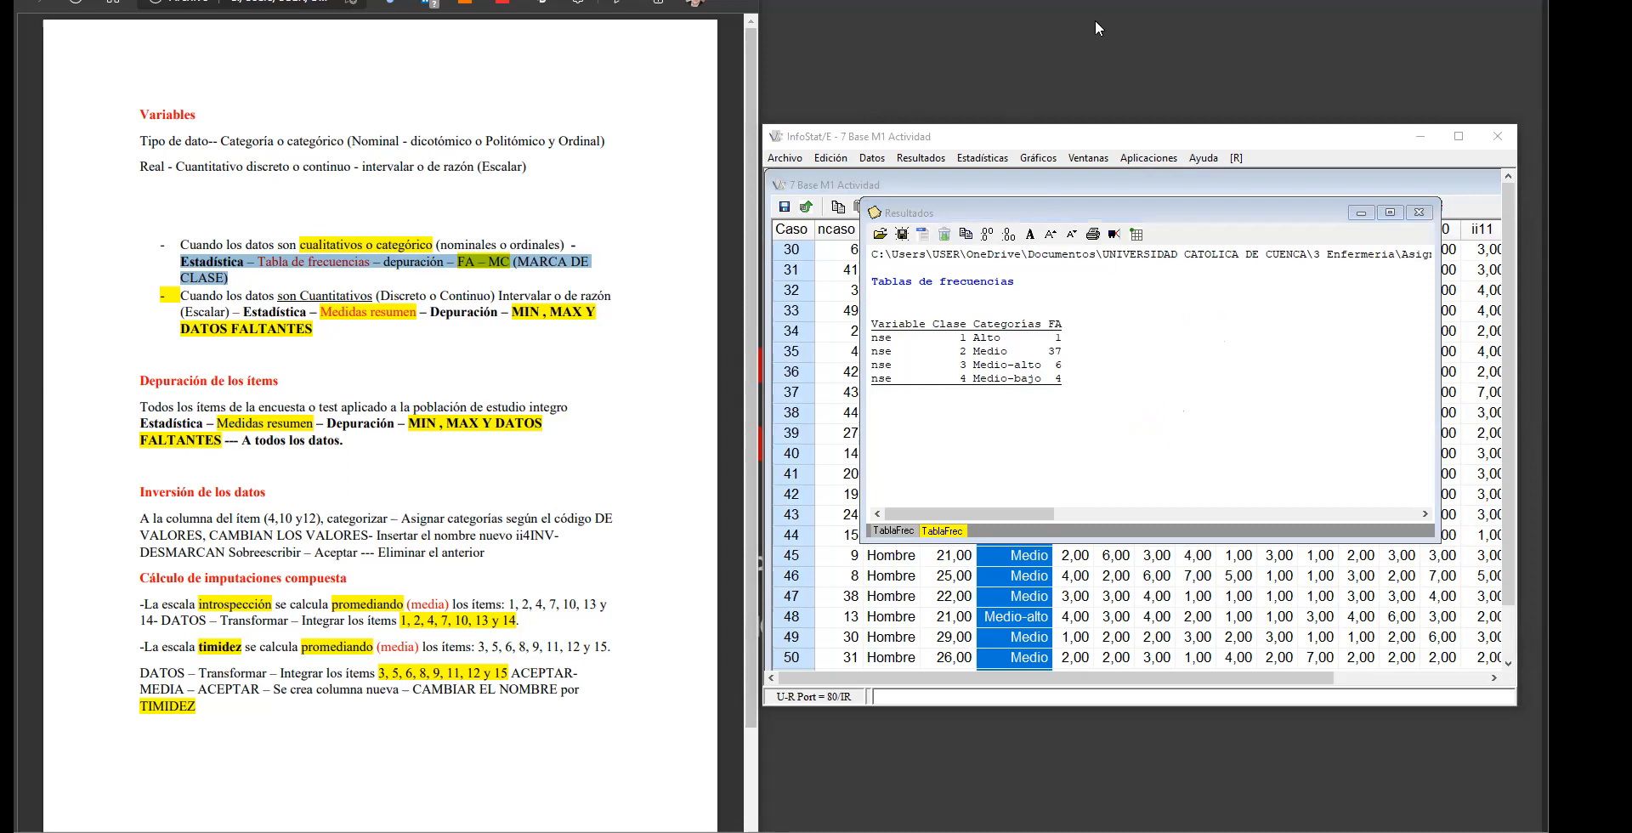
Step: Minimize the frequency results and sort the data table by nse from lowest to highest
{"action": "left_click", "coordinate": [1362, 214]}
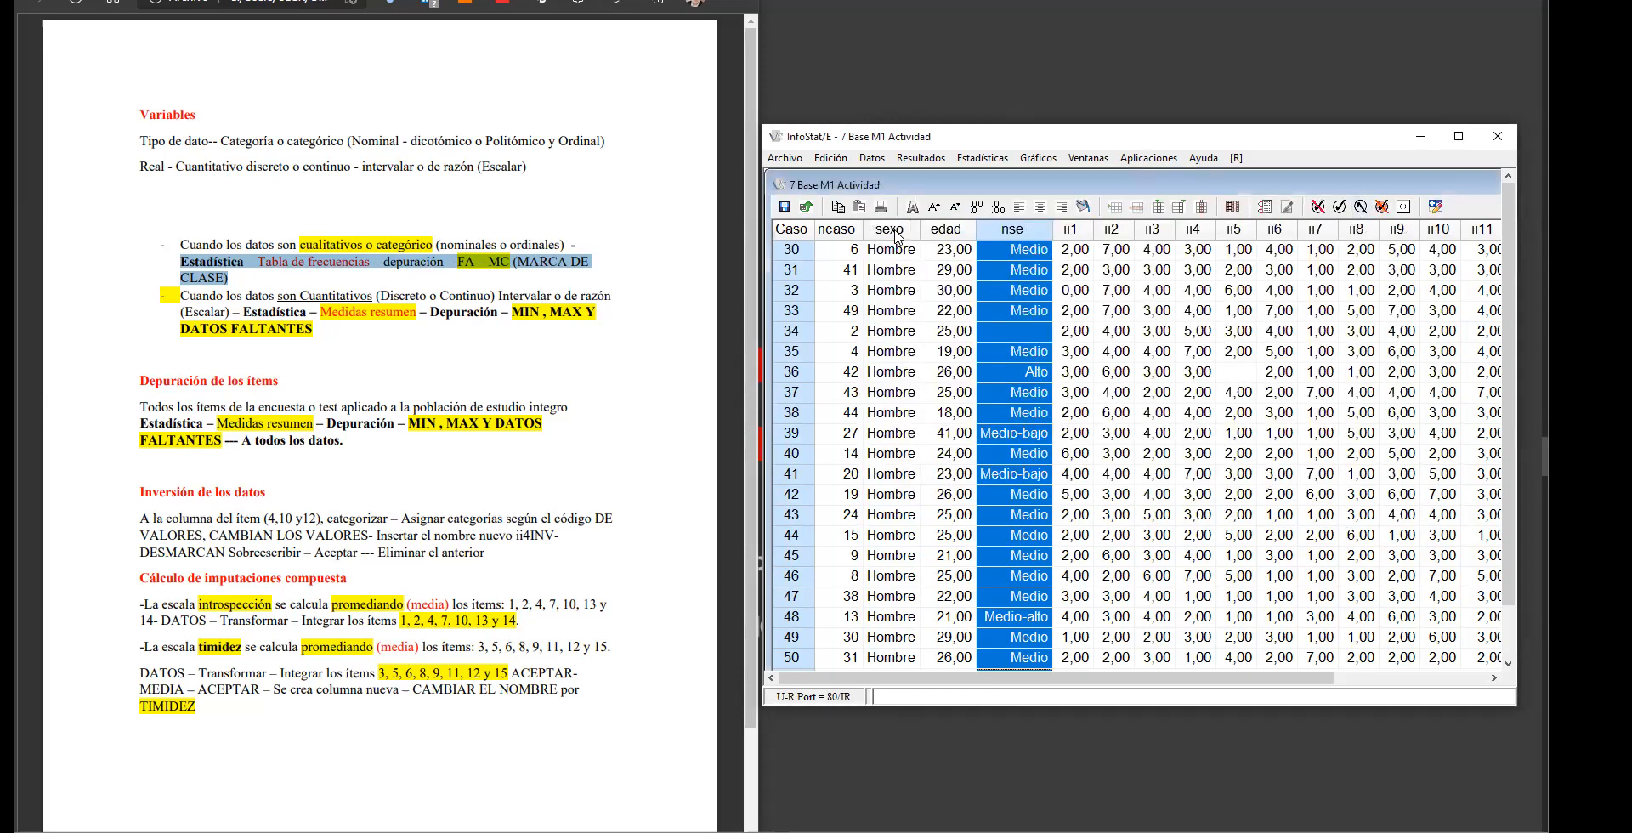
{"action": "left_click", "coordinate": [893, 230]}
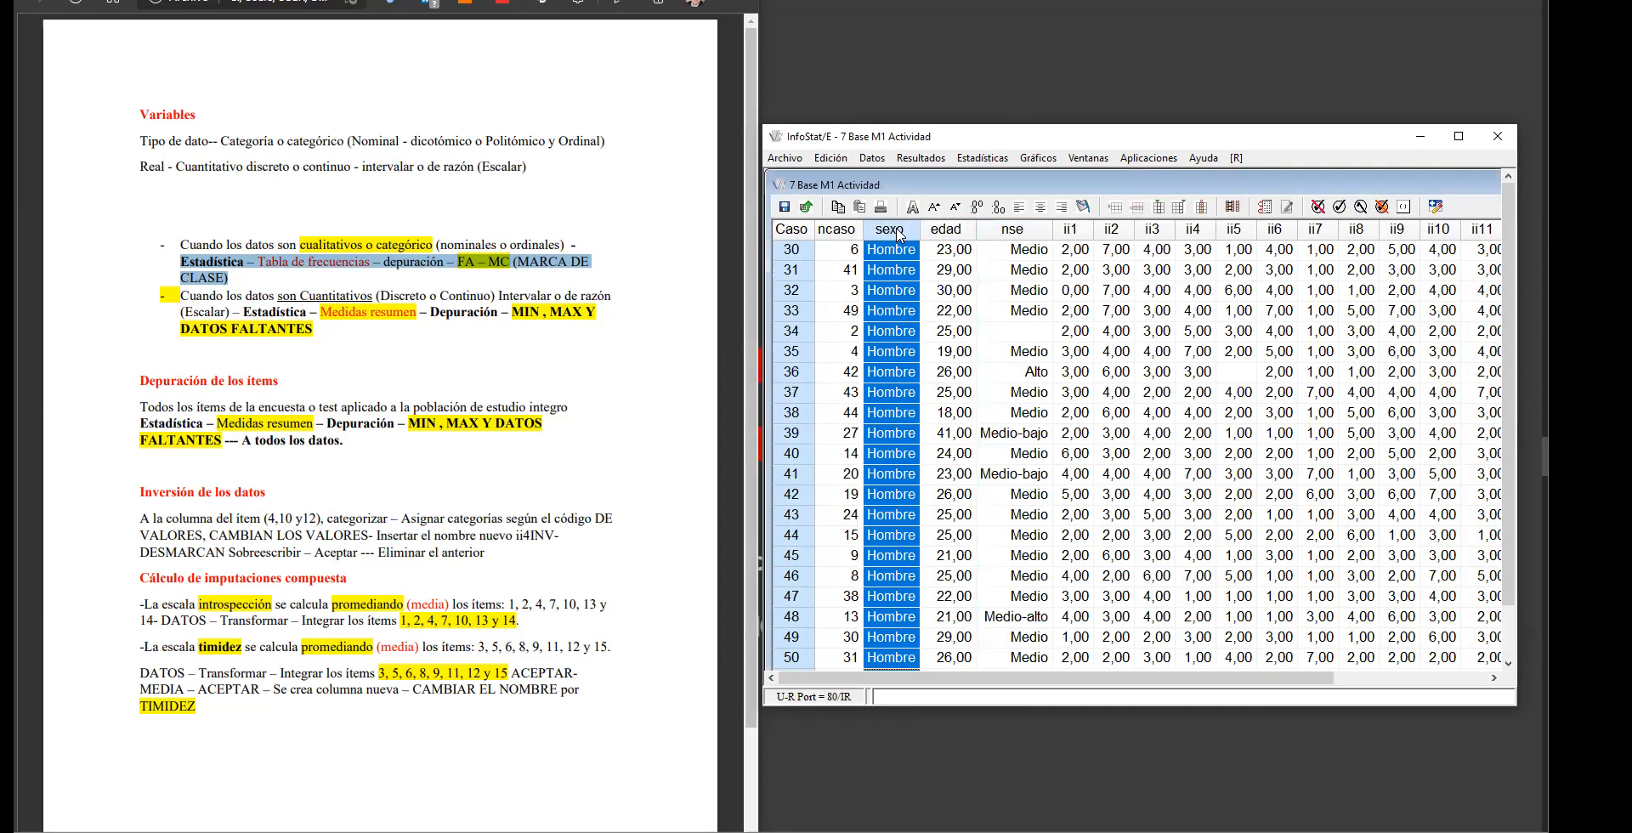
{"action": "left_click", "coordinate": [1011, 231]}
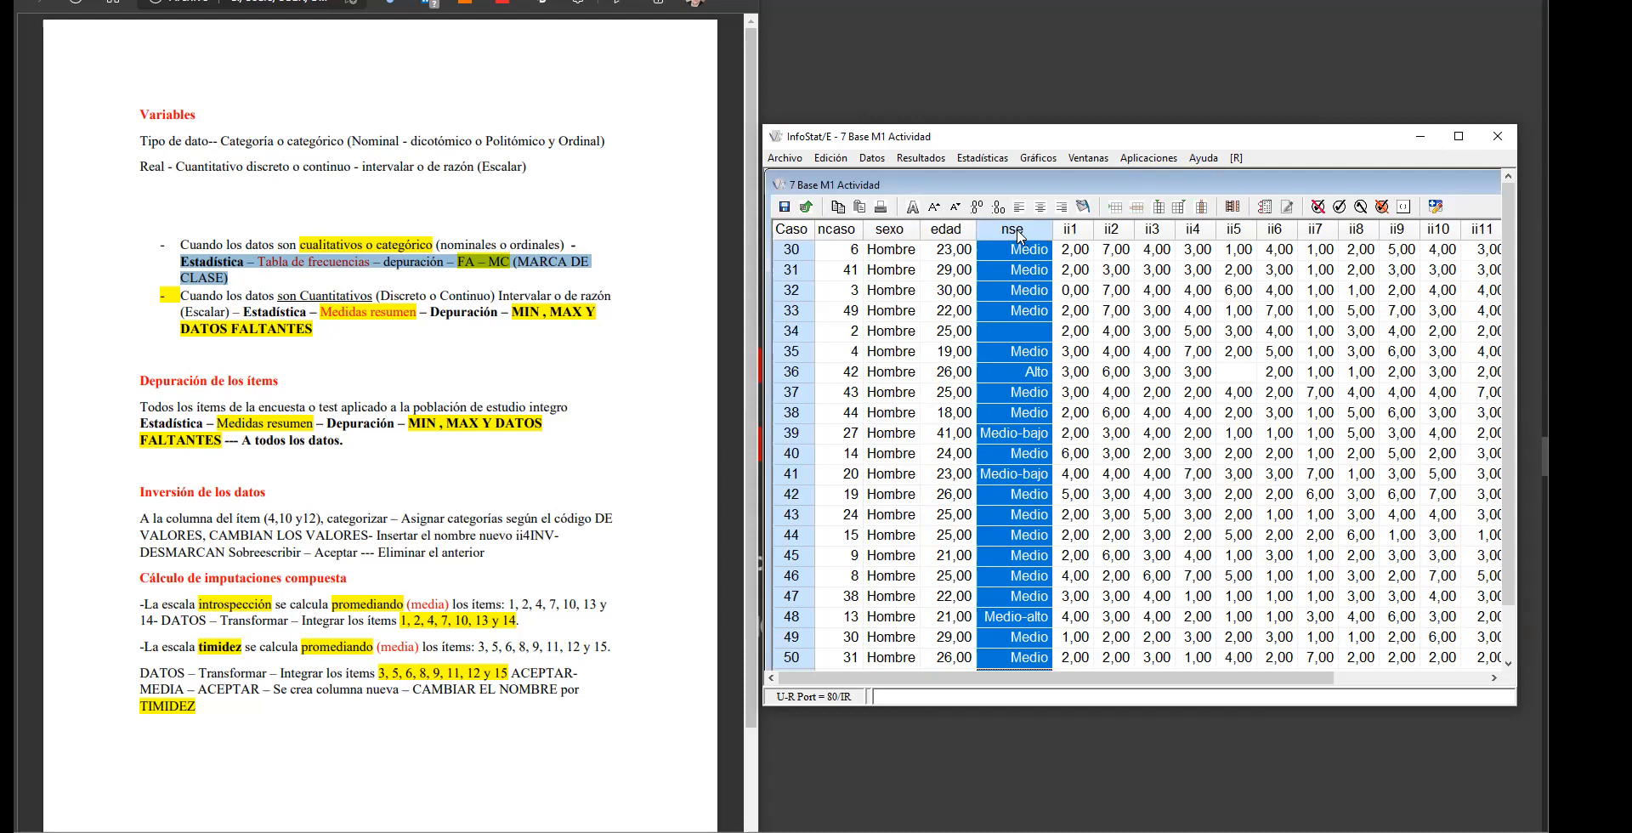
{"action": "left_click", "coordinate": [869, 160]}
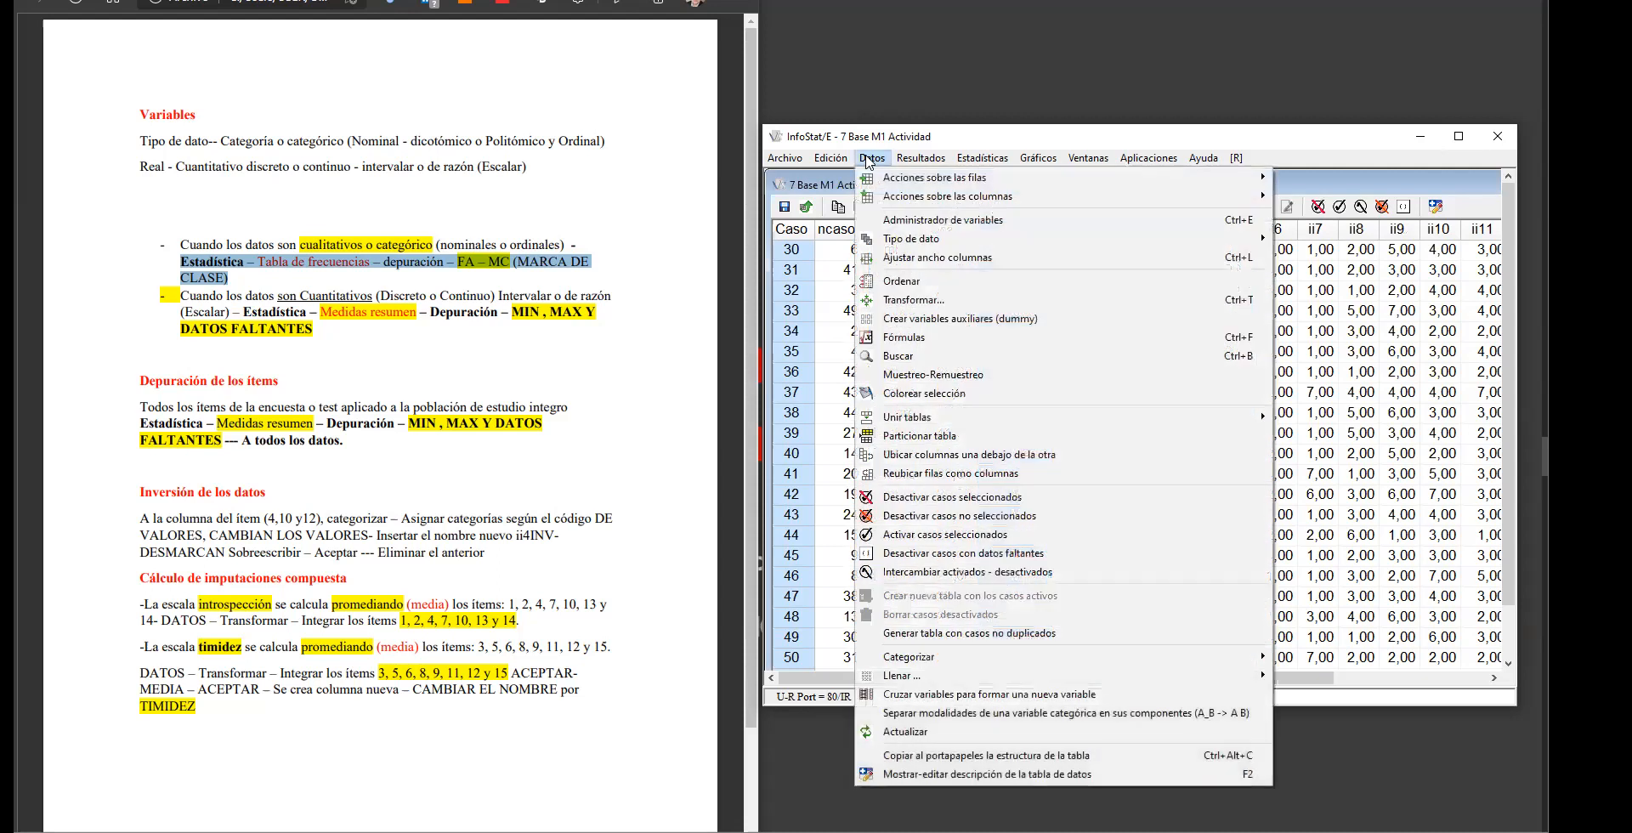
{"action": "left_click", "coordinate": [918, 281]}
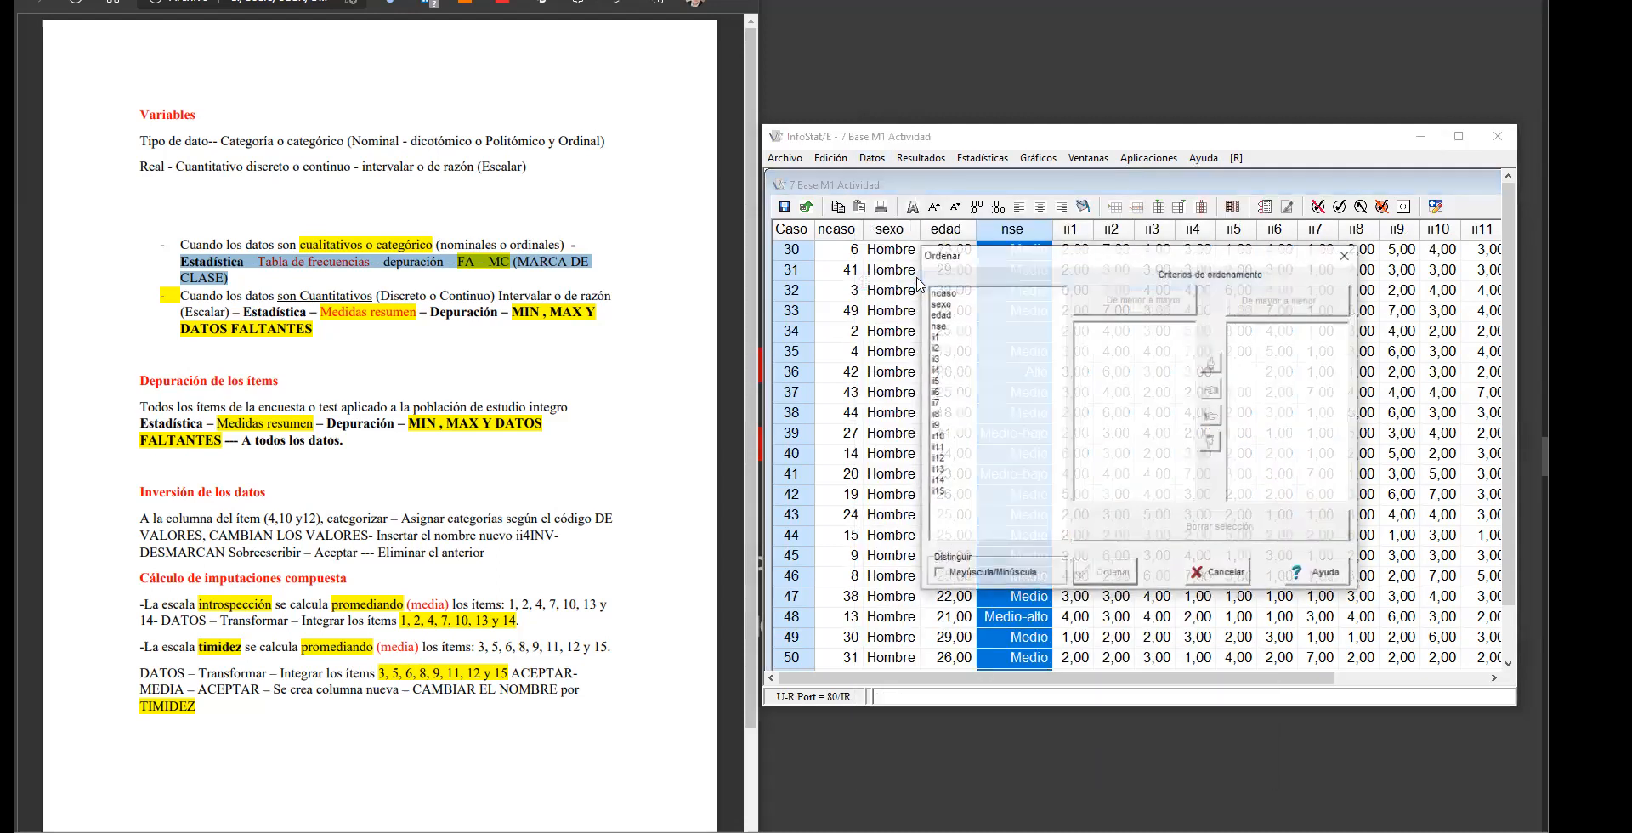
{"action": "left_click", "coordinate": [1056, 327]}
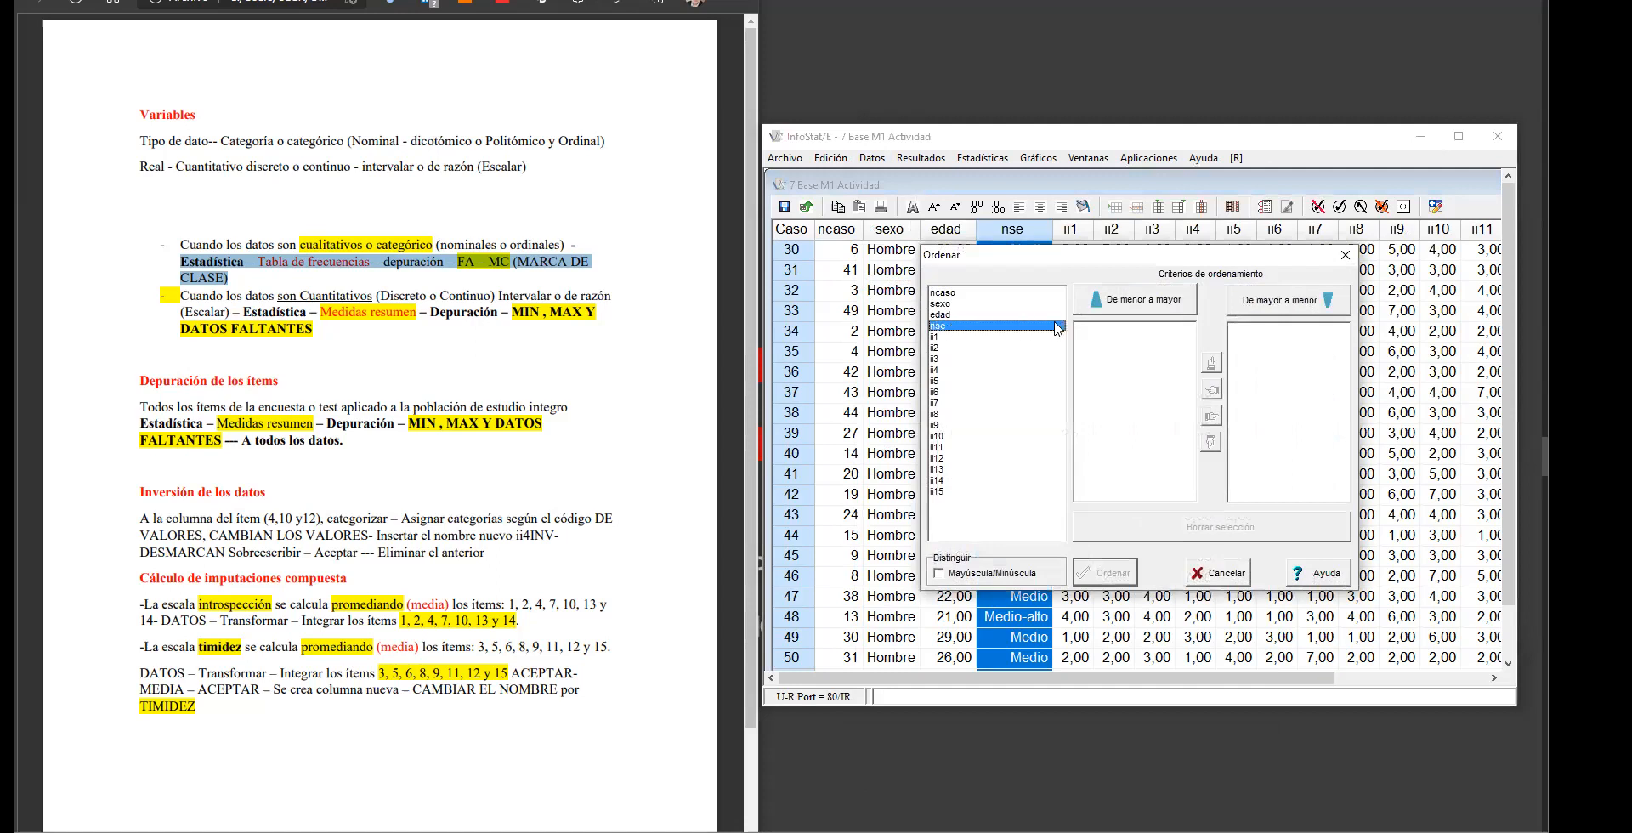
{"action": "left_click", "coordinate": [1134, 303]}
{"action": "left_click", "coordinate": [1106, 573]}
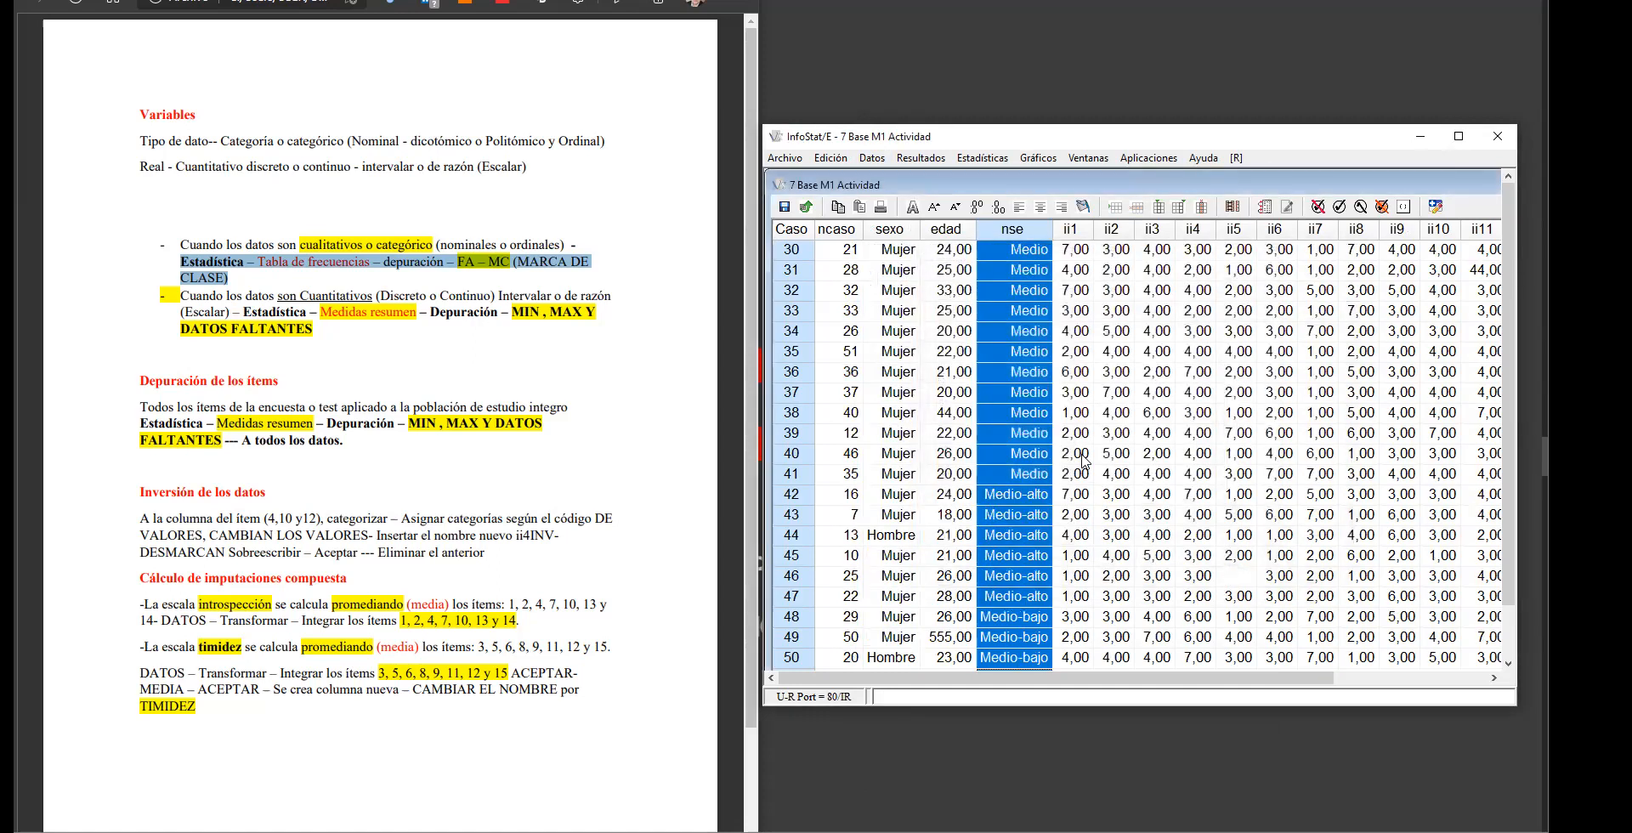
Step: Go to the beginning of the sorted table and examine the nse column for missing values
{"action": "key", "text": "Up"}
{"action": "key", "text": "Up"}
{"action": "key", "text": "Up"}
{"action": "key", "text": "Up"}
{"action": "key", "text": "Up"}
{"action": "key", "text": "Up"}
{"action": "key", "text": "Up"}
{"action": "key", "text": "Up"}
{"action": "key", "text": "Up"}
{"action": "key", "text": "Up"}
{"action": "key", "text": "Up"}
{"action": "key", "text": "Up"}
{"action": "key", "text": "Up"}
{"action": "key", "text": "Up"}
{"action": "key", "text": "Up"}
{"action": "key", "text": "Up"}
{"action": "key", "text": "Up"}
{"action": "key", "text": "Up"}
{"action": "key", "text": "Up"}
{"action": "key", "text": "Up"}
{"action": "key", "text": "Up"}
{"action": "key", "text": "Up"}
{"action": "key", "text": "Up"}
{"action": "key", "text": "Up"}
{"action": "key", "text": "Up"}
{"action": "key", "text": "Up"}
{"action": "key", "text": "Up"}
{"action": "key", "text": "Up"}
{"action": "key", "text": "Up"}
{"action": "key", "text": "Up"}
{"action": "key", "text": "Up"}
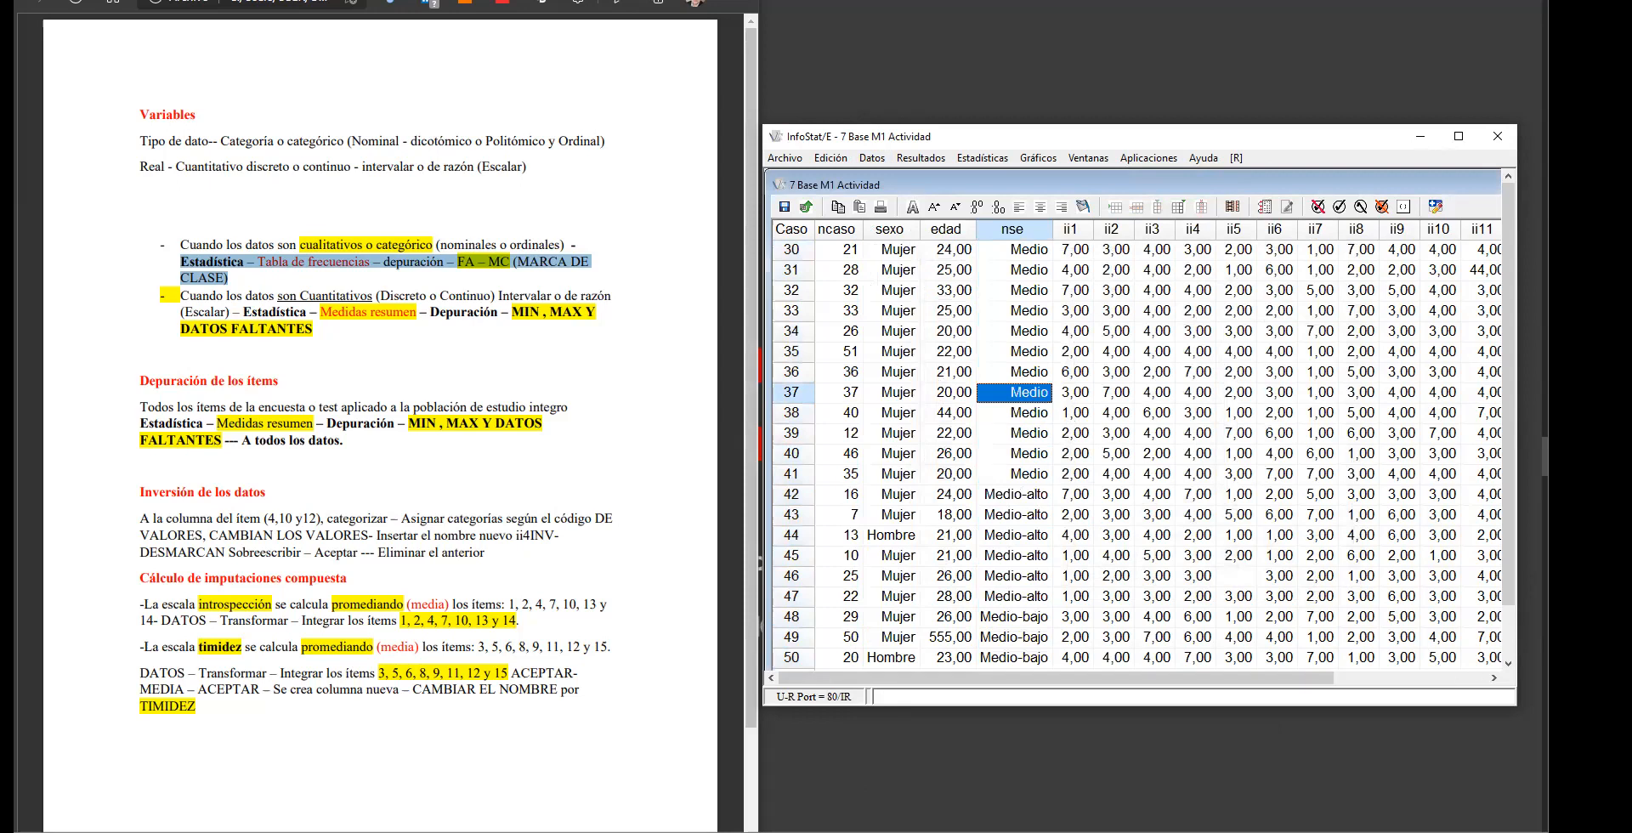
{"action": "key", "text": "Up"}
{"action": "key", "text": "Up"}
{"action": "key", "text": "Up"}
{"action": "key", "text": "Up"}
{"action": "key", "text": "Up"}
{"action": "key", "text": "Up"}
{"action": "key", "text": "Up"}
{"action": "key", "text": "Up"}
{"action": "key", "text": "Up"}
{"action": "key", "text": "Up"}
{"action": "key", "text": "Up"}
{"action": "key", "text": "Up"}
{"action": "key", "text": "Up"}
{"action": "key", "text": "Up"}
{"action": "key", "text": "Up"}
{"action": "key", "text": "Up"}
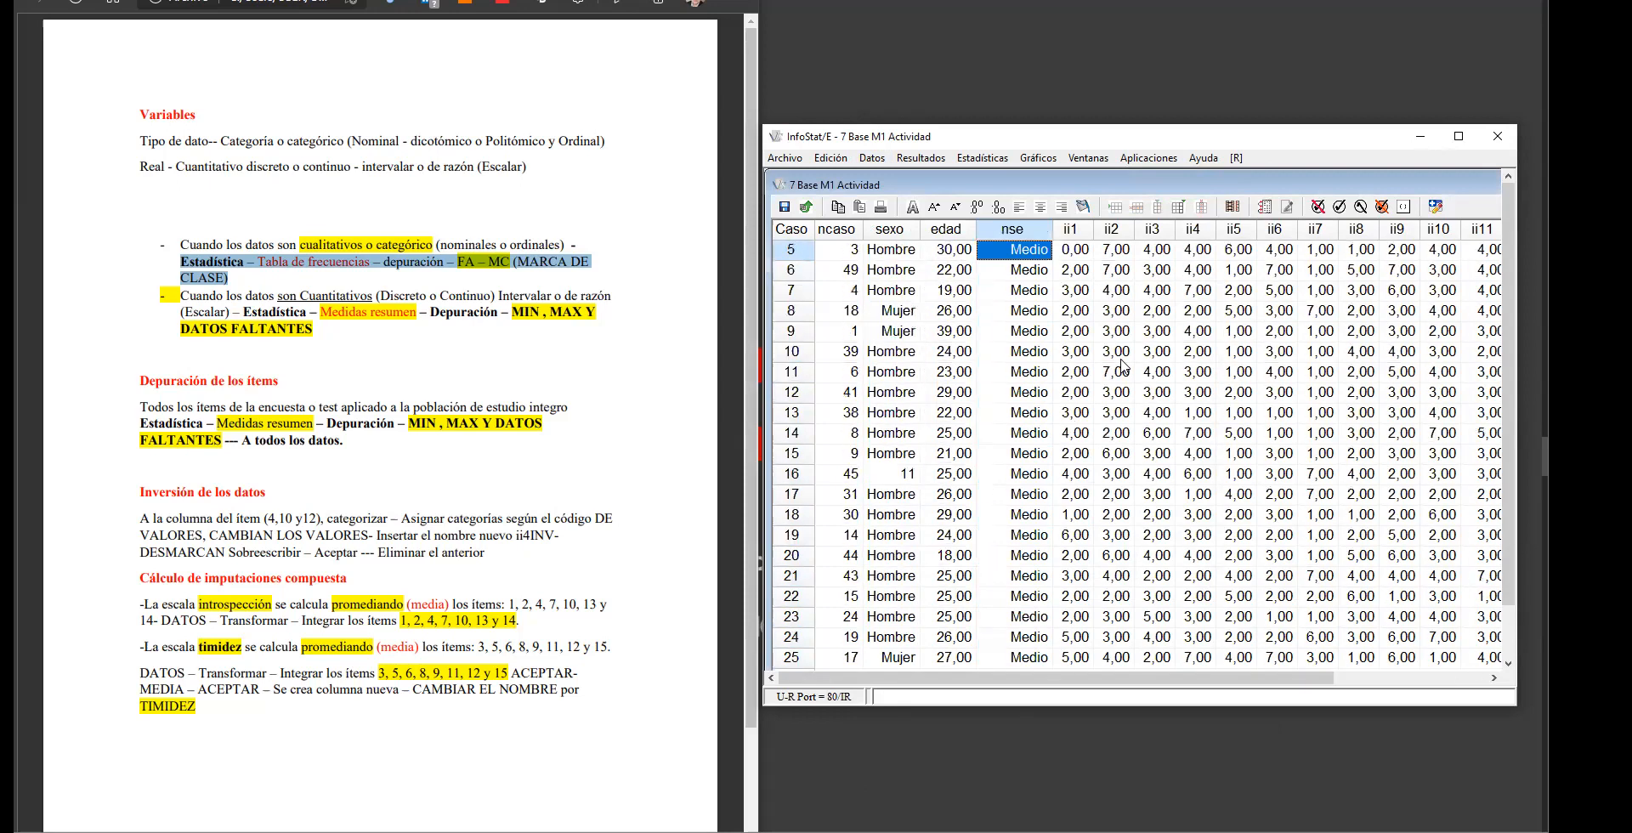
{"action": "left_click", "coordinate": [1039, 295]}
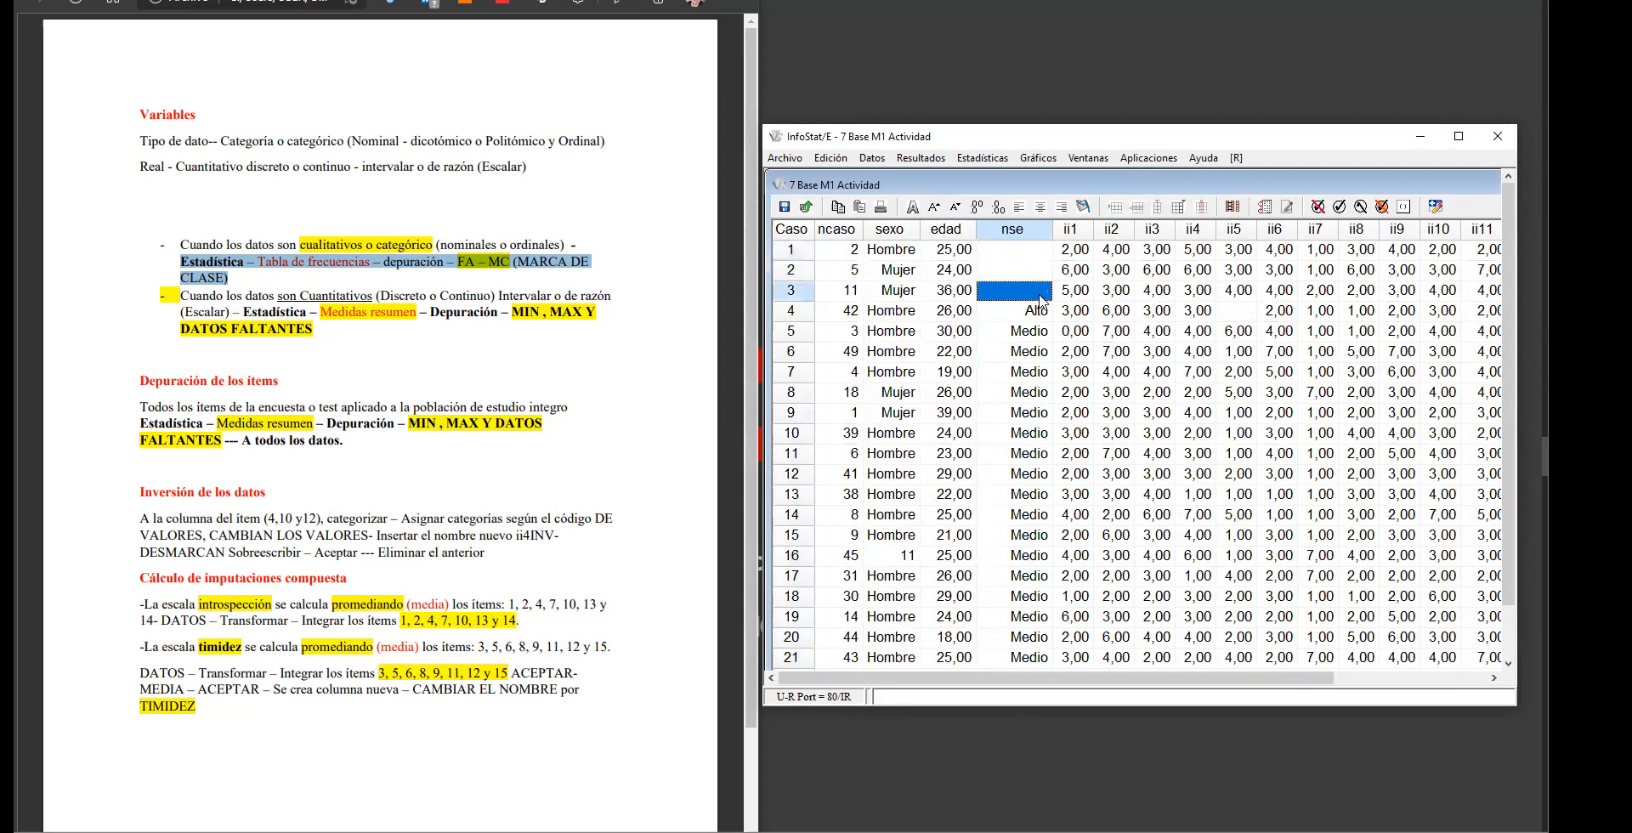
{"action": "left_click", "coordinate": [1026, 271]}
{"action": "left_click", "coordinate": [1028, 253]}
{"action": "left_click", "coordinate": [1031, 273]}
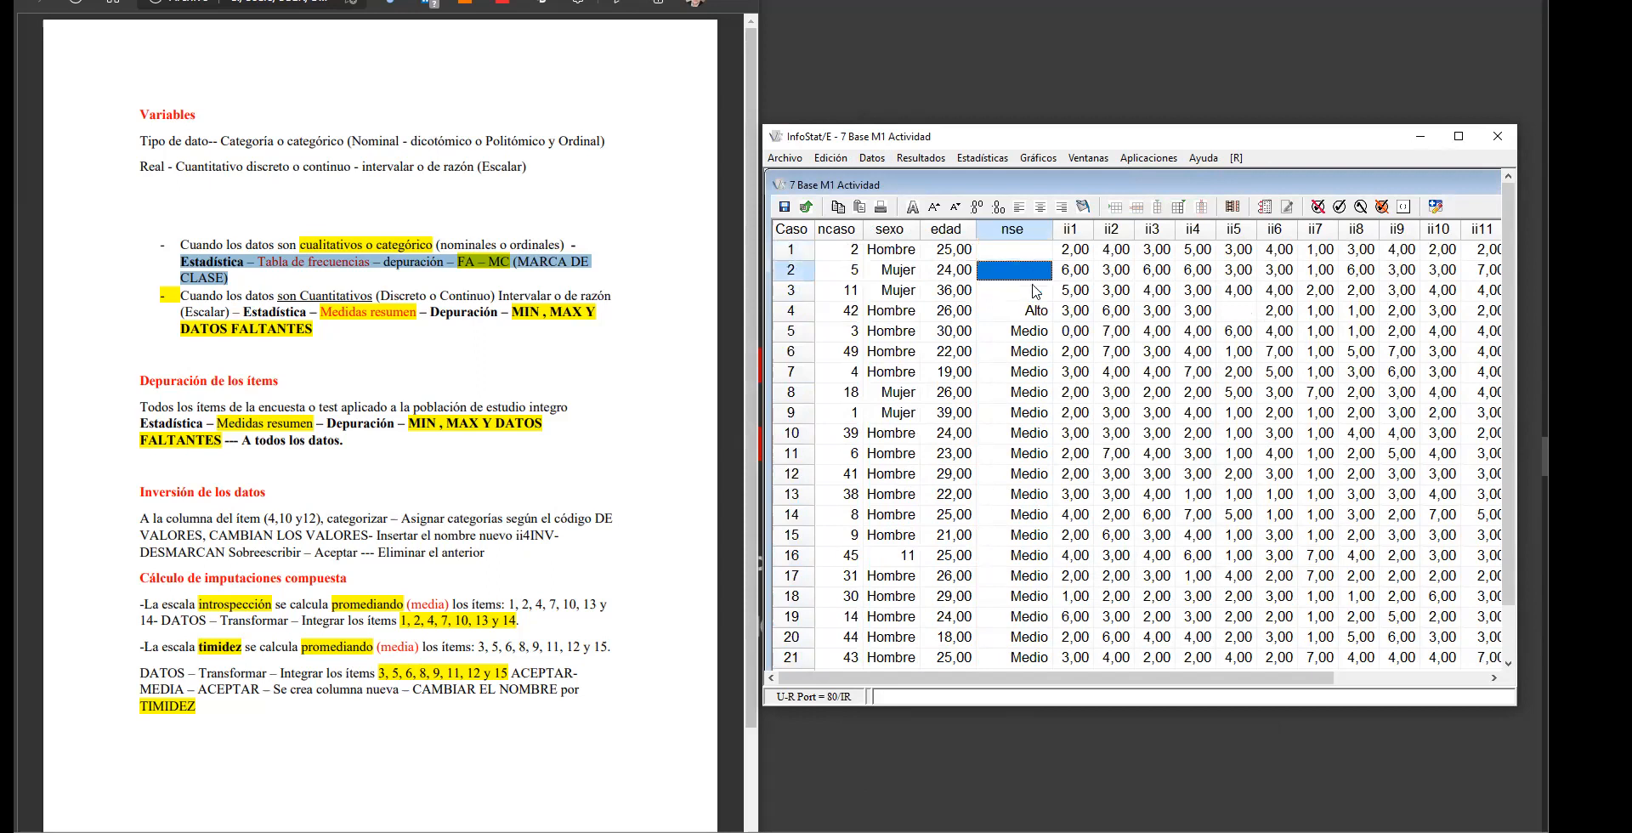
{"action": "left_click", "coordinate": [1034, 291]}
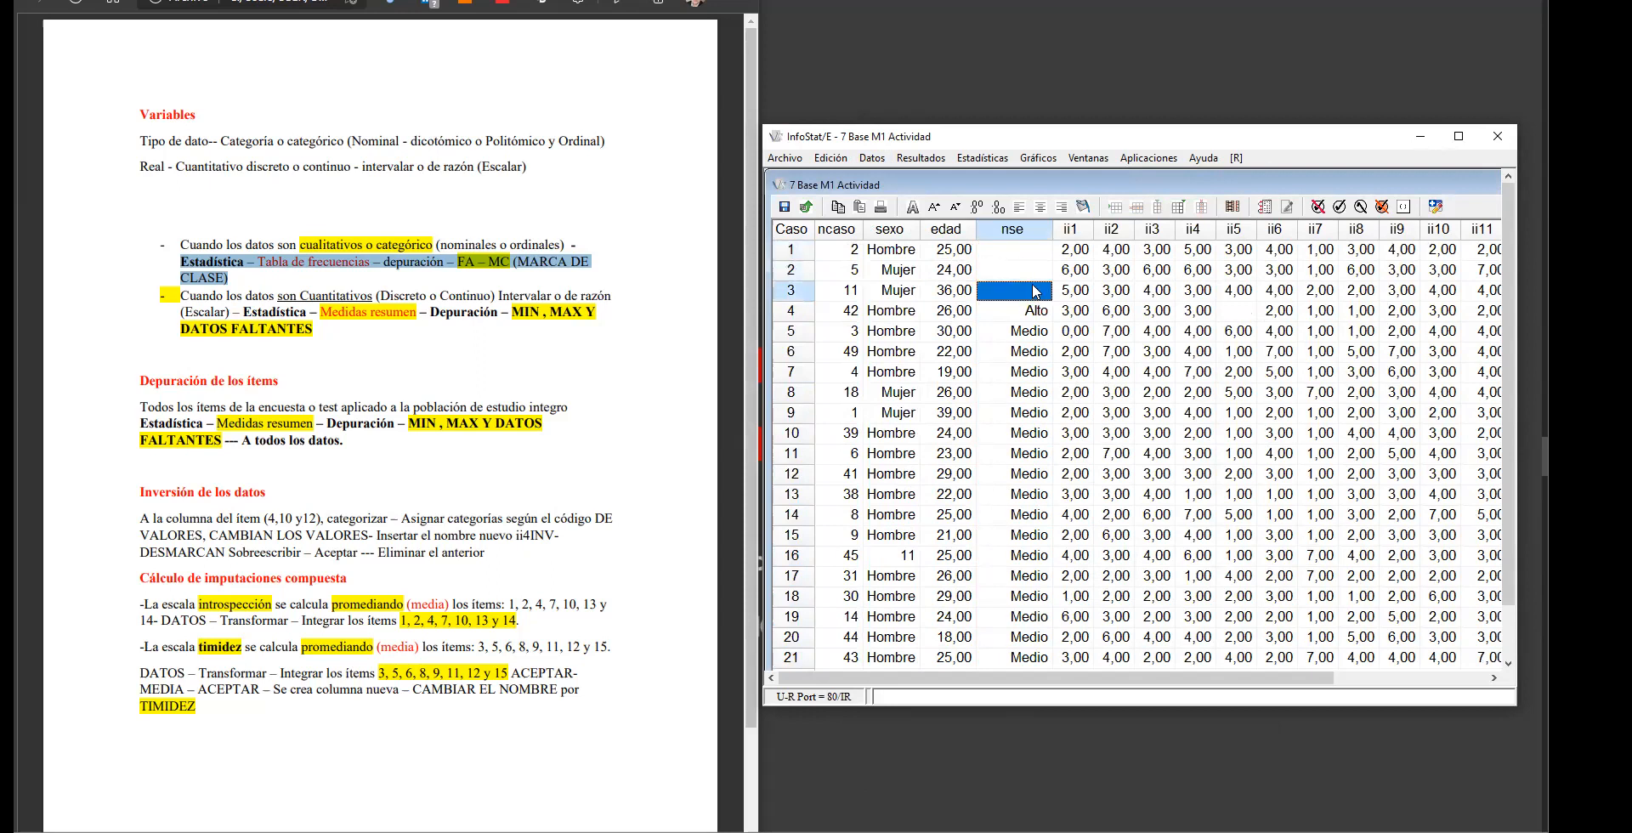
Step: Check the ncaso identifiers of the first three rows, where nse is blank
{"action": "left_click_drag", "start_coordinate": [818, 255], "coordinate": [818, 292]}
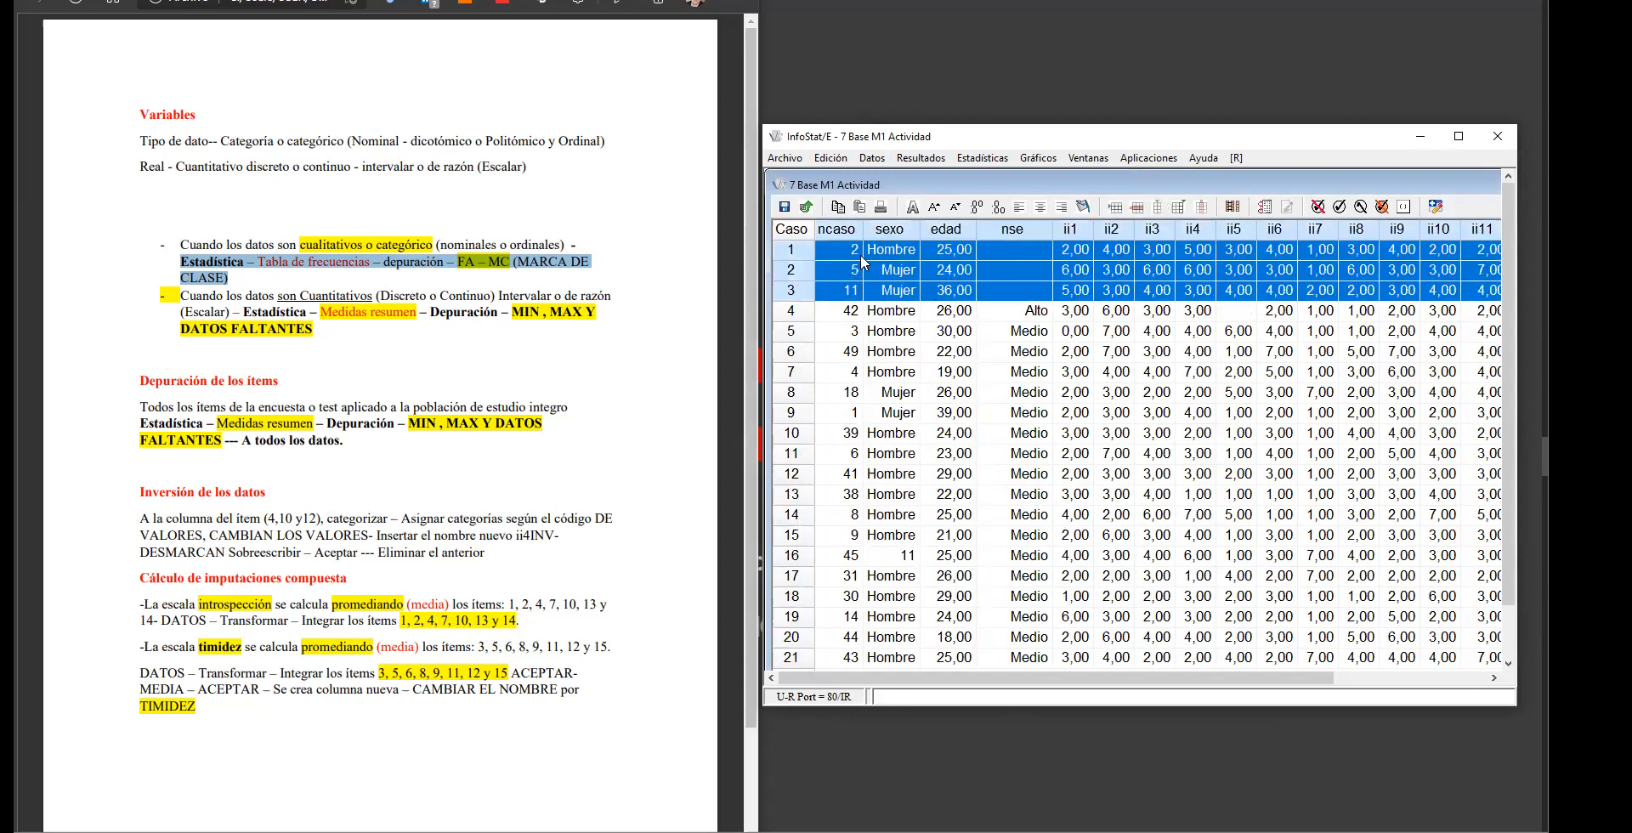
{"action": "left_click", "coordinate": [1026, 252]}
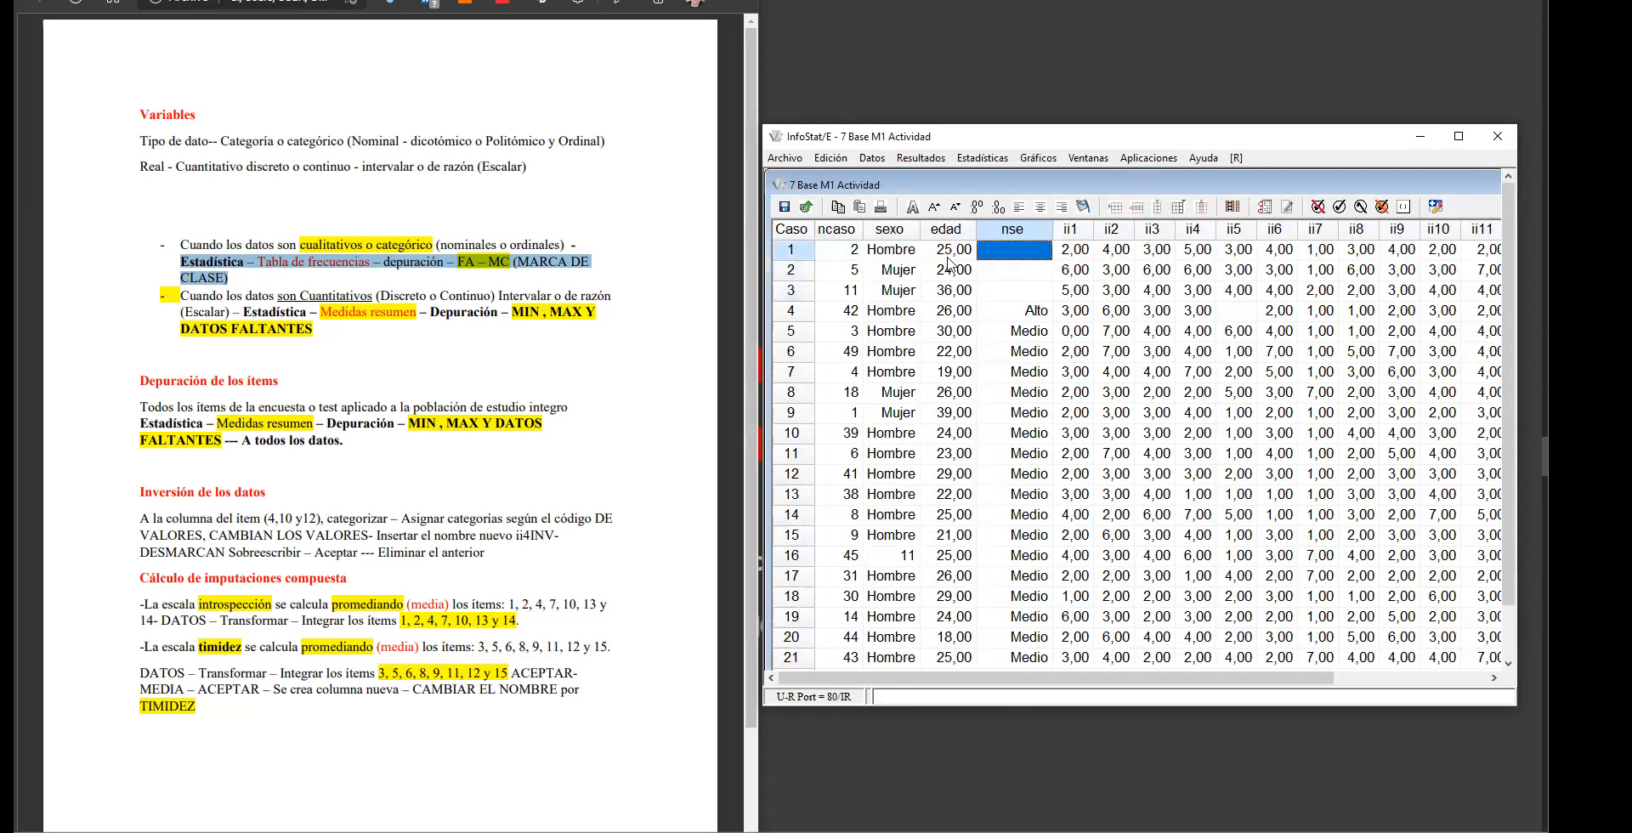
{"action": "left_click", "coordinate": [850, 270]}
{"action": "left_click", "coordinate": [847, 293]}
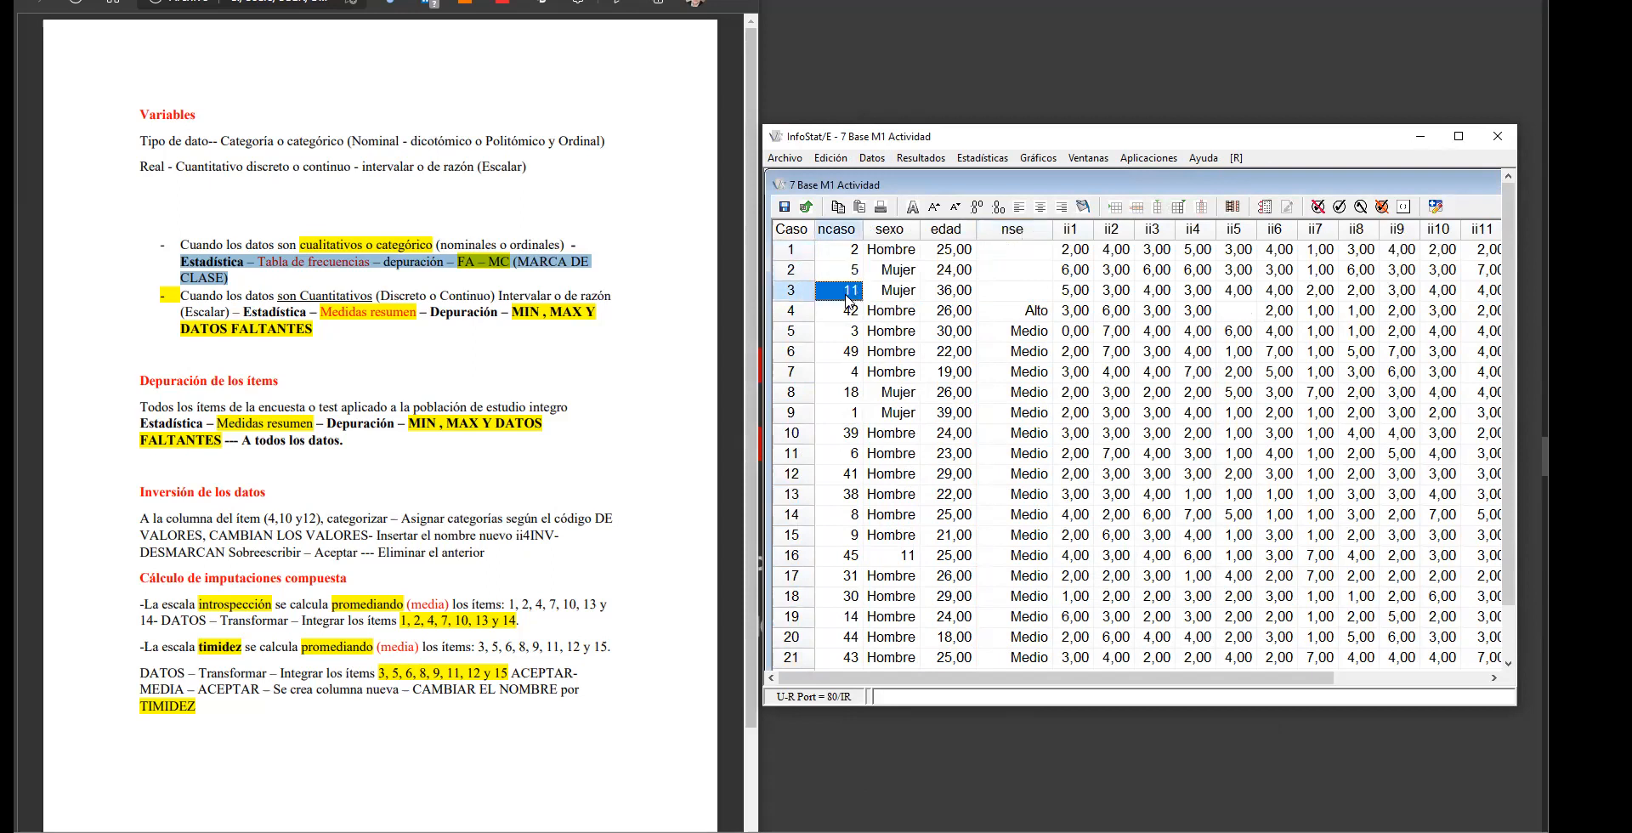
{"action": "left_click", "coordinate": [856, 252]}
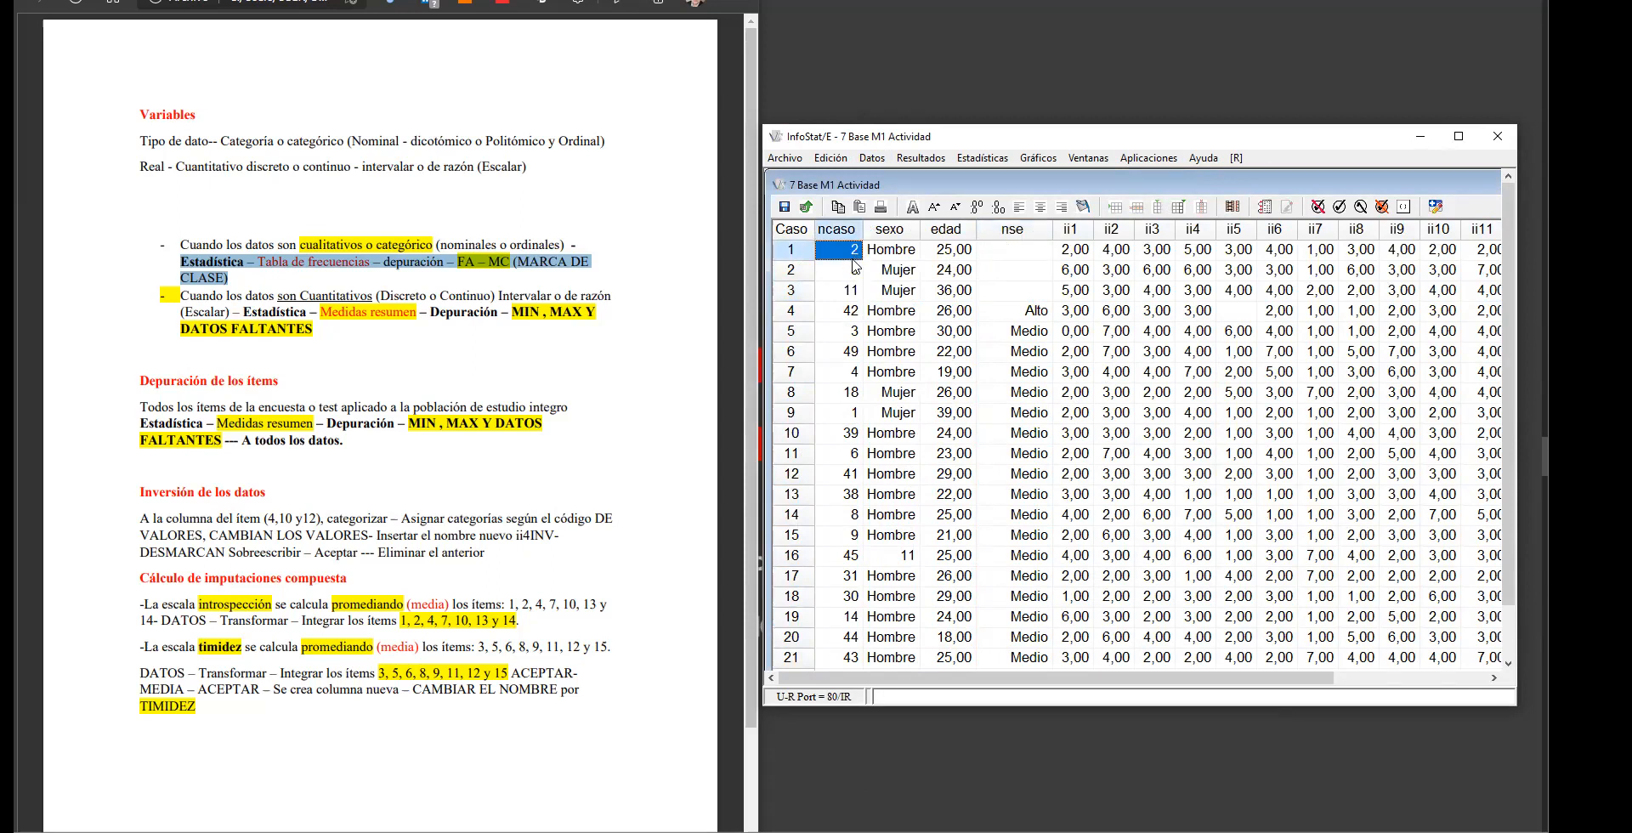
{"action": "left_click", "coordinate": [857, 272]}
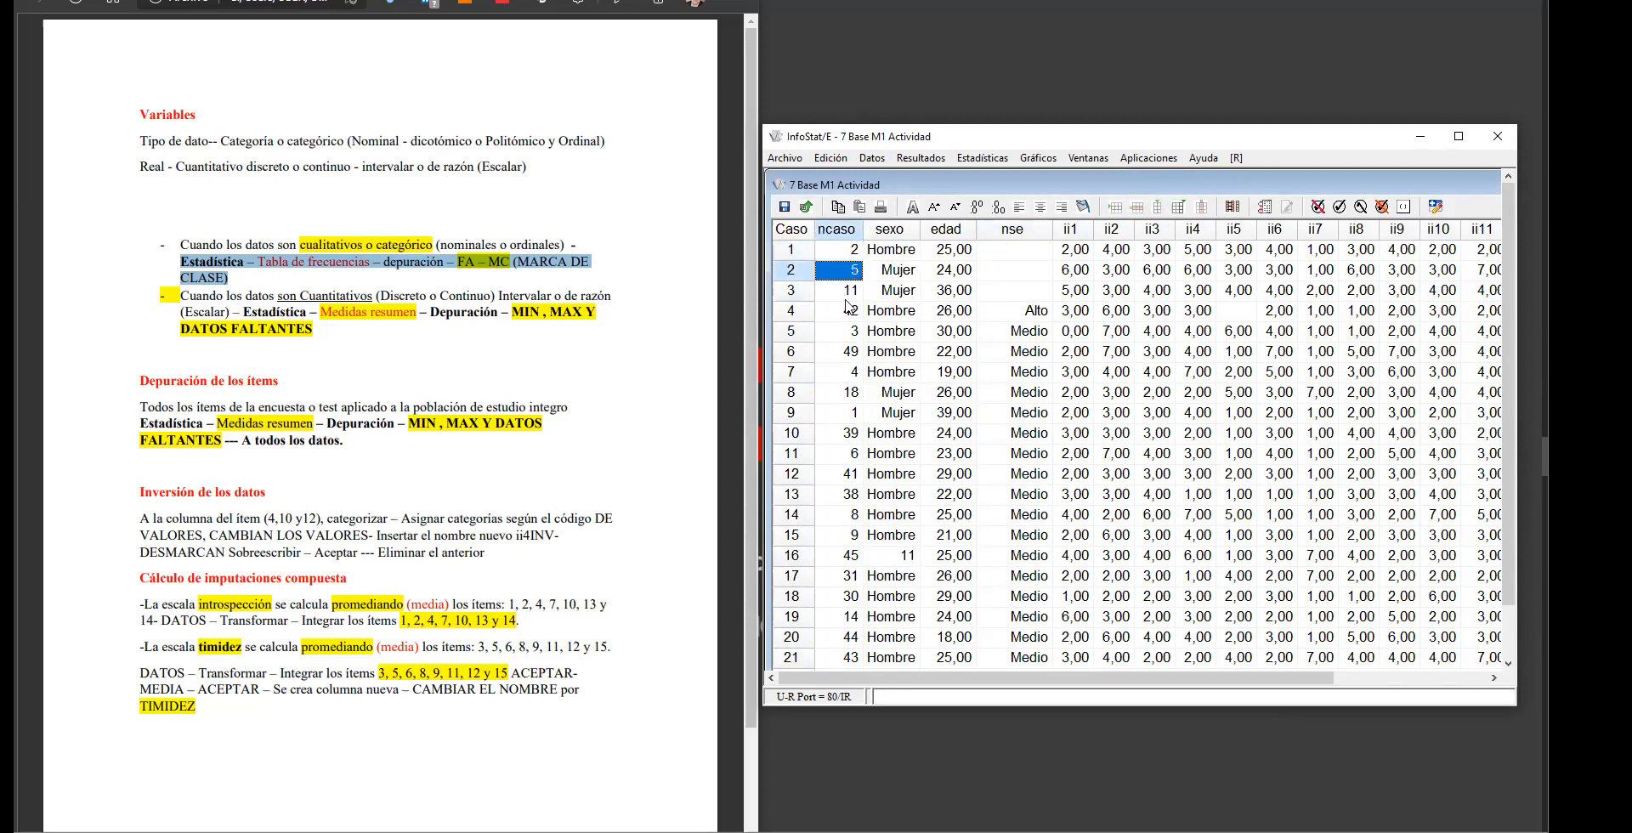
{"action": "left_click", "coordinate": [851, 296]}
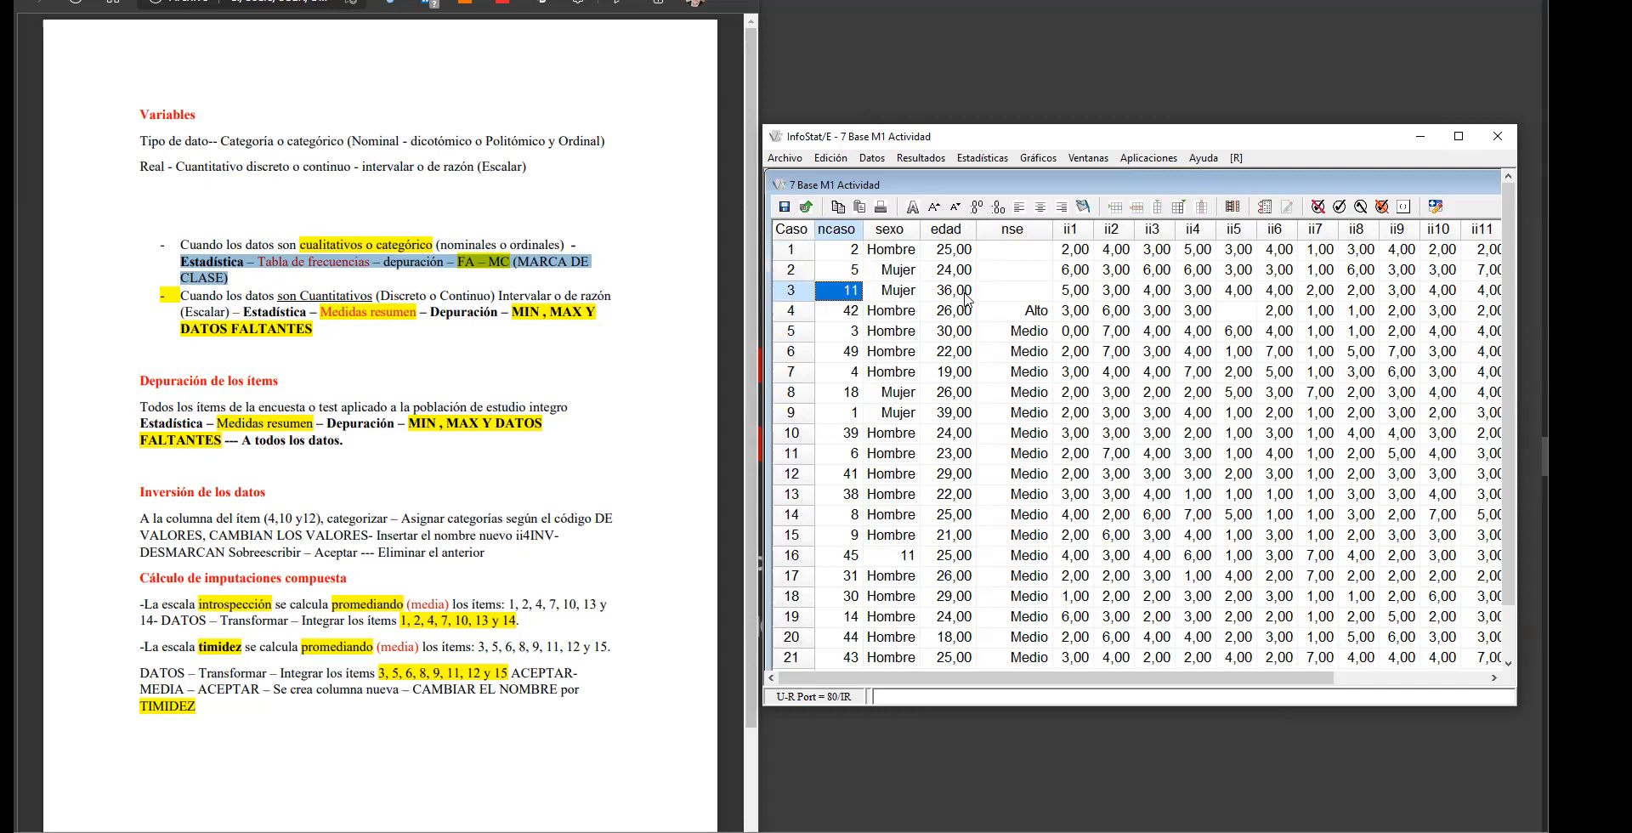
Step: Select the edad column and highlight the procedure for quantitative data in the notes
{"action": "left_click", "coordinate": [963, 232]}
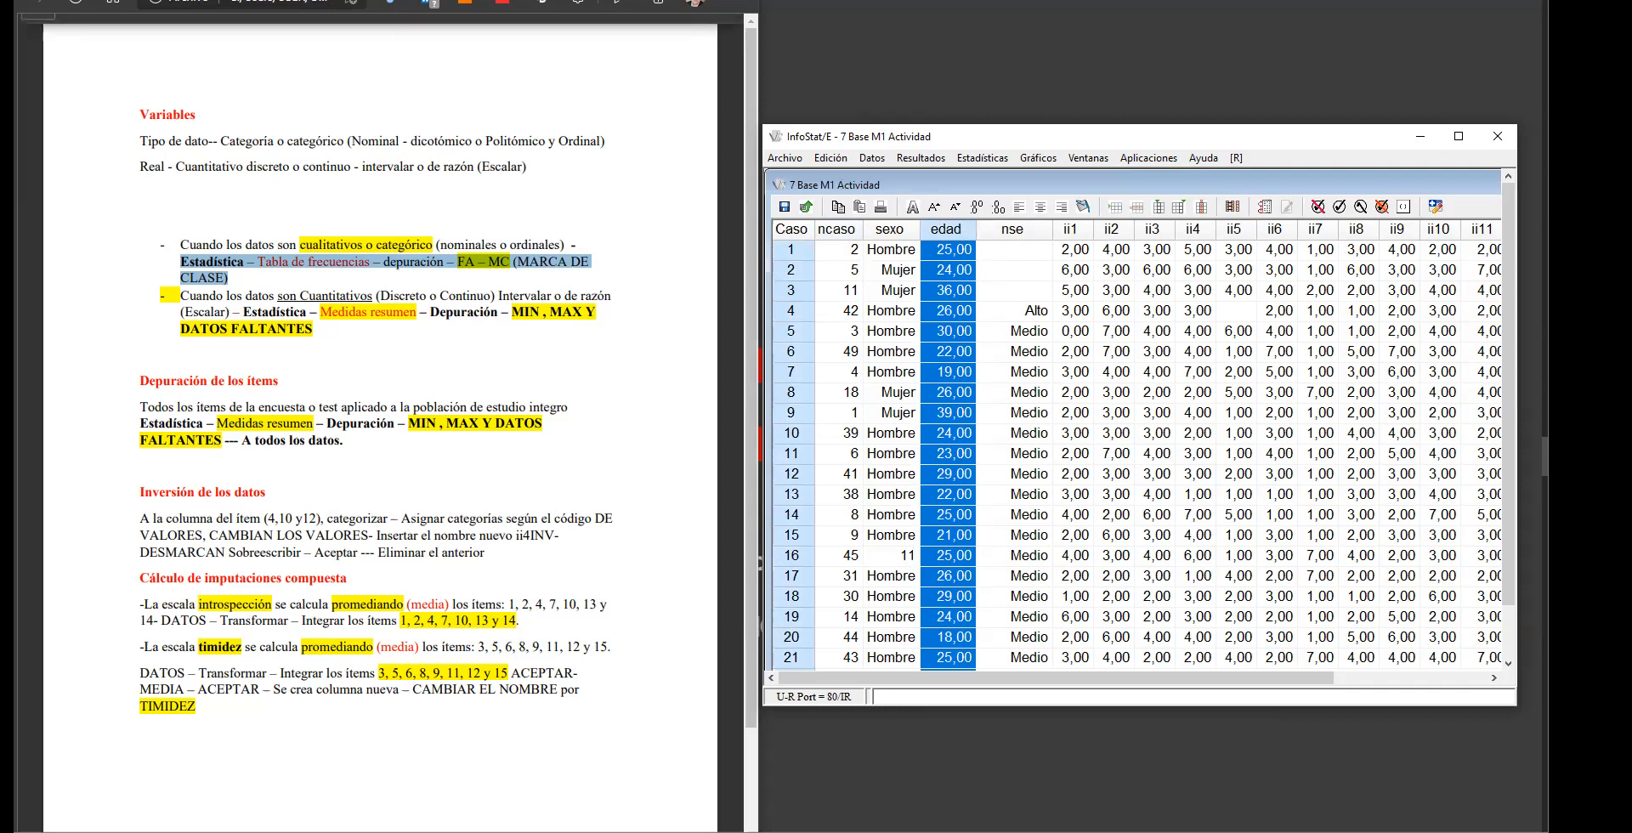
{"action": "left_click_drag", "start_coordinate": [302, 299], "coordinate": [612, 299]}
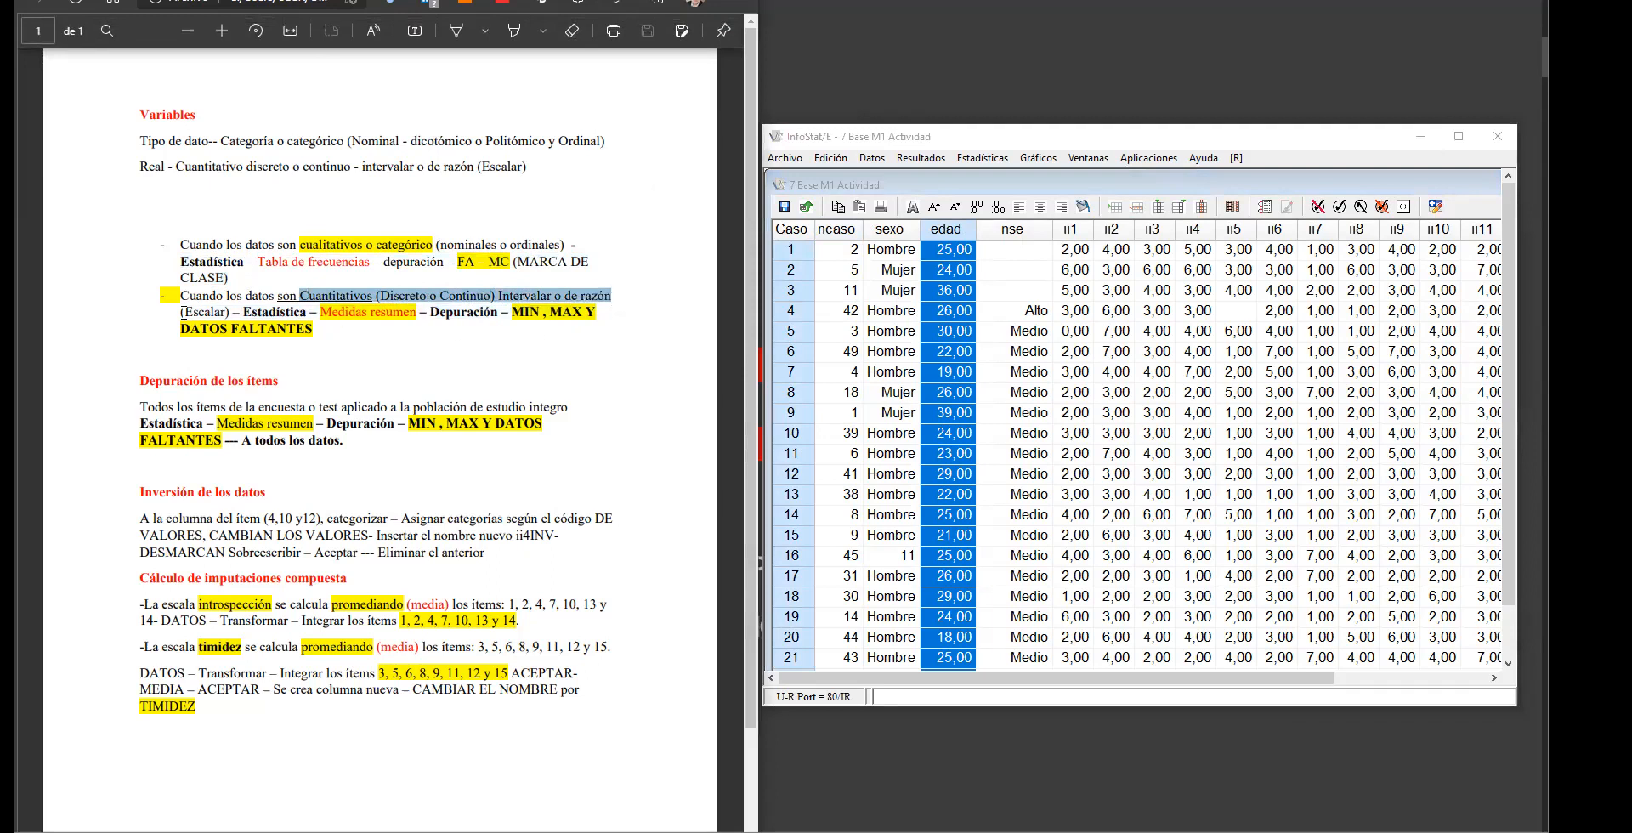
{"action": "left_click_drag", "start_coordinate": [183, 313], "coordinate": [194, 313]}
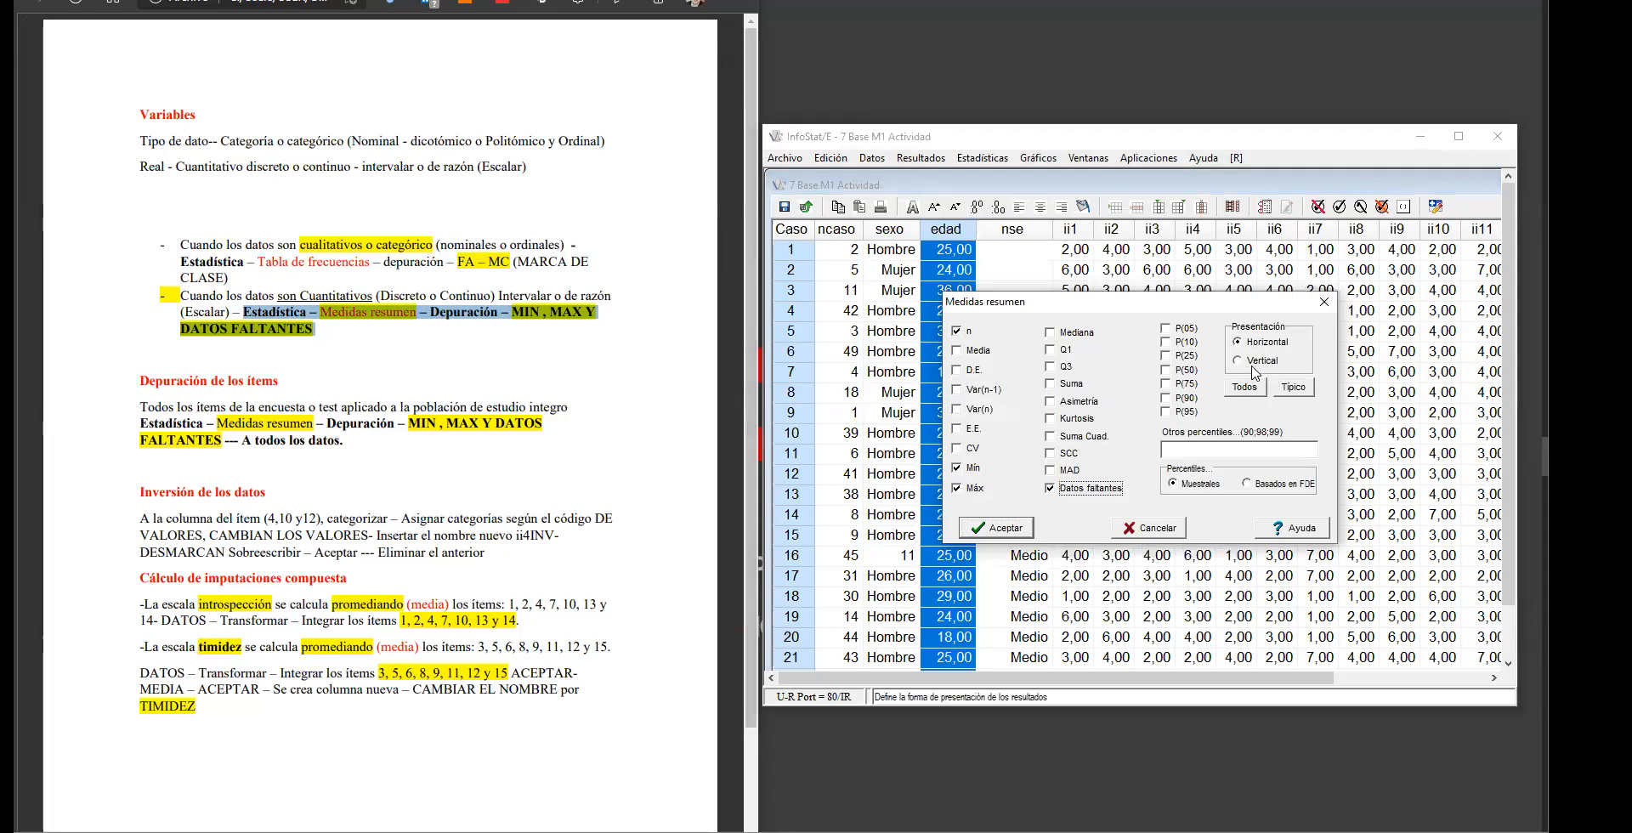
Step: Generate the edad summary measures with n, Mín, Máx and Datos faltantes in vertical layout, and highlight the maximum
{"action": "left_click", "coordinate": [1238, 361]}
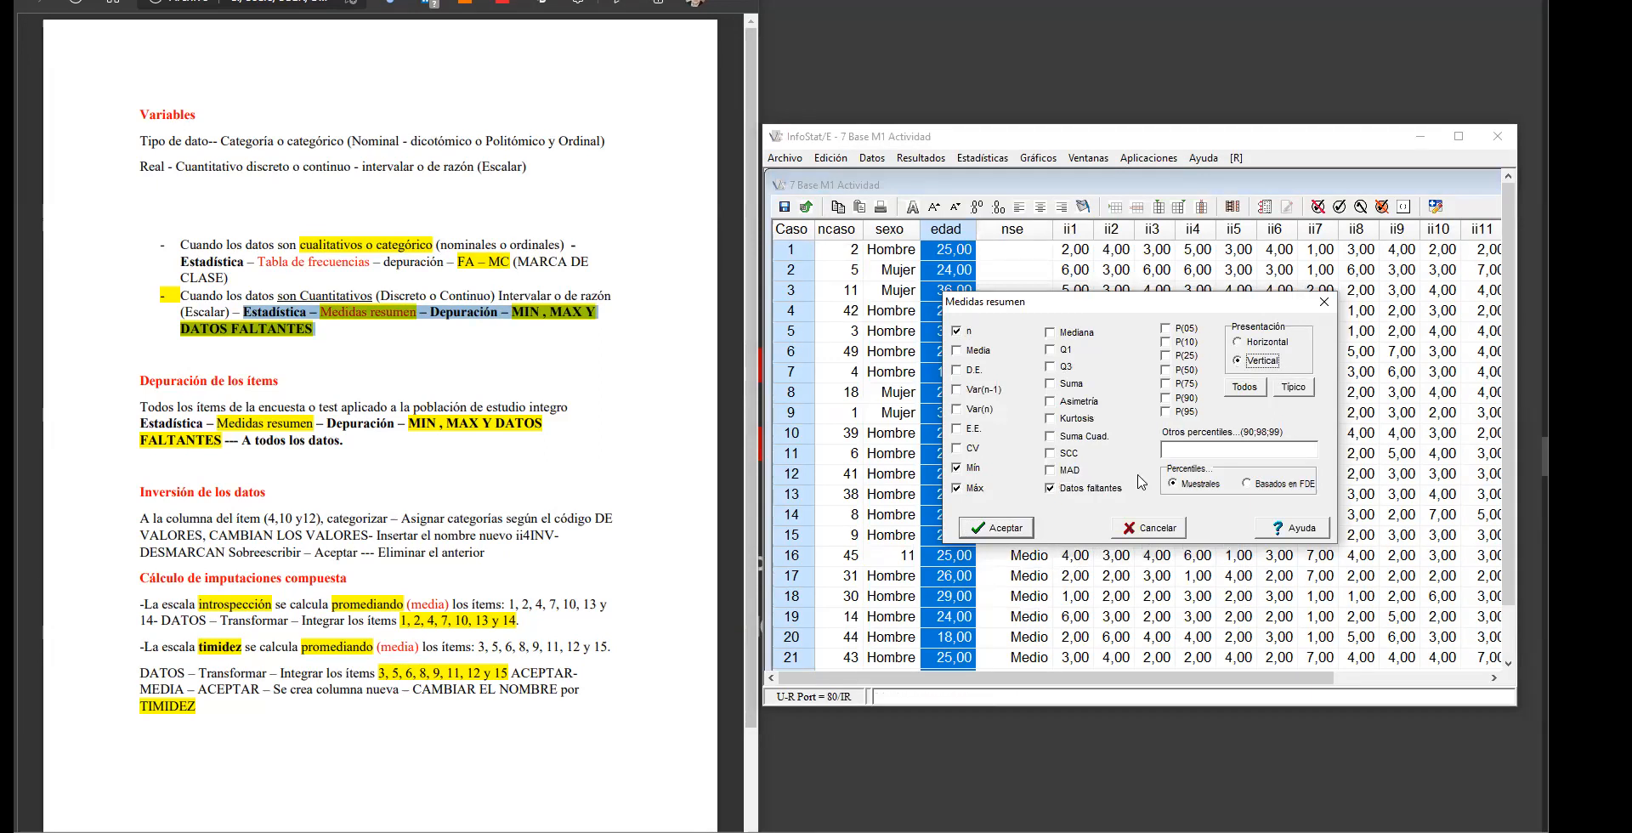
{"action": "left_click", "coordinate": [1012, 529]}
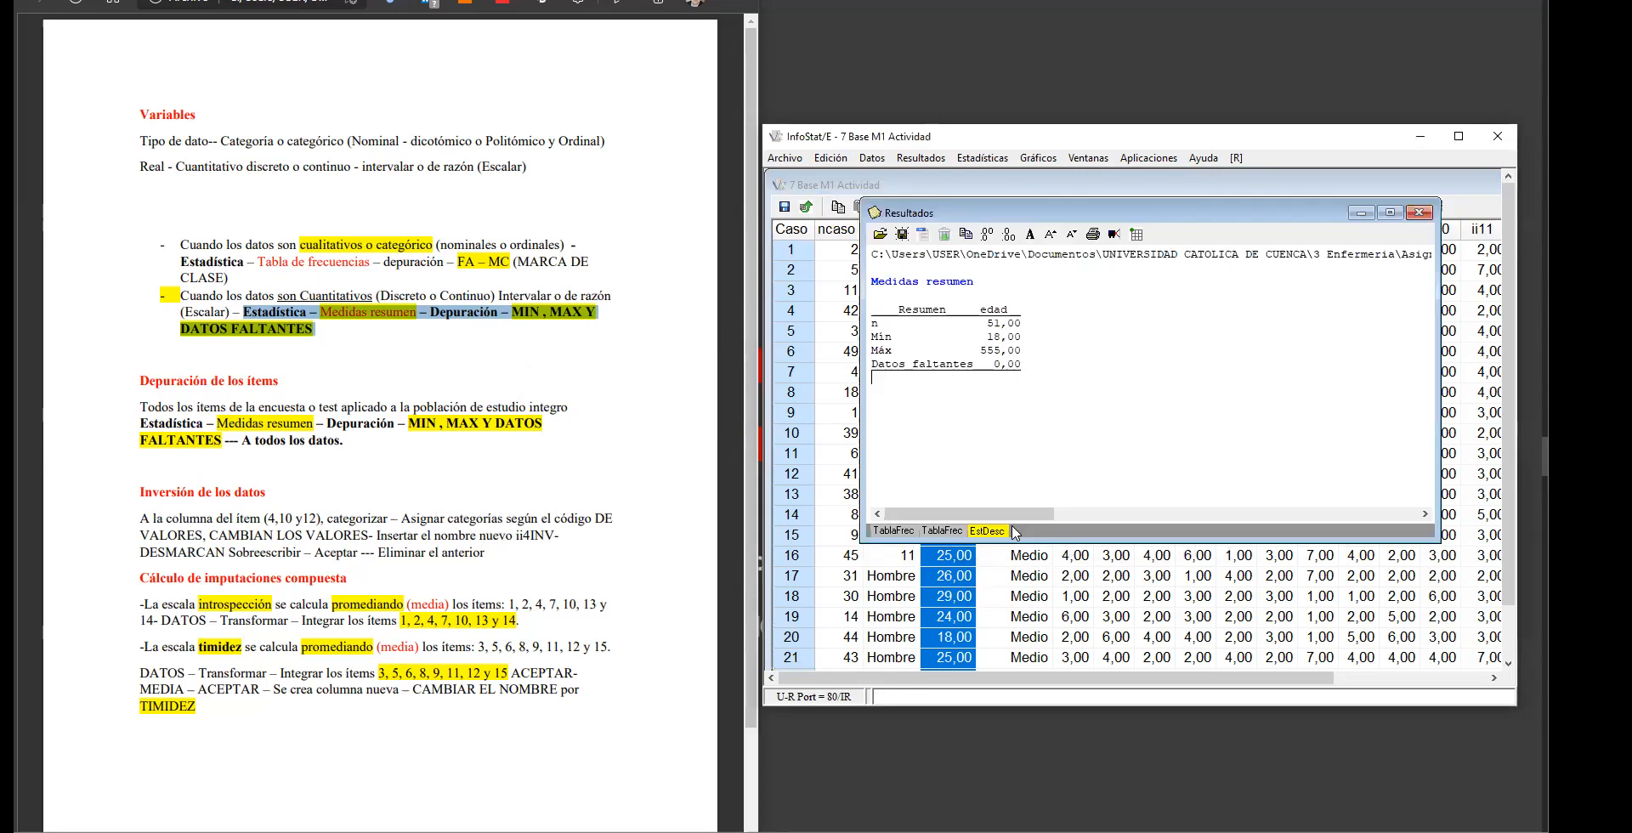
{"action": "left_click_drag", "start_coordinate": [975, 351], "coordinate": [1030, 352]}
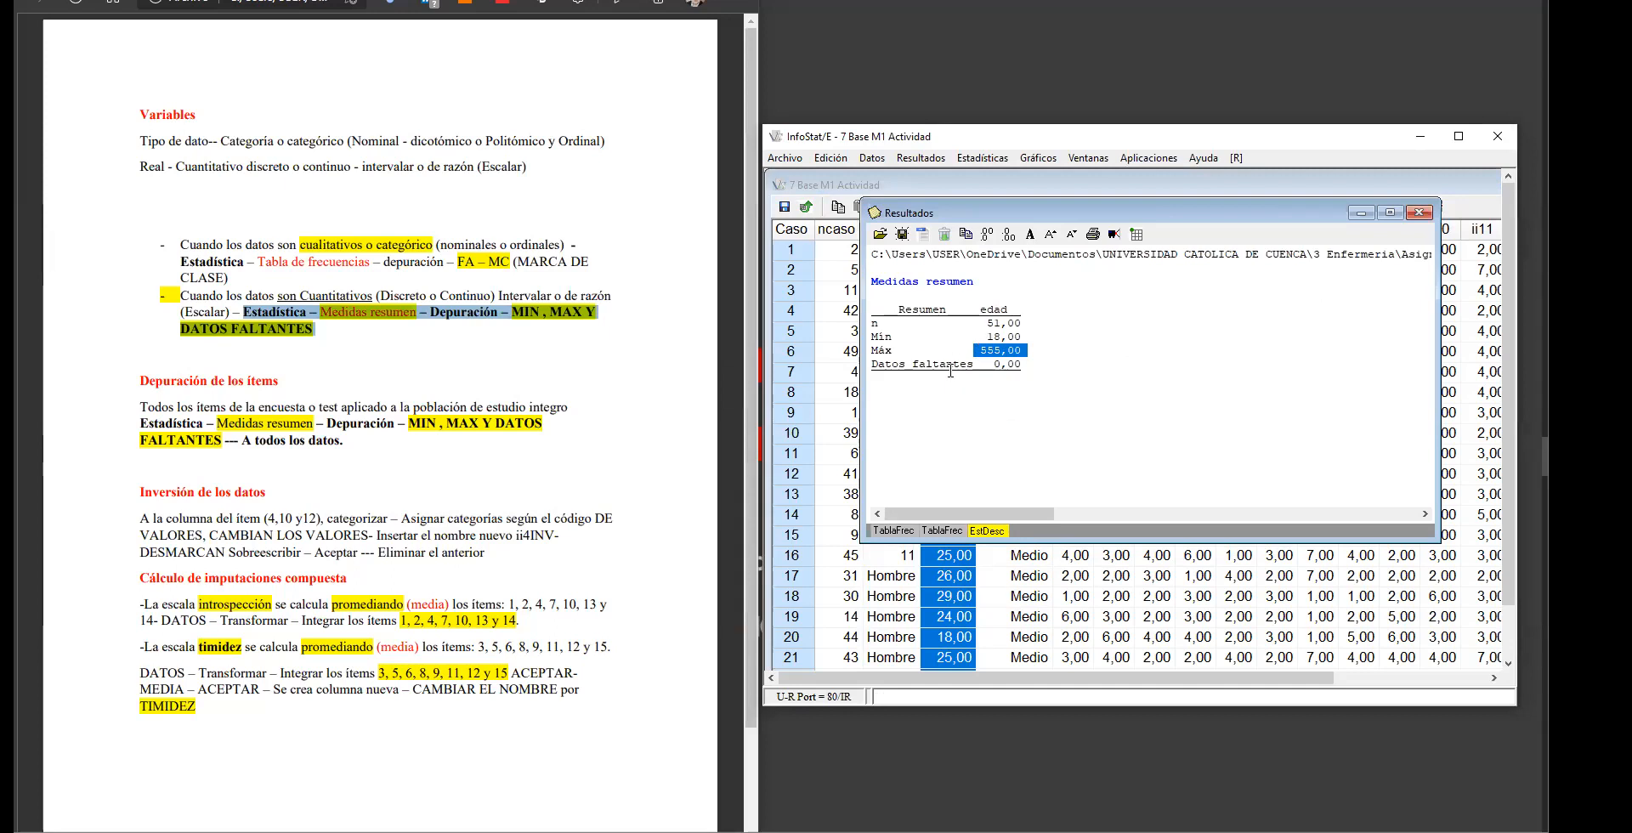
Step: Minimize the summary results, sort the data table by edad from highest to lowest, and check the first record's edad and ncaso
{"action": "left_click", "coordinate": [1361, 212]}
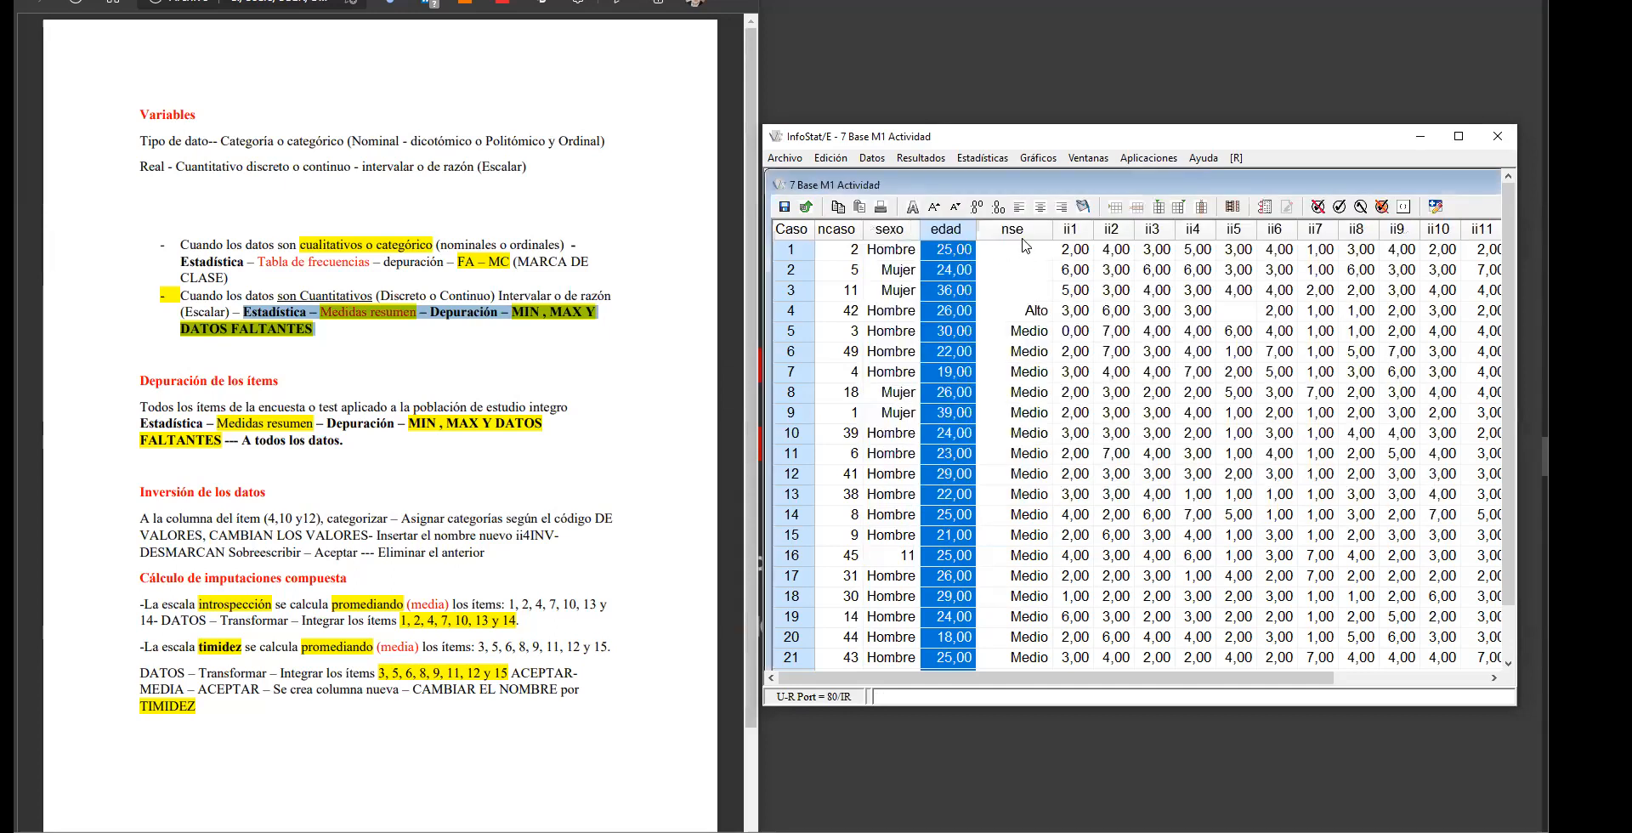
{"action": "left_click", "coordinate": [1007, 277]}
{"action": "left_click", "coordinate": [952, 233]}
{"action": "left_click", "coordinate": [873, 159]}
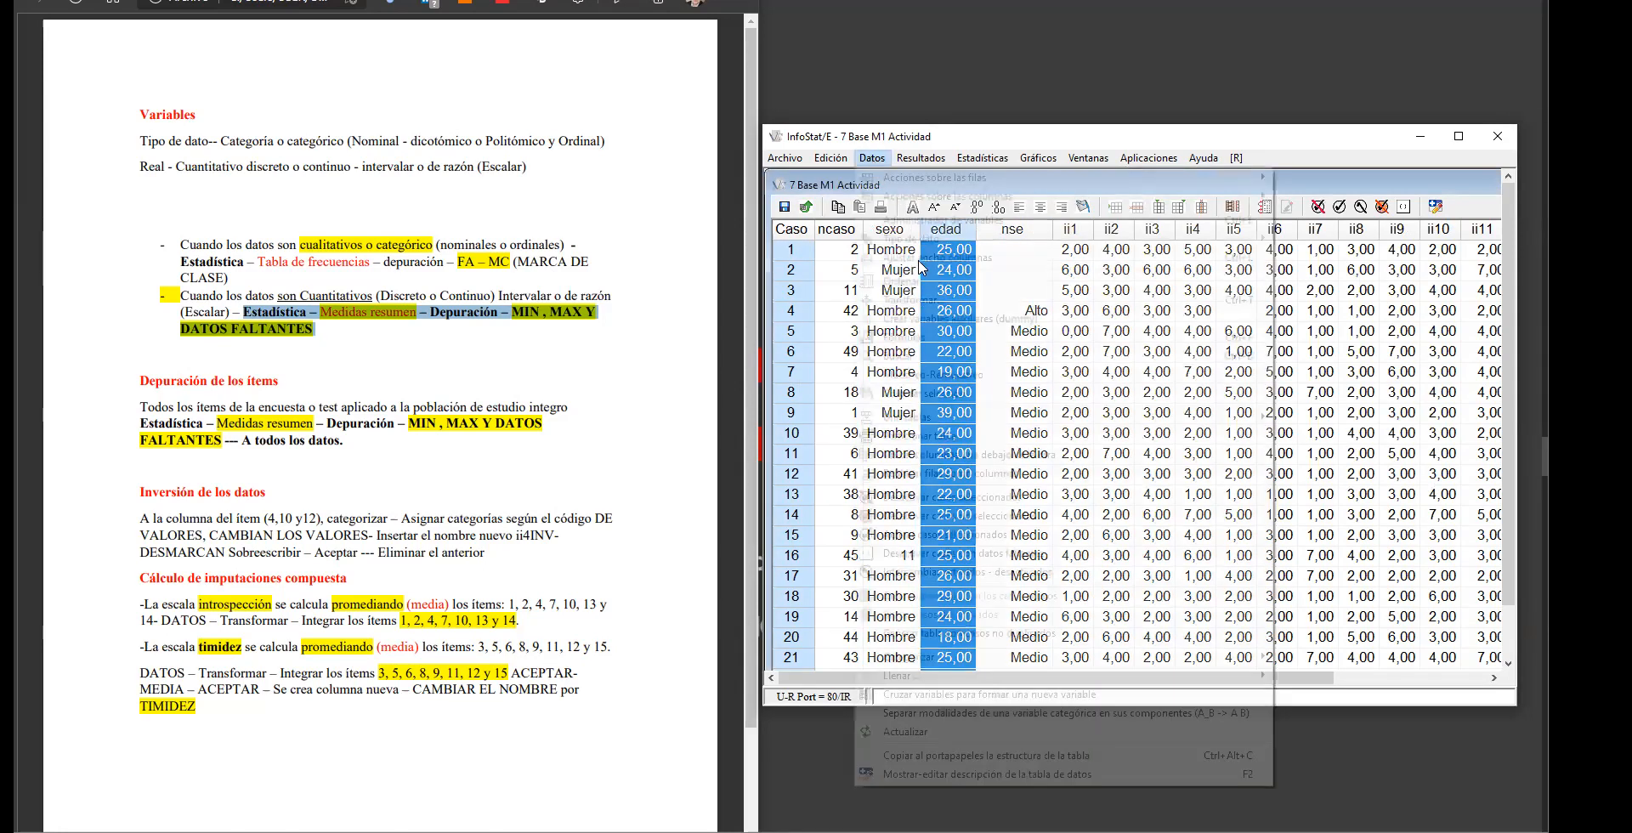
{"action": "left_click", "coordinate": [952, 281]}
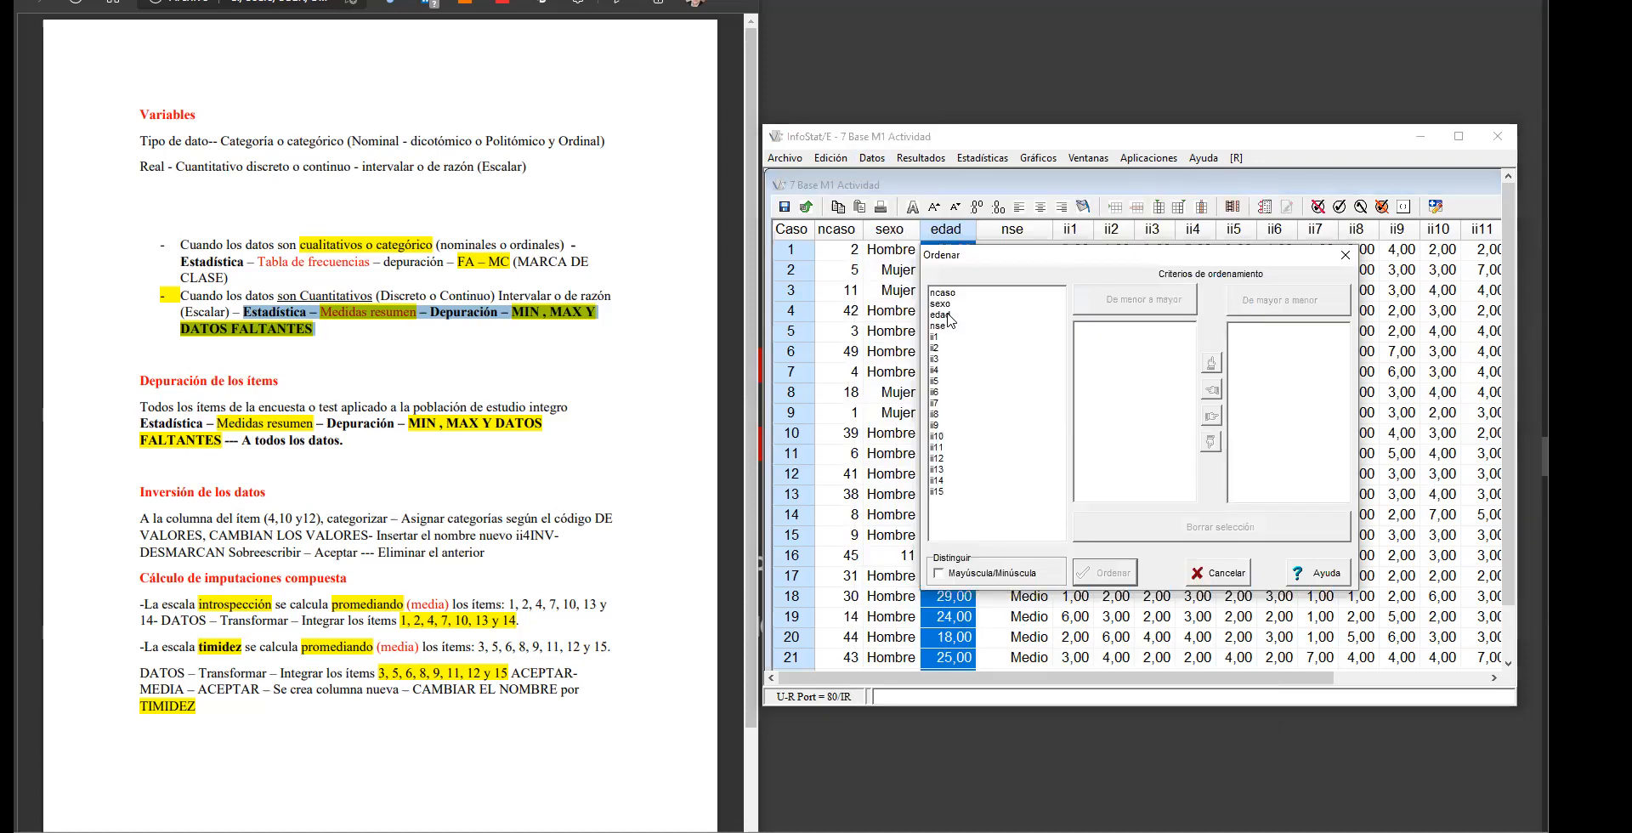
{"action": "left_click", "coordinate": [948, 314]}
{"action": "left_click", "coordinate": [1266, 301]}
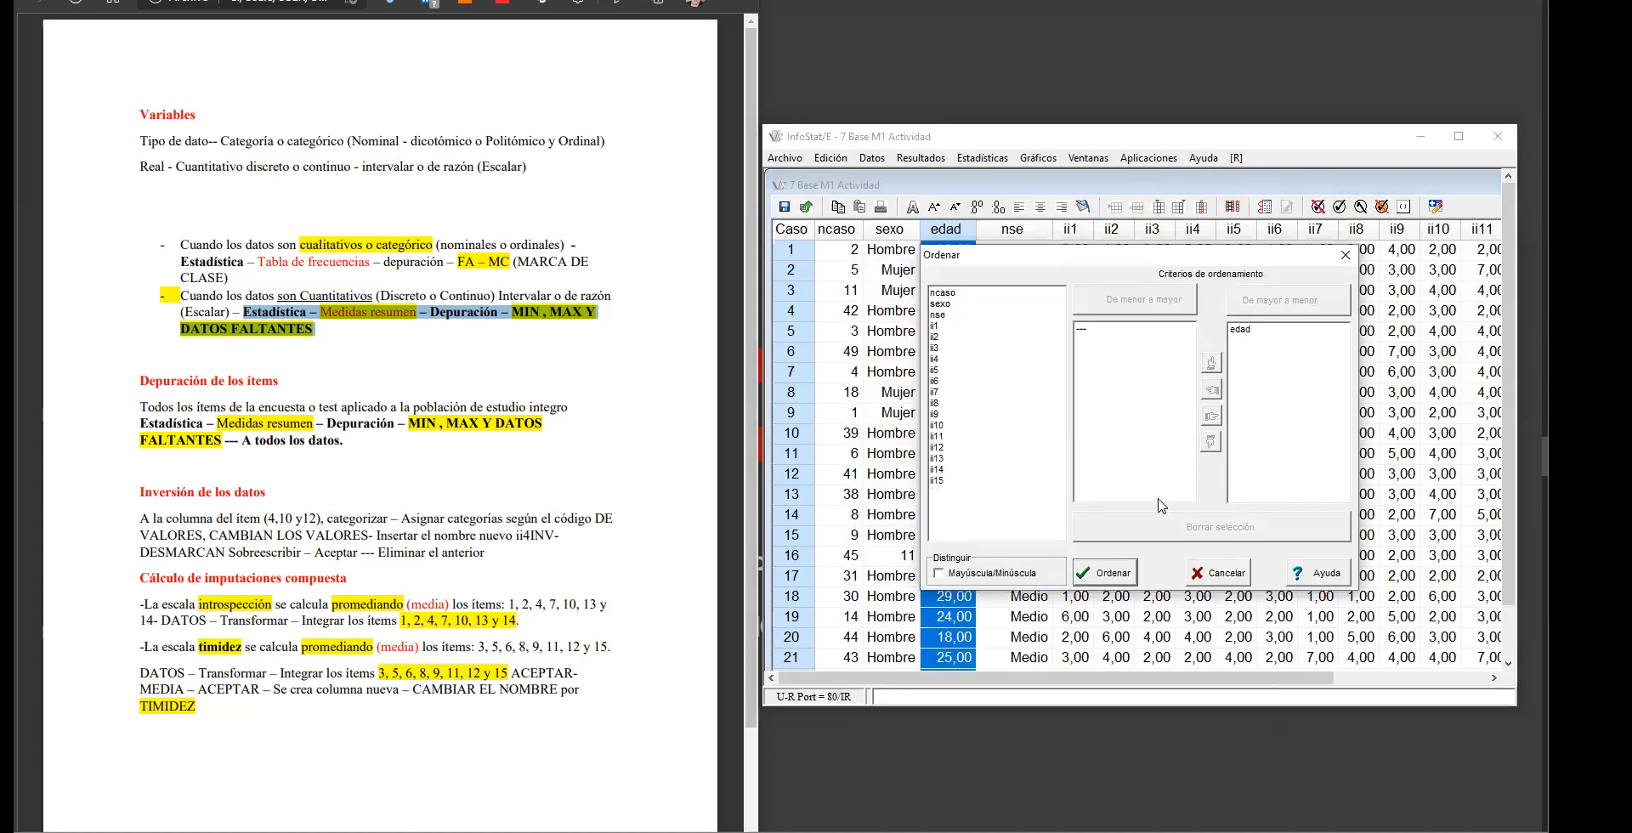
{"action": "left_click", "coordinate": [1104, 572]}
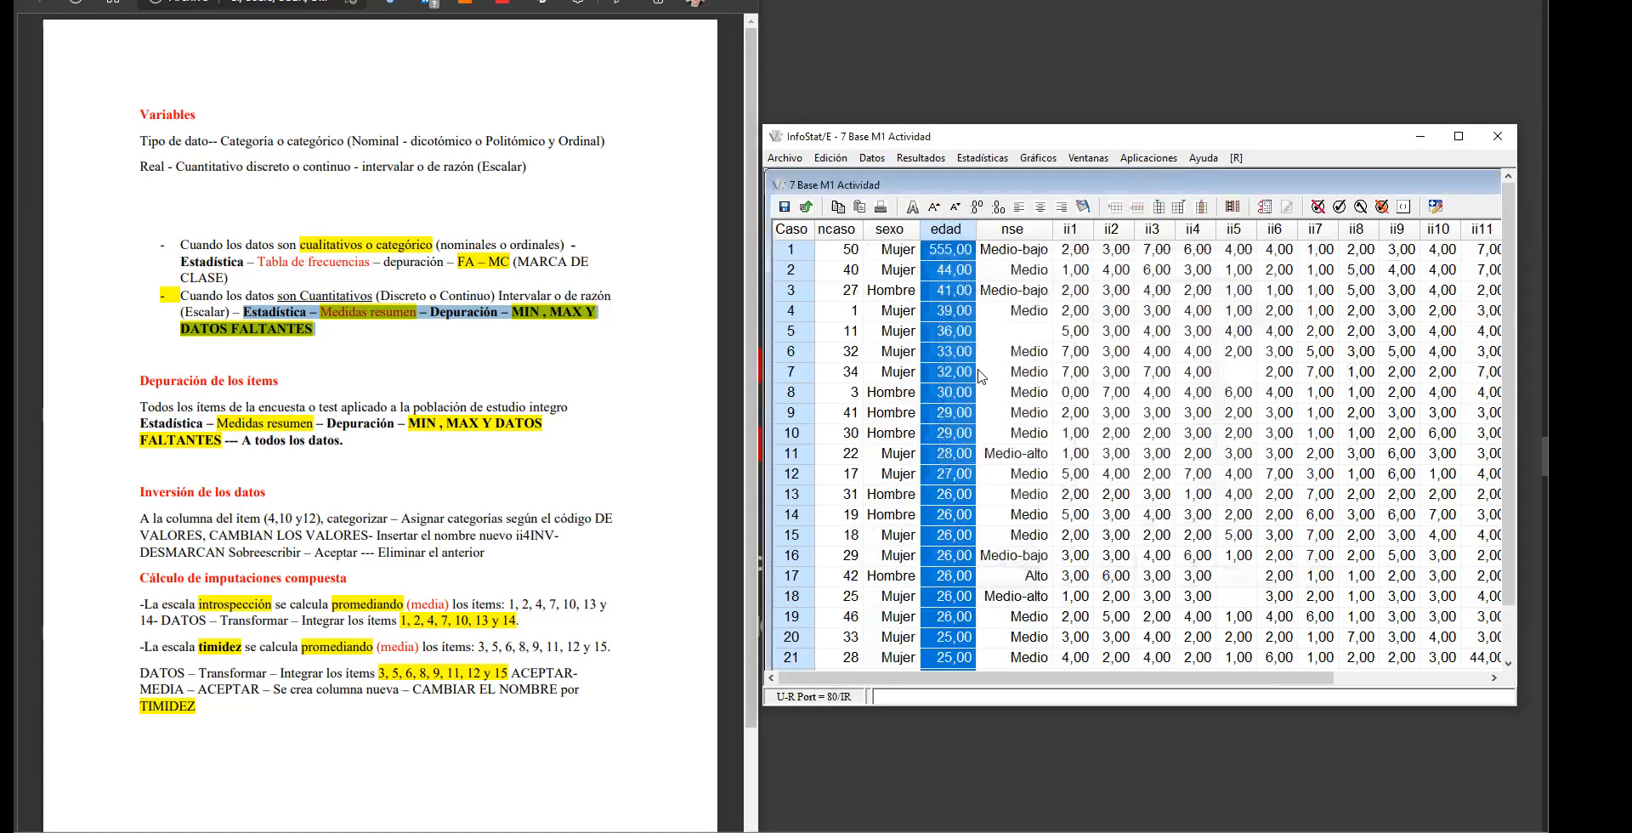
{"action": "left_click", "coordinate": [947, 250]}
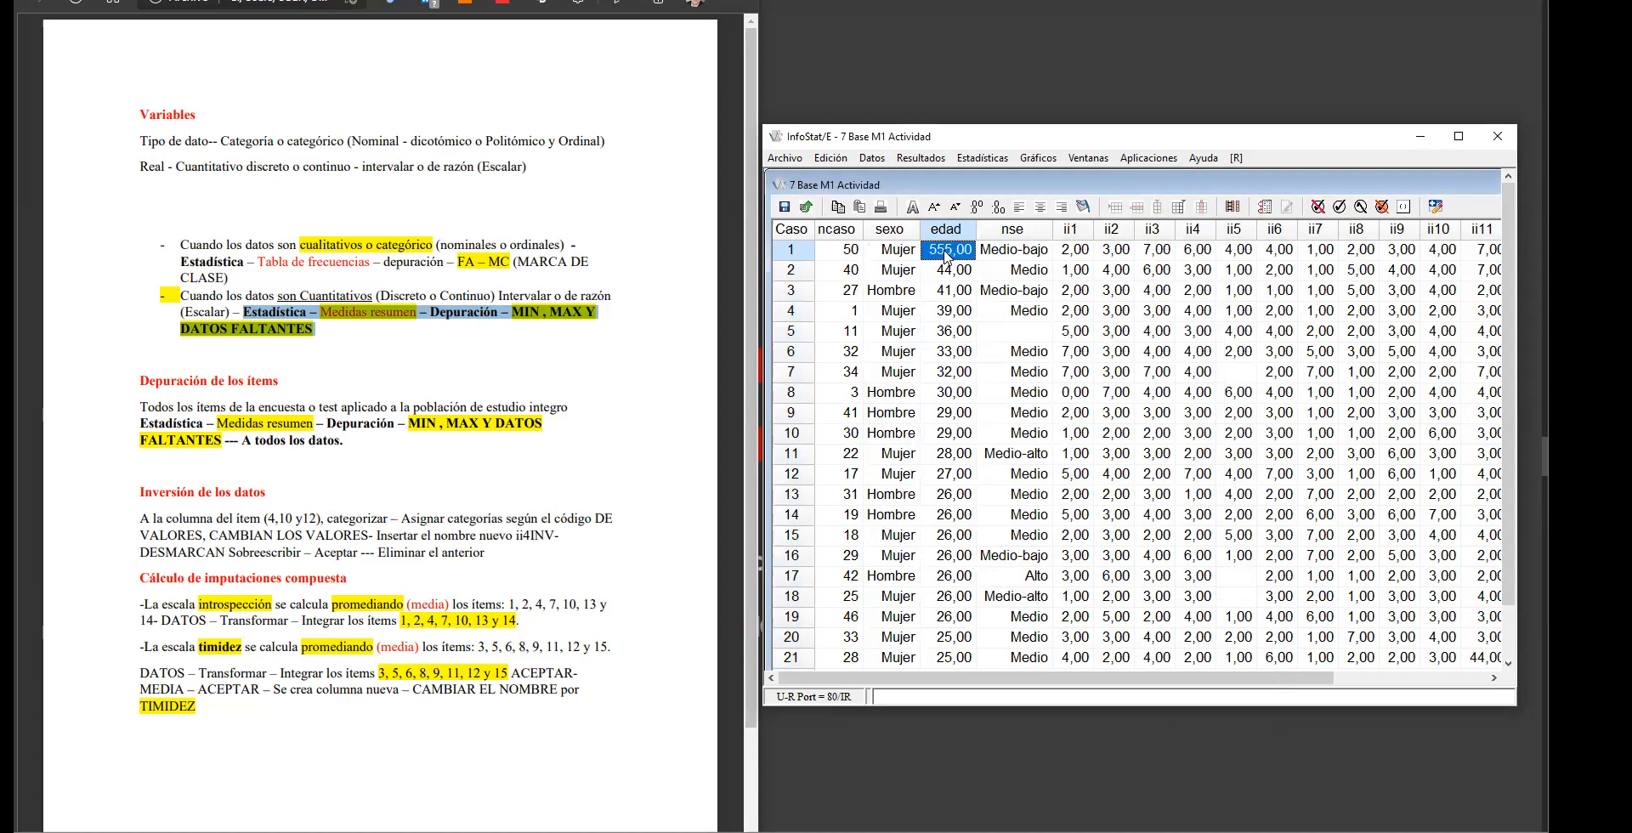
{"action": "left_click", "coordinate": [845, 254]}
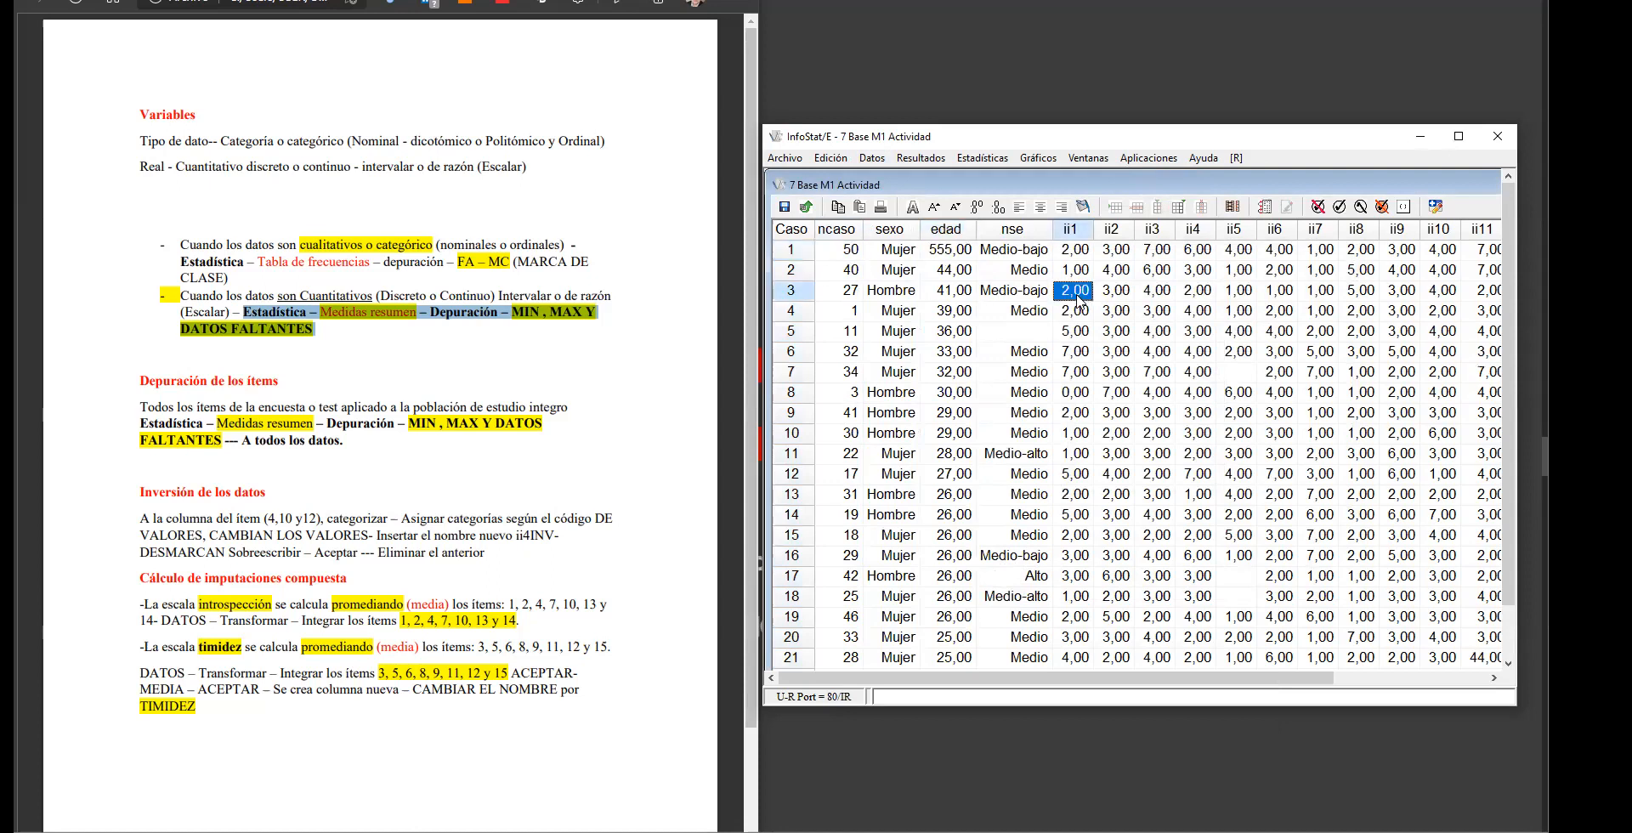
Step: Generate the summary measures for ii1 to ii15 instead of edad, with n, Mín, Máx and Datos faltantes in vertical layout
{"action": "left_click_drag", "start_coordinate": [1073, 230], "coordinate": [1464, 229]}
{"action": "left_click", "coordinate": [977, 160]}
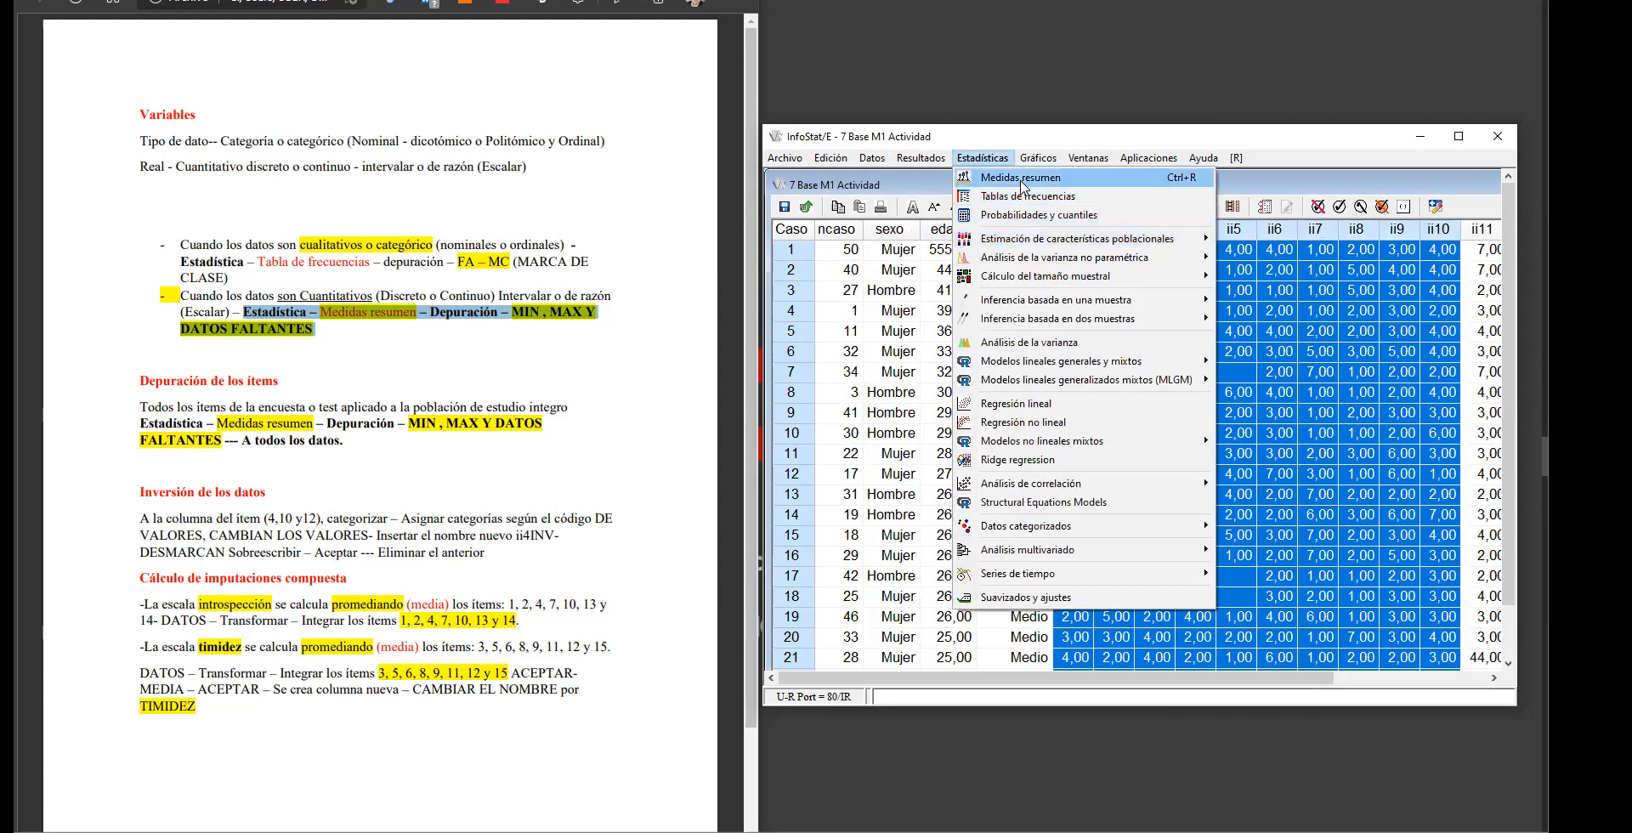
{"action": "left_click", "coordinate": [1022, 181]}
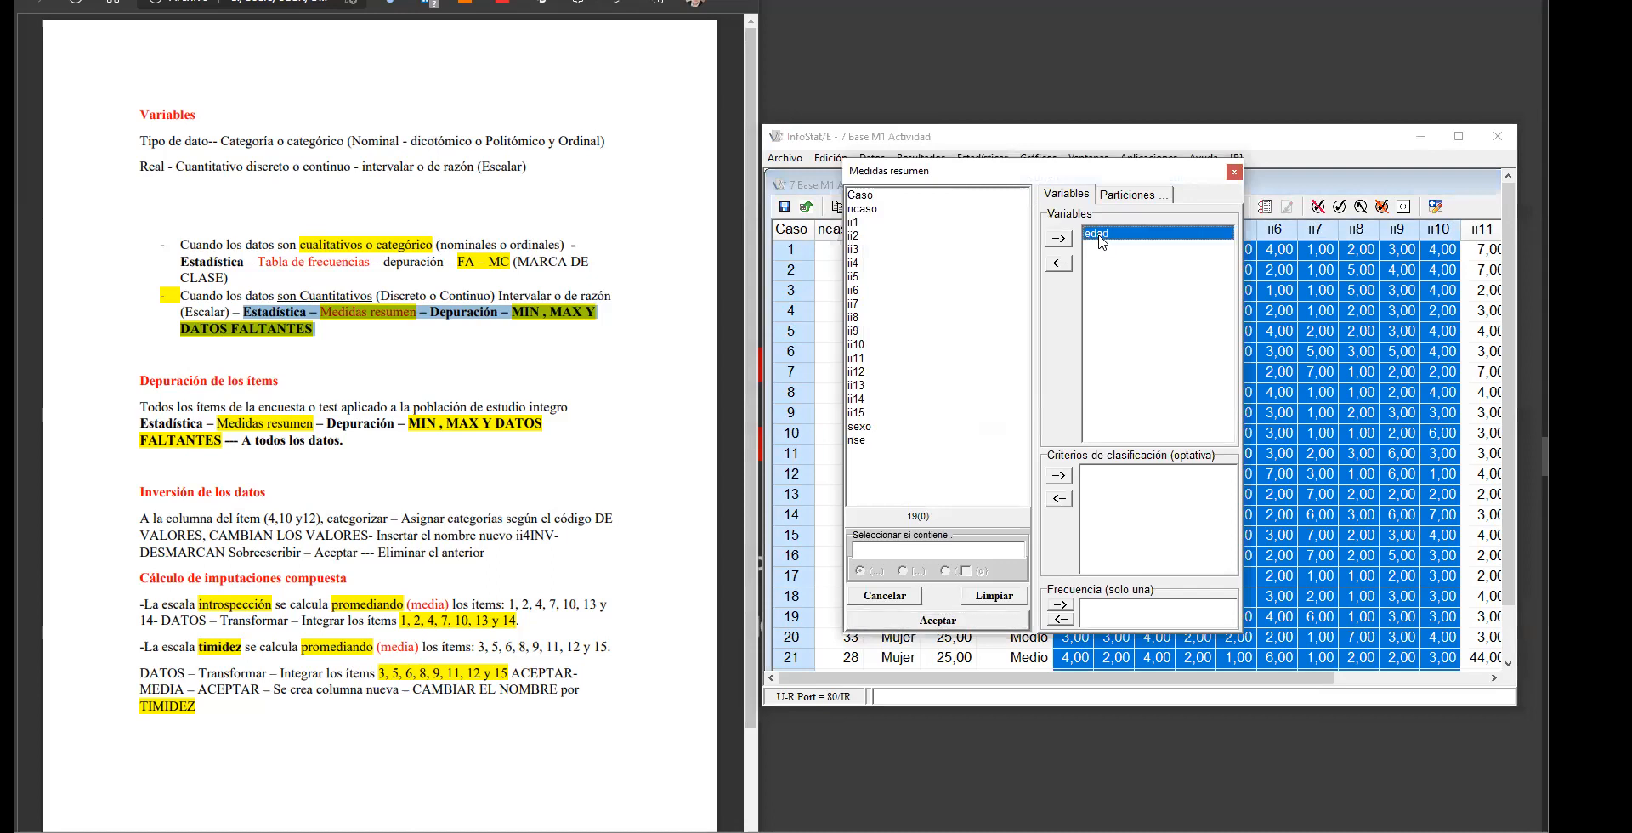
{"action": "left_click", "coordinate": [856, 223]}
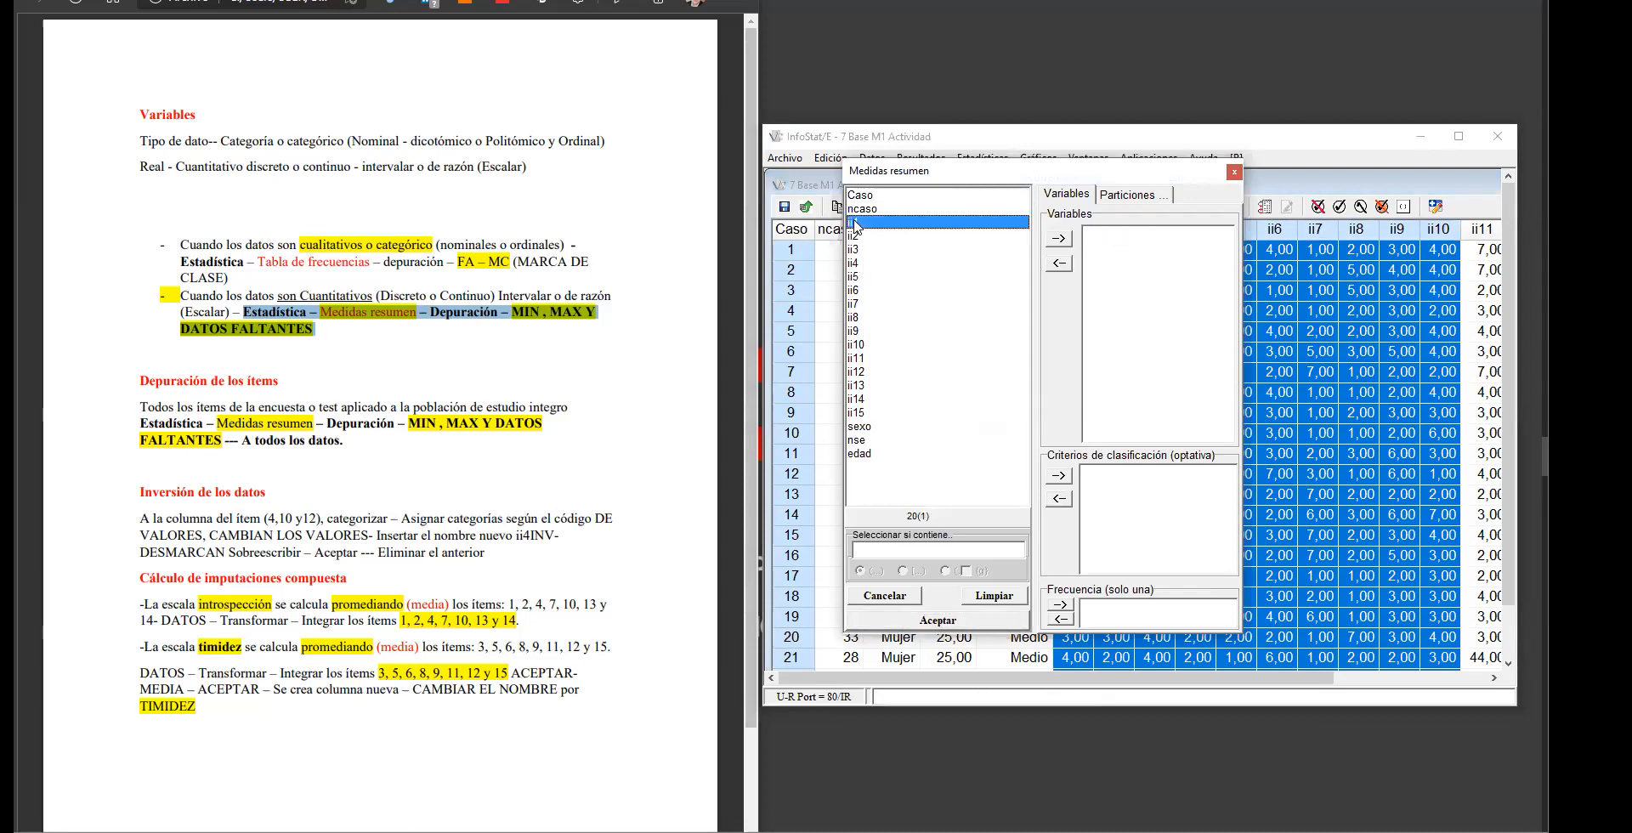
{"action": "key", "text": "shift+Down"}
{"action": "key", "text": "shift+Down"}
{"action": "key", "text": "shift+Down"}
{"action": "key", "text": "shift+Down"}
{"action": "key", "text": "shift+Down"}
{"action": "key", "text": "shift+Down"}
{"action": "key", "text": "shift+Down"}
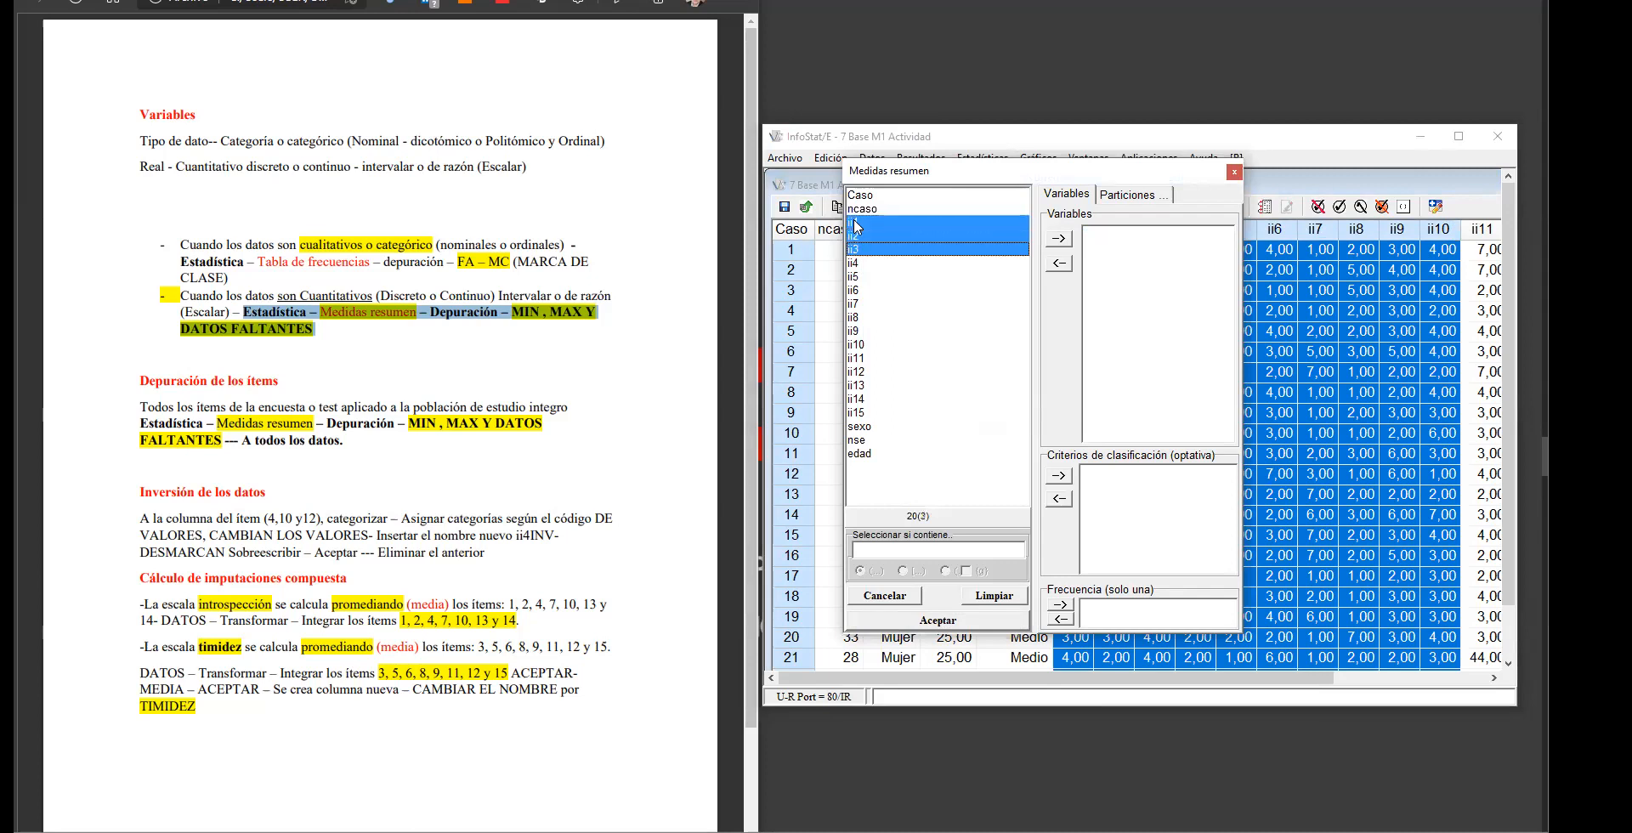
{"action": "key", "text": "shift+Down"}
{"action": "key", "text": "shift+Down"}
{"action": "key", "text": "shift+Down"}
{"action": "key", "text": "shift+Down"}
{"action": "key", "text": "shift+Down"}
{"action": "key", "text": "shift+Down"}
{"action": "key", "text": "shift+Down"}
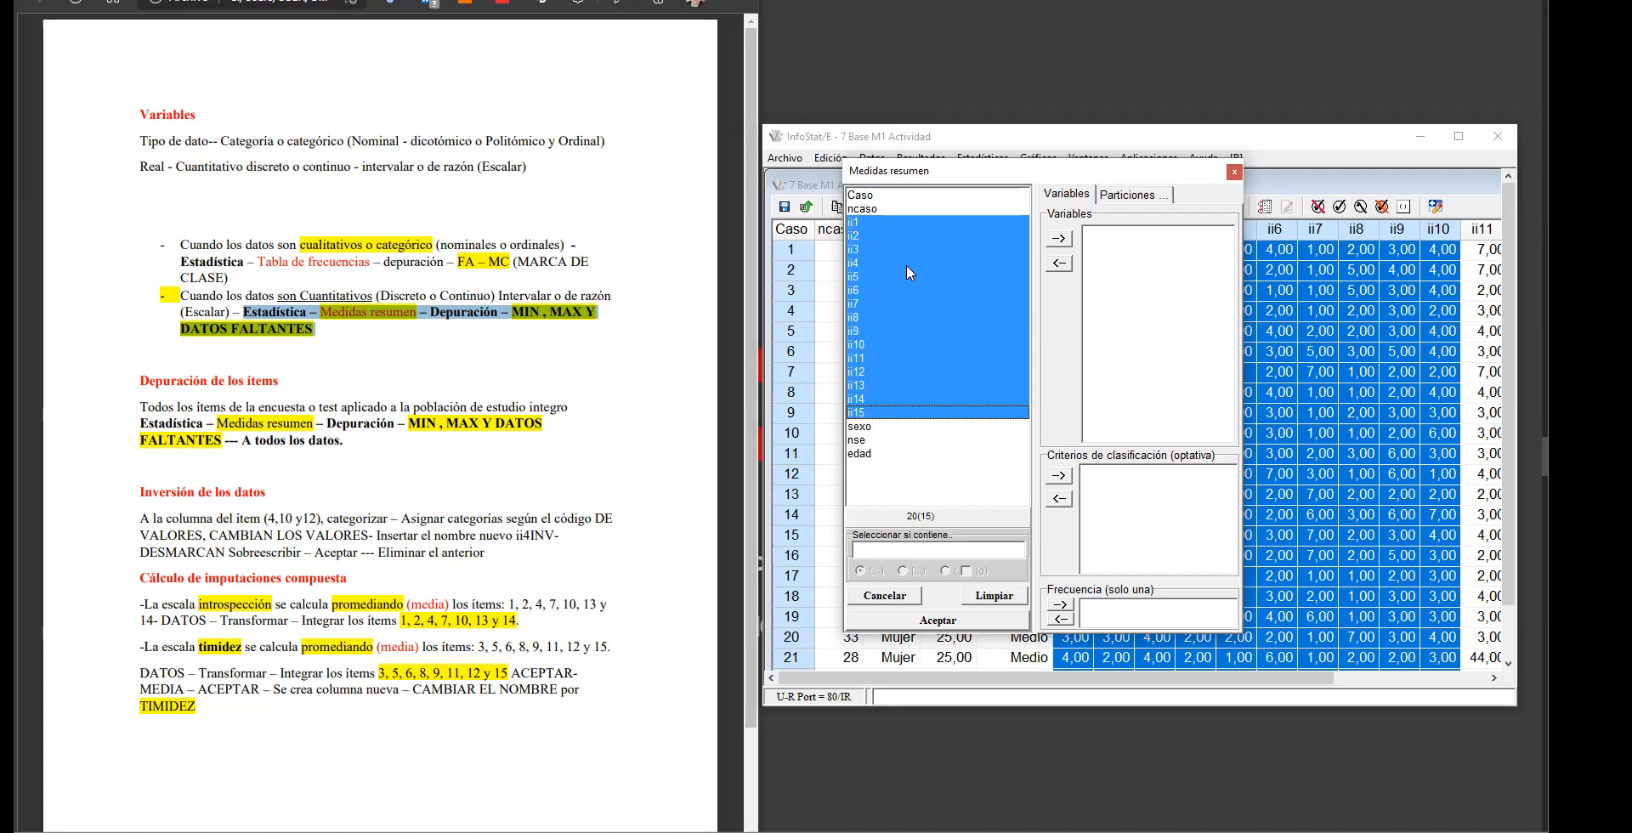
{"action": "left_click", "coordinate": [1059, 239]}
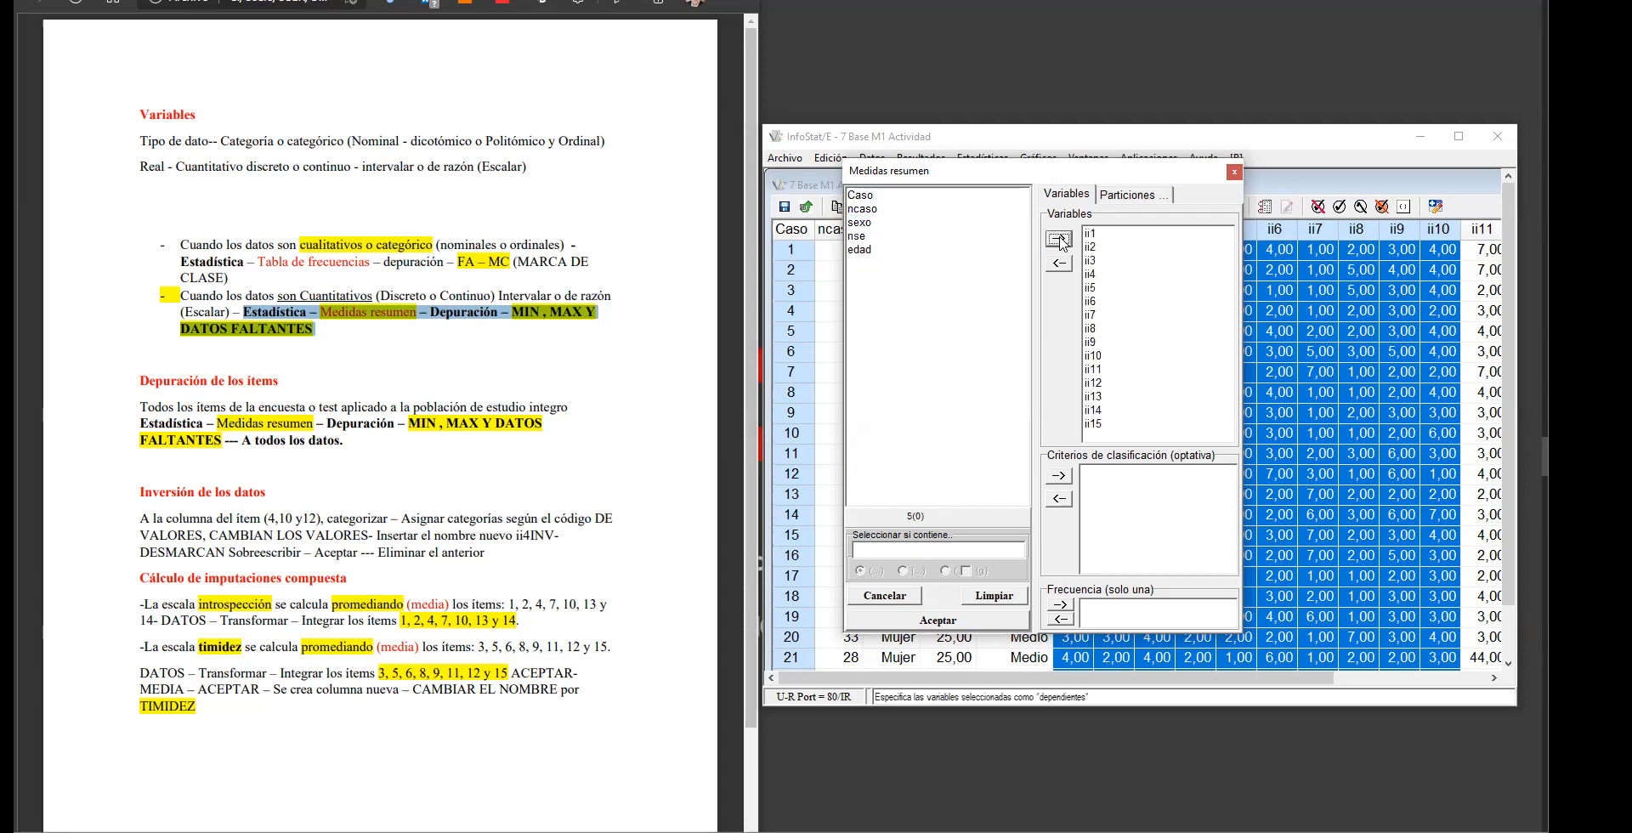
{"action": "left_click", "coordinate": [938, 620]}
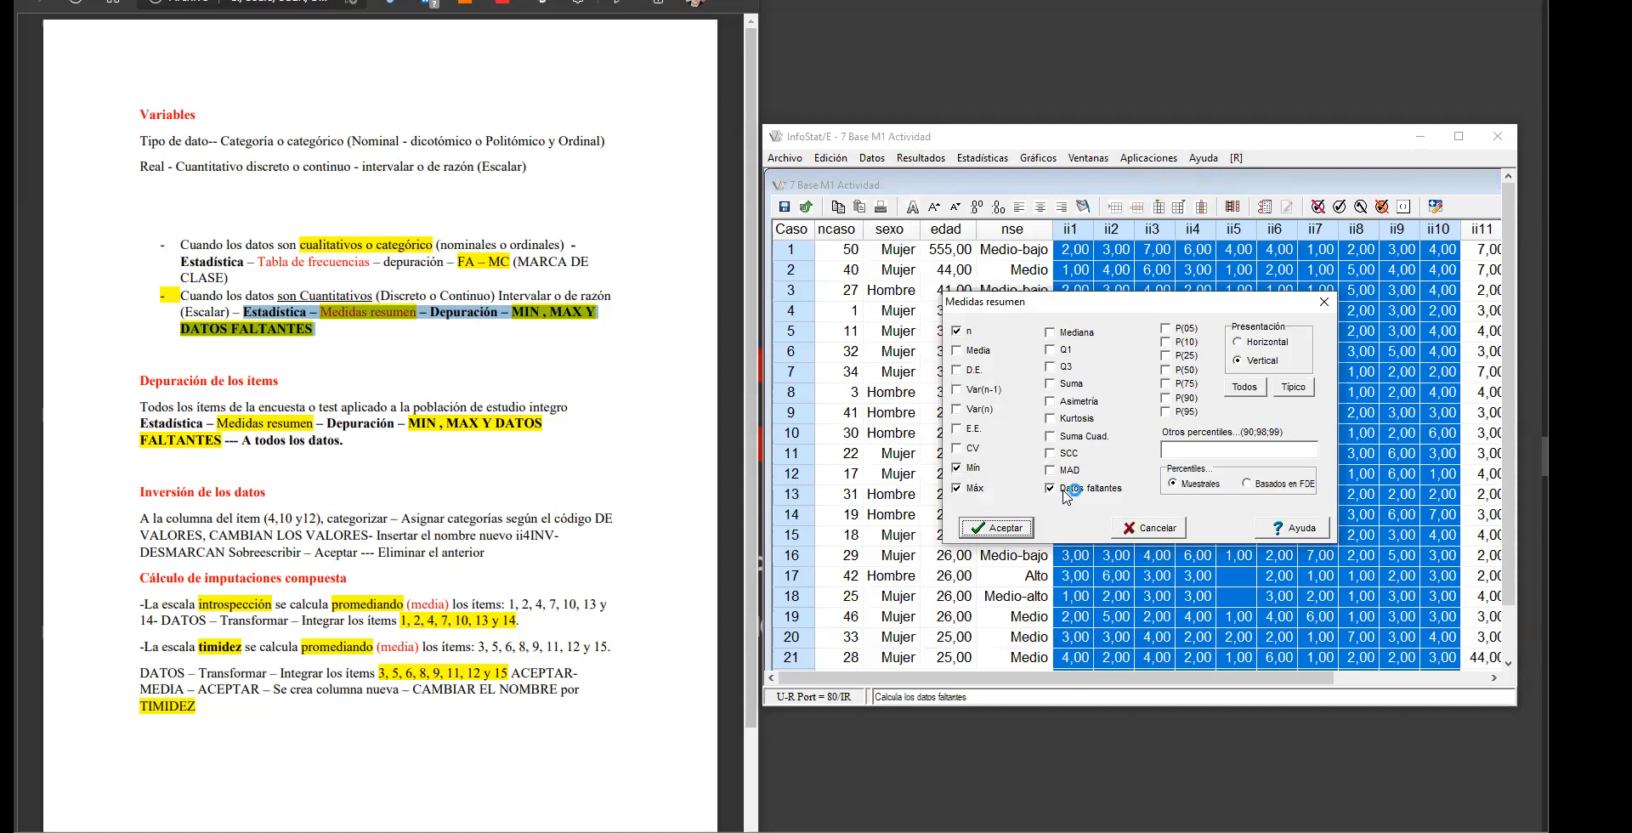
{"action": "left_click", "coordinate": [998, 529]}
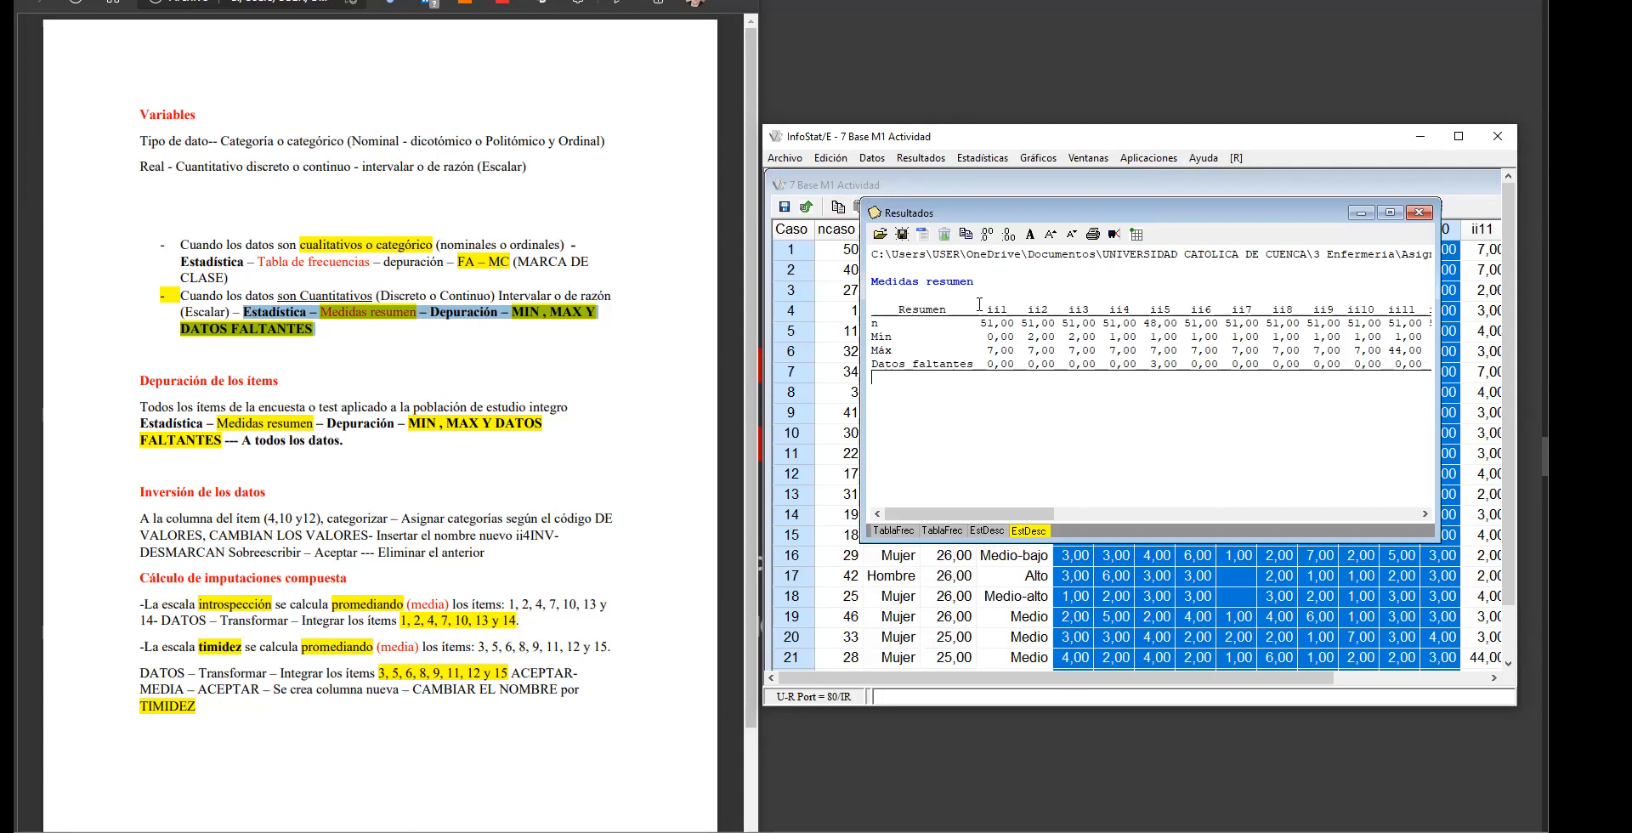
Step: Highlight the ii1 heading, its missing-data value and its minimum in the summary results
{"action": "left_click_drag", "start_coordinate": [986, 309], "coordinate": [1011, 309]}
{"action": "left_click_drag", "start_coordinate": [986, 368], "coordinate": [1014, 364]}
{"action": "left_click_drag", "start_coordinate": [879, 366], "coordinate": [1019, 367]}
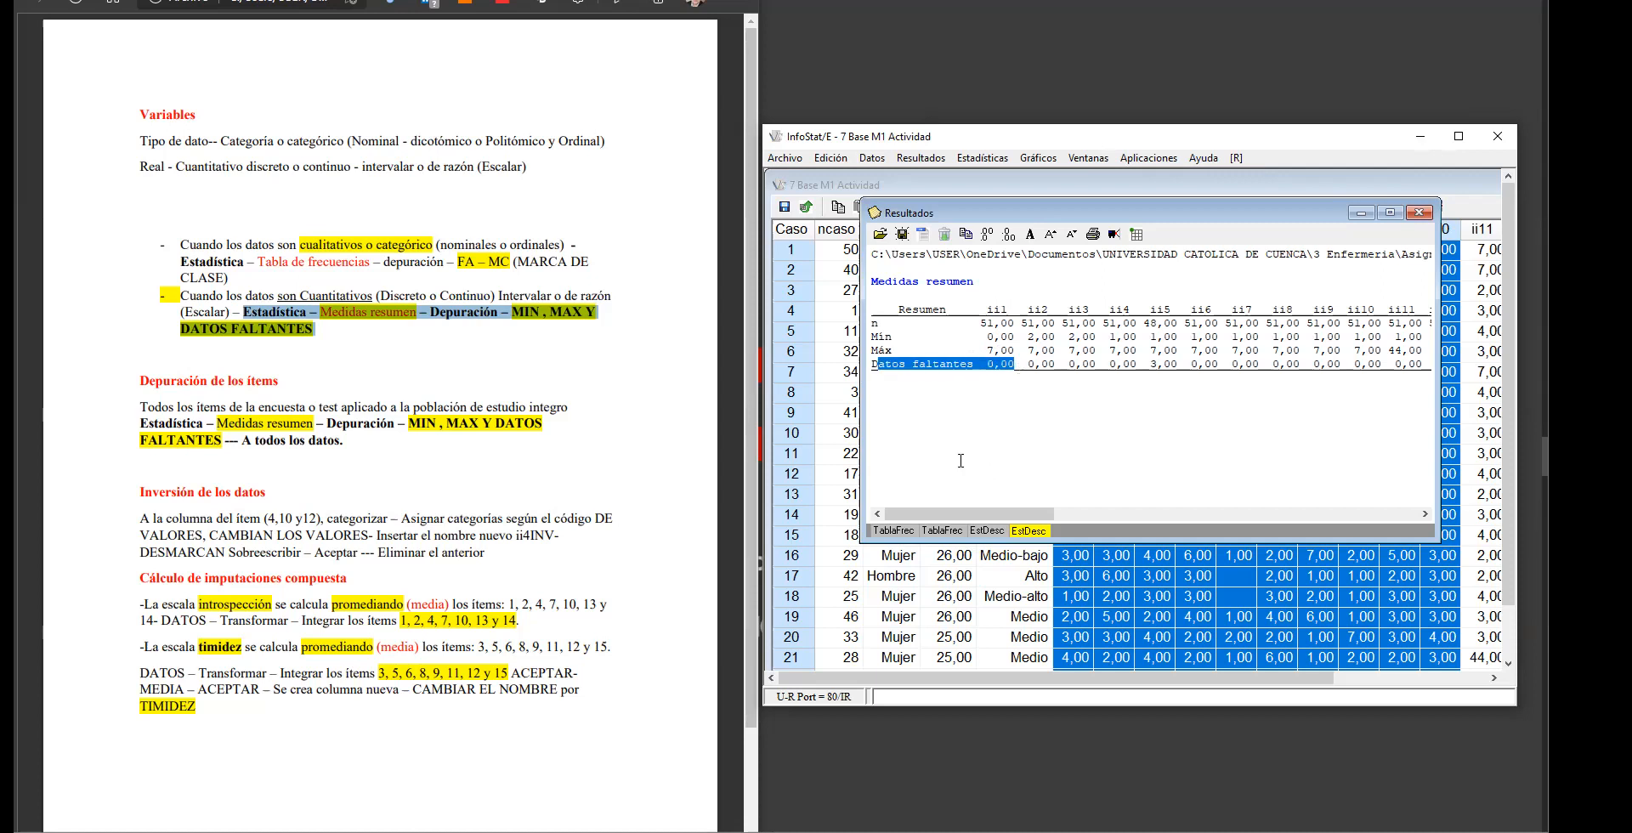
{"action": "left_click", "coordinate": [969, 365]}
{"action": "left_click_drag", "start_coordinate": [981, 337], "coordinate": [1017, 337]}
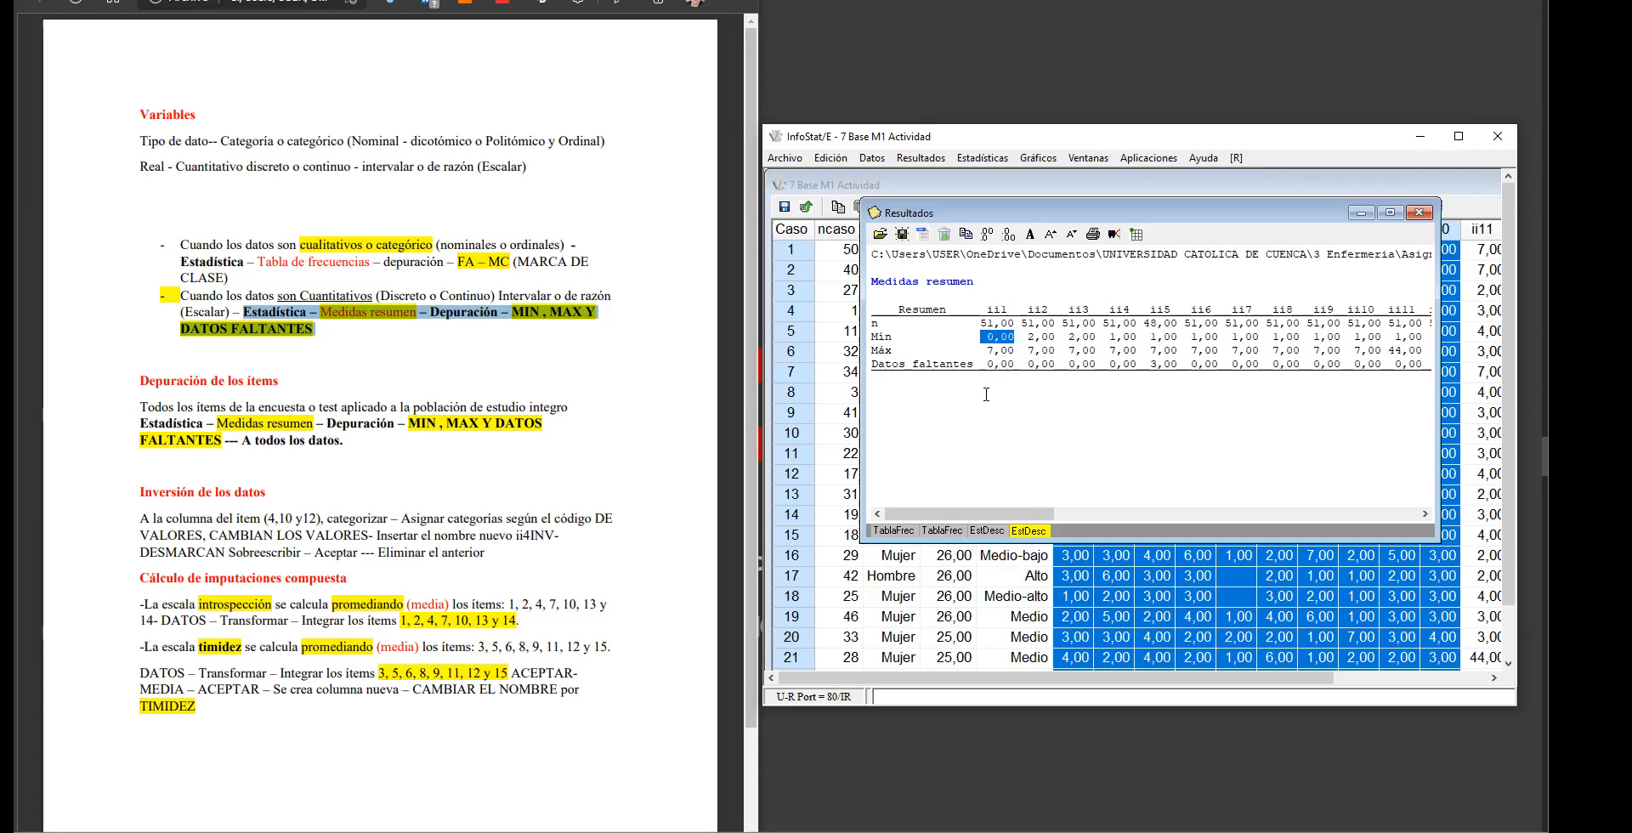
Step: Minimize the summary results and sort the data table by ii1 from lowest to highest
{"action": "left_click", "coordinate": [1359, 213]}
{"action": "left_click", "coordinate": [1077, 241]}
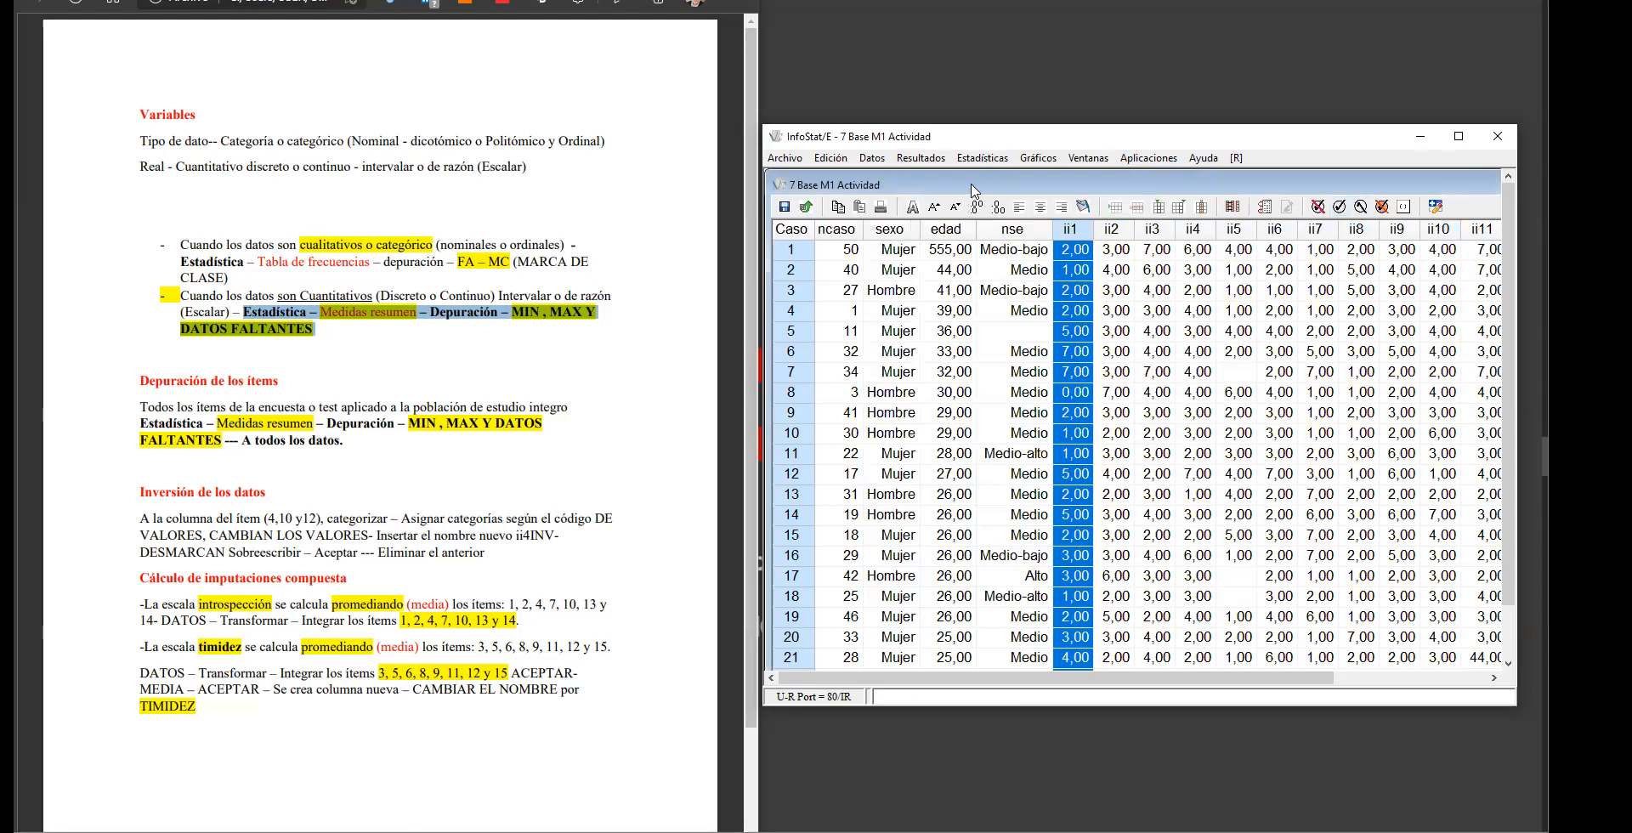
{"action": "left_click", "coordinate": [874, 158]}
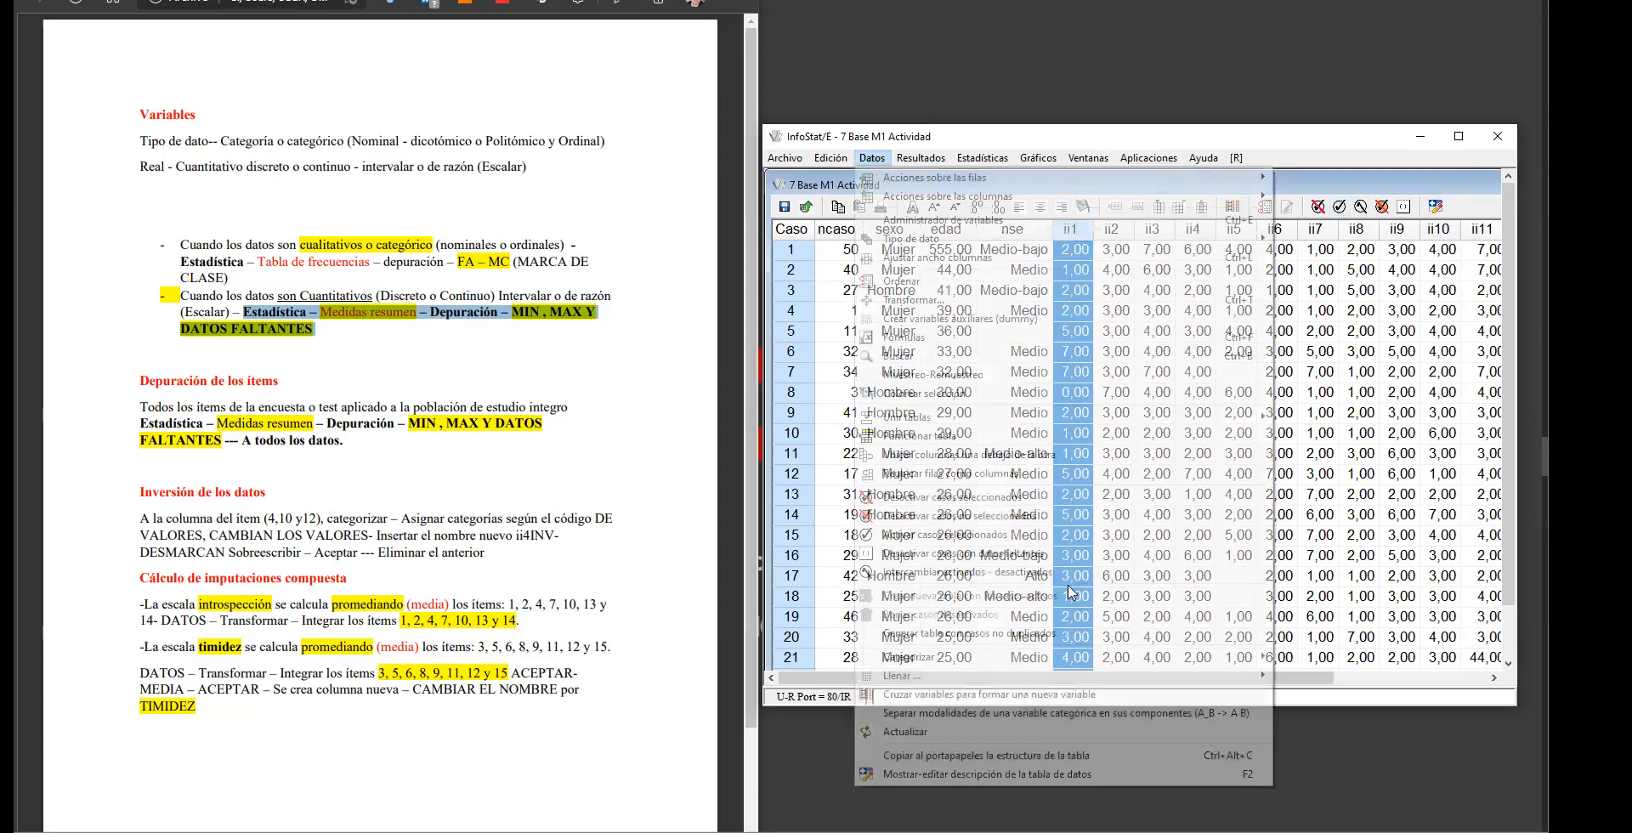
{"action": "left_click", "coordinate": [1088, 560]}
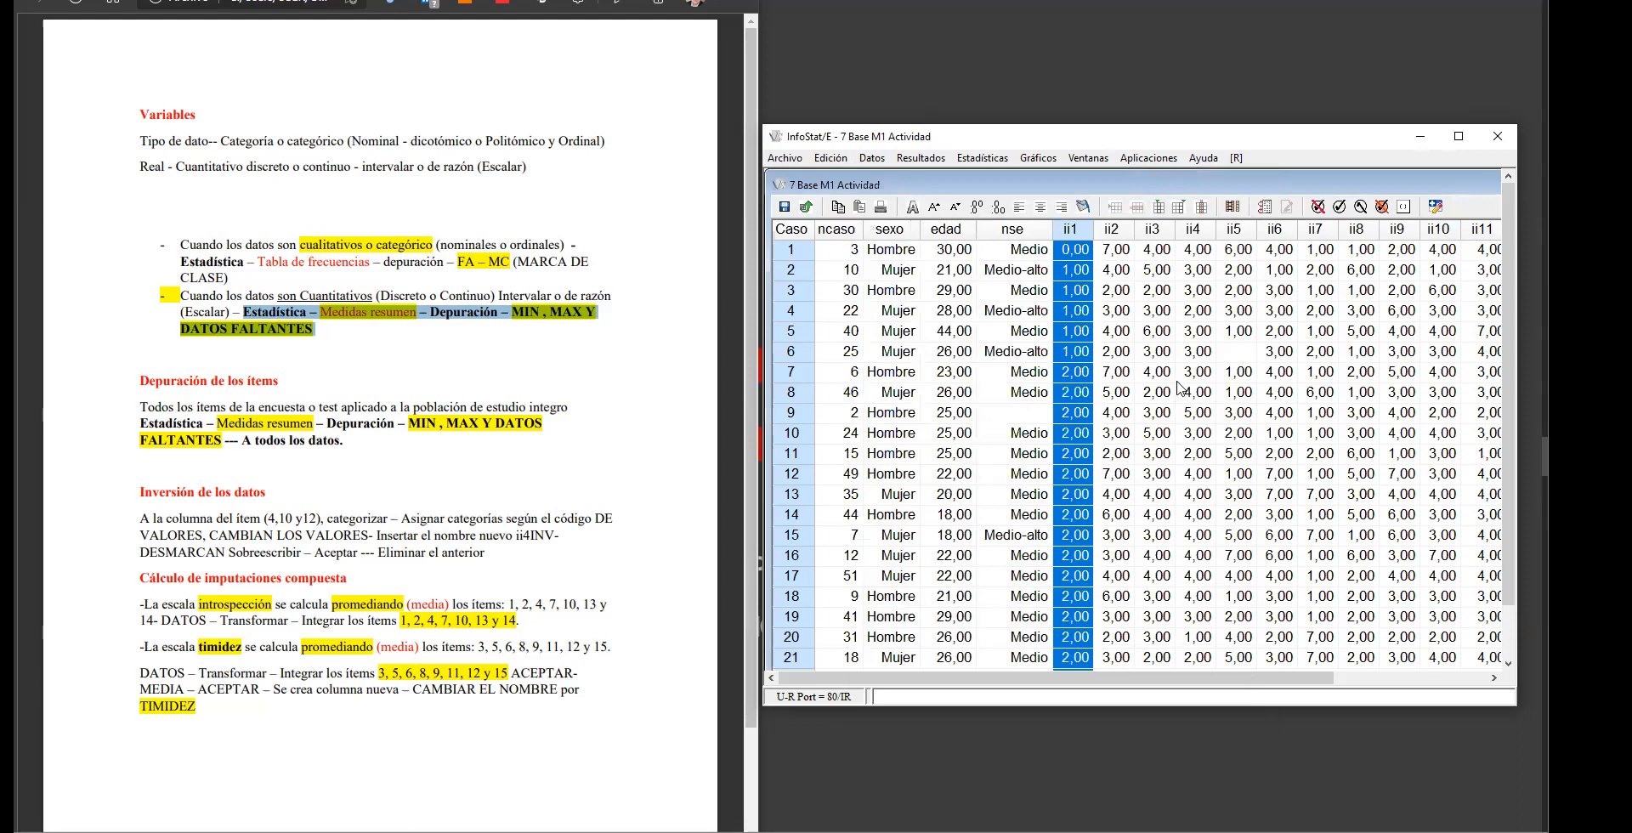
Step: Look through the sorted ii1 column and select the first record to check its ncaso and ii1 value
{"action": "scroll", "coordinate": [1177, 388], "scroll_direction": "down", "scroll_amount": 5}
{"action": "scroll", "coordinate": [1172, 388], "scroll_direction": "up", "scroll_amount": 2}
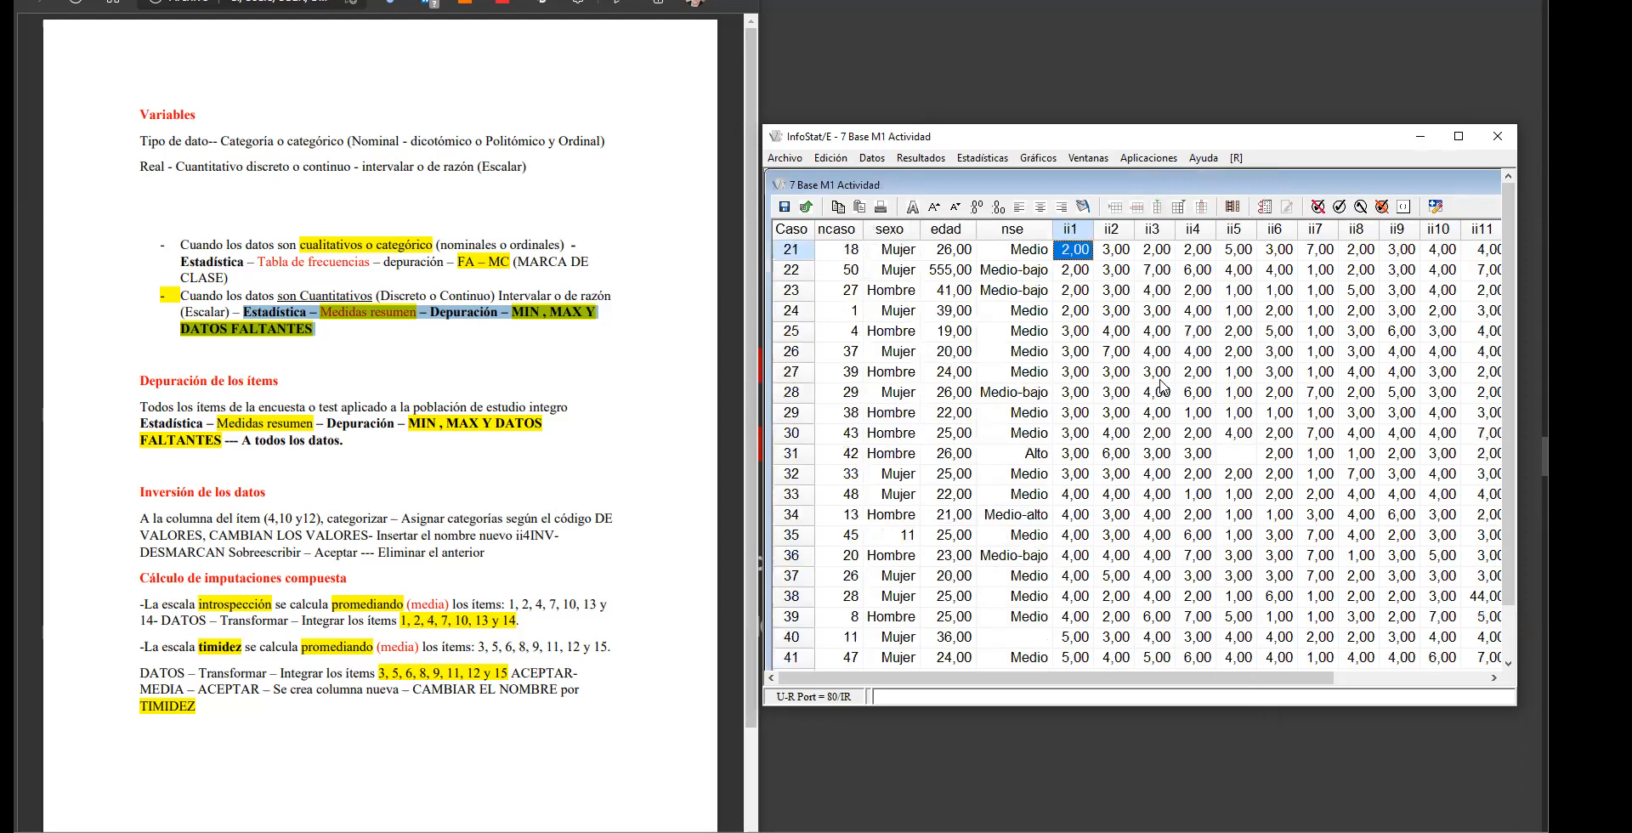
{"action": "scroll", "coordinate": [1163, 388], "scroll_direction": "up", "scroll_amount": 4}
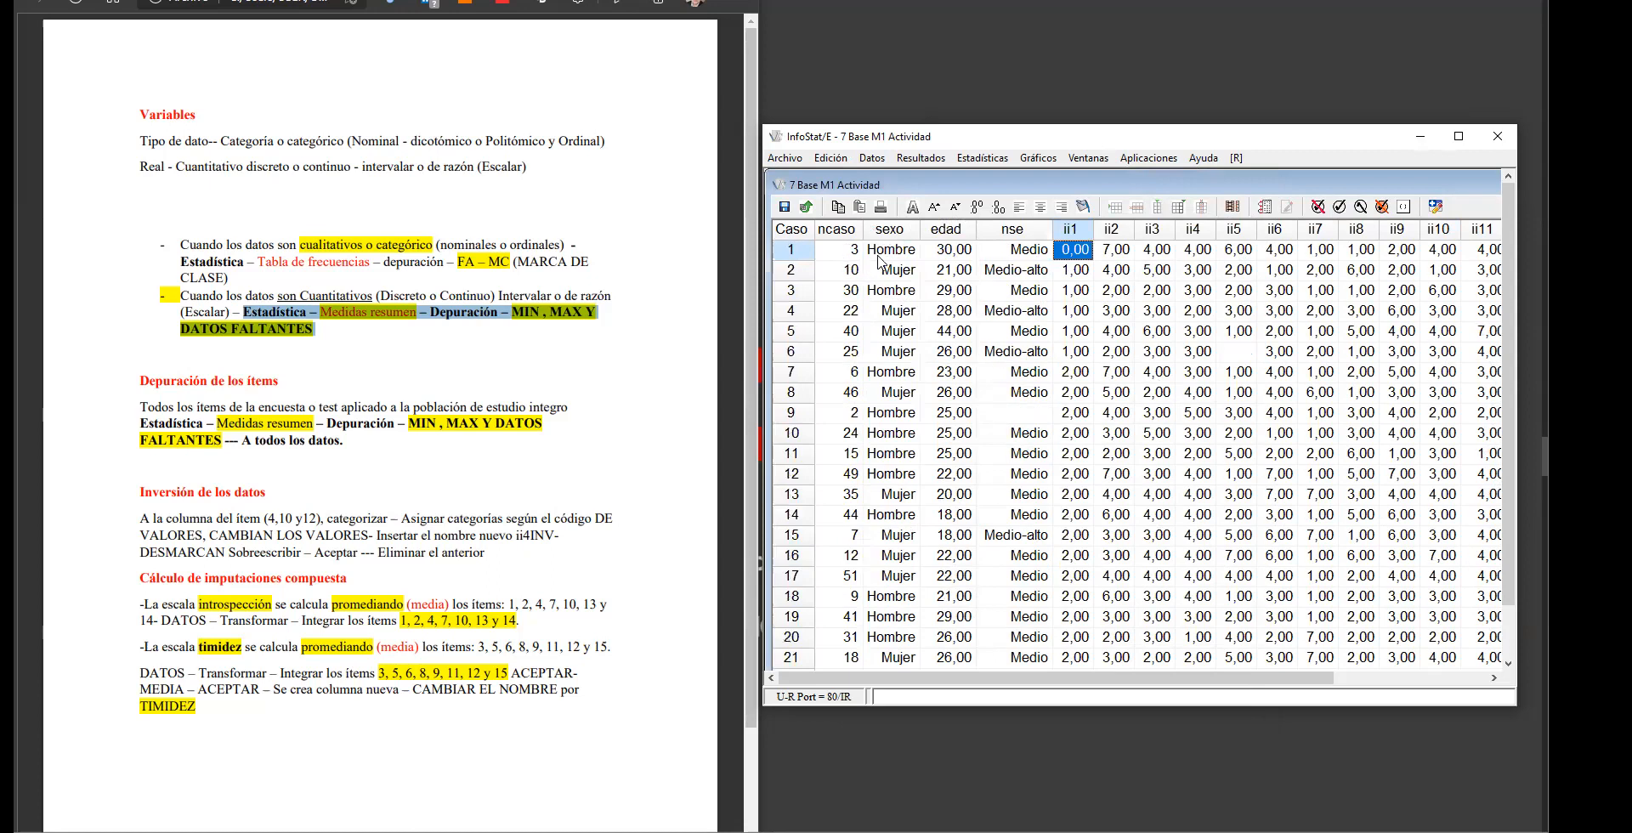
{"action": "left_click", "coordinate": [802, 255]}
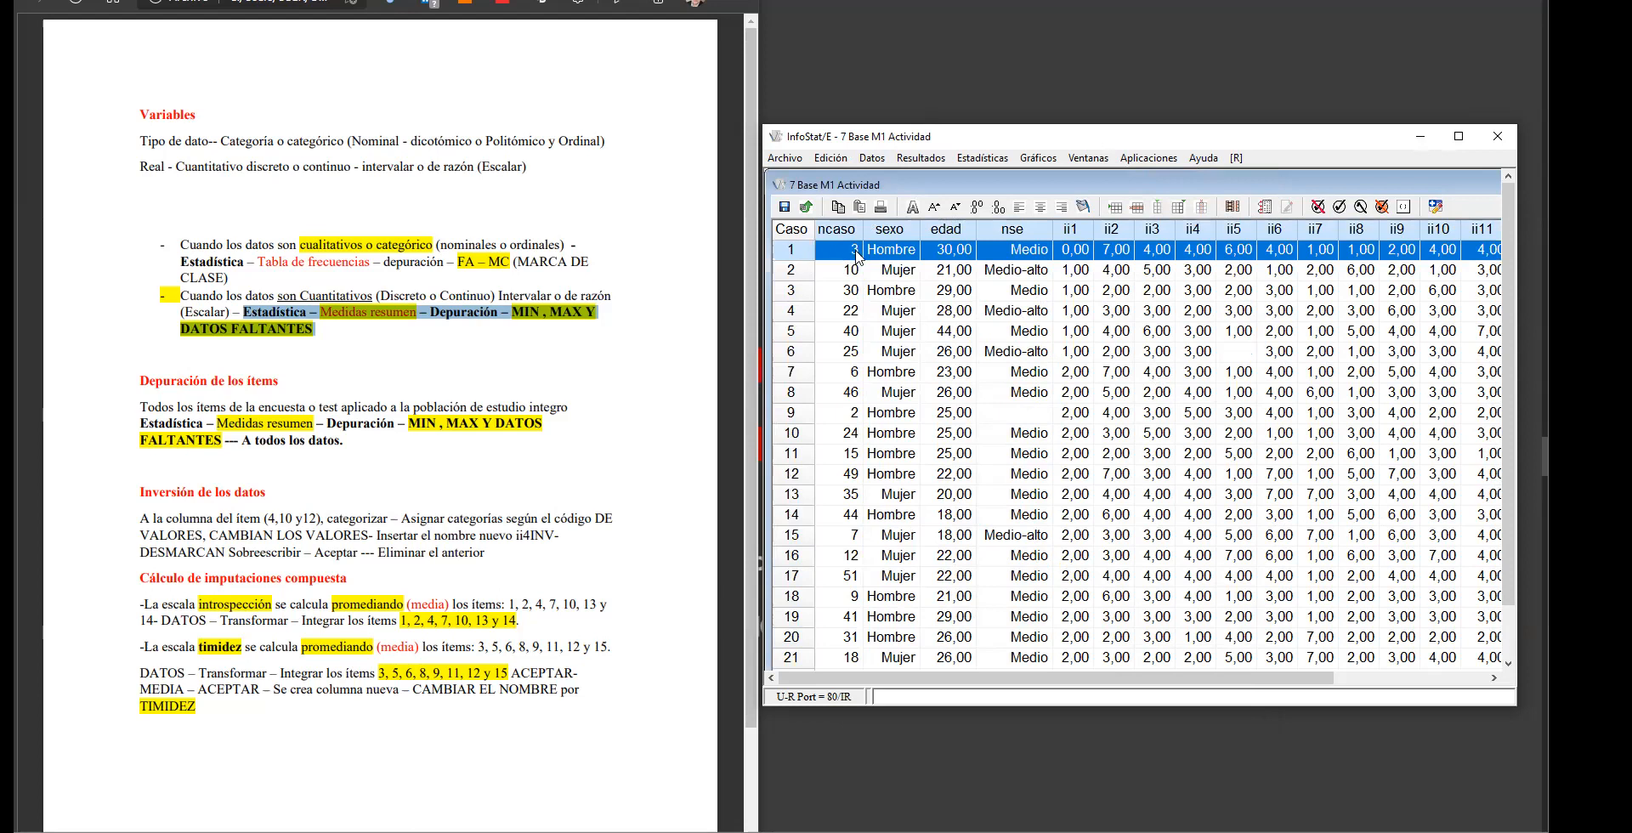
{"action": "left_click", "coordinate": [1057, 275]}
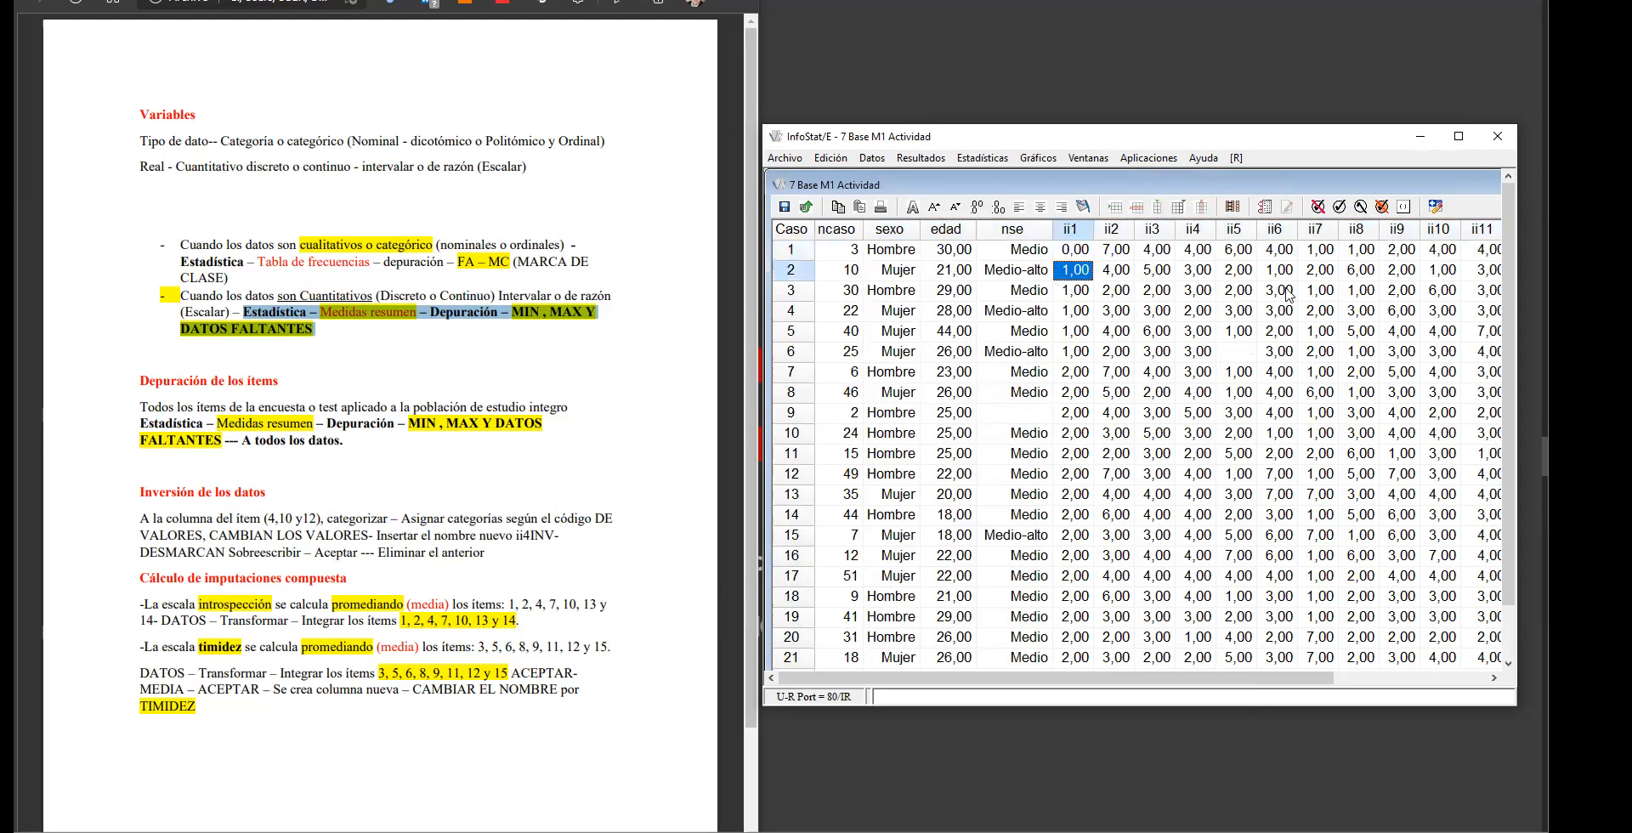
Step: Rearrange the data table and minimized results in the enlarged InfoStat window, maximize the results inside it, and restore the main window's size
{"action": "left_click", "coordinate": [1457, 137]}
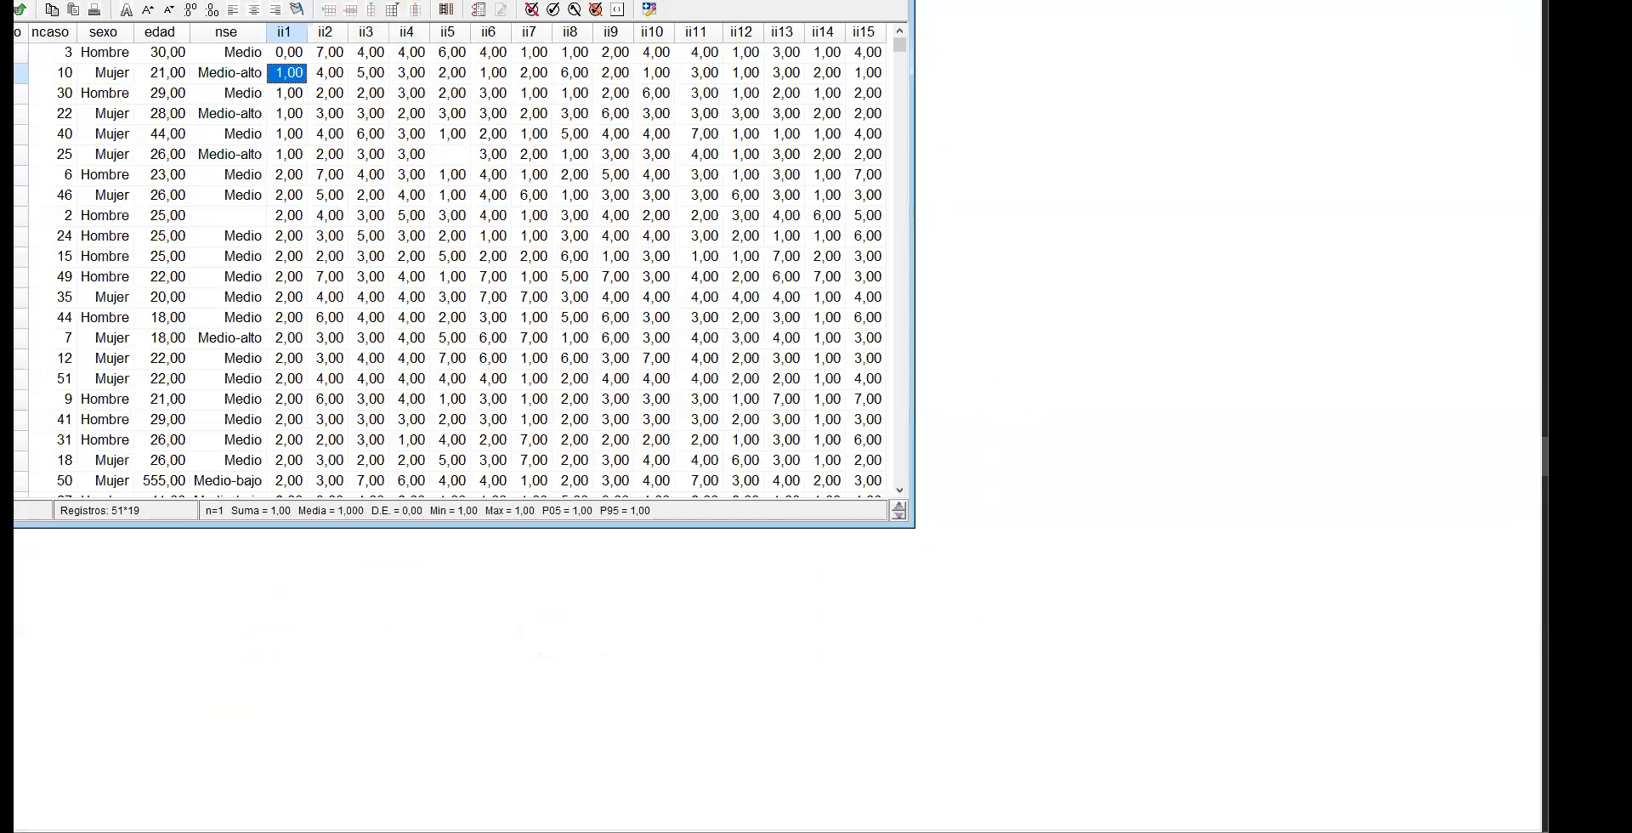
{"action": "left_click_drag", "start_coordinate": [442, 2], "coordinate": [503, 6]}
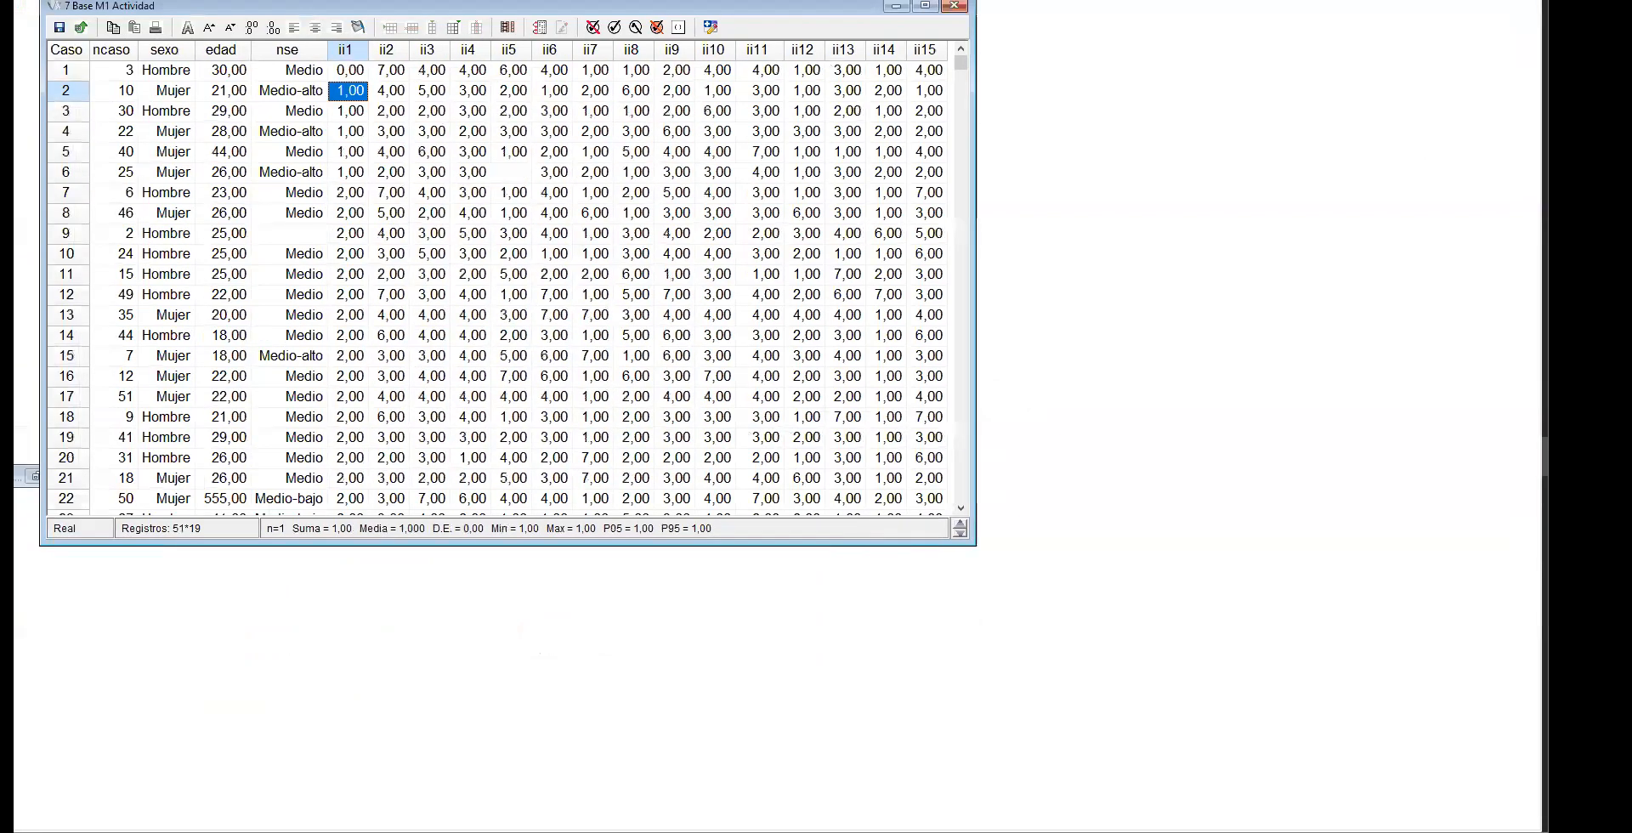
{"action": "left_click_drag", "start_coordinate": [27, 478], "coordinate": [94, 607]}
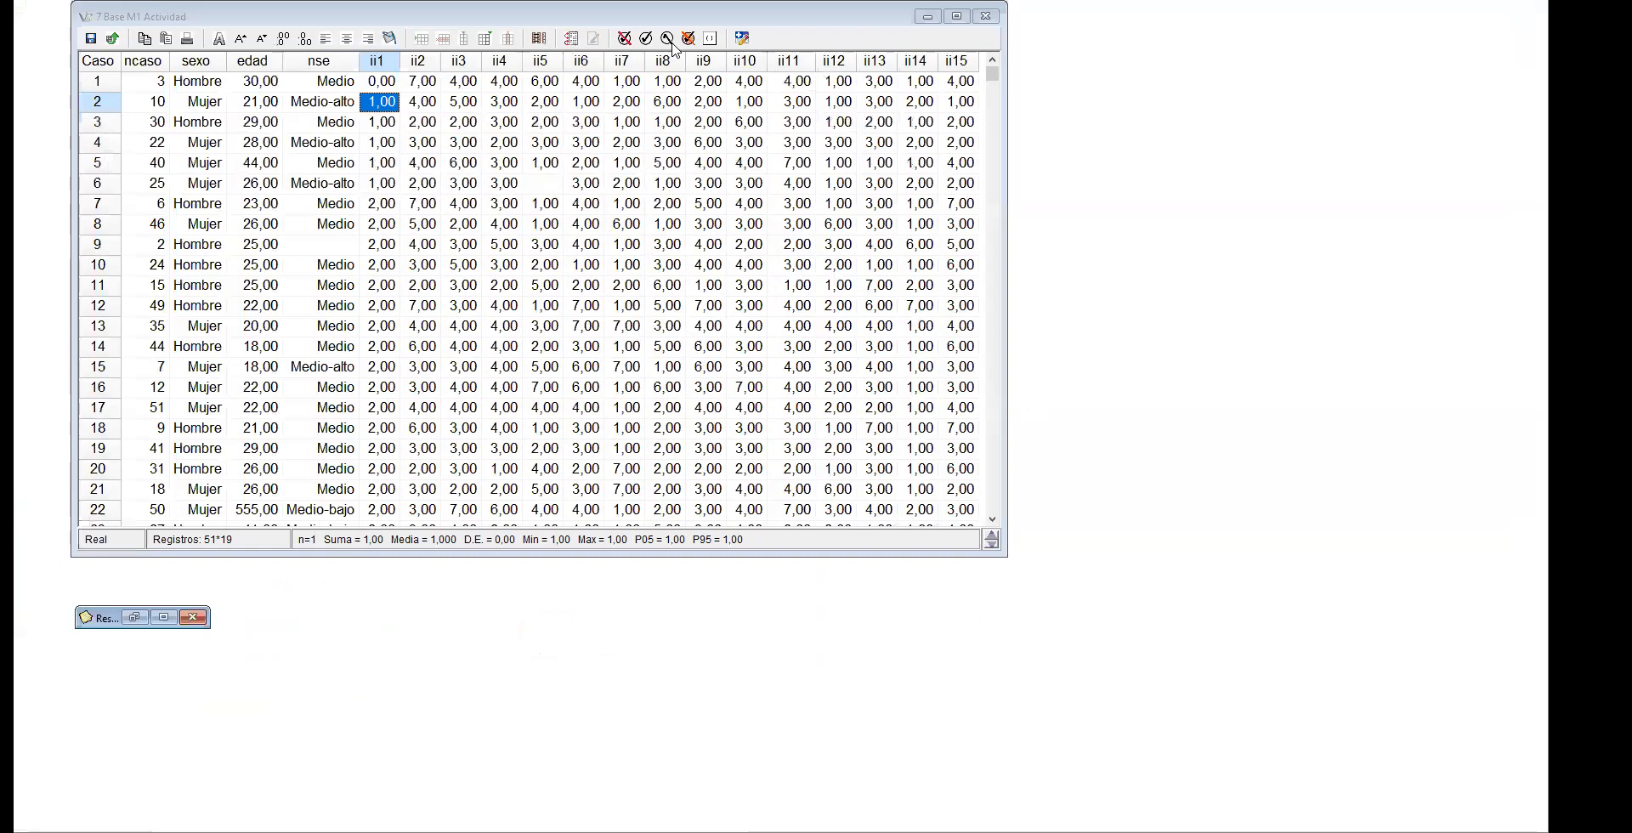
{"action": "left_click", "coordinate": [625, 21]}
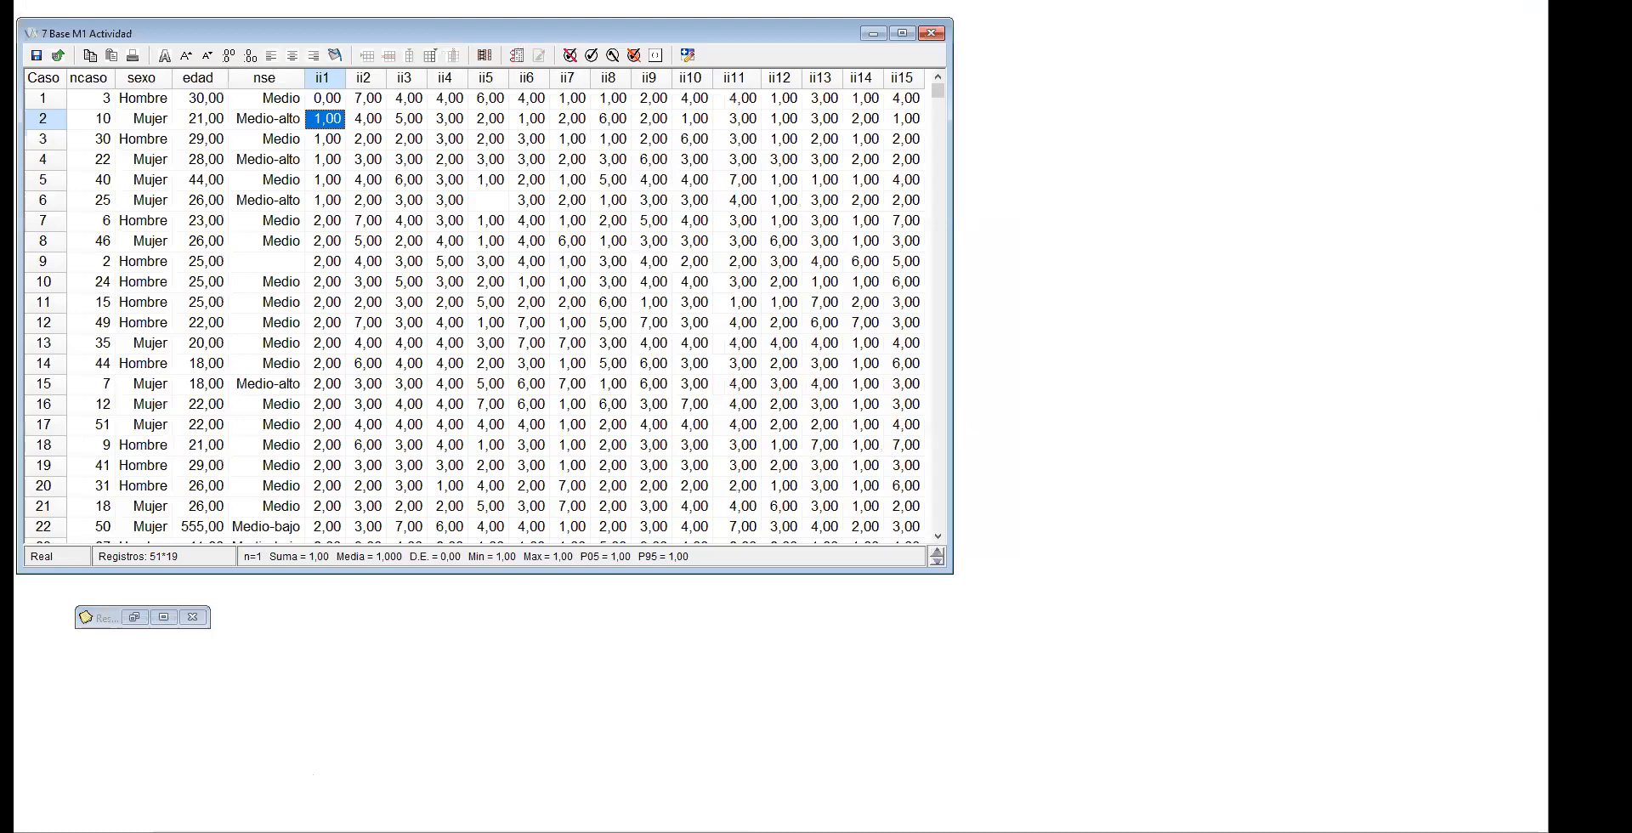
{"action": "left_click", "coordinate": [164, 617]}
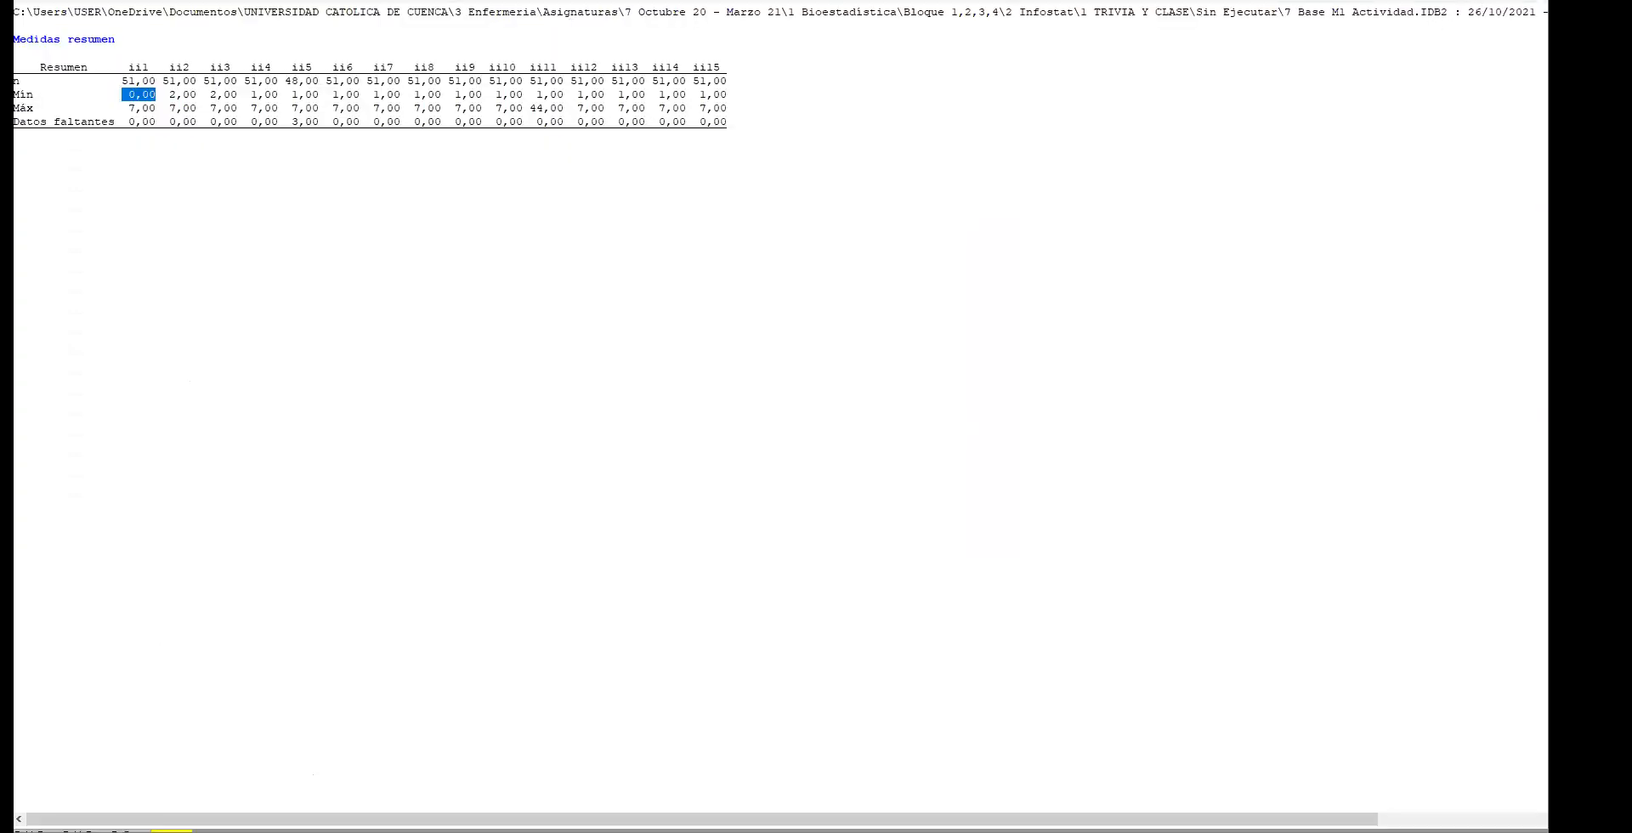
{"action": "left_click", "coordinate": [1577, 0]}
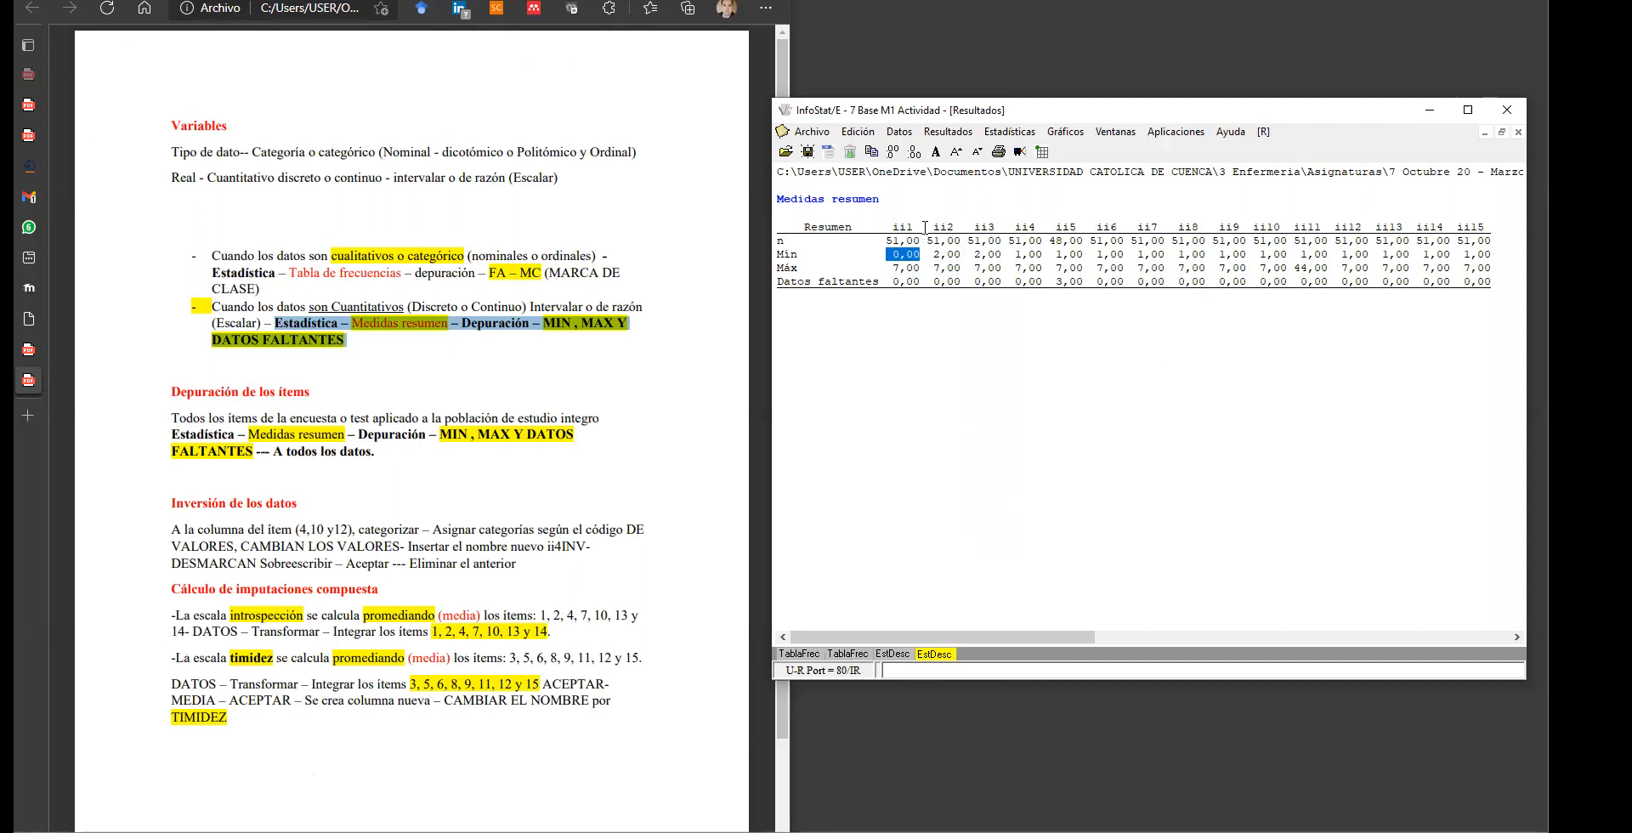
Step: Highlight the ii2 maximum, the ii3 to ii5 headings and the ii5 missing-data value in the summary results
{"action": "left_click_drag", "start_coordinate": [929, 227], "coordinate": [964, 270]}
{"action": "left_click", "coordinate": [958, 269]}
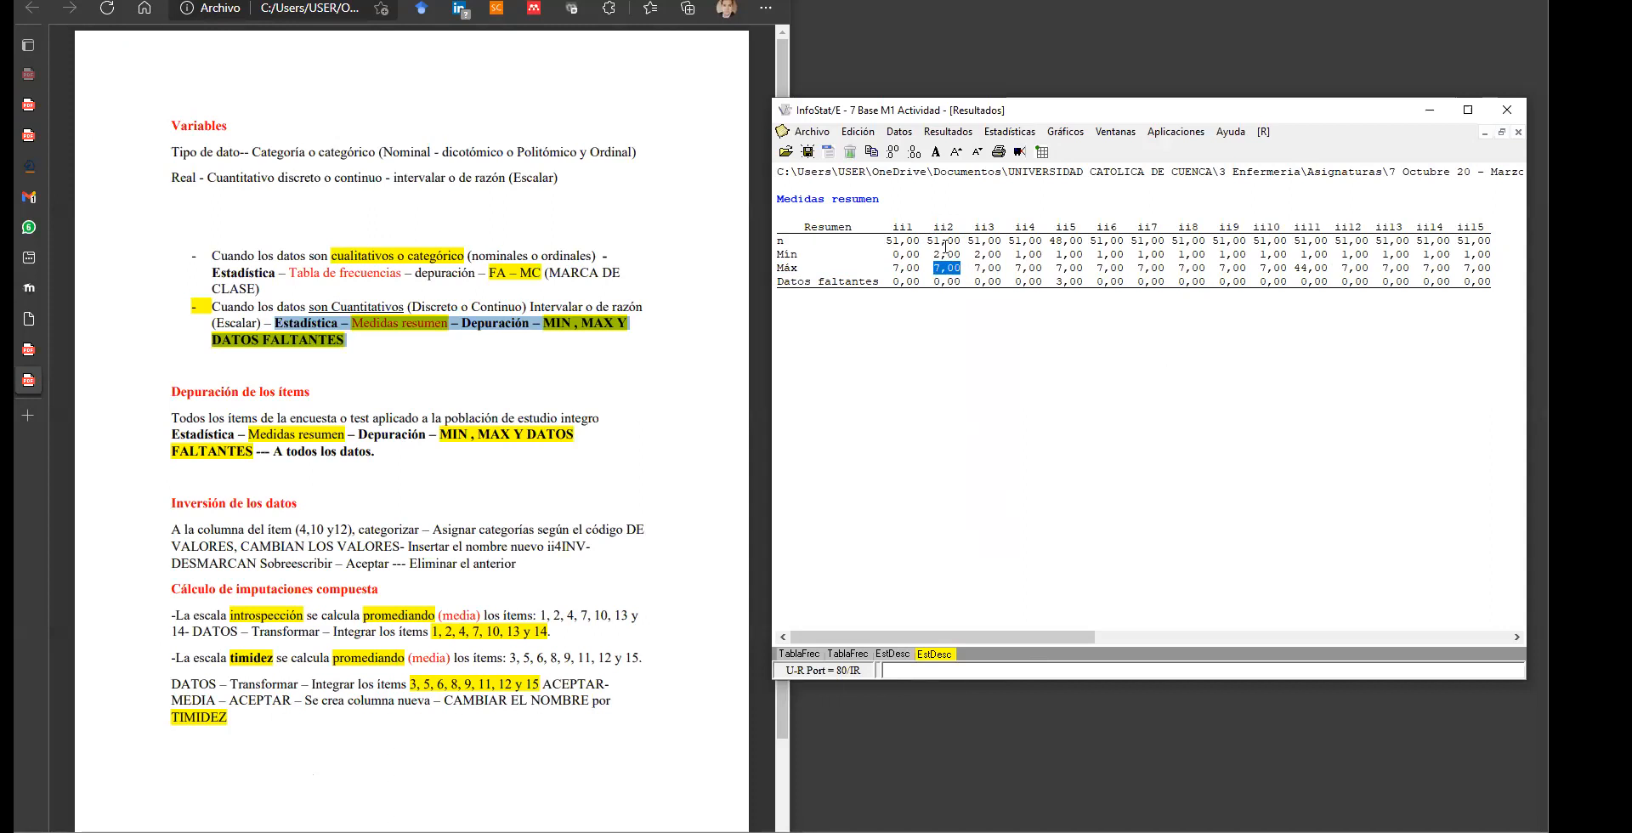
{"action": "left_click_drag", "start_coordinate": [975, 227], "coordinate": [1082, 228]}
{"action": "left_click_drag", "start_coordinate": [1055, 282], "coordinate": [1085, 284]}
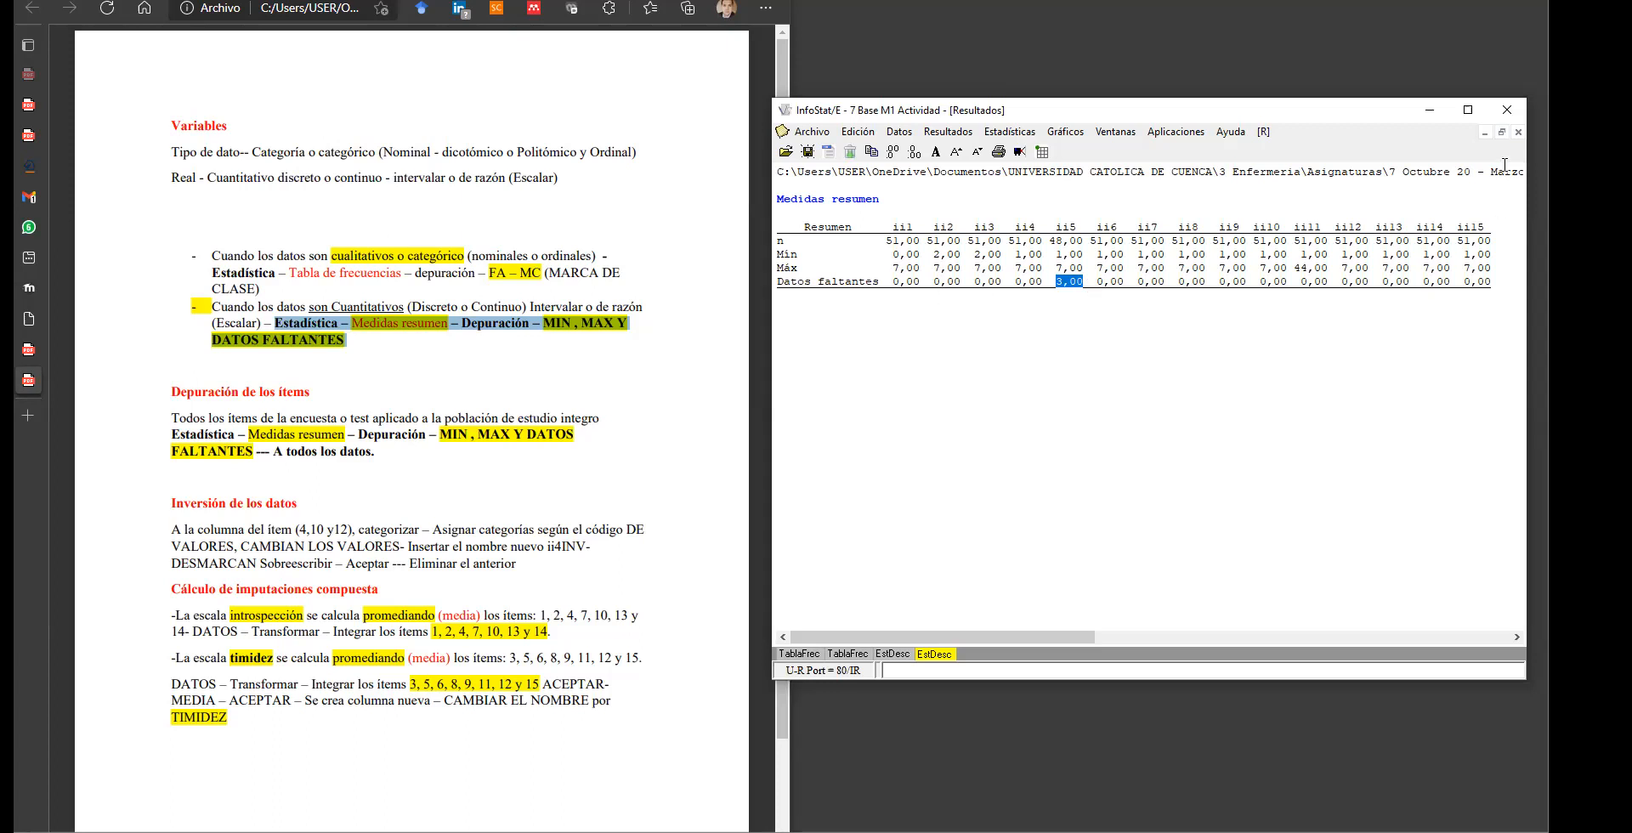
Step: Minimize the summary results and sort the data table by ii5 from lowest to highest
{"action": "left_click", "coordinate": [1484, 133]}
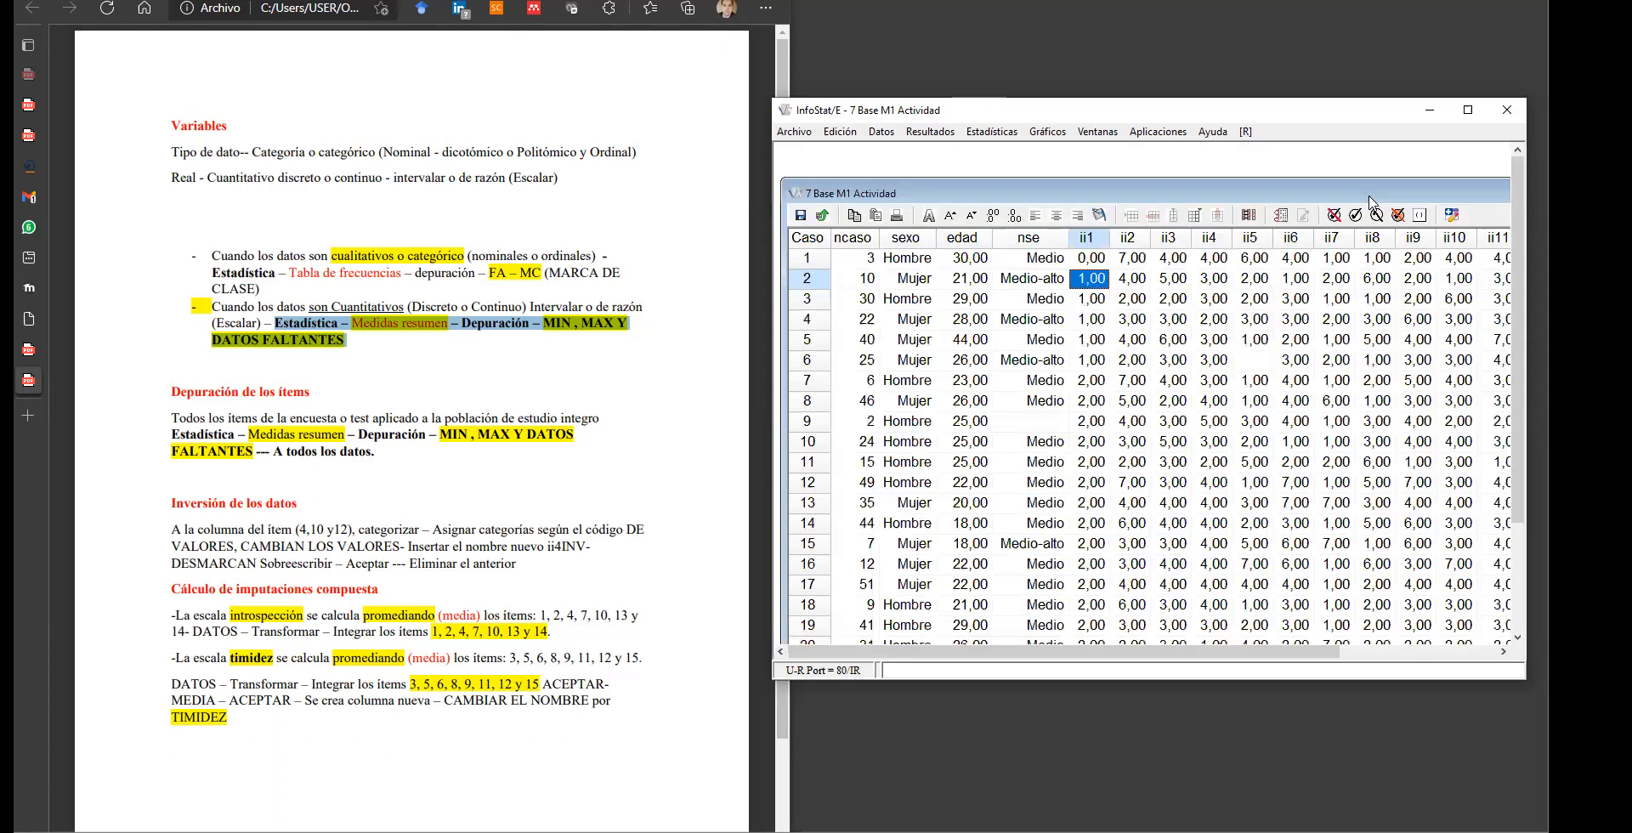
{"action": "left_click", "coordinate": [1248, 238]}
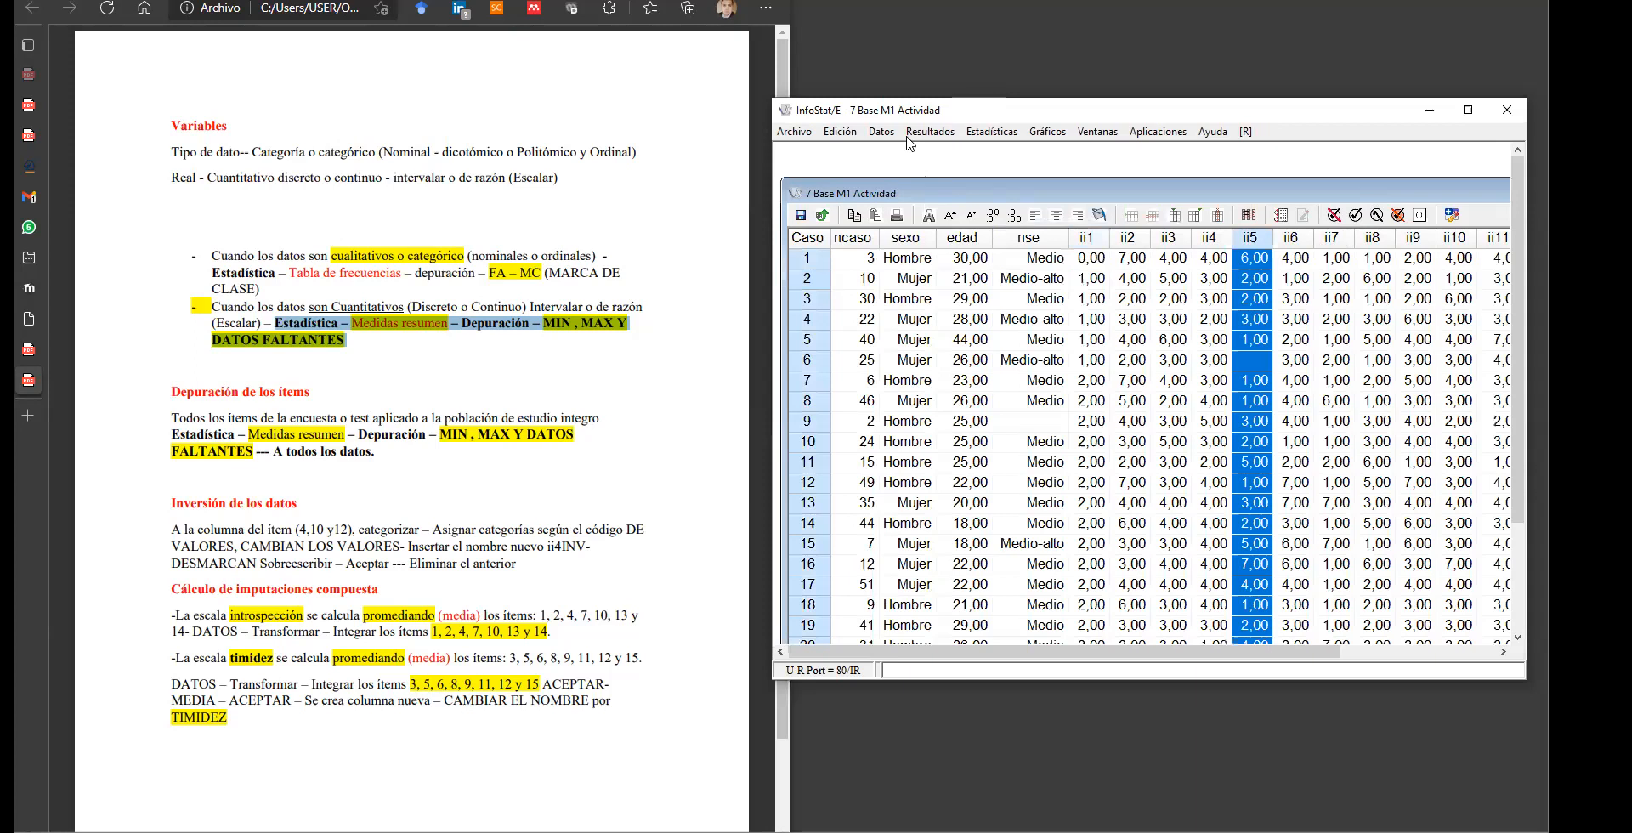
{"action": "left_click", "coordinate": [880, 132]}
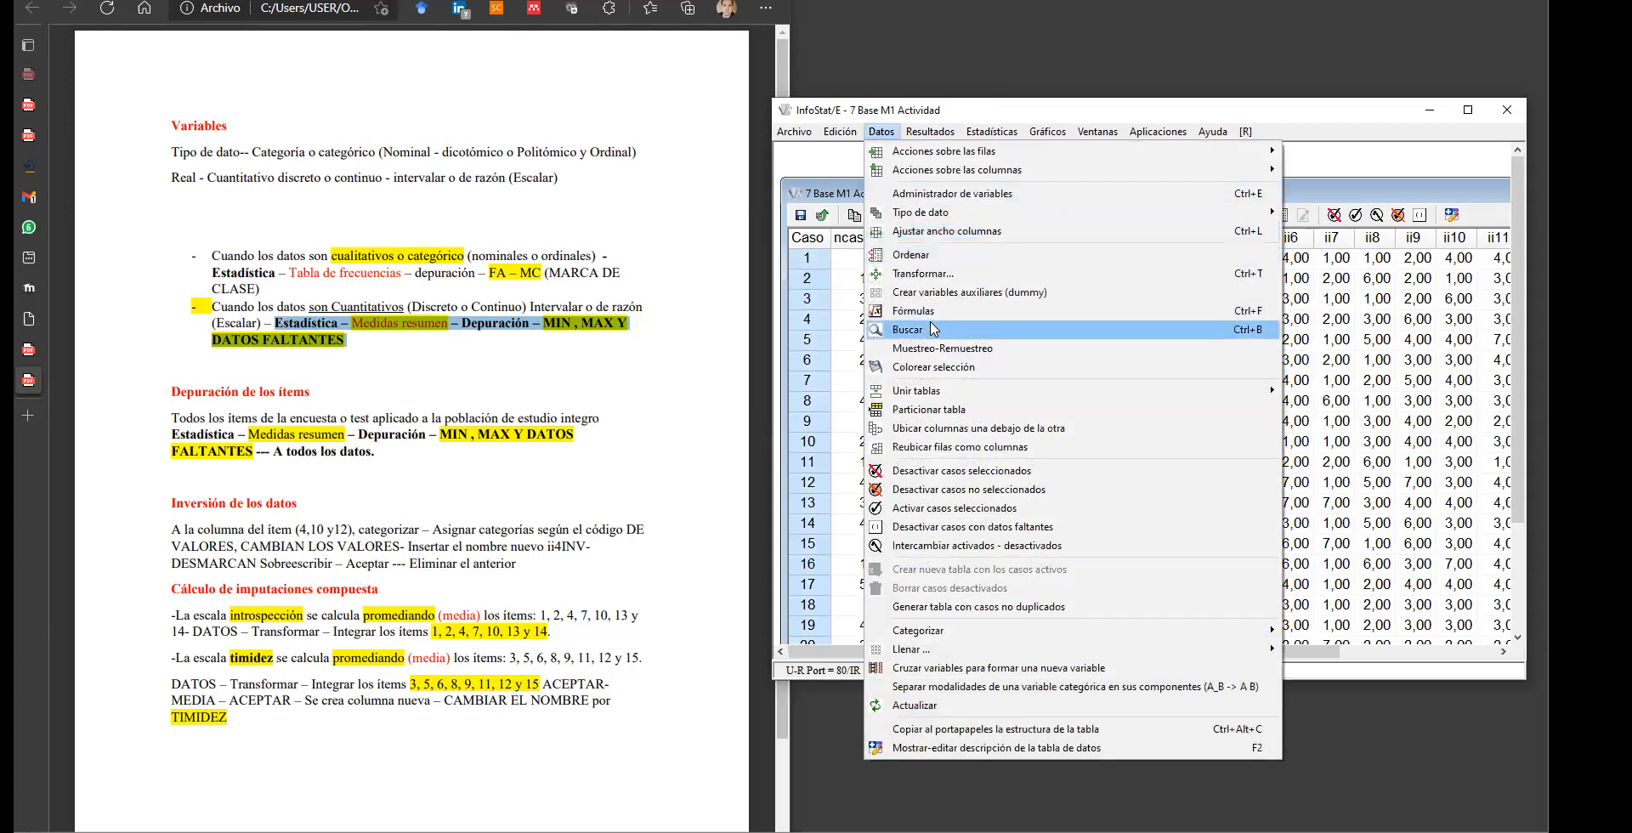
{"action": "left_click", "coordinate": [935, 255]}
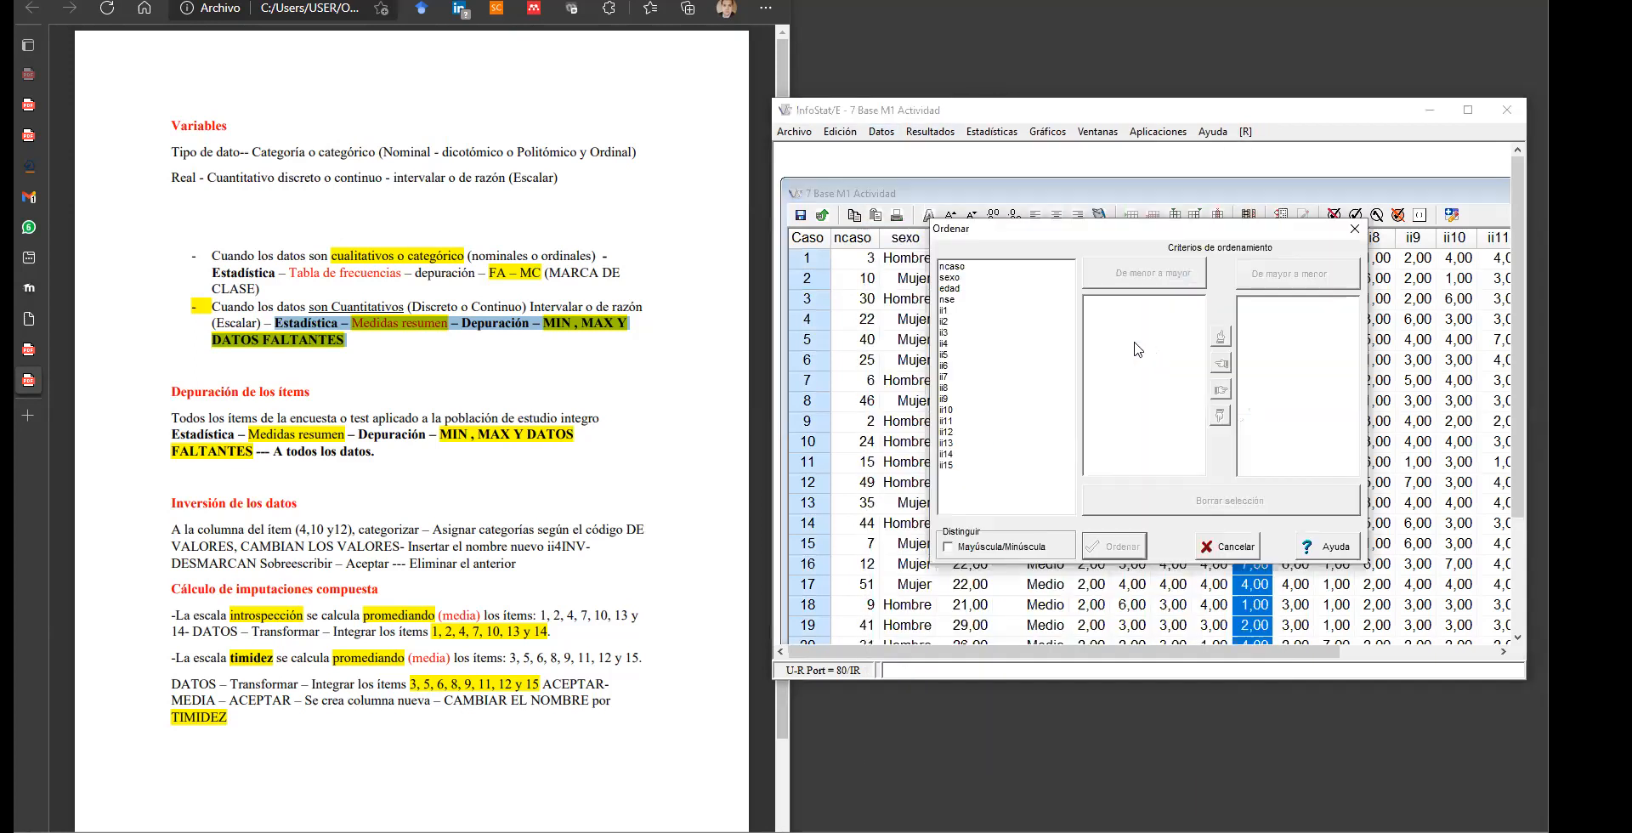
{"action": "left_click", "coordinate": [945, 354]}
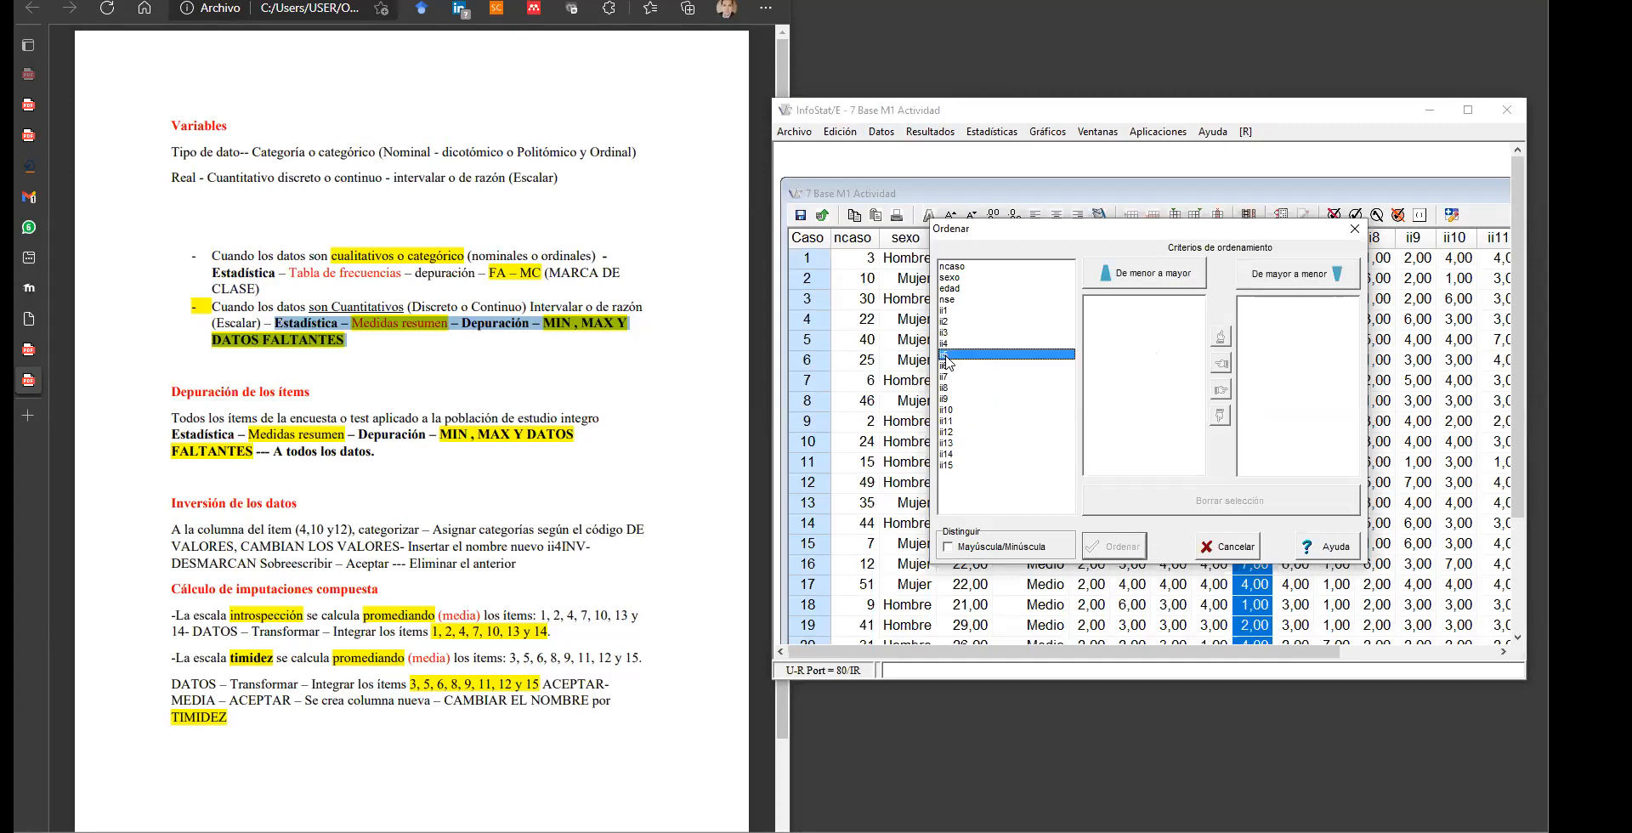
{"action": "left_click", "coordinate": [1149, 274]}
{"action": "left_click", "coordinate": [1105, 546]}
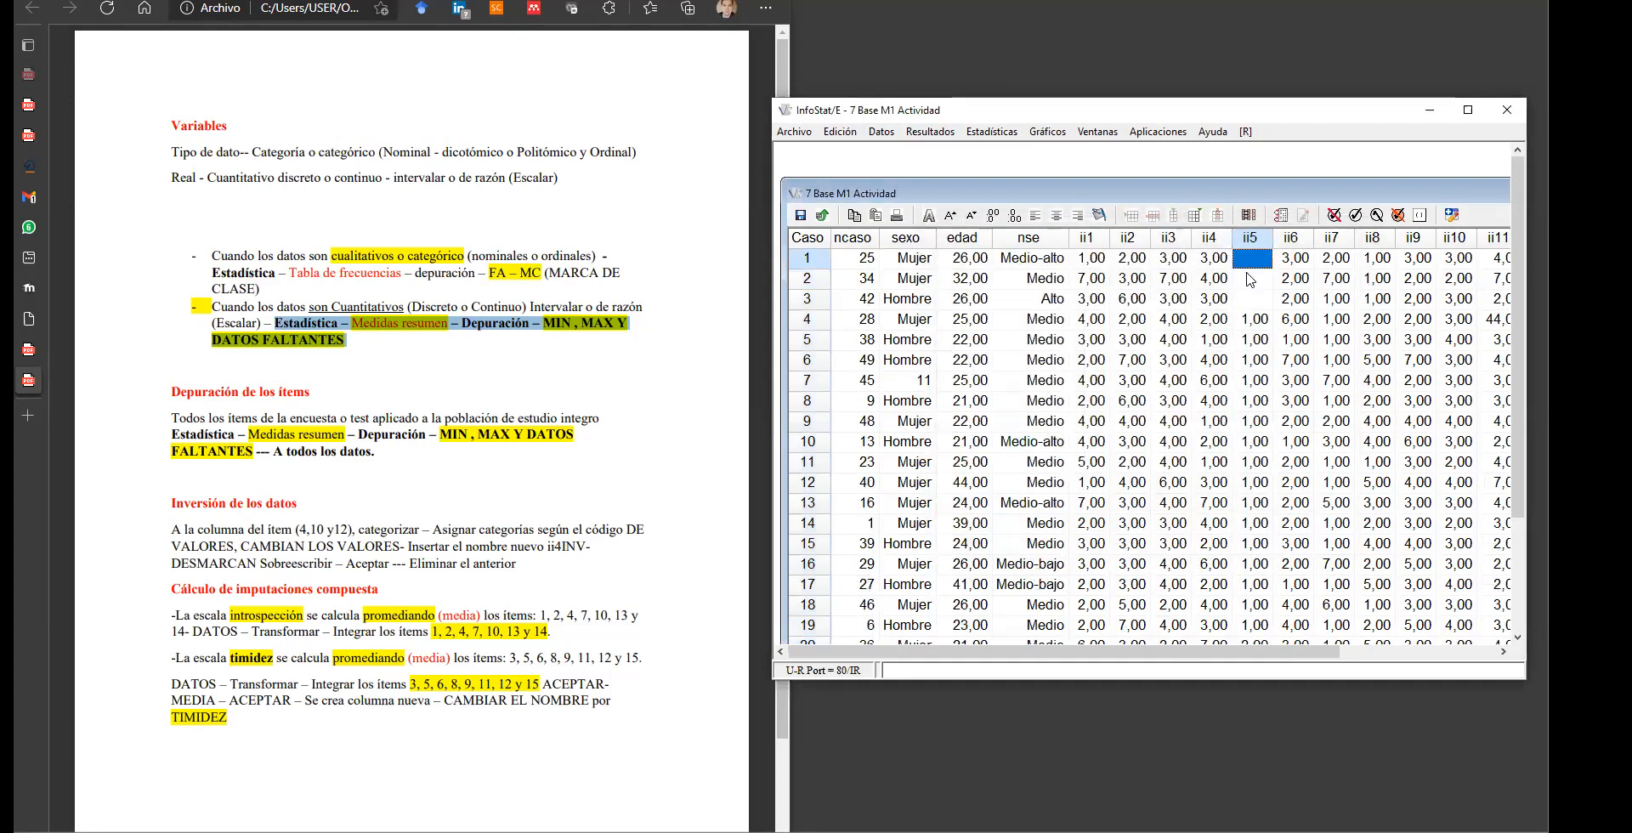
Step: Check the blank ii5 cells in the first three rows and the ncaso identifiers of those records
{"action": "left_click", "coordinate": [1249, 281]}
{"action": "left_click", "coordinate": [1250, 305]}
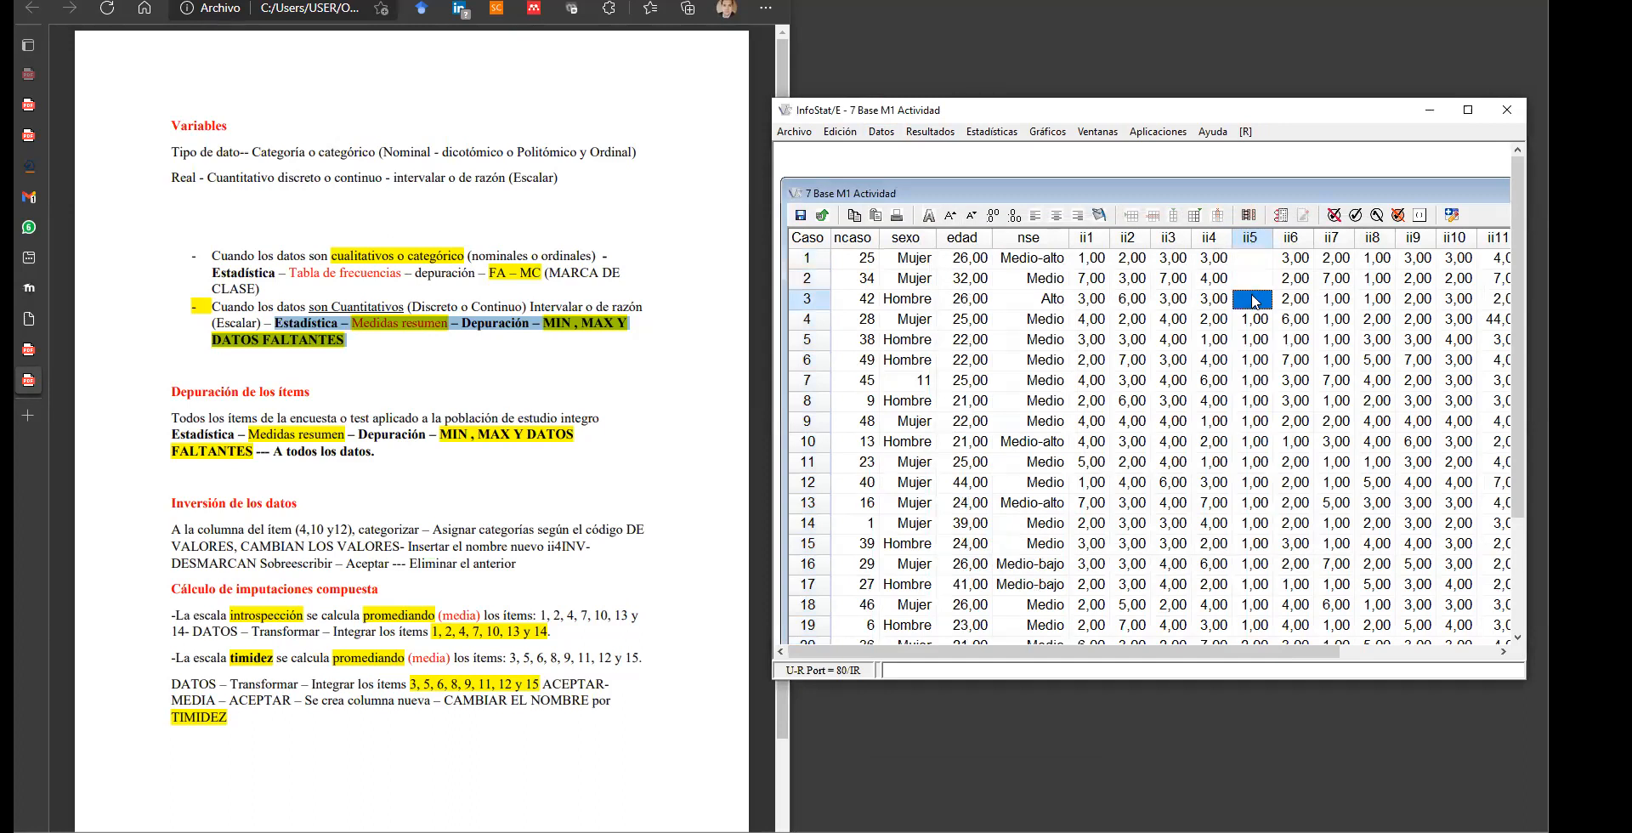
{"action": "left_click", "coordinate": [1252, 262]}
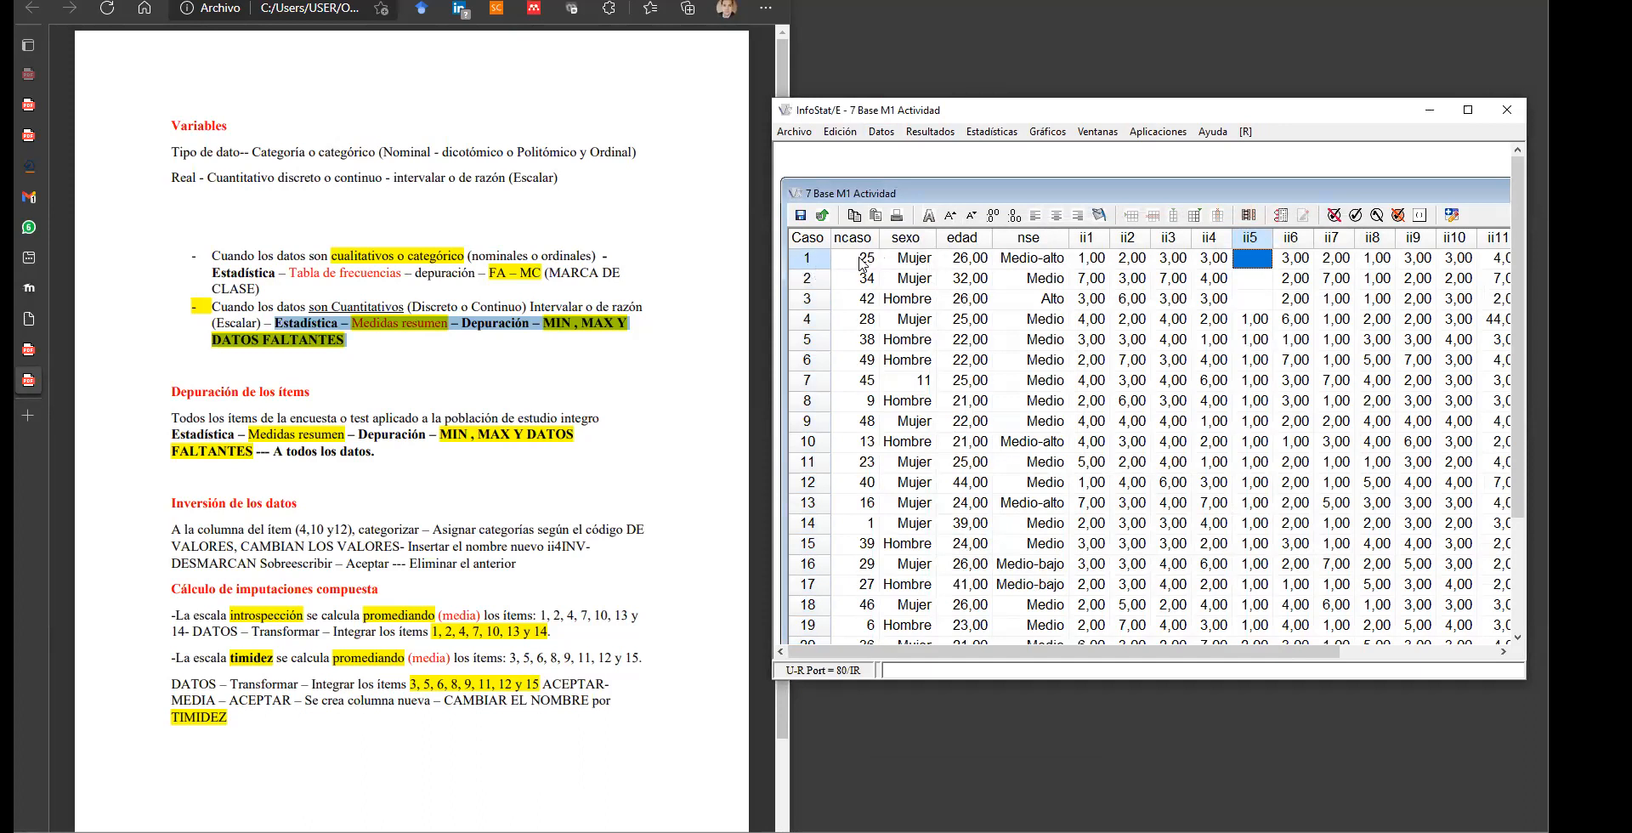
{"action": "left_click", "coordinate": [1036, 45]}
{"action": "mouse_move", "coordinate": [893, 240]}
{"action": "left_mouse_down"}
{"action": "mouse_move", "coordinate": [863, 251]}
{"action": "mouse_move", "coordinate": [852, 289]}
{"action": "mouse_move", "coordinate": [901, 270]}
{"action": "mouse_move", "coordinate": [884, 245]}
{"action": "left_mouse_up"}
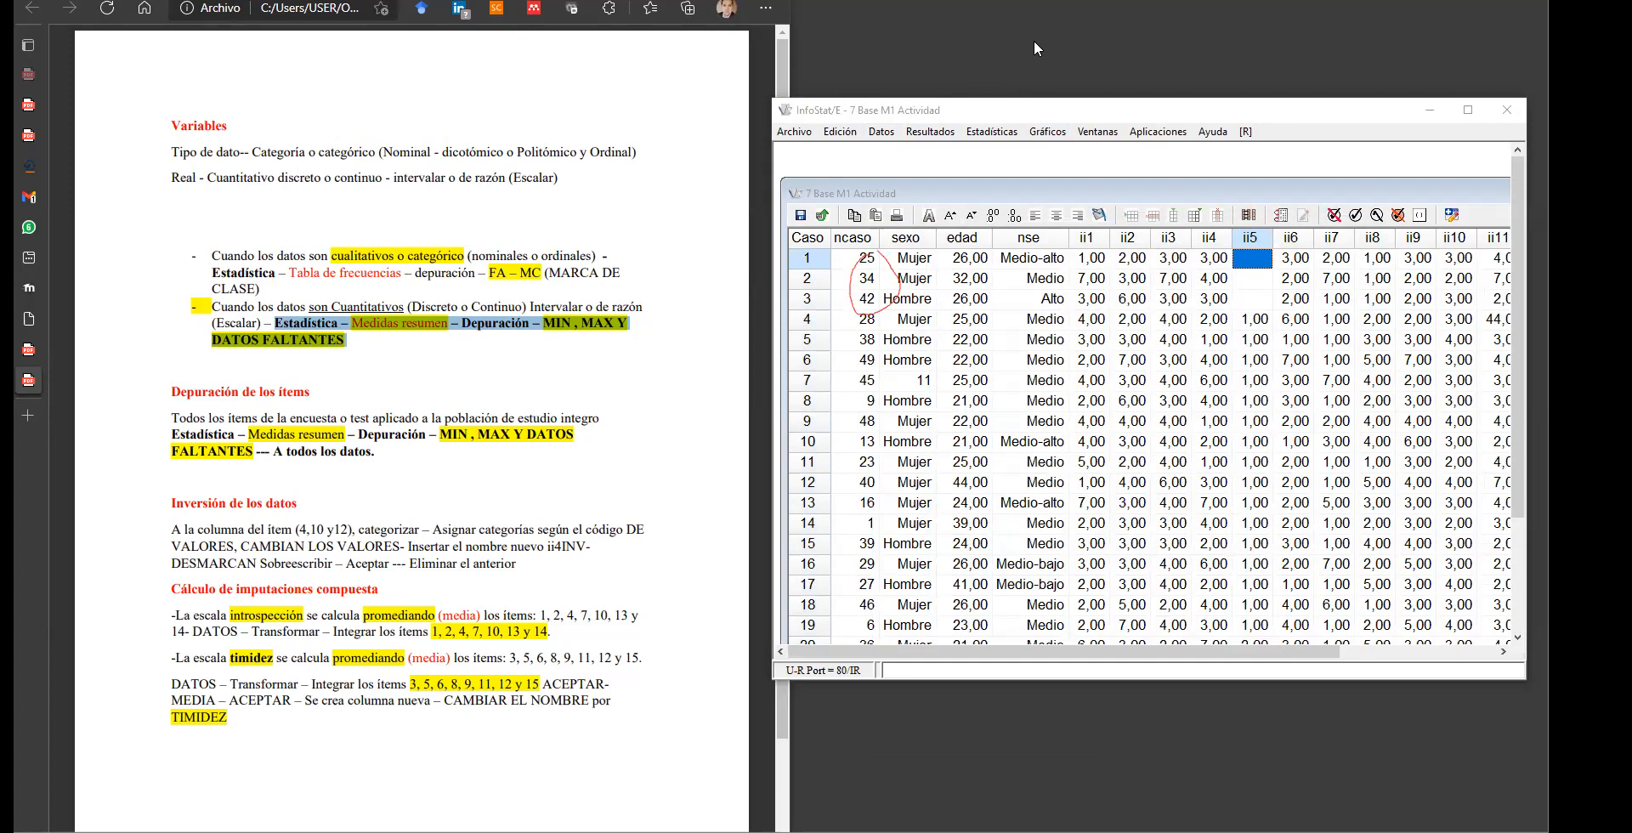
{"action": "left_click", "coordinate": [1088, 68]}
Step: Bring up the summary results beside the notes and highlight the item headings from ii6 to ii11
{"action": "left_click", "coordinate": [1468, 113]}
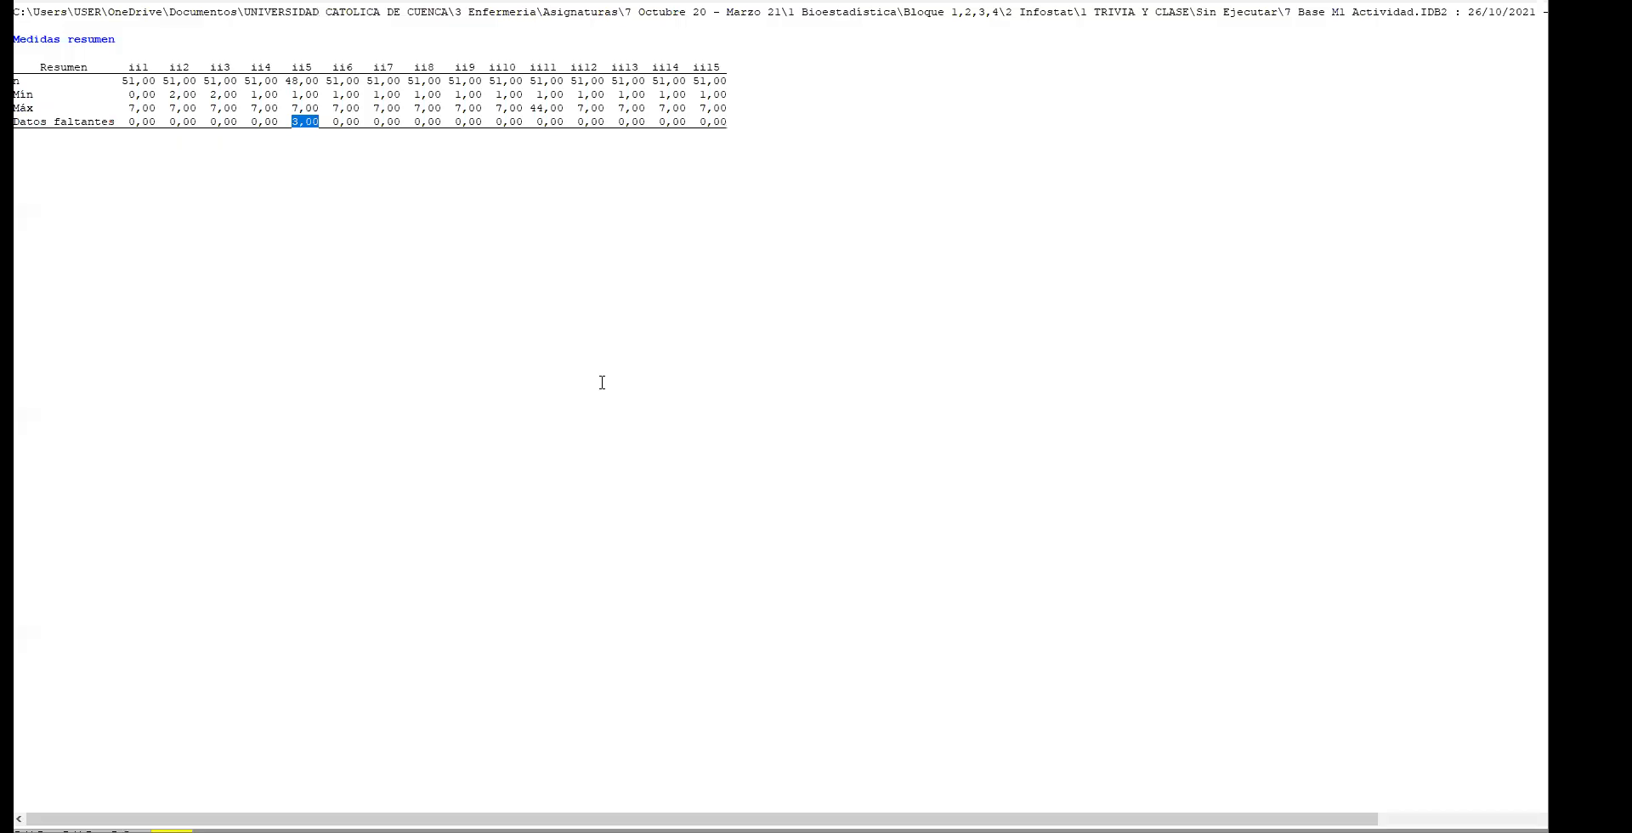
{"action": "left_click_drag", "start_coordinate": [807, 0], "coordinate": [1136, 85]}
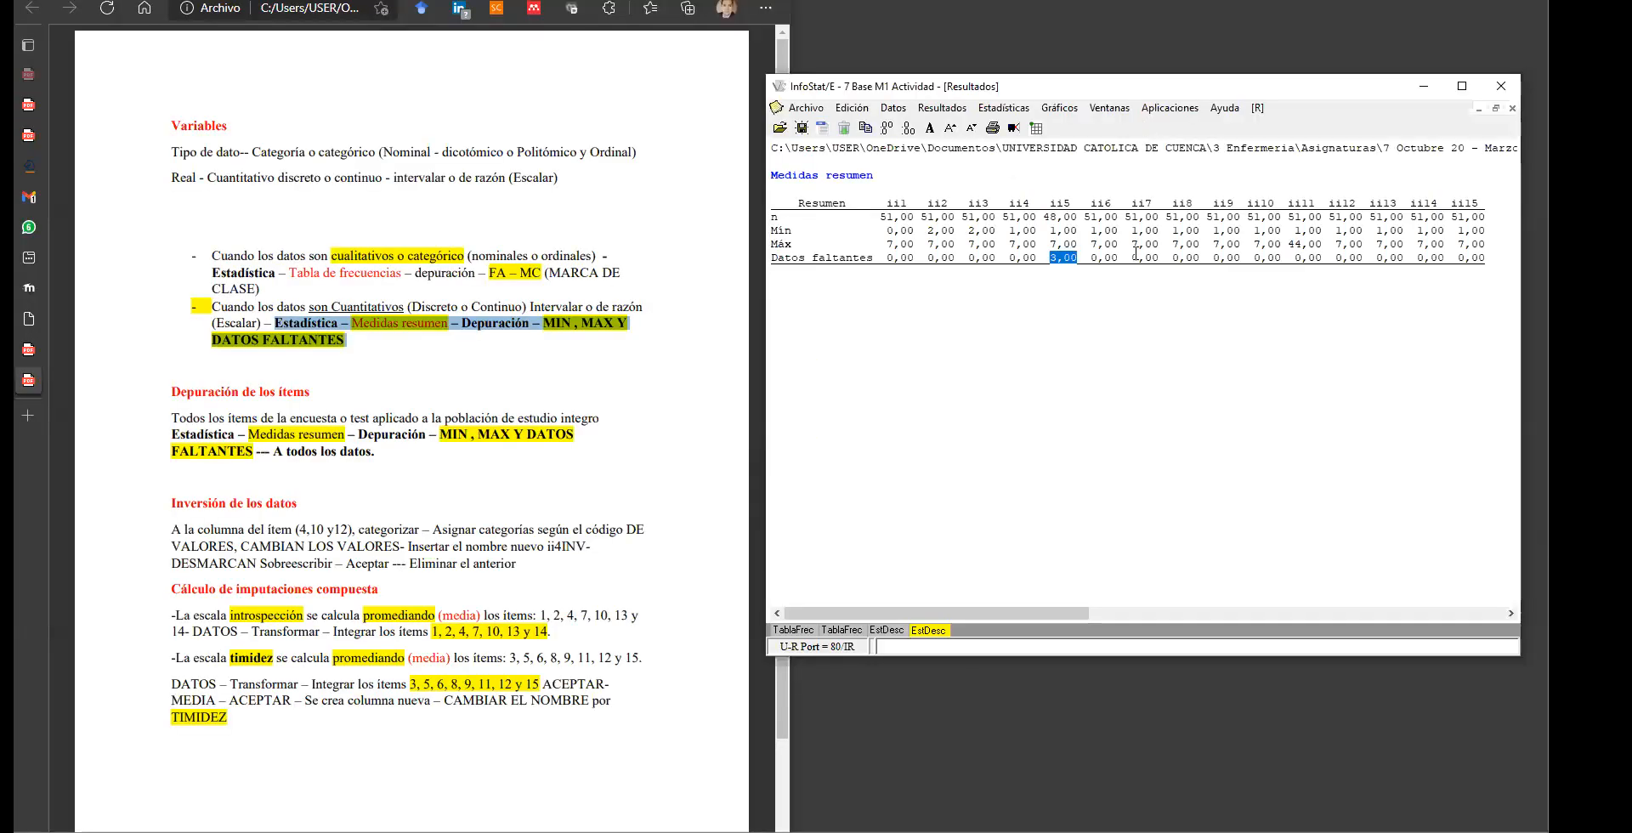
{"action": "left_click_drag", "start_coordinate": [1093, 204], "coordinate": [1115, 204]}
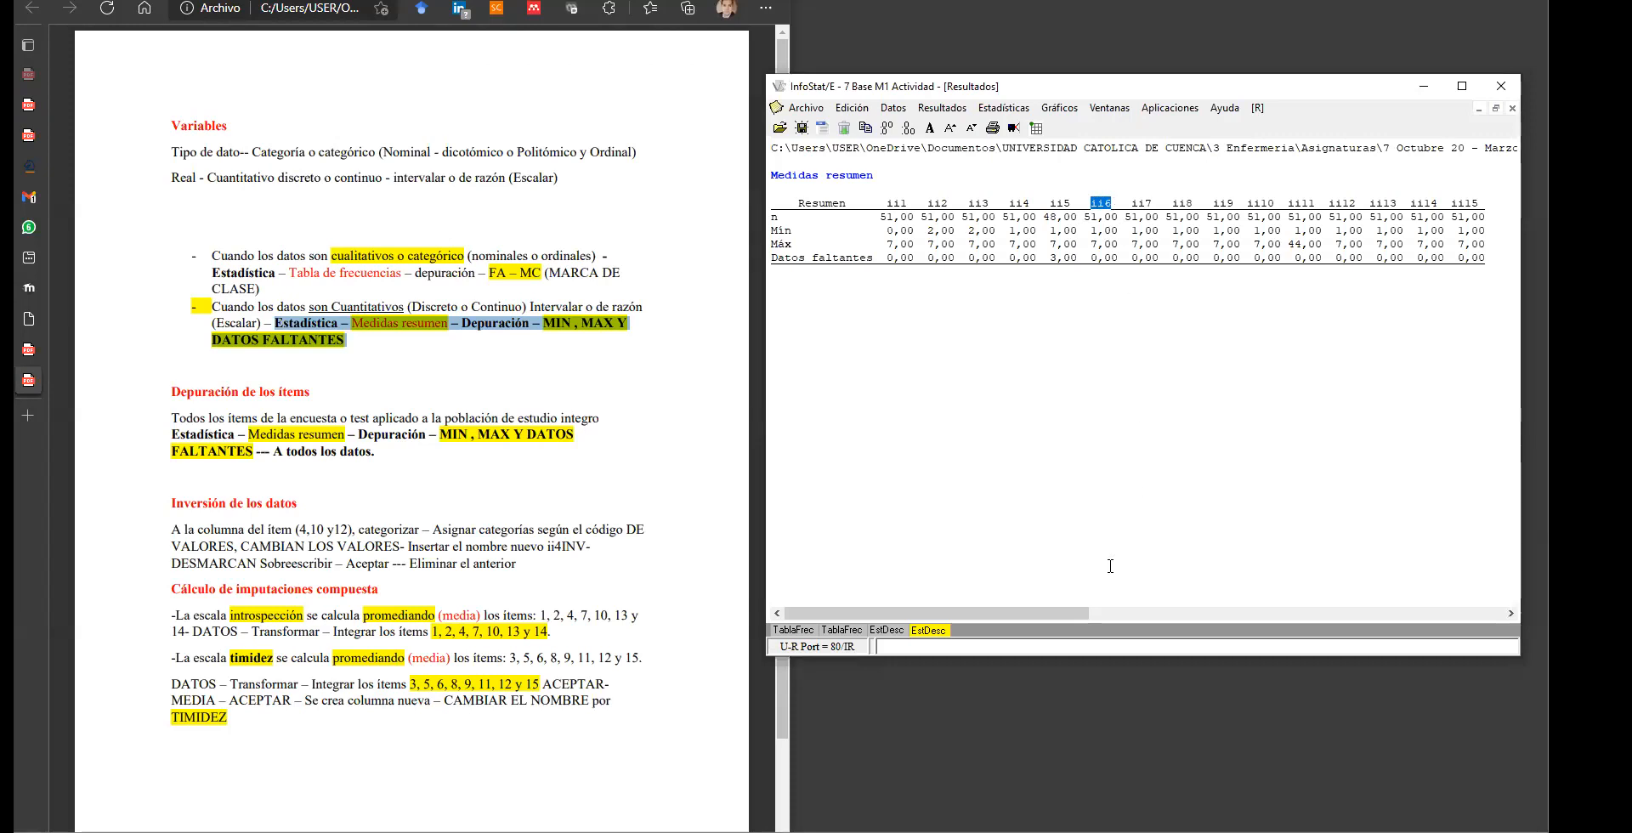
{"action": "left_click_drag", "start_coordinate": [1126, 204], "coordinate": [1158, 204]}
{"action": "left_click_drag", "start_coordinate": [1174, 202], "coordinate": [1288, 206]}
{"action": "left_click_drag", "start_coordinate": [1288, 204], "coordinate": [1313, 204]}
{"action": "left_click_drag", "start_coordinate": [1315, 204], "coordinate": [1287, 204]}
Step: Minimize the summary results and sort the data table by ii11 from lowest to highest
{"action": "left_click", "coordinate": [1479, 108]}
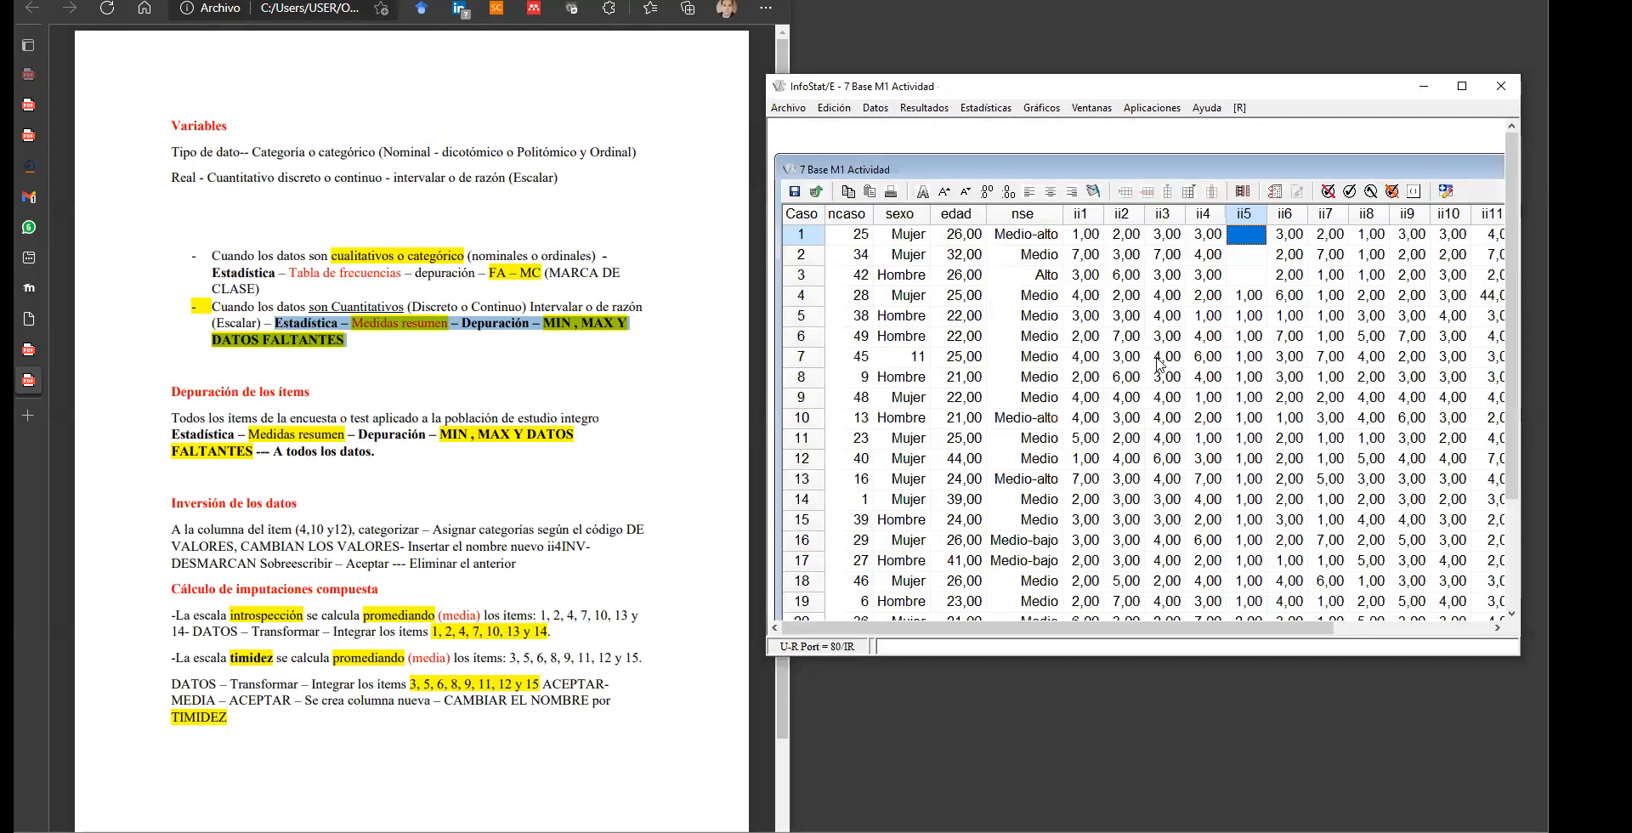
{"action": "left_click", "coordinate": [1486, 216]}
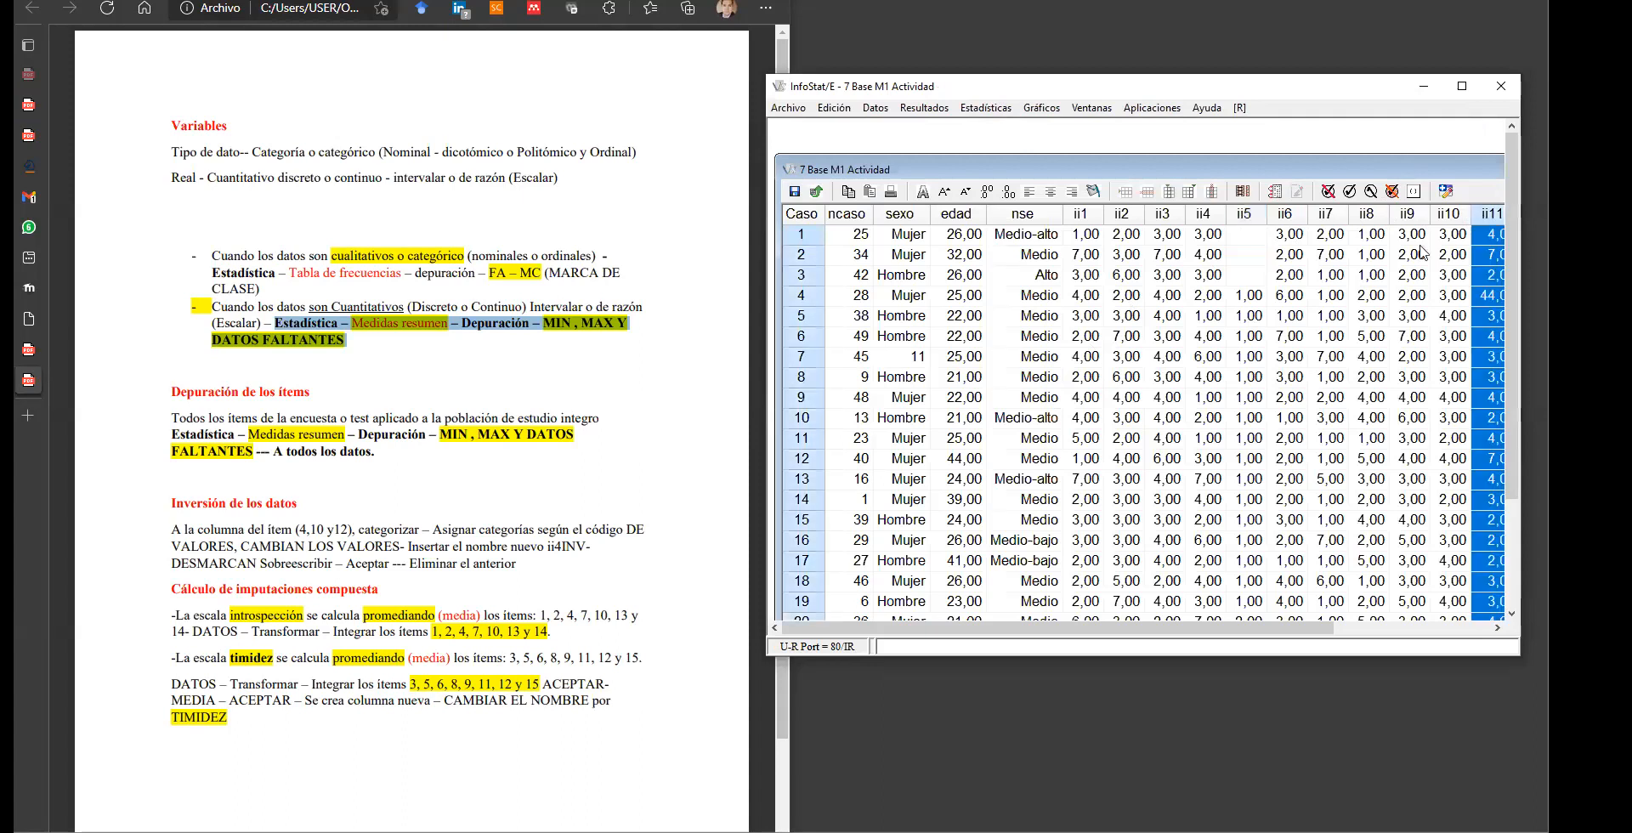
{"action": "left_click_drag", "start_coordinate": [1132, 628], "coordinate": [1226, 629]}
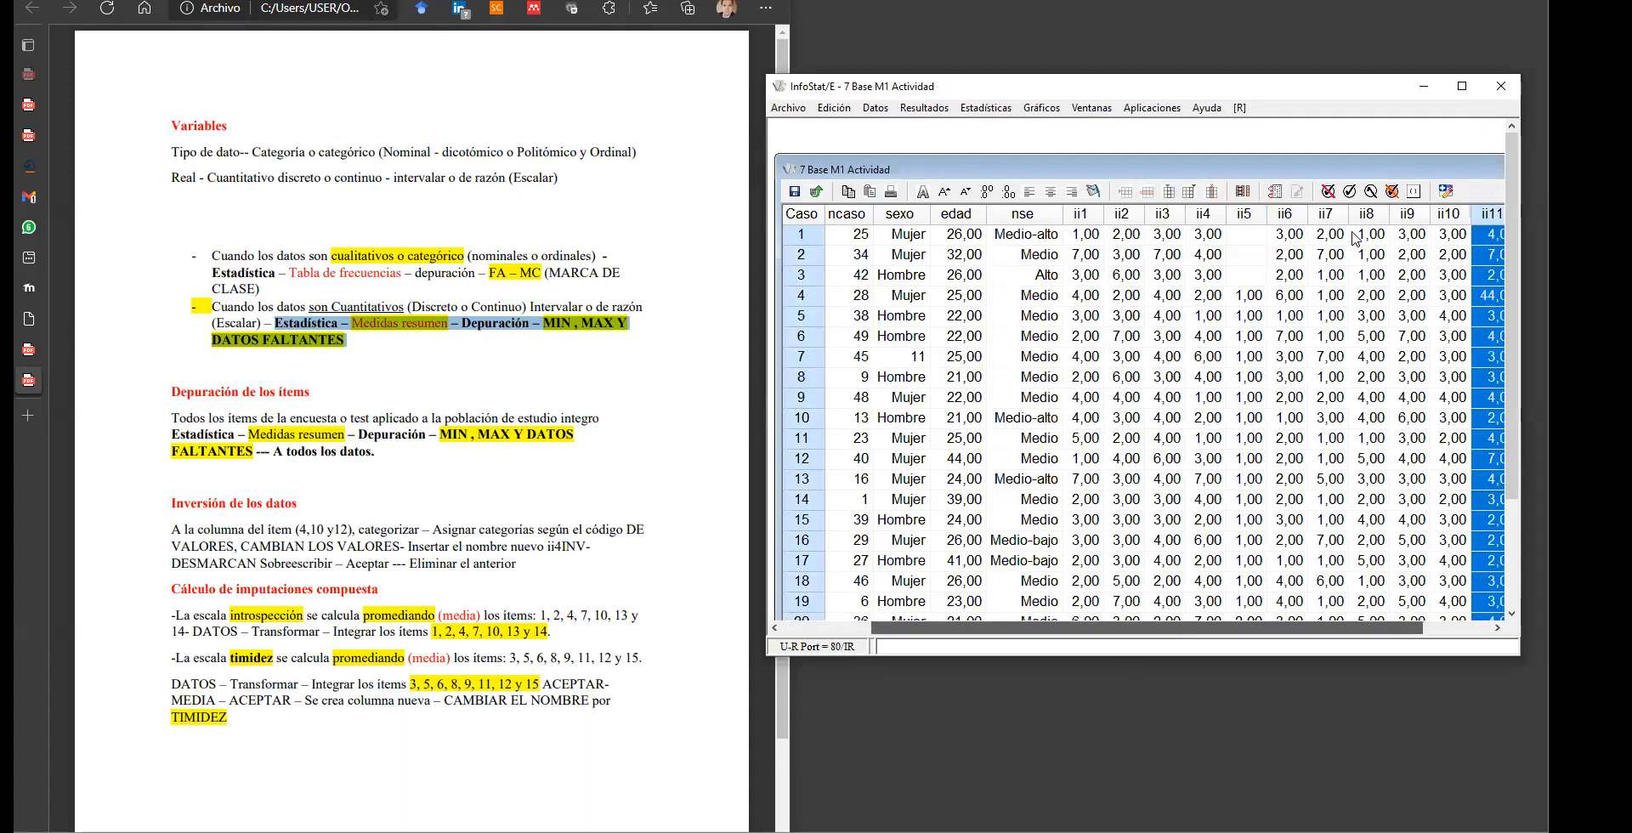
{"action": "left_click", "coordinate": [876, 110]}
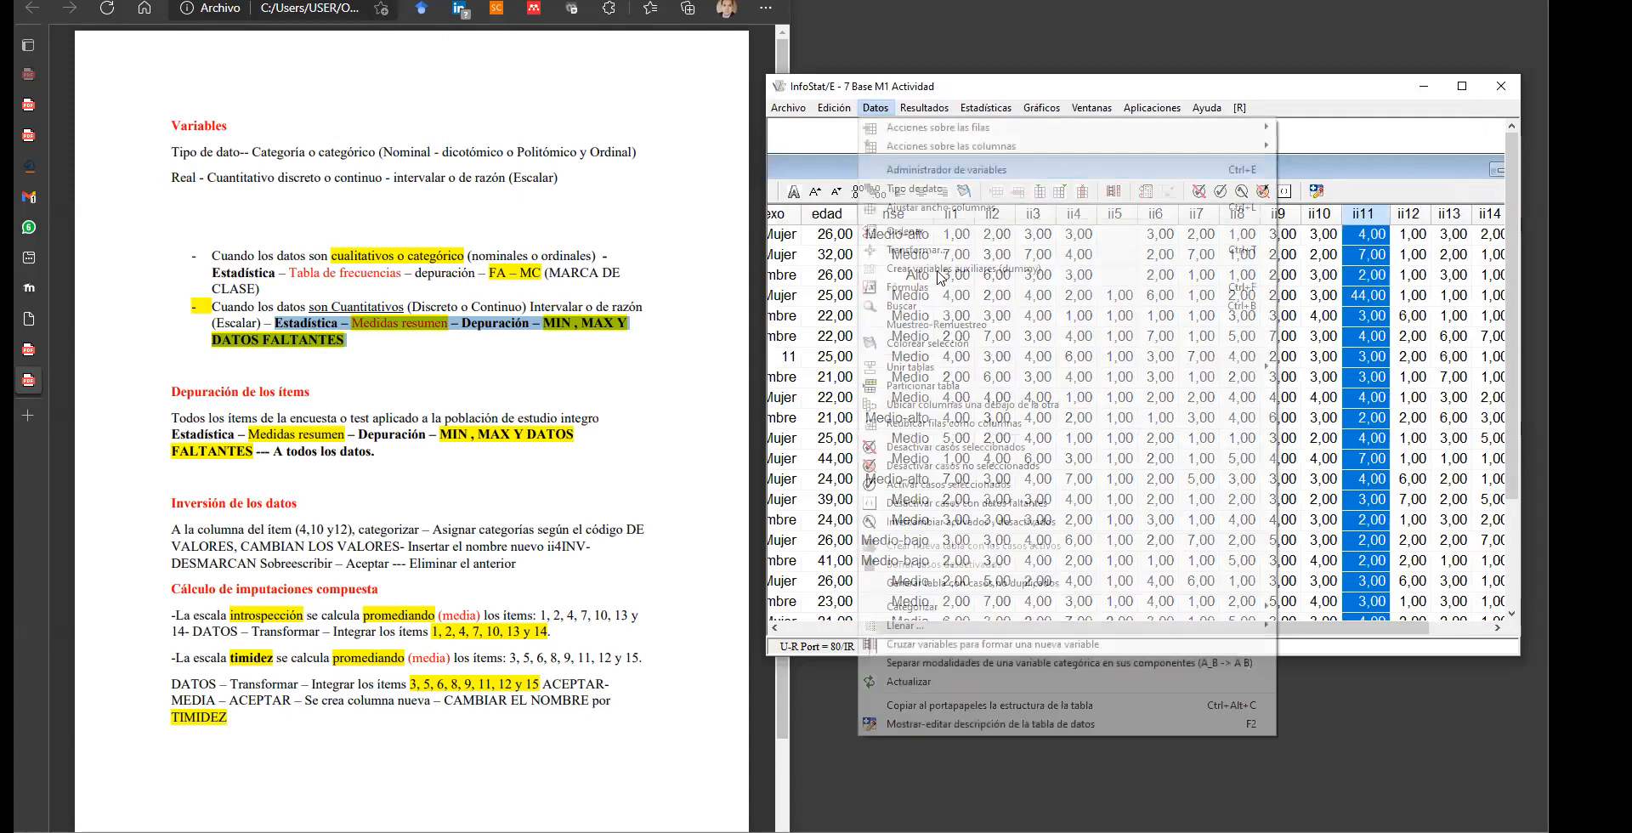
{"action": "left_click", "coordinate": [954, 238]}
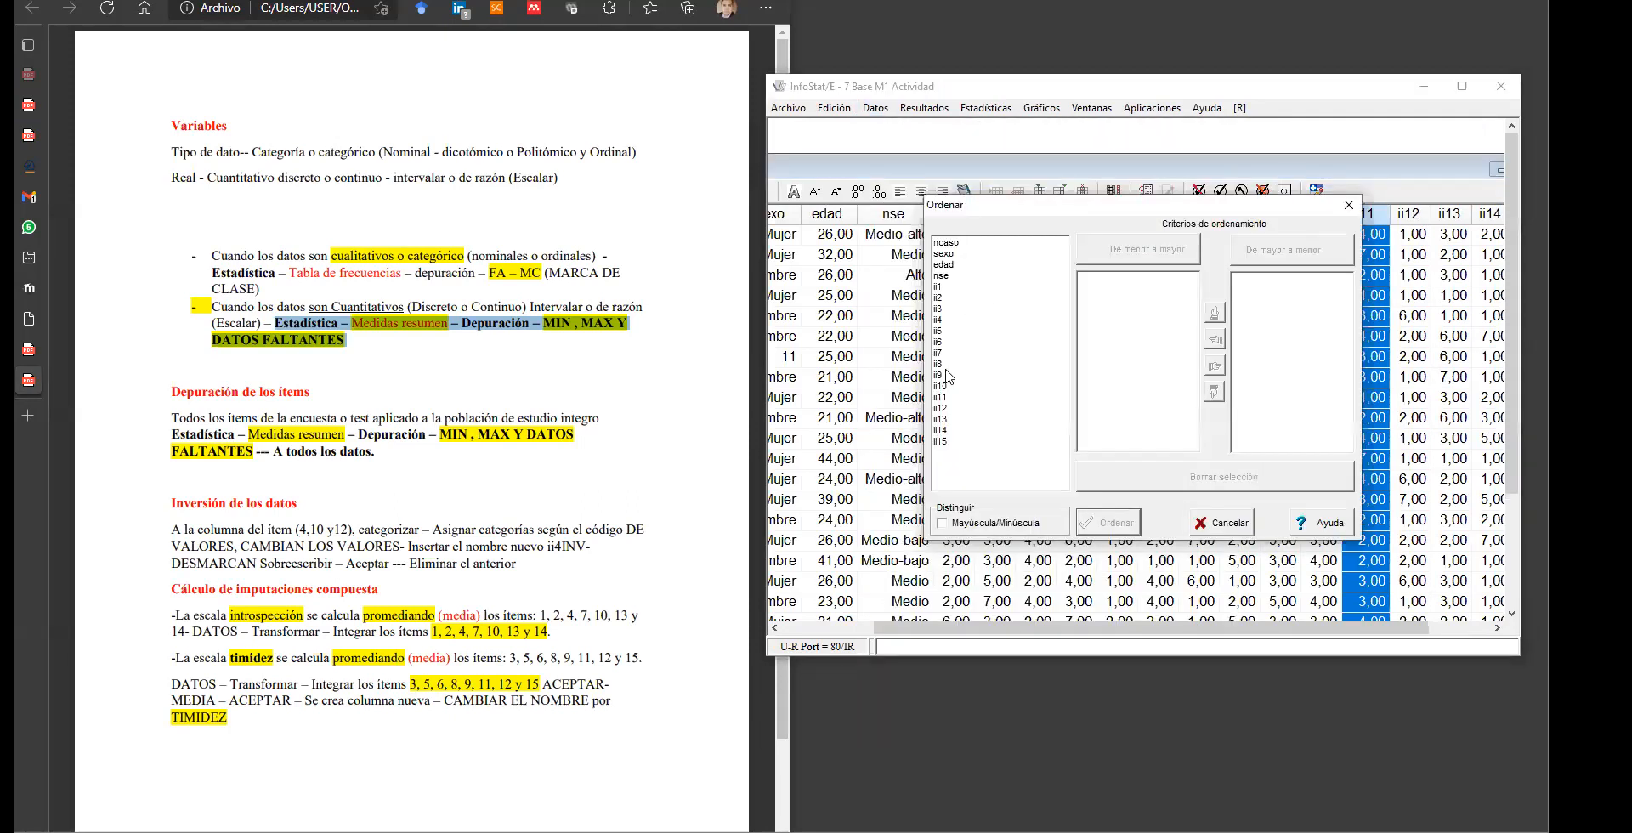
{"action": "left_click", "coordinate": [944, 397]}
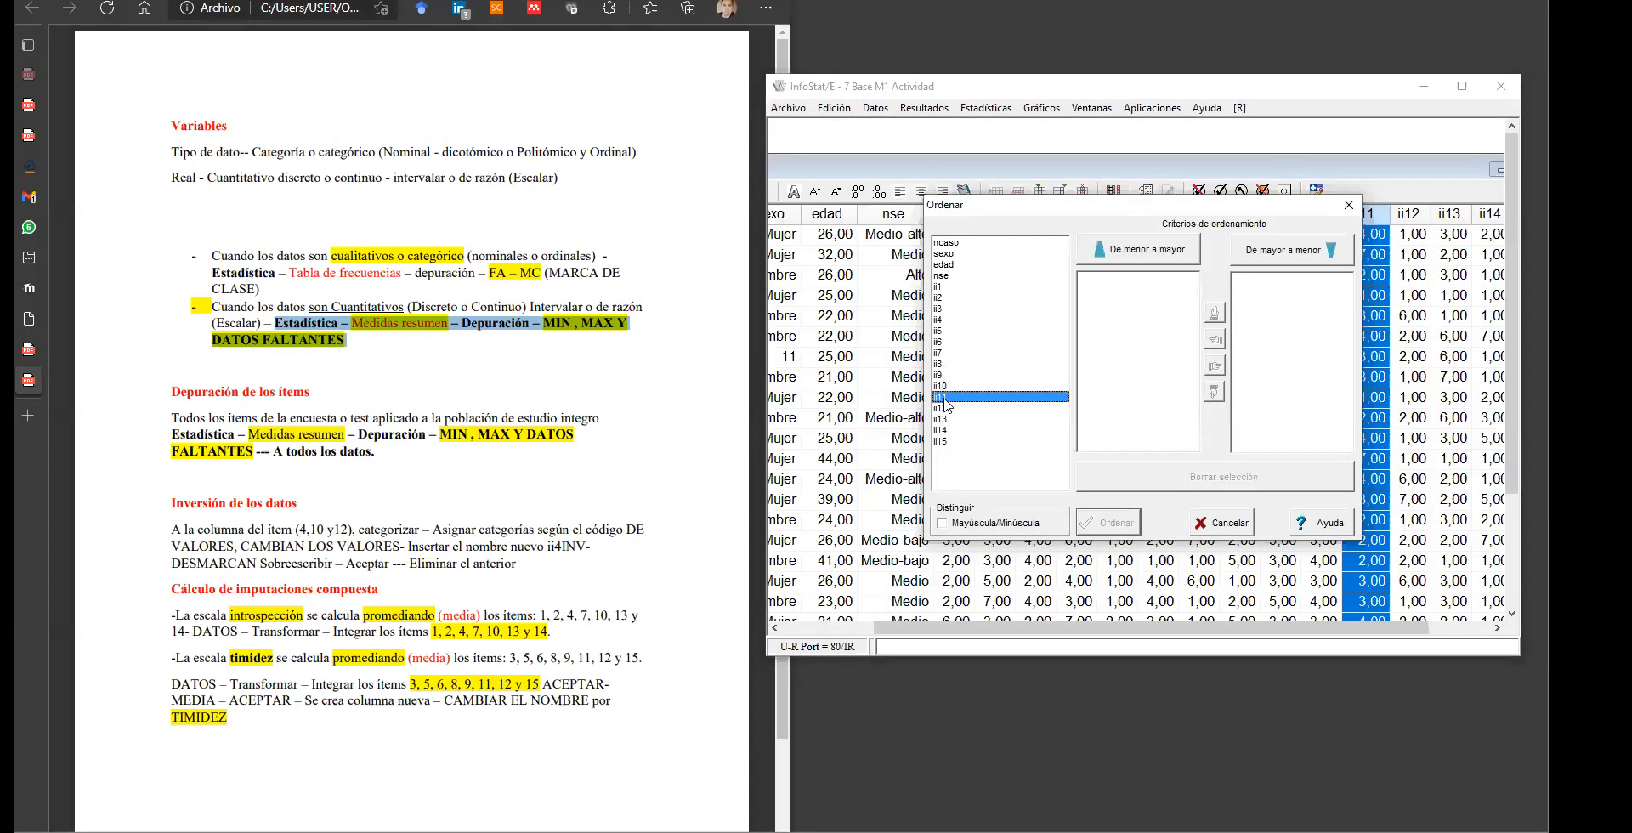
{"action": "left_click", "coordinate": [1140, 255]}
{"action": "left_click", "coordinate": [1105, 524]}
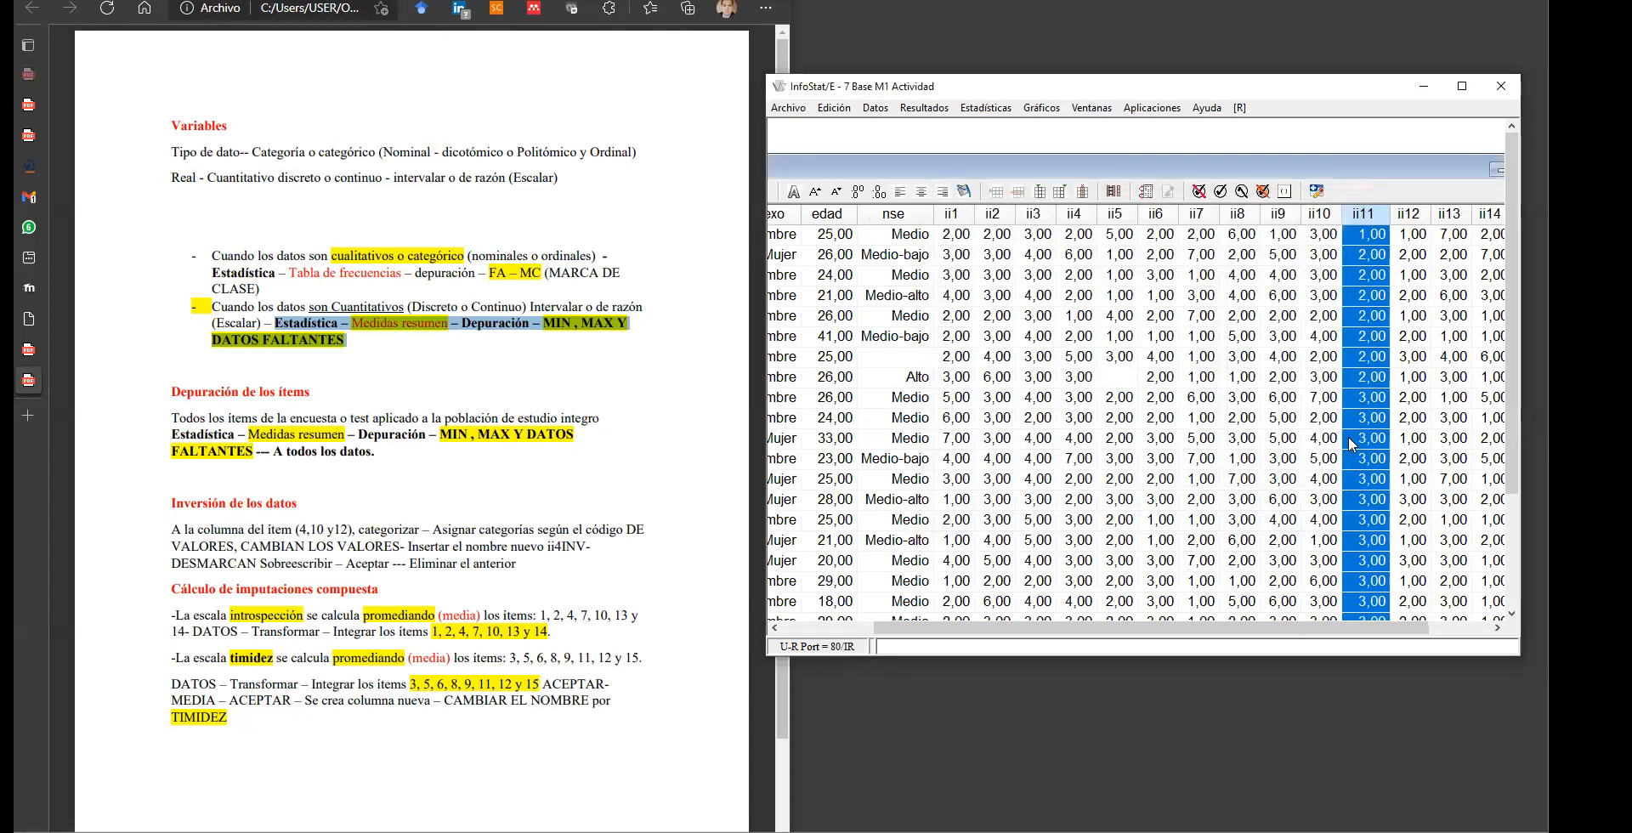
Step: Enlarge the data table window to show its last rows and select the record with the out-of-range ii11 value in row 51
{"action": "scroll", "coordinate": [1384, 483], "scroll_direction": "down", "scroll_amount": 3}
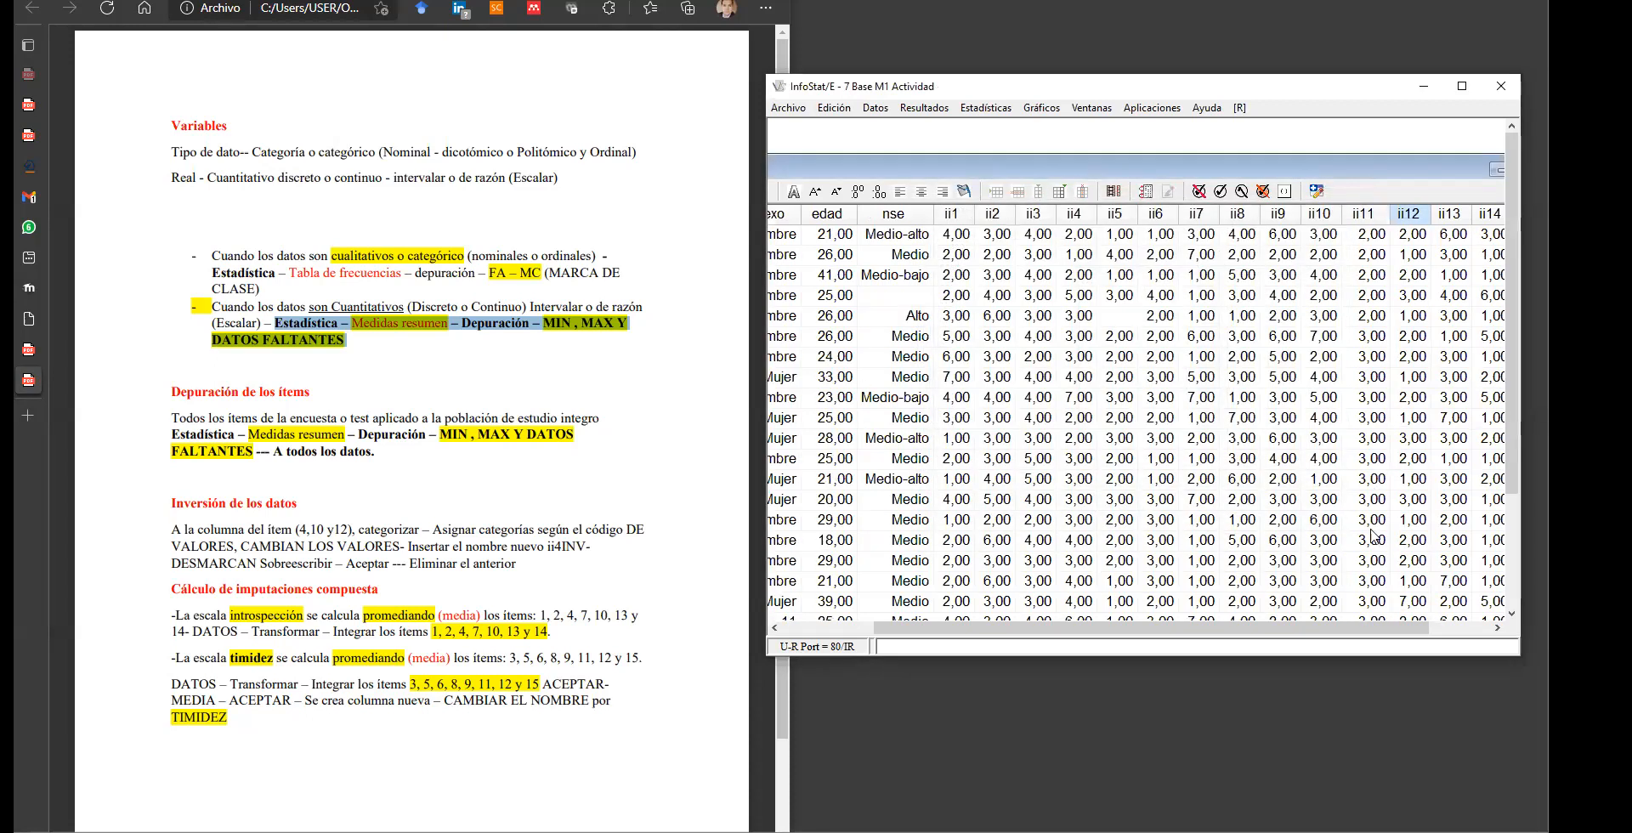
{"action": "scroll", "coordinate": [1368, 591], "scroll_direction": "down", "scroll_amount": 7}
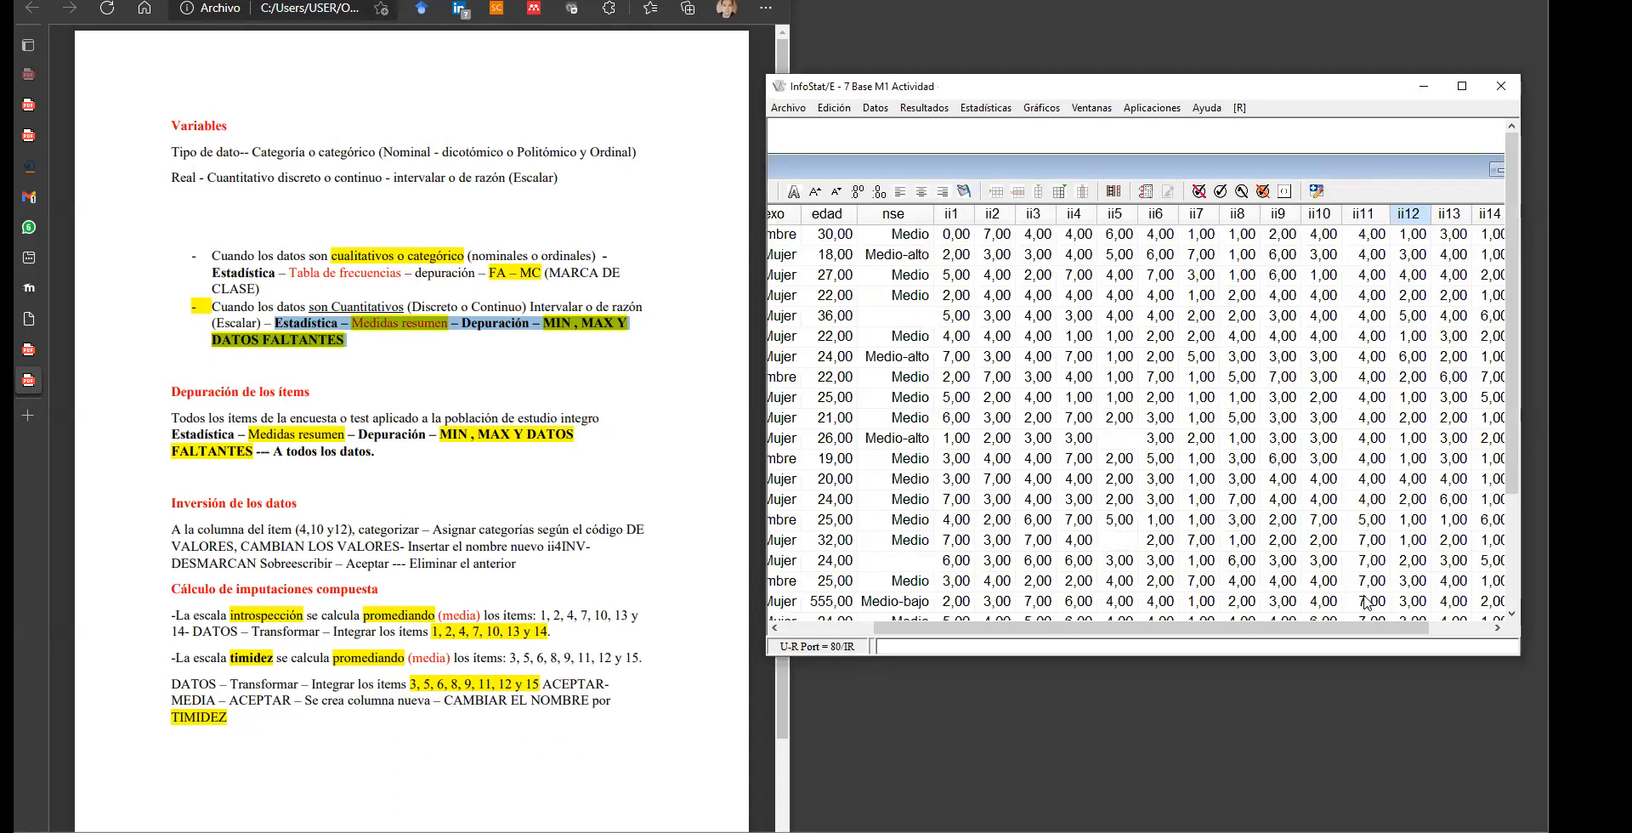
{"action": "left_click", "coordinate": [1462, 90]}
{"action": "left_click_drag", "start_coordinate": [374, 23], "coordinate": [878, 103]}
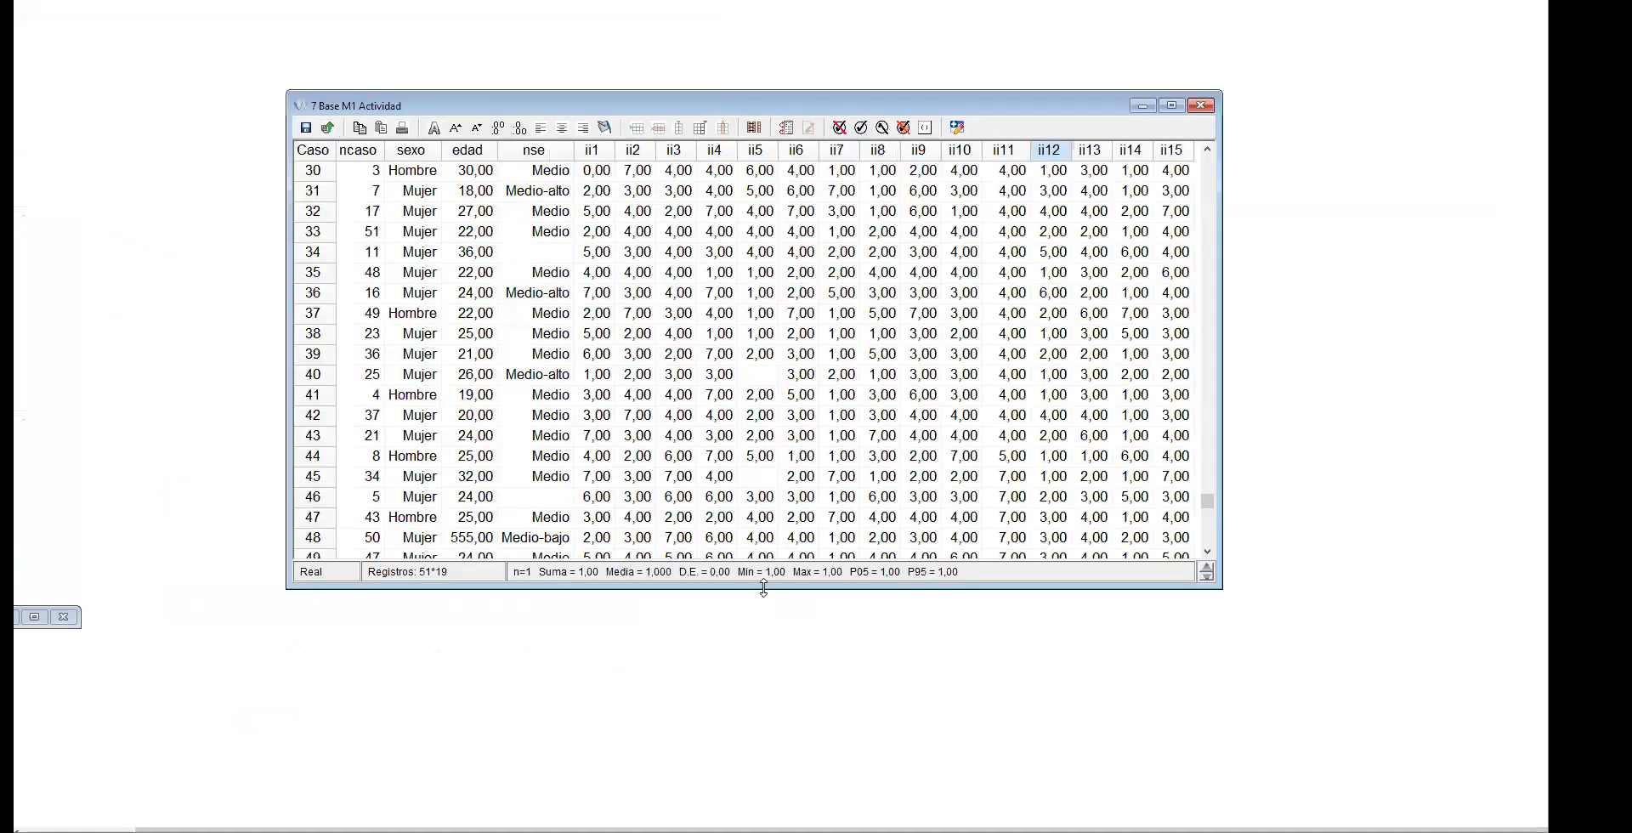
{"action": "left_click_drag", "start_coordinate": [944, 588], "coordinate": [935, 704]}
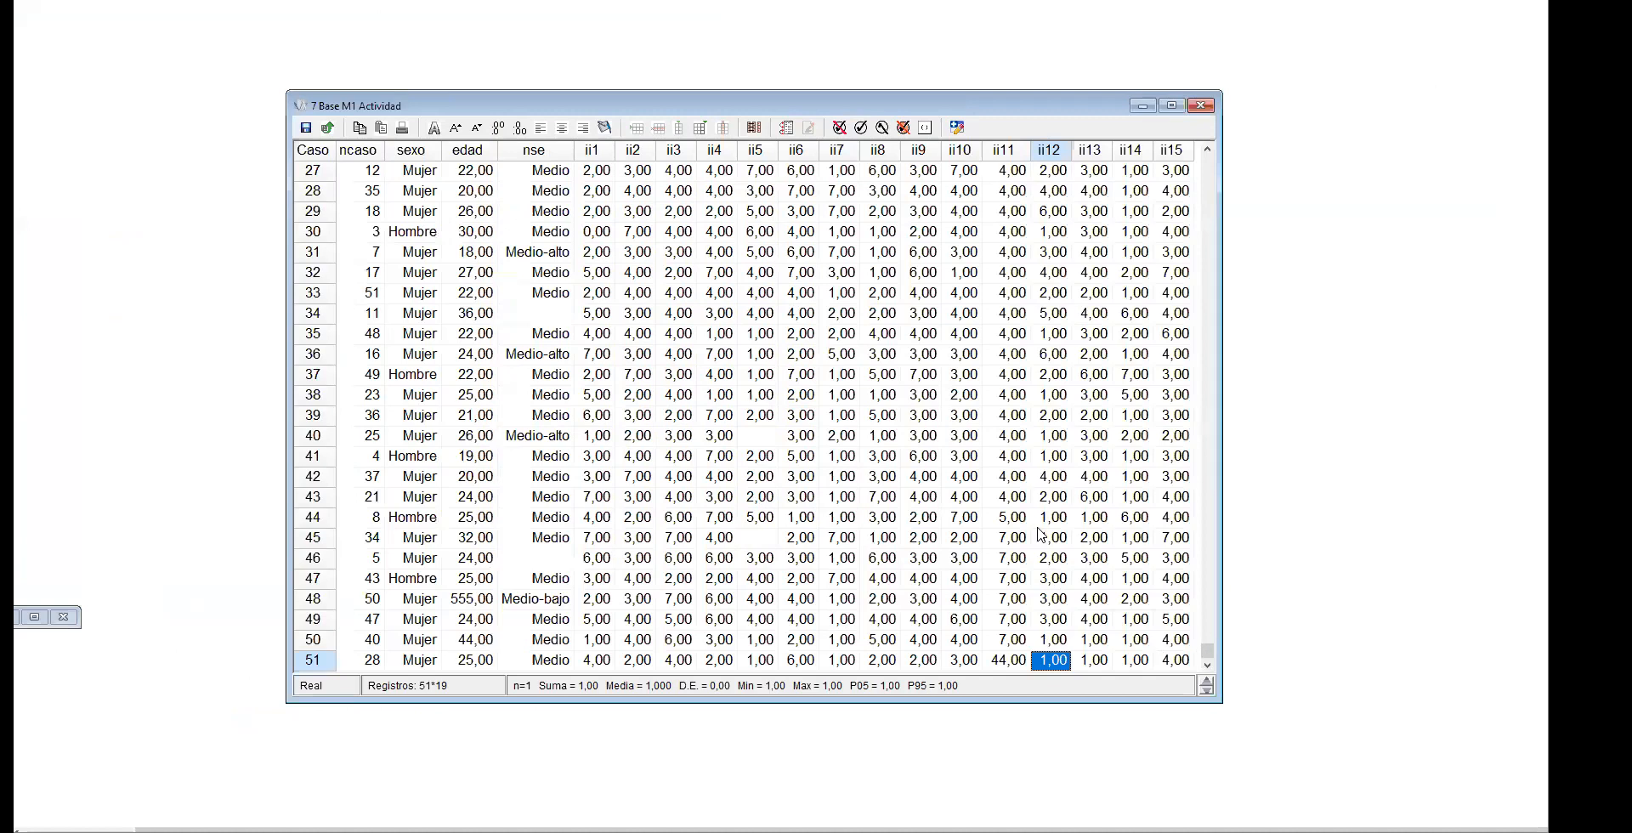
{"action": "key", "text": "Left"}
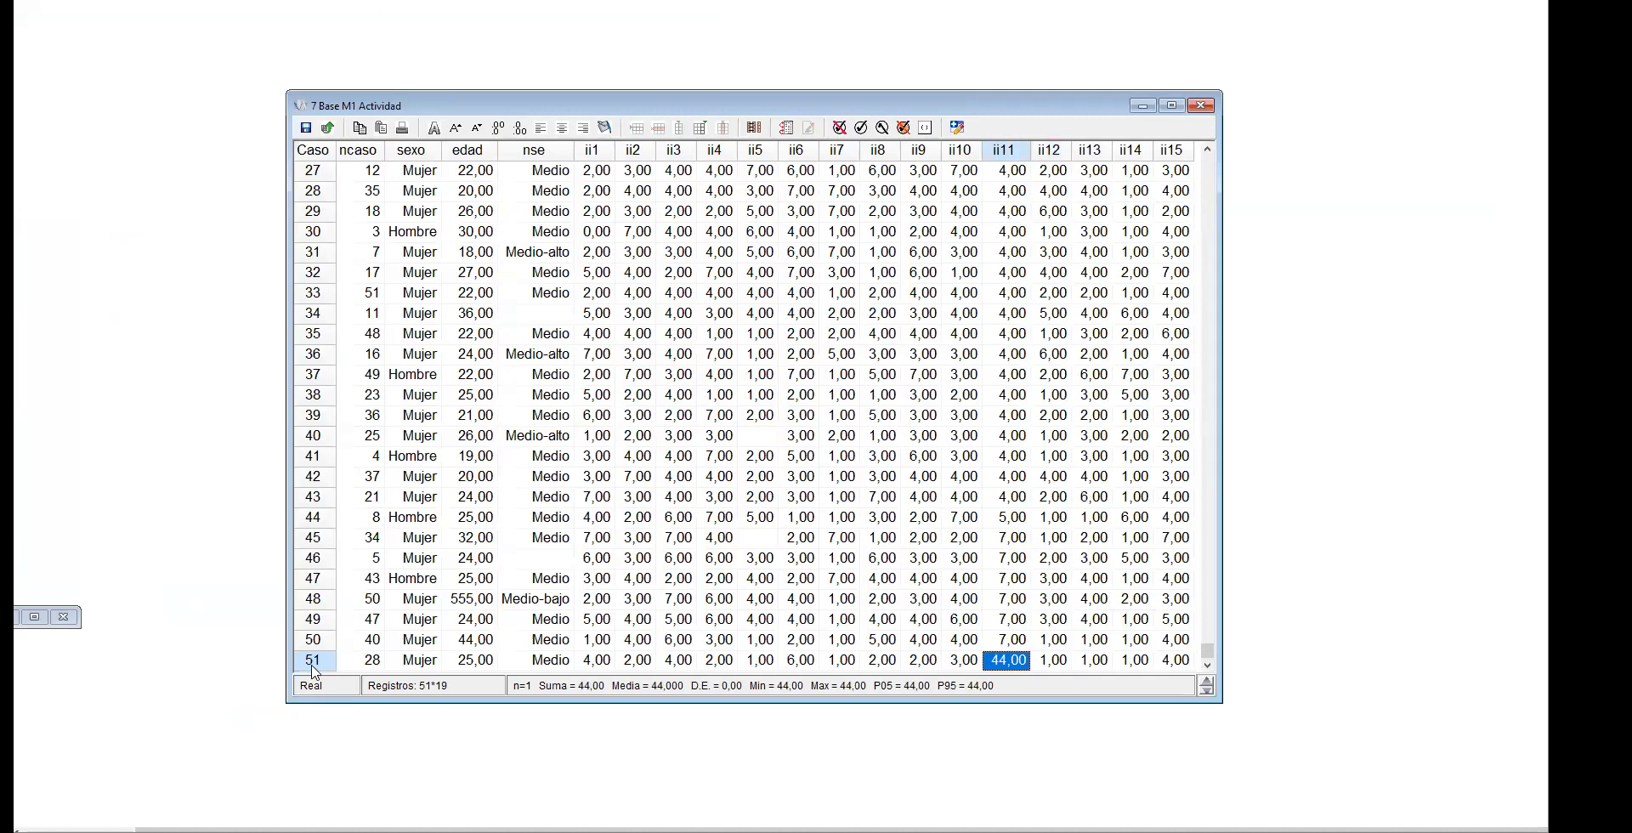
{"action": "left_click", "coordinate": [313, 661]}
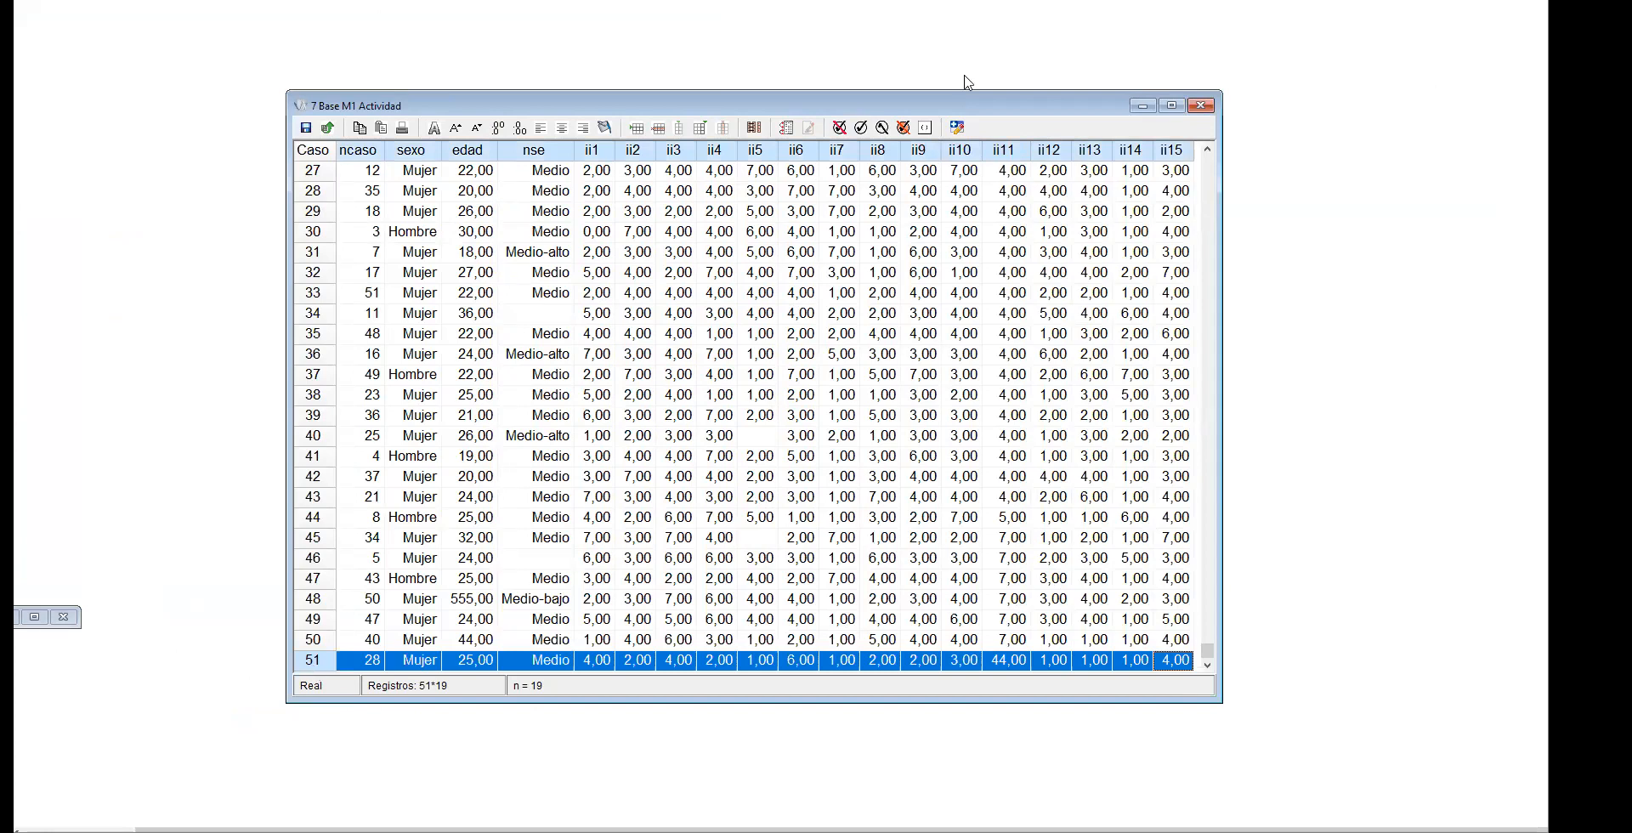
Step: Shift the data table aside, reopen the summary results and highlight the headings from ii12 to ii15
{"action": "left_click_drag", "start_coordinate": [705, 104], "coordinate": [460, 20]}
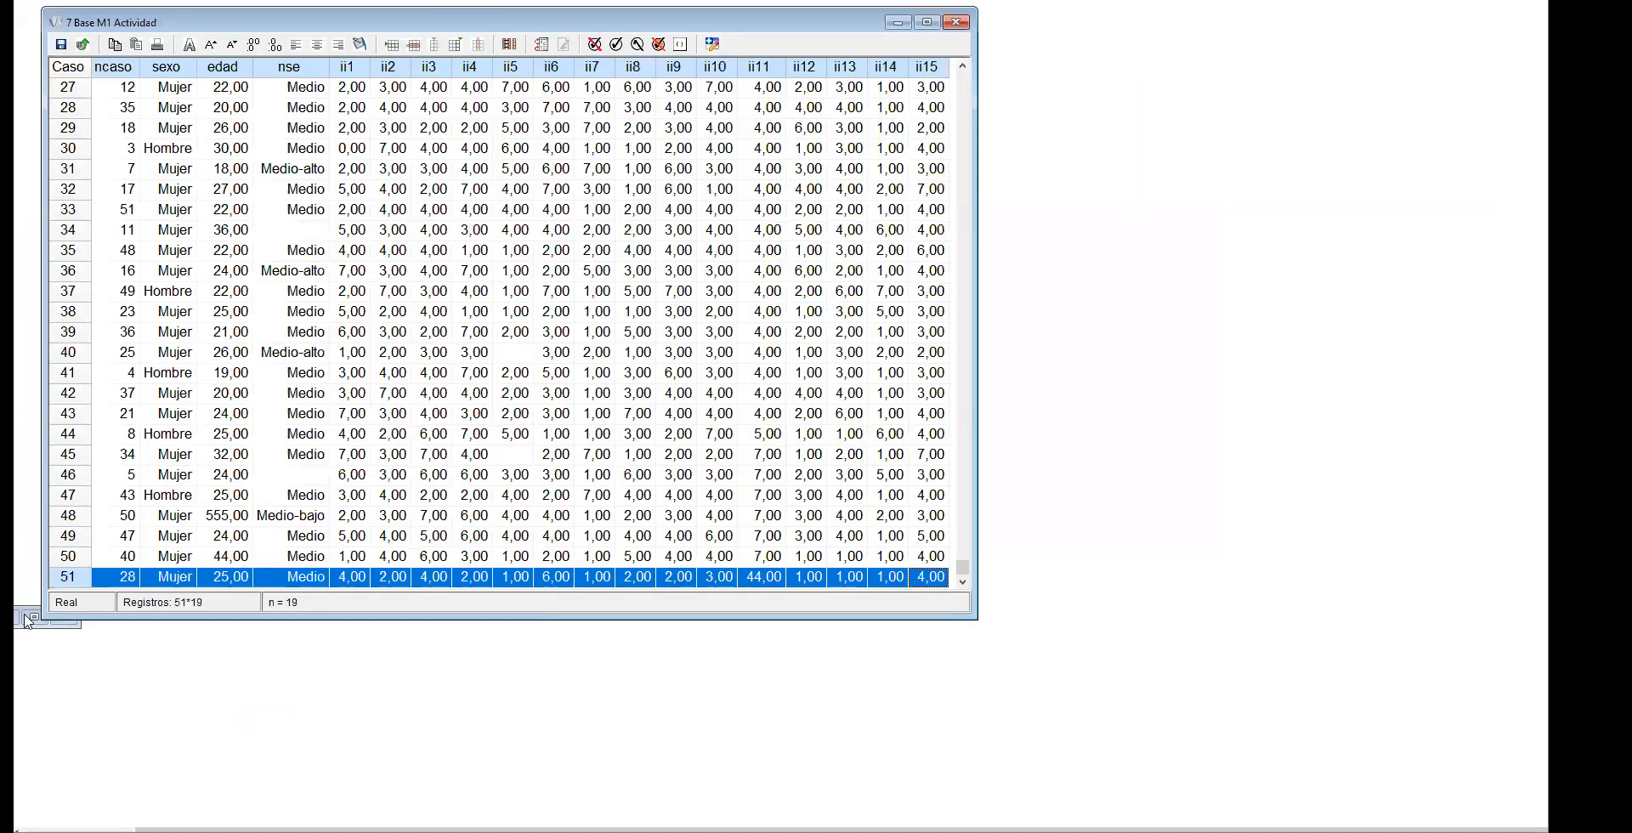
{"action": "left_click", "coordinate": [32, 618]}
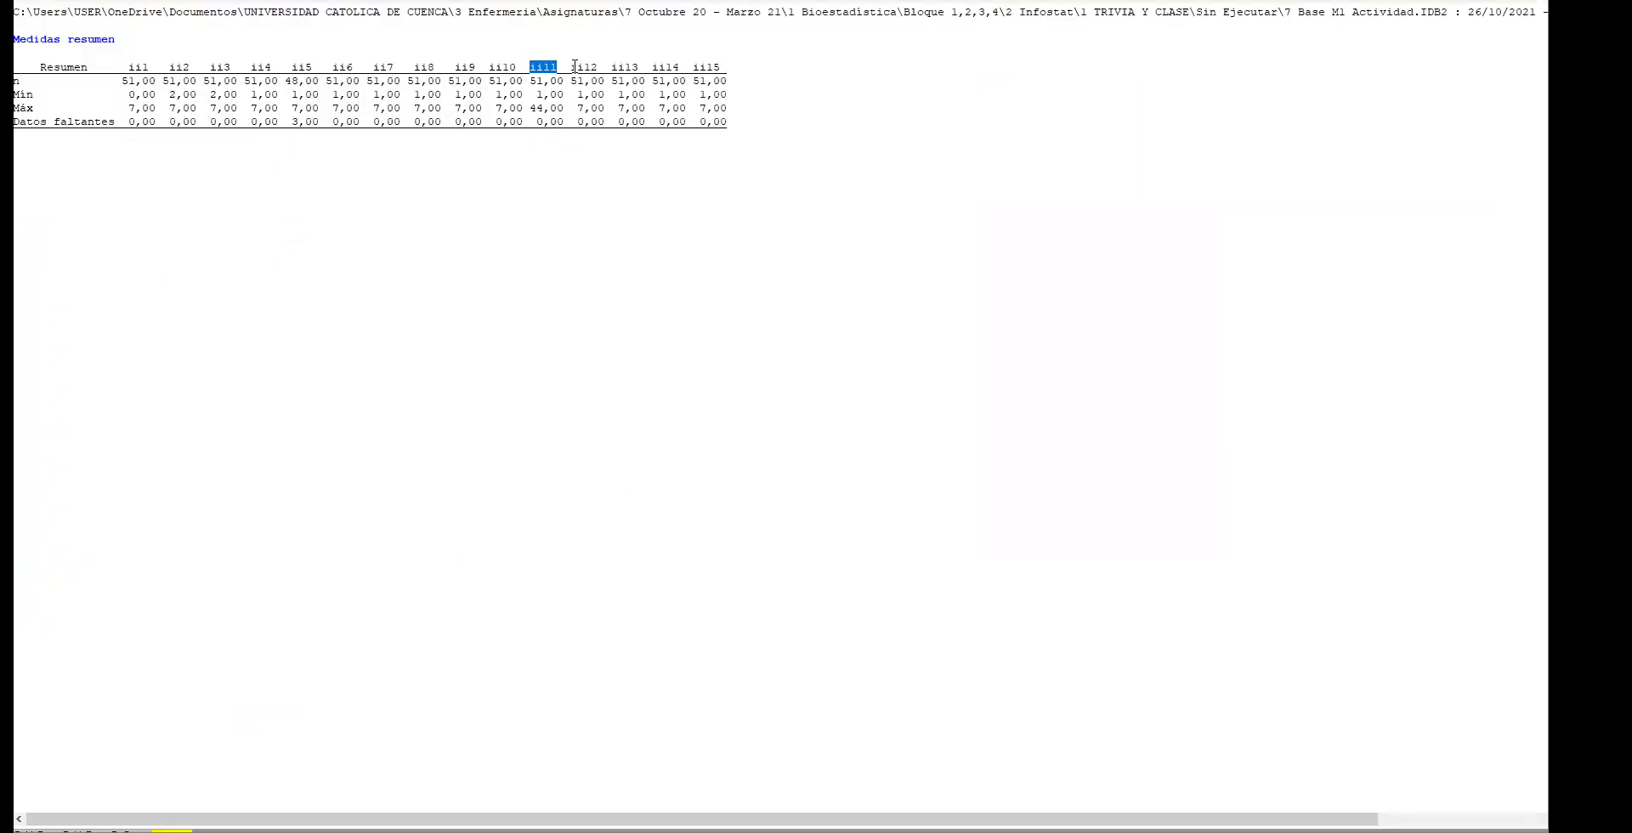
{"action": "left_click_drag", "start_coordinate": [569, 68], "coordinate": [730, 68]}
Step: Restore the InfoStat window's size, minimize the summary results and place the window beside the notes
{"action": "left_click_drag", "start_coordinate": [800, 0], "coordinate": [1029, 155]}
{"action": "left_click", "coordinate": [1347, 169]}
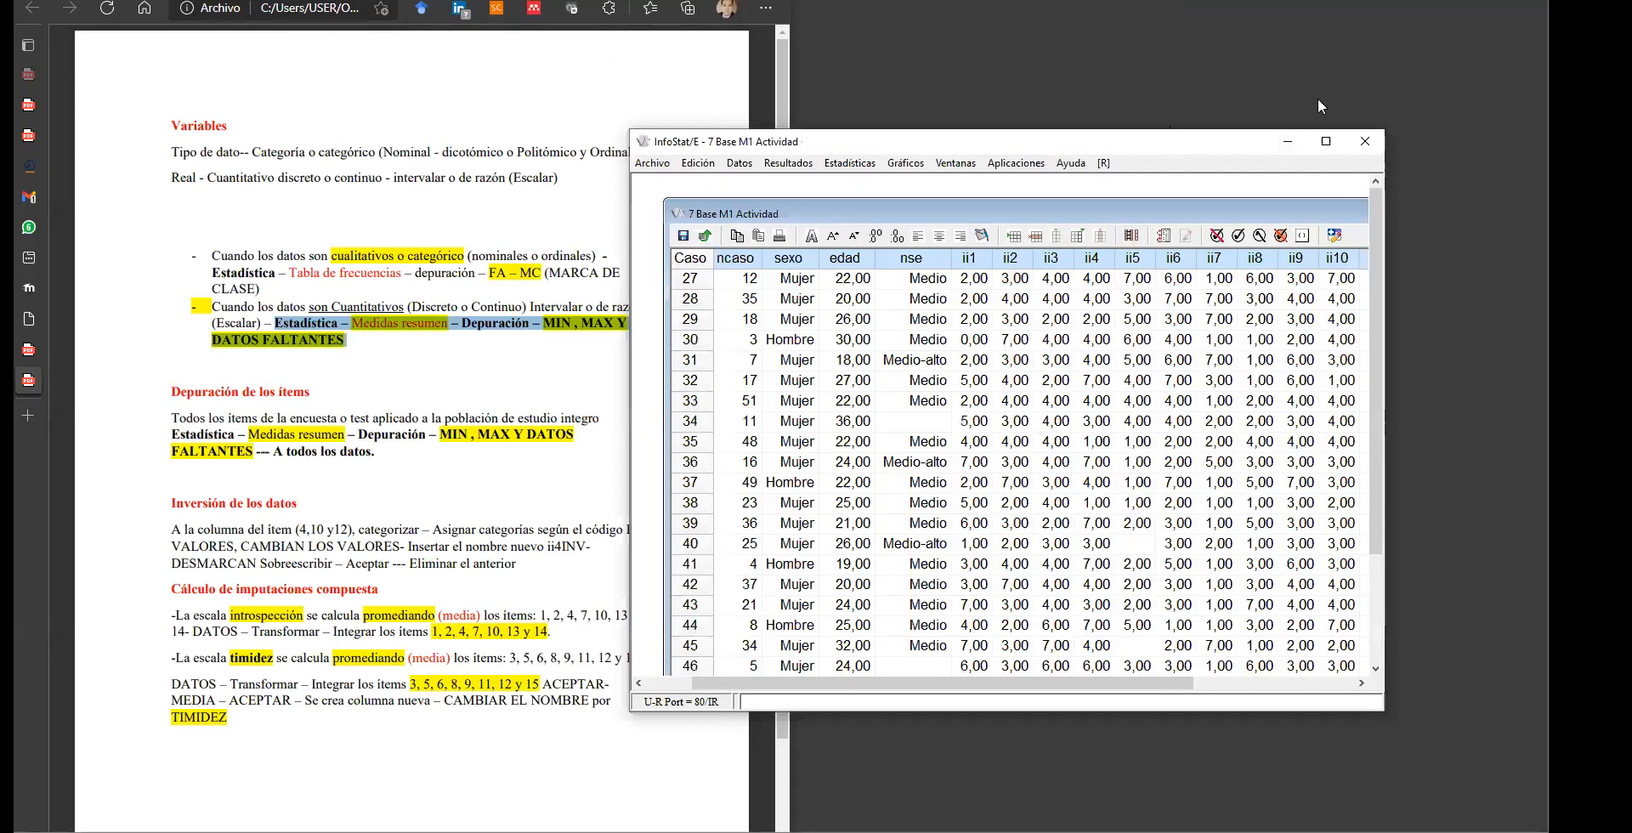
{"action": "left_click_drag", "start_coordinate": [1144, 132], "coordinate": [1302, 91]}
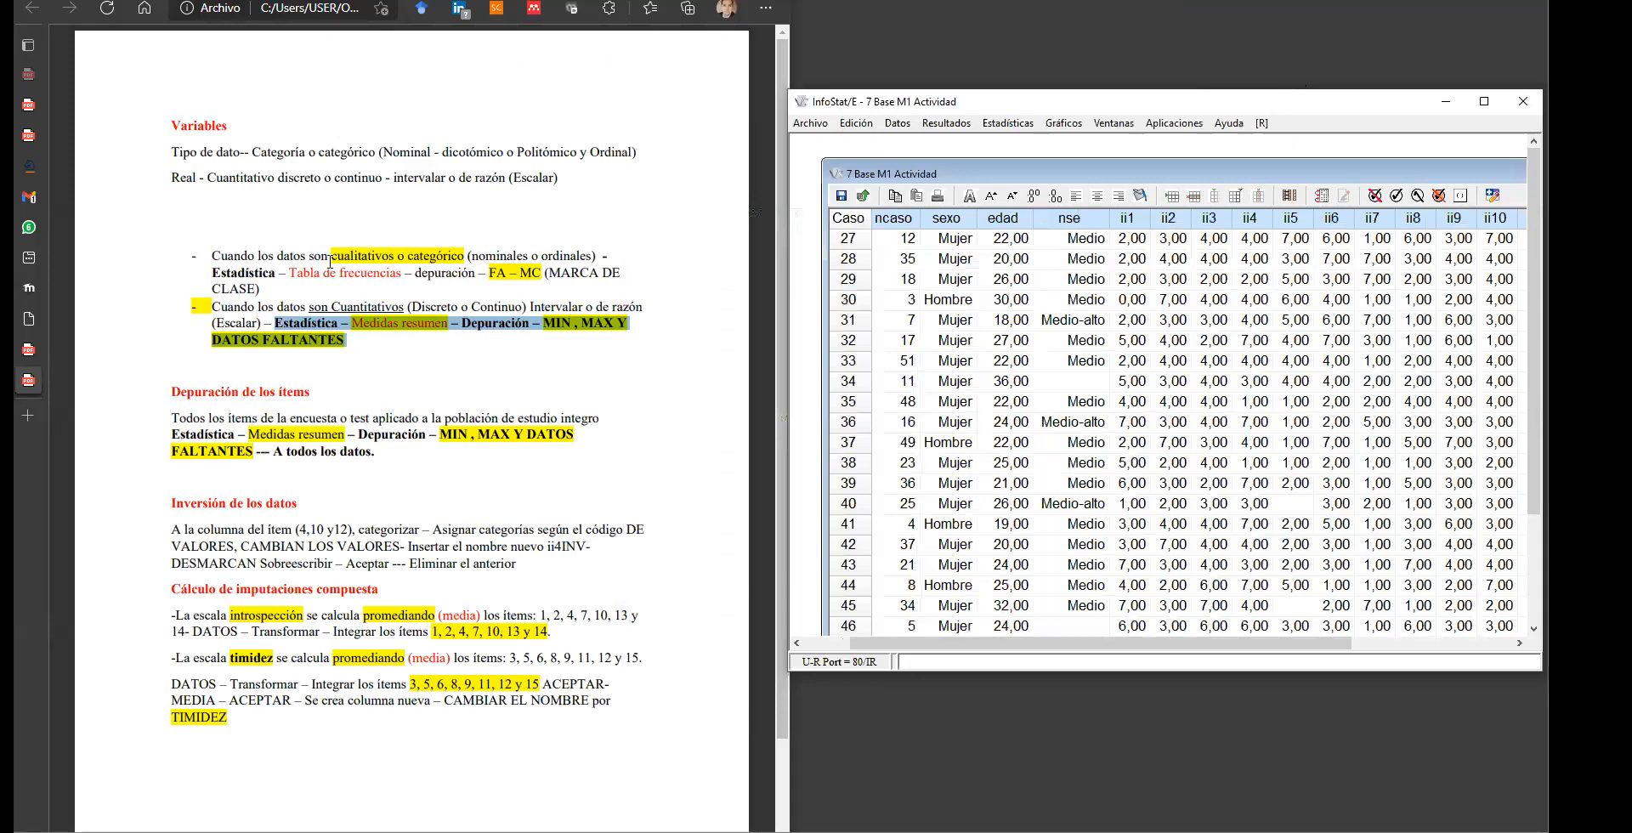
Step: Mark the words "cualitativos" and "Cuantitativos" in the data-cleaning notes
{"action": "left_click", "coordinate": [391, 255]}
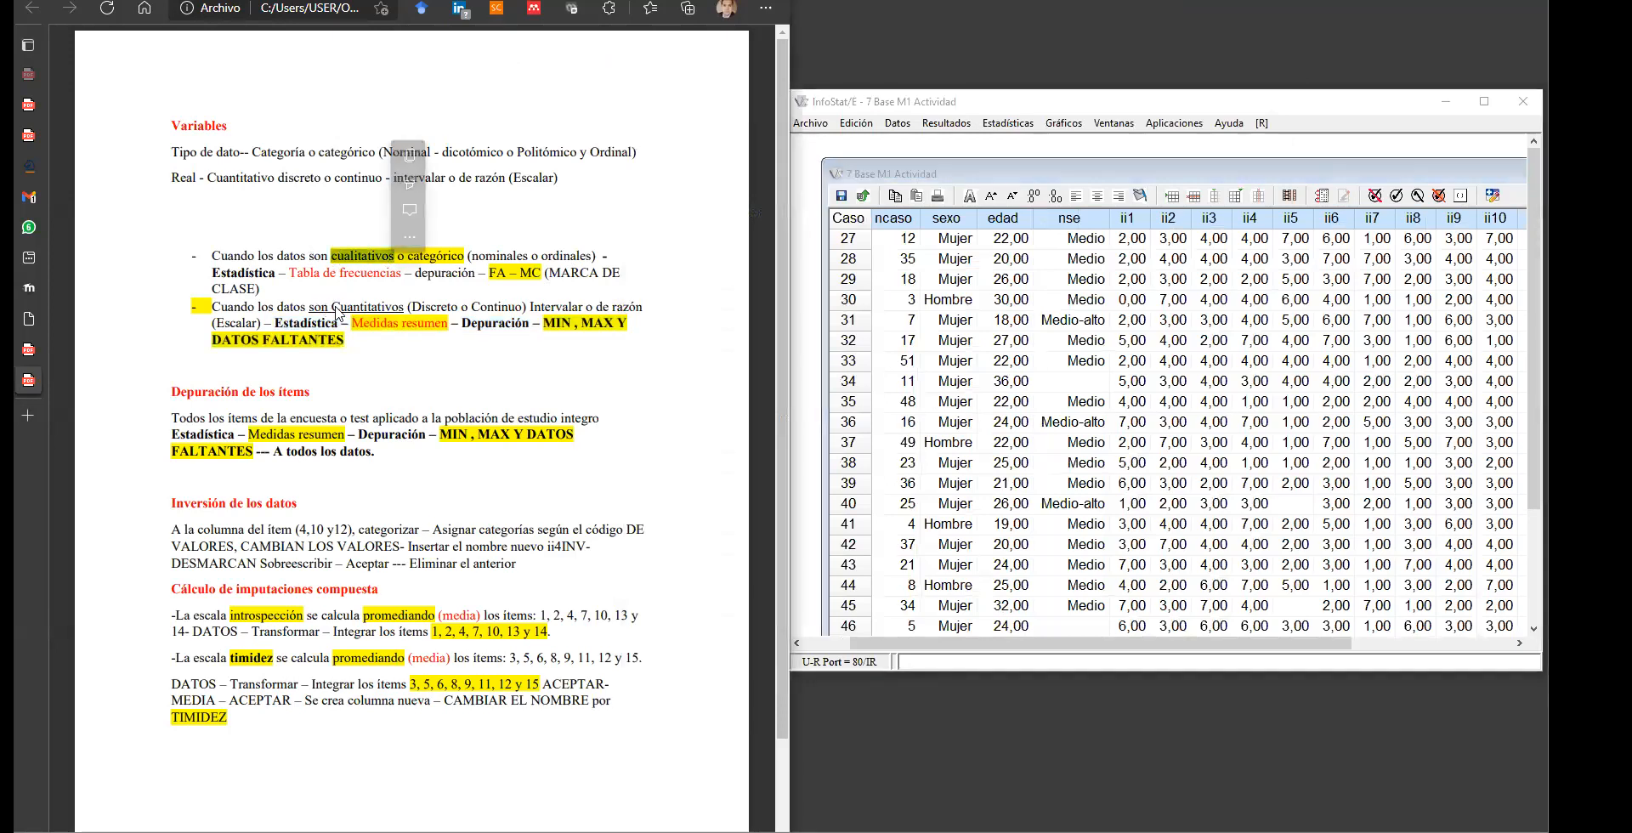
{"action": "left_click_drag", "start_coordinate": [331, 308], "coordinate": [400, 309]}
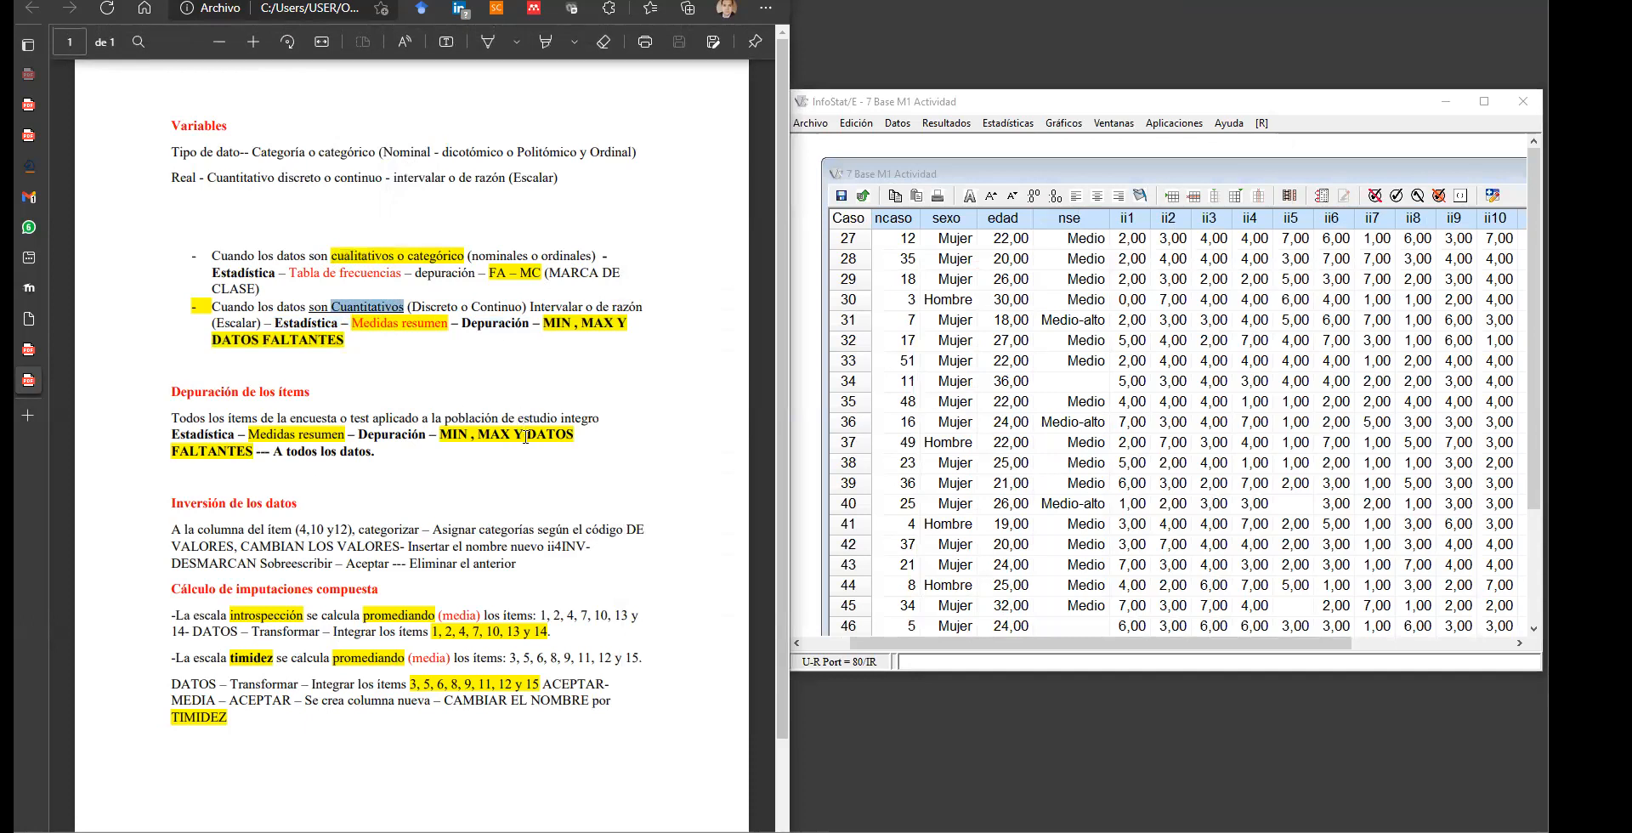
Step: Narrow the notes window, move the InfoStat window next to it and widen it to show the table through ii12
{"action": "left_click", "coordinate": [1160, 177]}
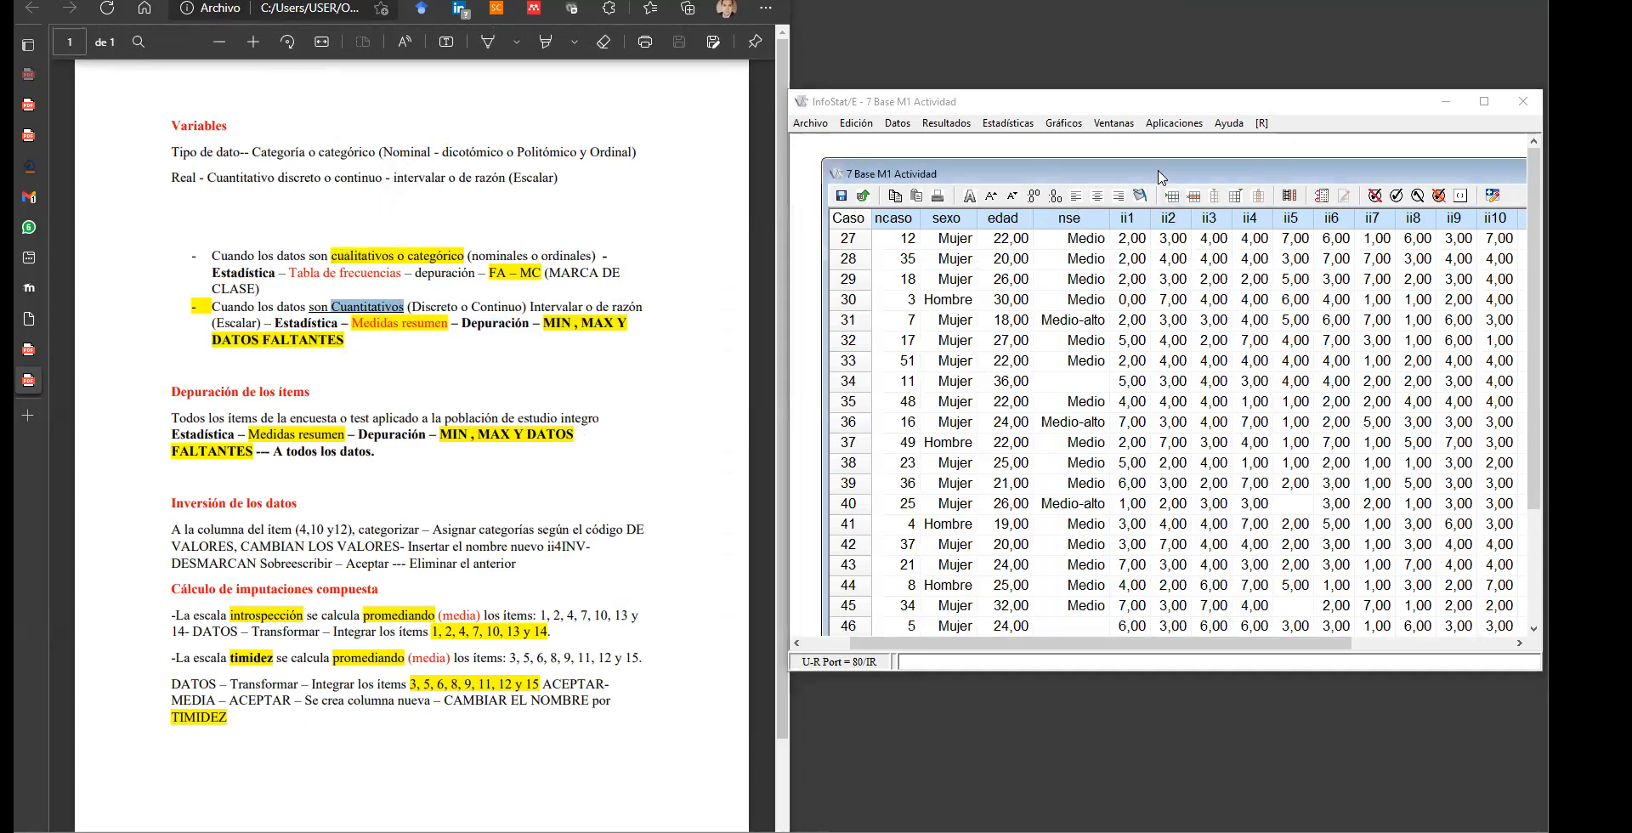
{"action": "left_click", "coordinate": [784, 322]}
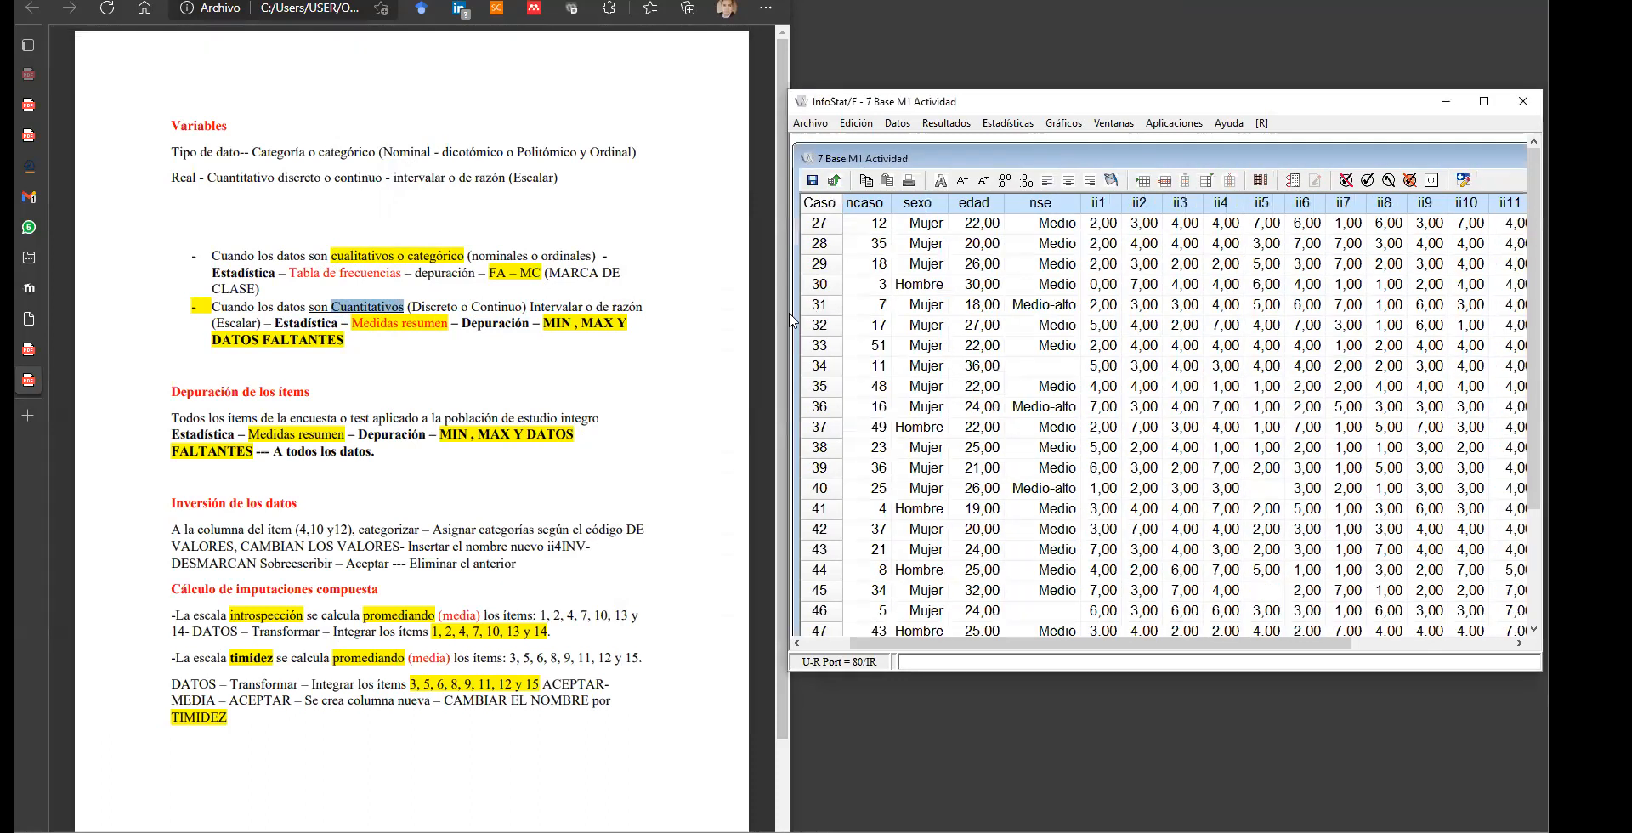
{"action": "left_click_drag", "start_coordinate": [791, 321], "coordinate": [814, 323]}
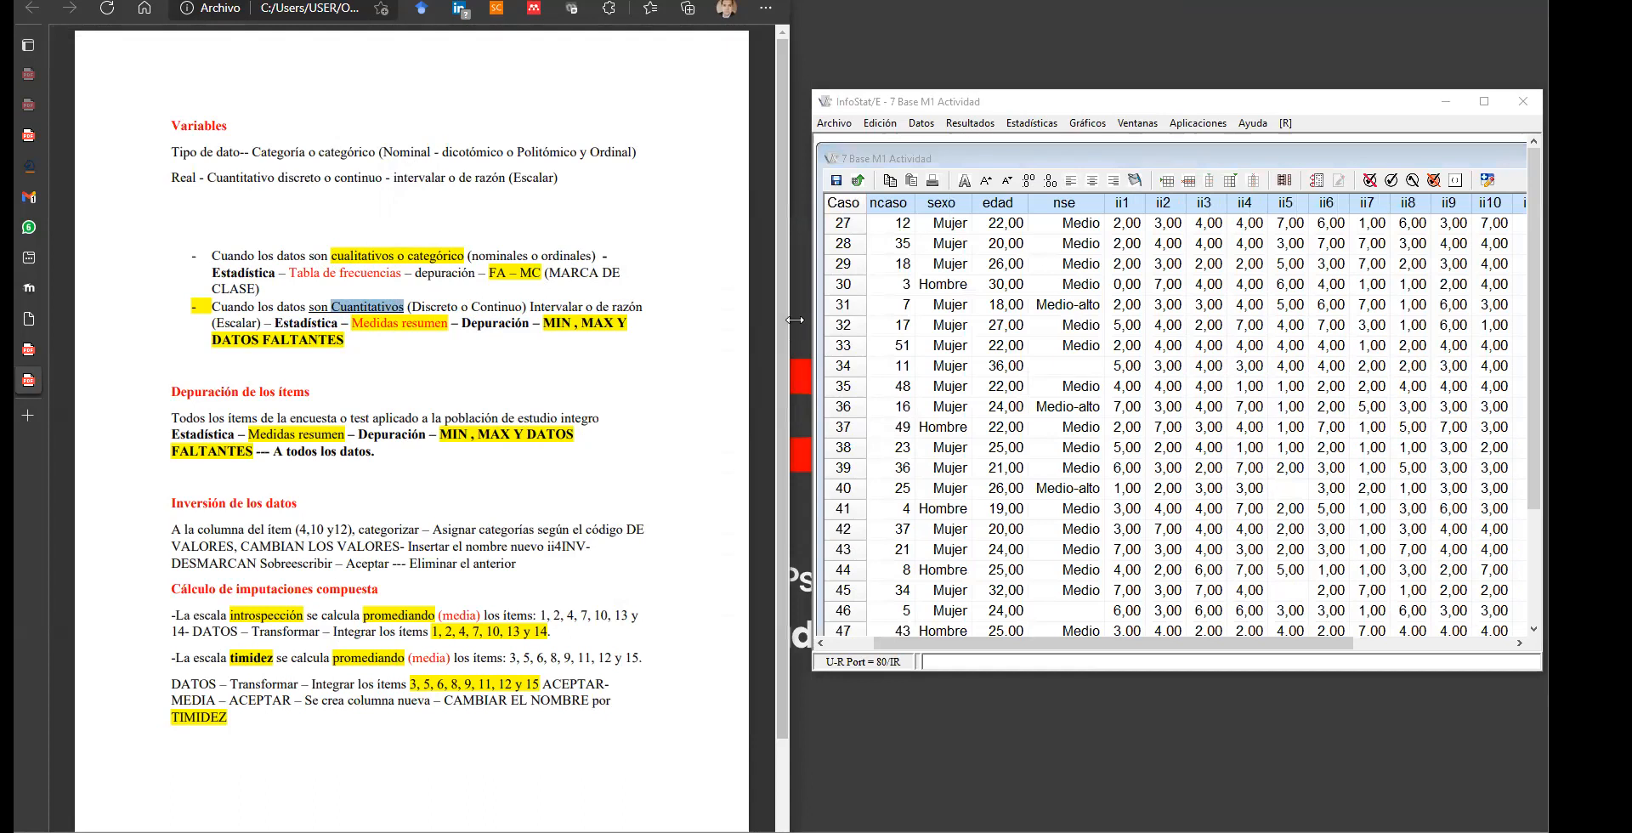
{"action": "left_click_drag", "start_coordinate": [795, 320], "coordinate": [657, 320]}
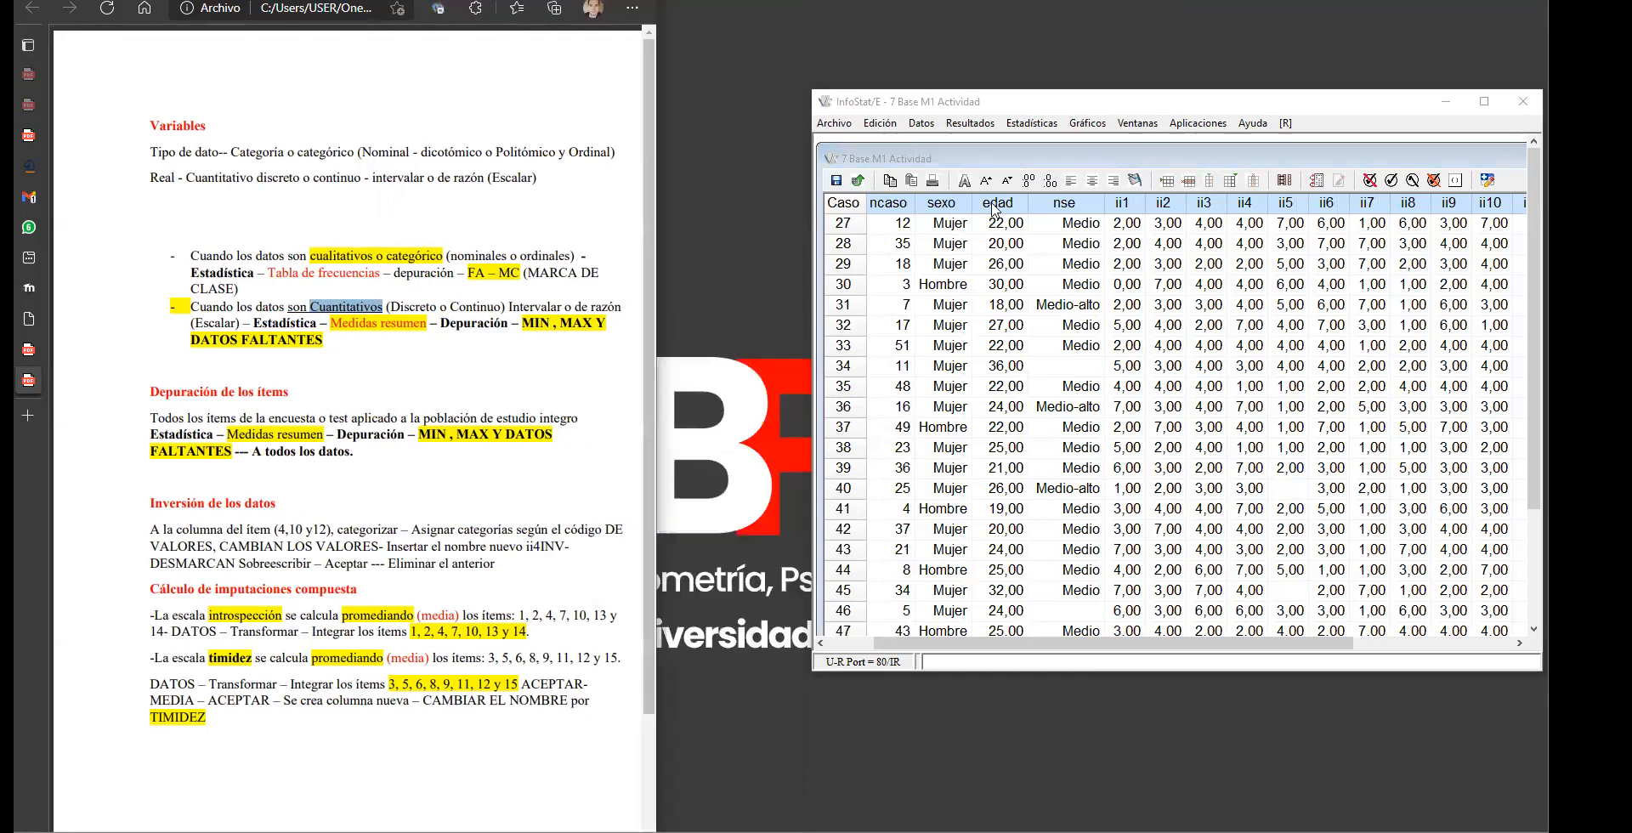
{"action": "left_click", "coordinate": [1080, 104]}
{"action": "left_click_drag", "start_coordinate": [1080, 104], "coordinate": [944, 106]}
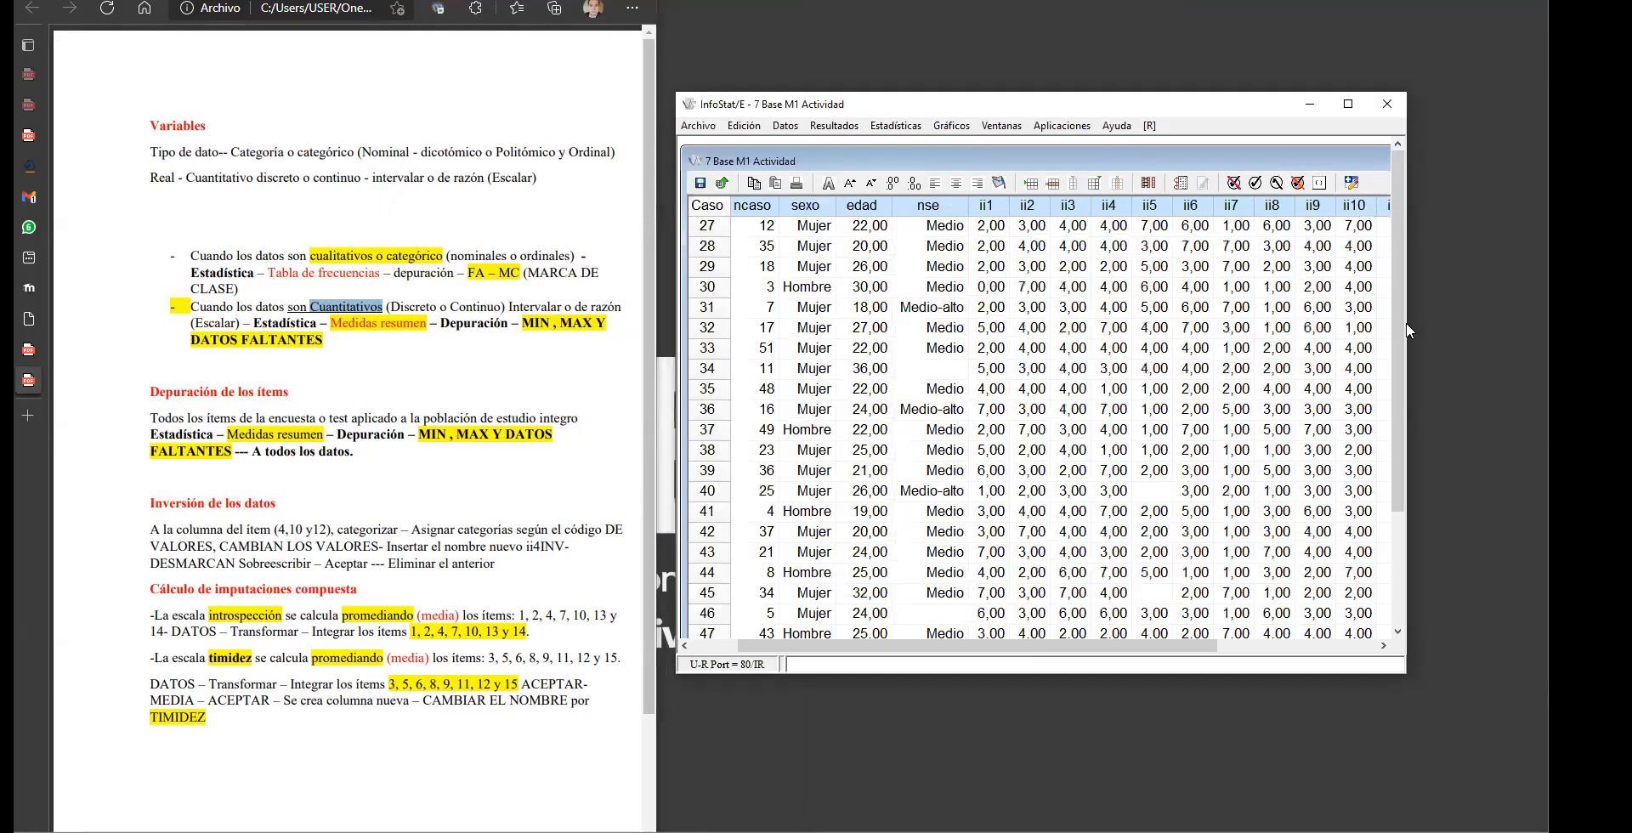
{"action": "left_click_drag", "start_coordinate": [1407, 325], "coordinate": [1484, 323]}
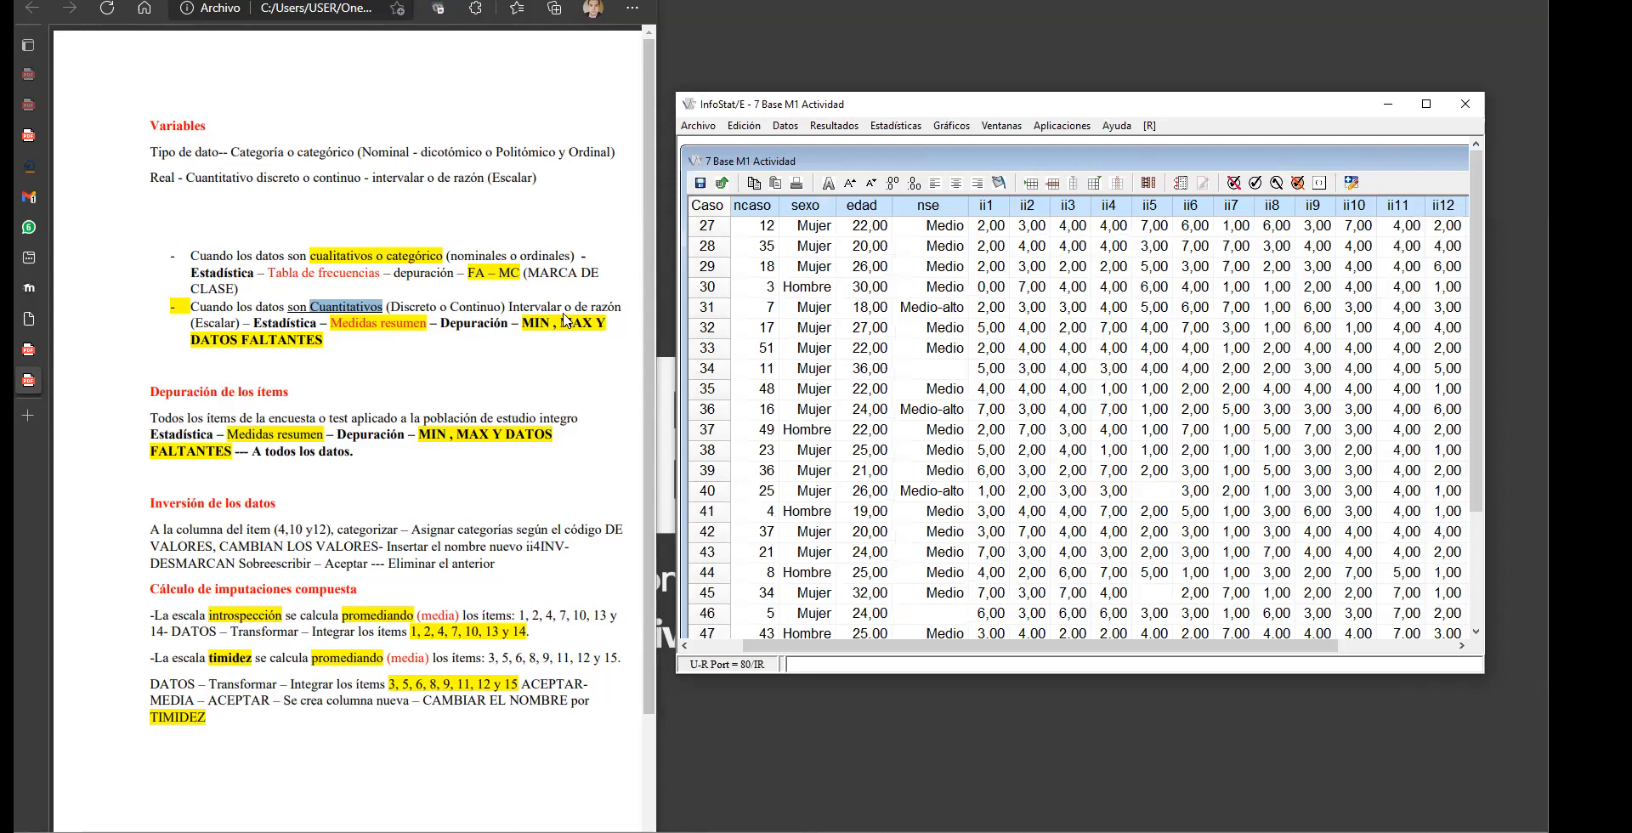
{"action": "left_click", "coordinate": [996, 210]}
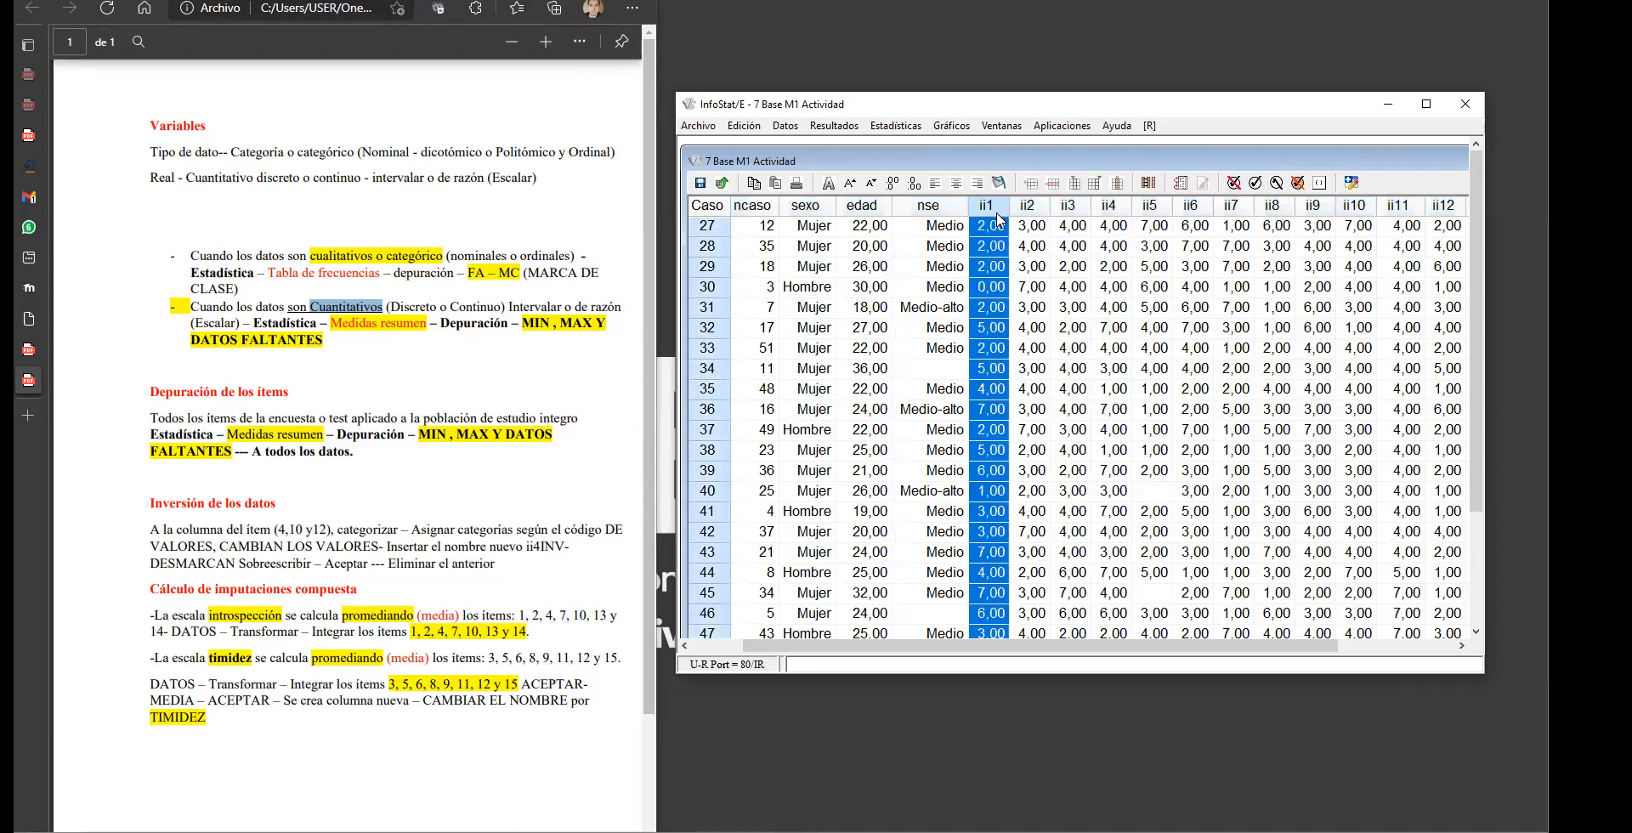
{"action": "right_click", "coordinate": [998, 219]}
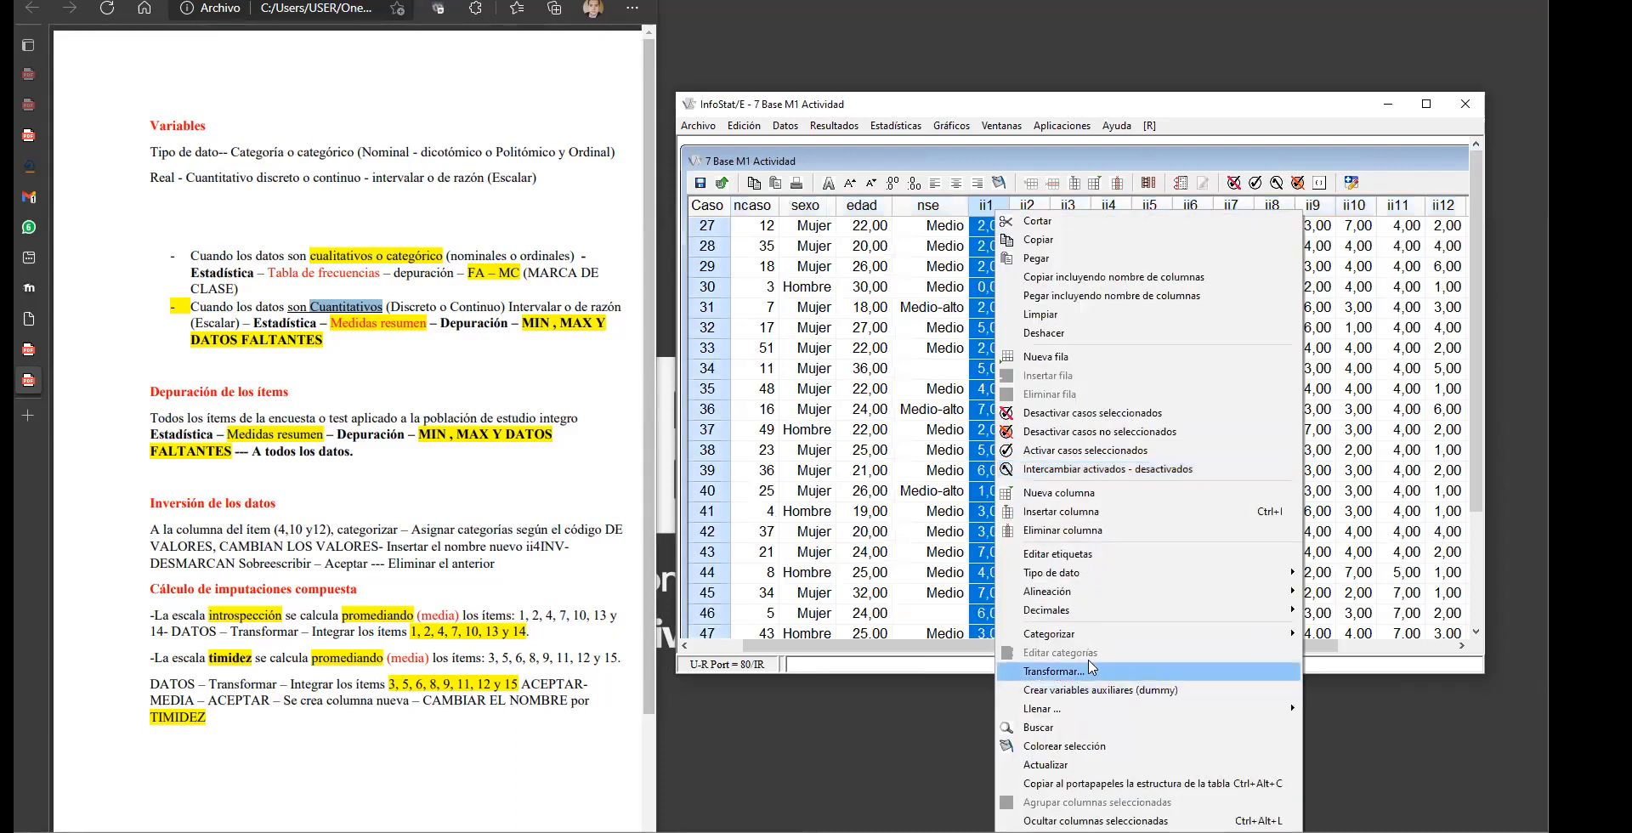
{"action": "mouse_move", "coordinate": [1050, 633]}
{"action": "left_click", "coordinate": [1411, 652]}
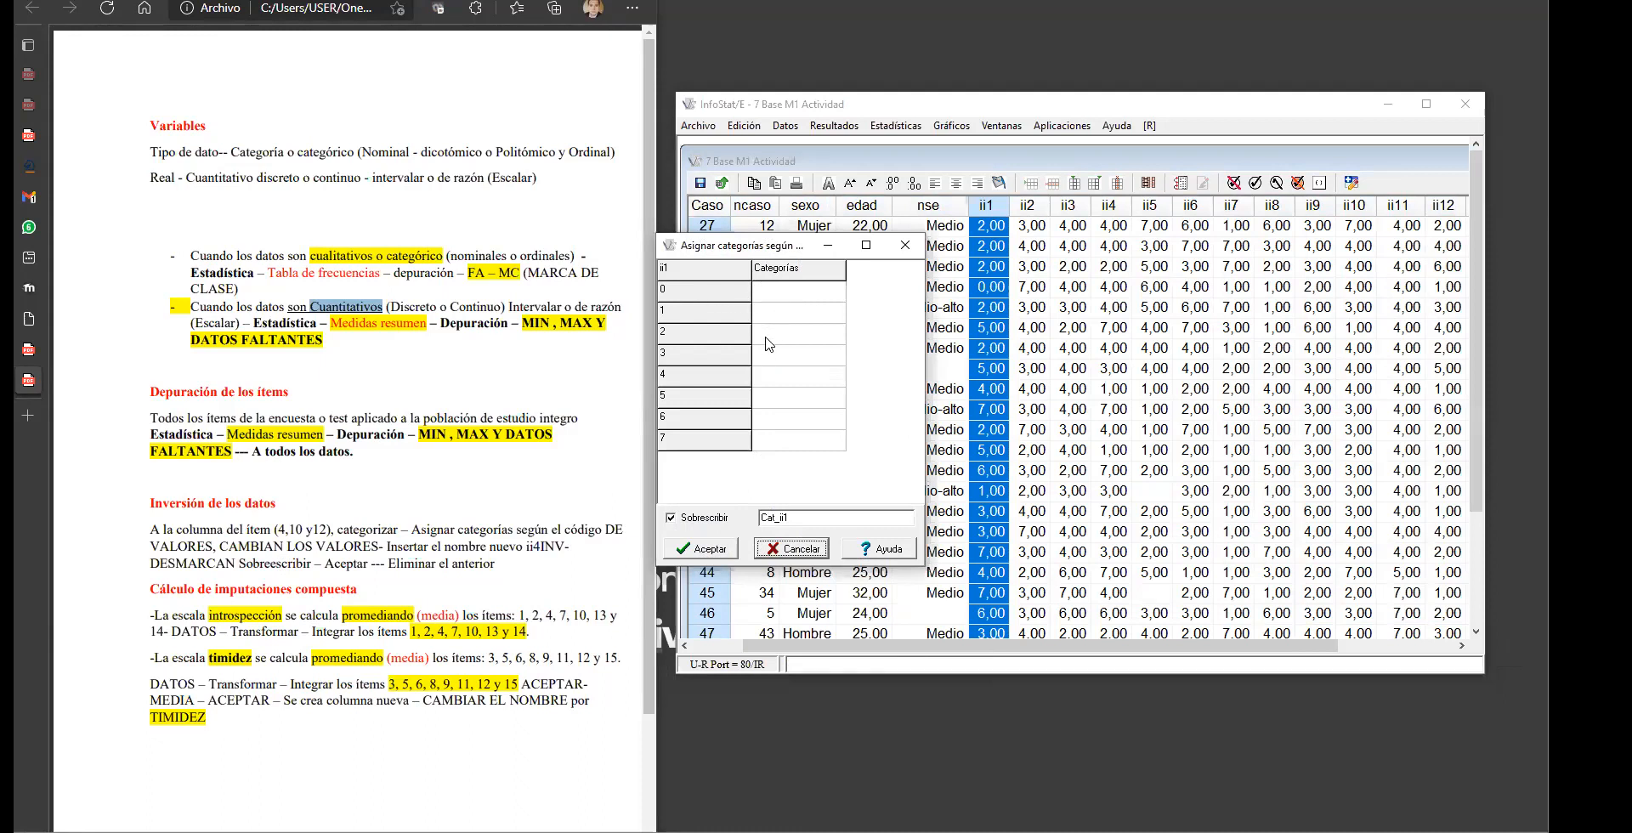
{"action": "left_click", "coordinate": [828, 246]}
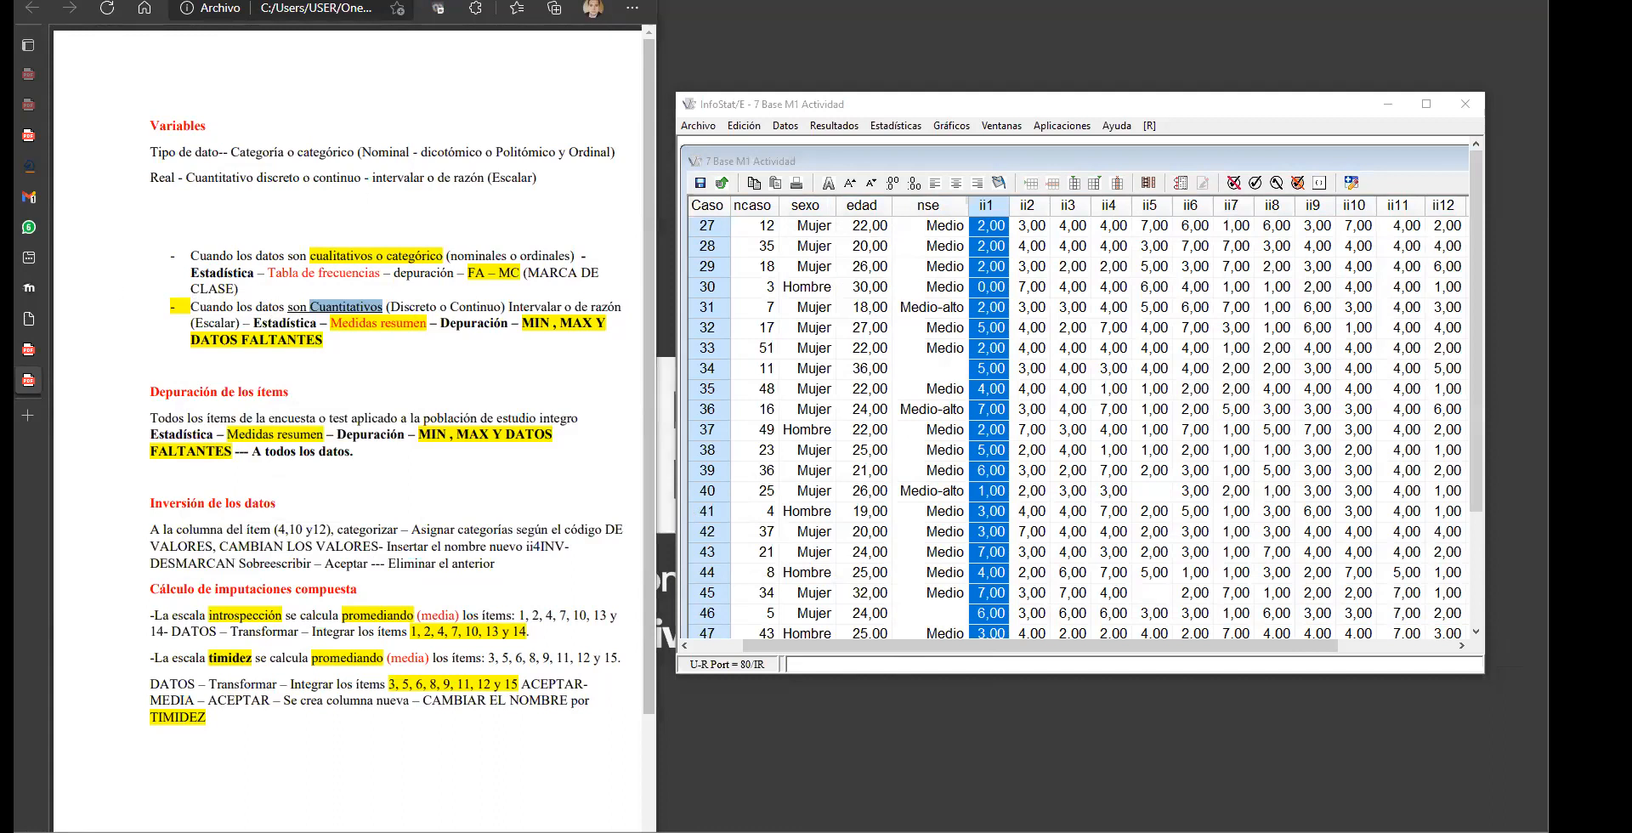
{"action": "left_click", "coordinate": [817, 211]}
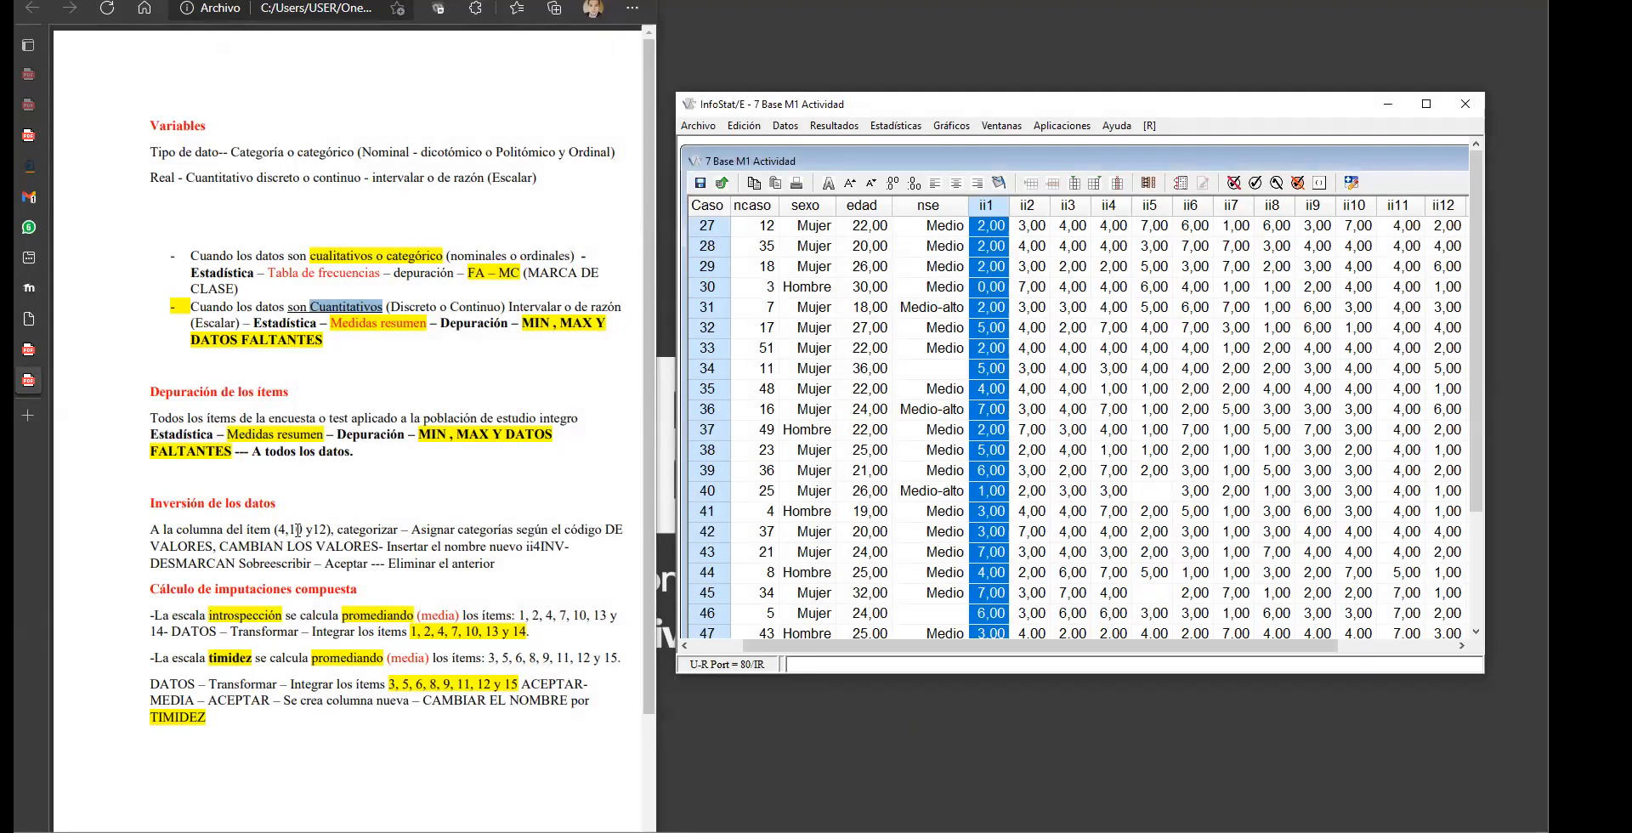
Step: Highlight the item-inversion instructions in the notes, from the columns 4, 10 and 12 through deleting the previous column
{"action": "left_click_drag", "start_coordinate": [150, 530], "coordinate": [331, 533]}
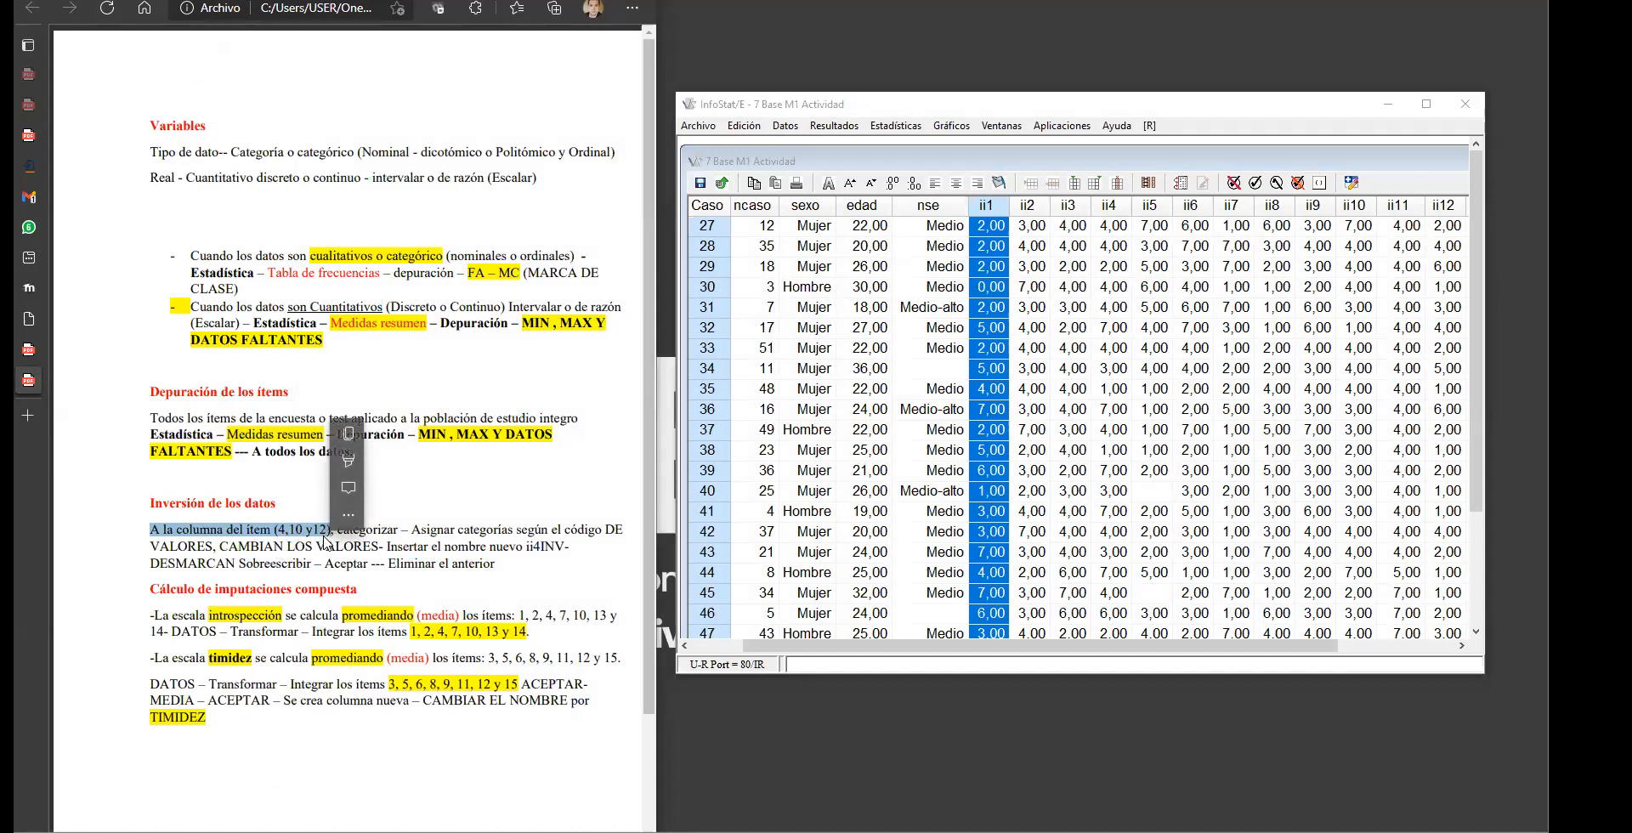
{"action": "left_click", "coordinate": [329, 534]}
{"action": "left_click_drag", "start_coordinate": [338, 534], "coordinate": [380, 559]}
{"action": "right_click", "coordinate": [378, 536]}
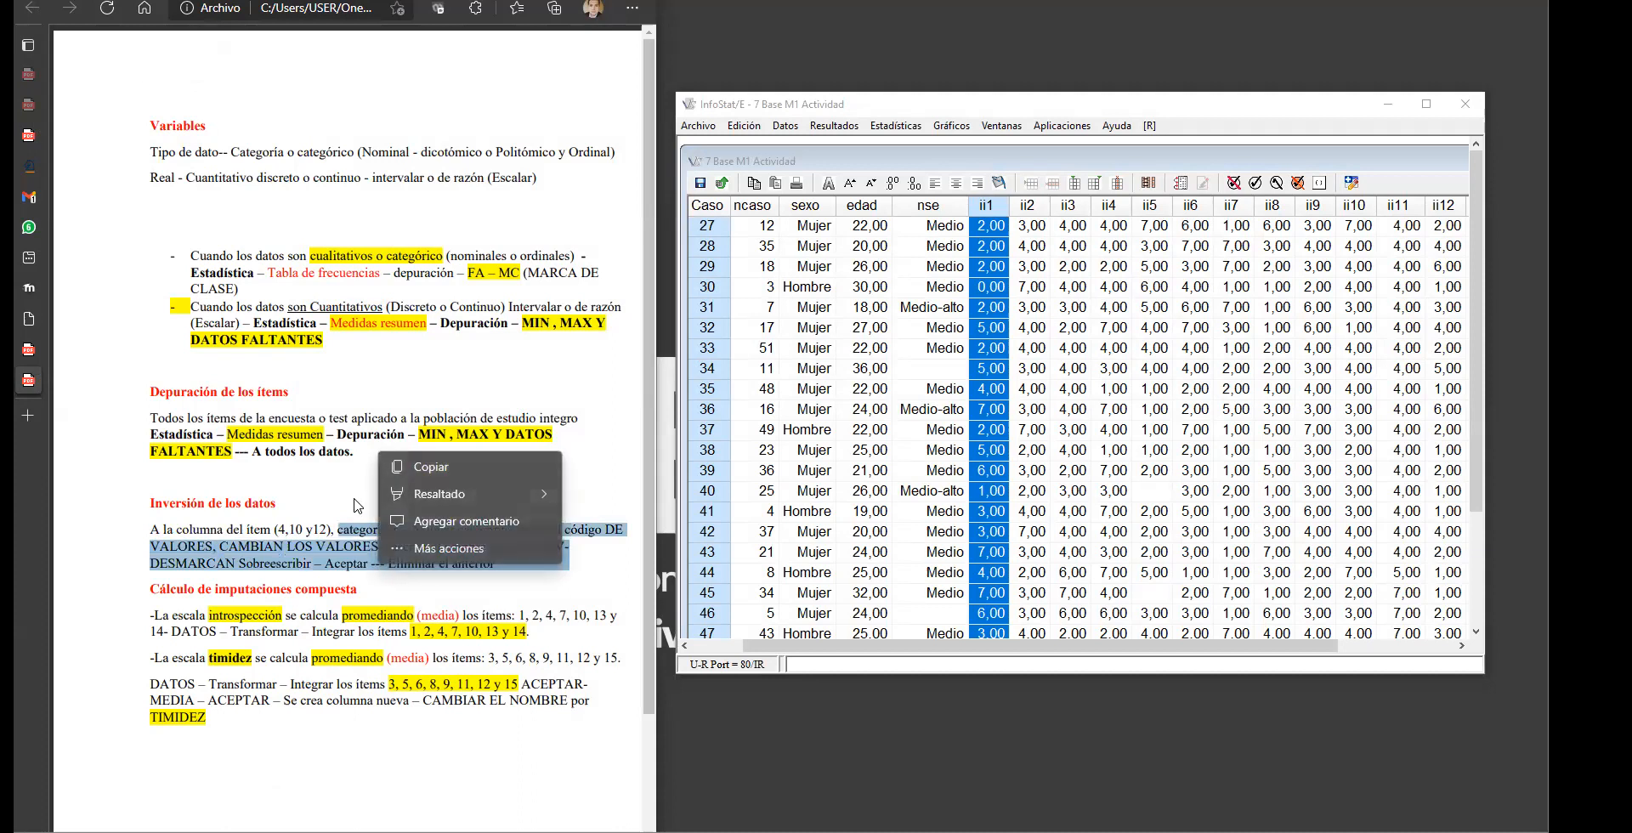
Step: Mark the word "categorizar" in the item-inversion instructions of the notes
{"action": "left_click", "coordinate": [348, 533]}
{"action": "left_click_drag", "start_coordinate": [339, 531], "coordinate": [398, 535]}
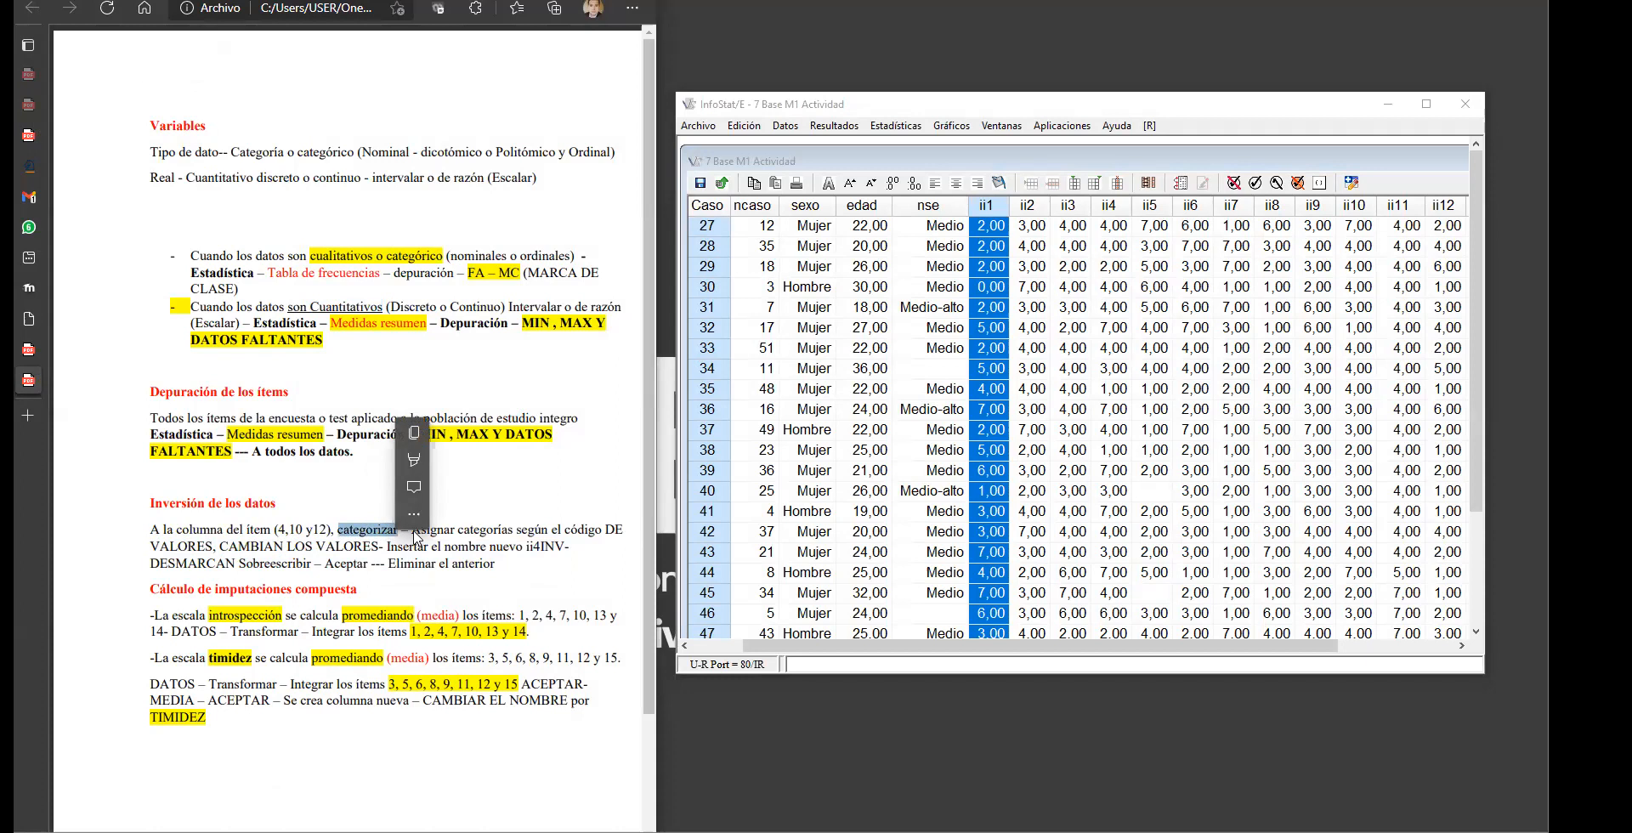
{"action": "left_click", "coordinate": [414, 536]}
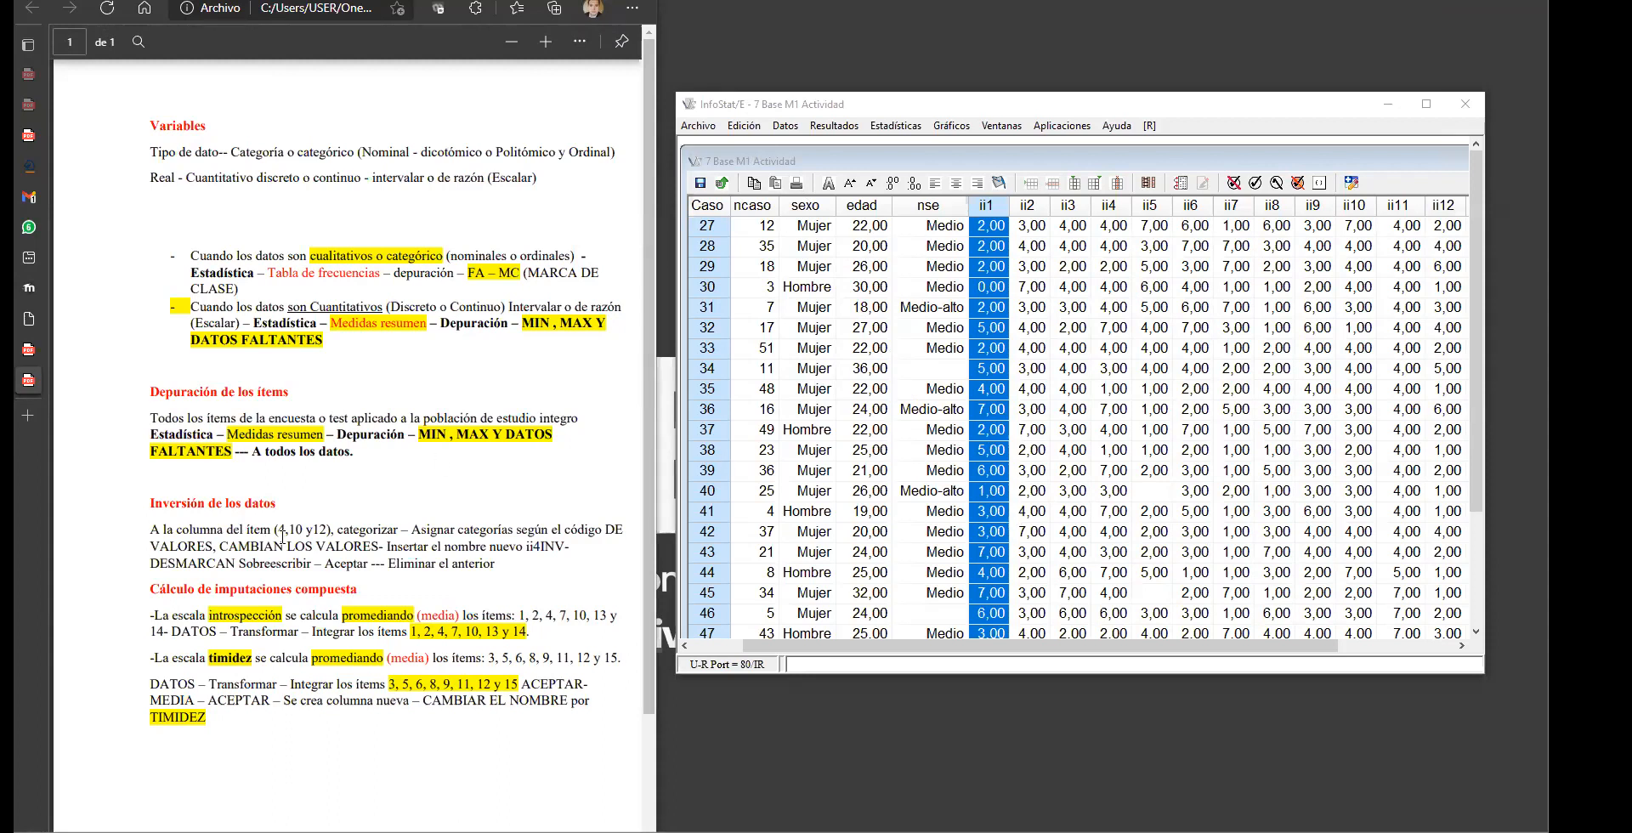
Step: Categorize column ii4 by value codes, assigning 7, 6, 5, 4, 3, 2 and 1 to the values 1 through 7
{"action": "left_click", "coordinate": [1107, 205]}
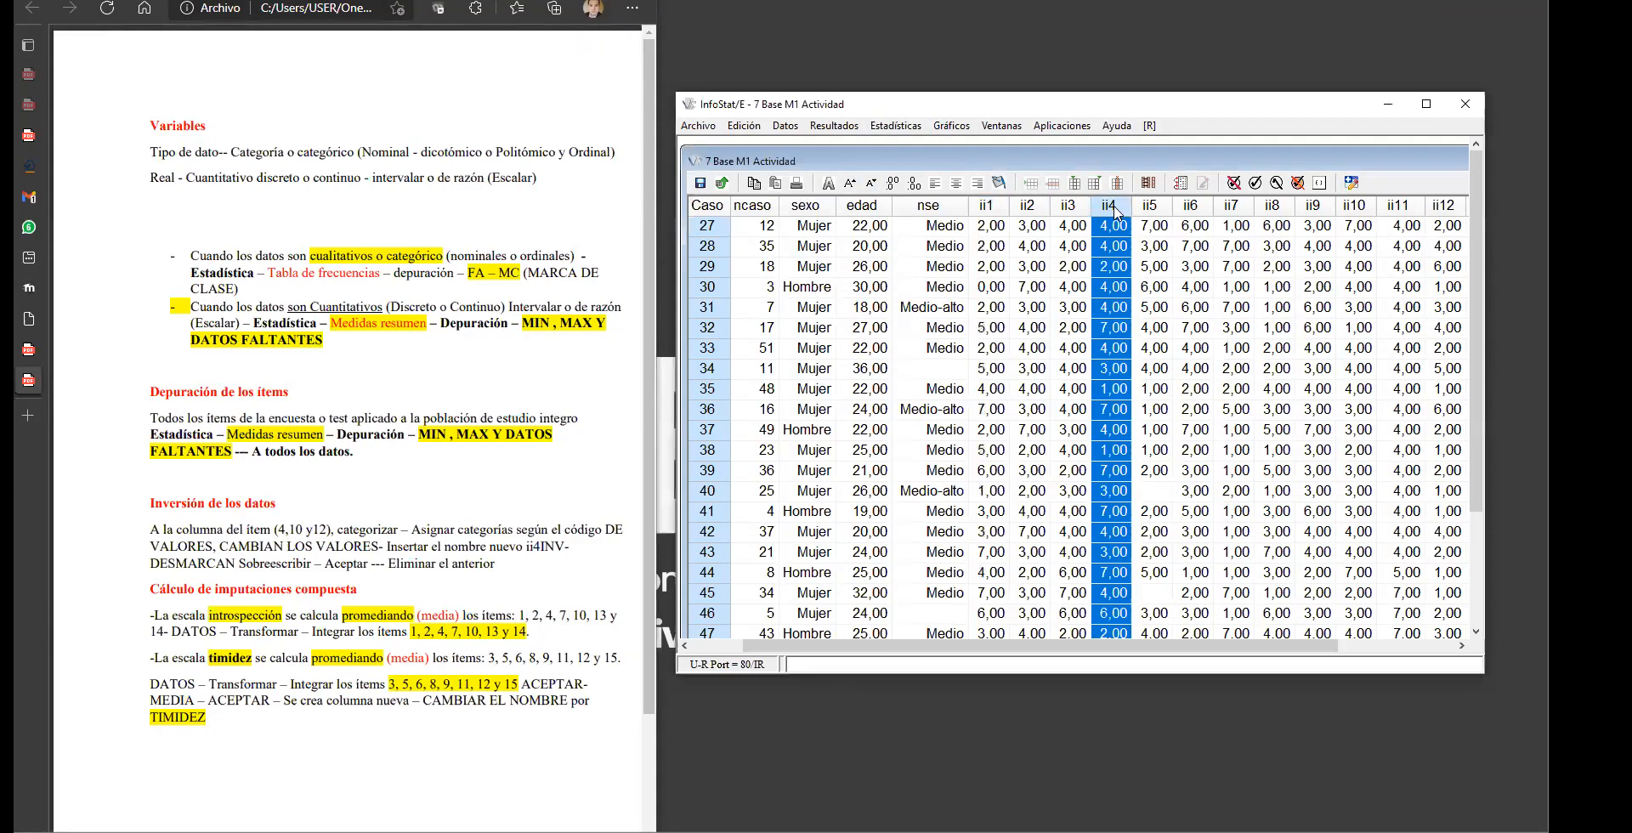
{"action": "right_click", "coordinate": [1111, 212]}
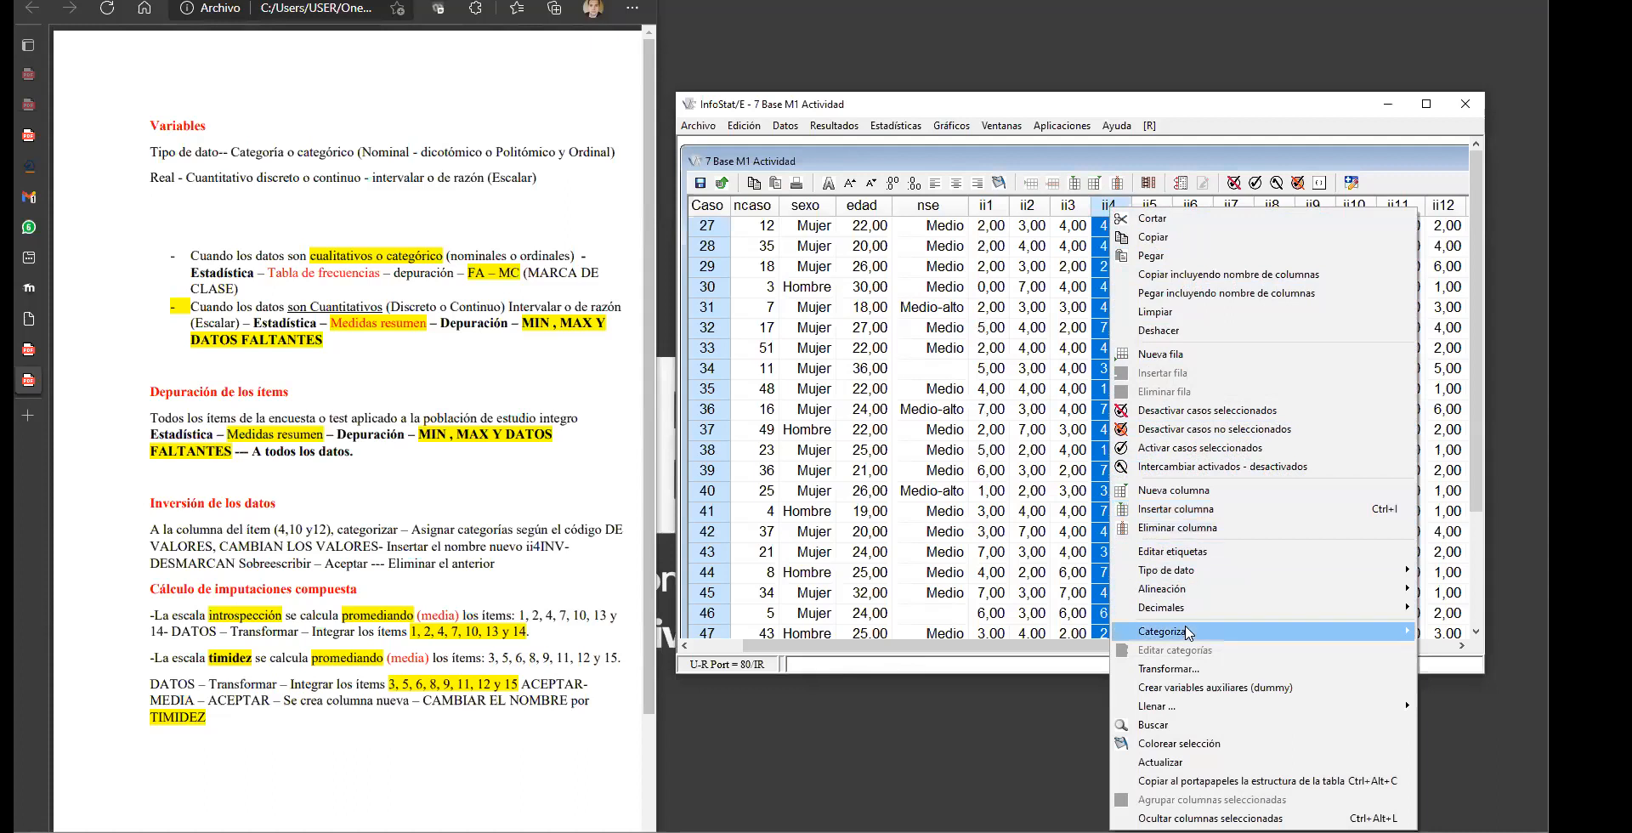
{"action": "mouse_move", "coordinate": [1189, 632]}
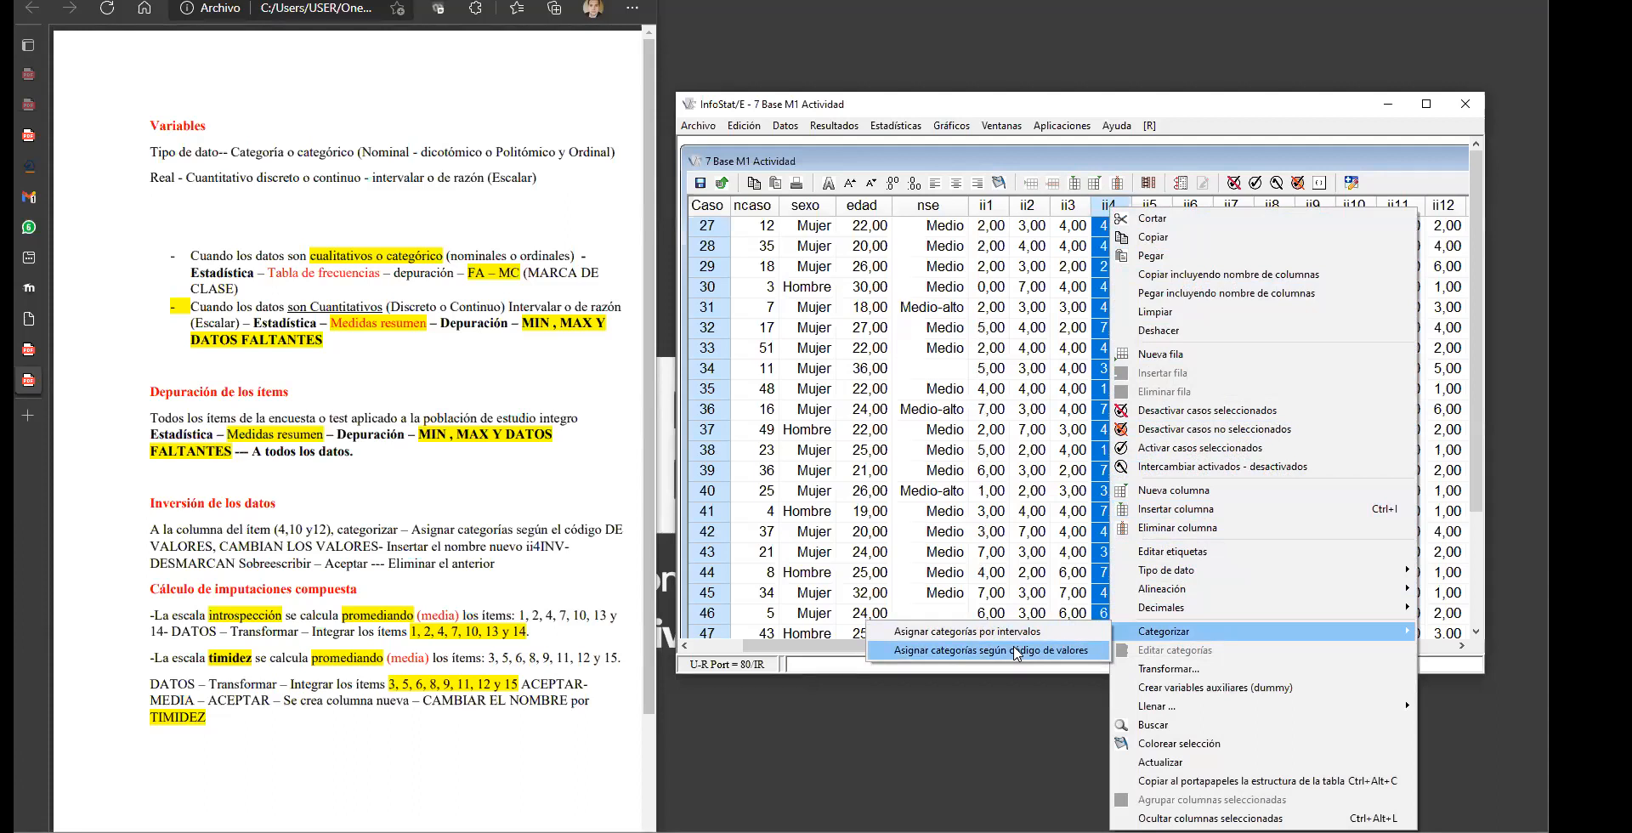
{"action": "left_click", "coordinate": [1017, 651]}
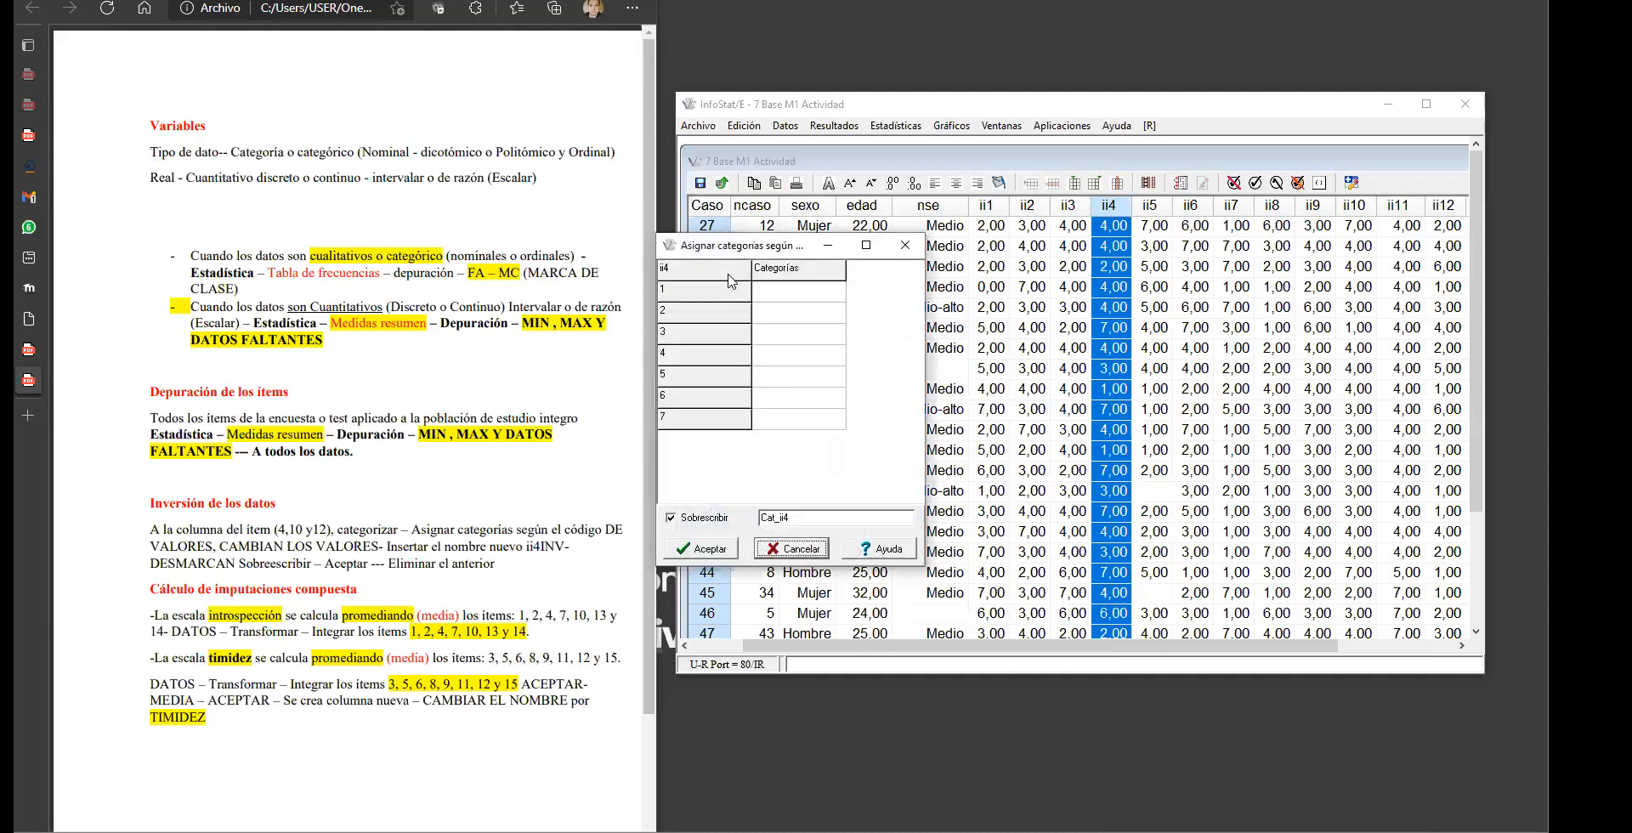
{"action": "left_click", "coordinate": [782, 291]}
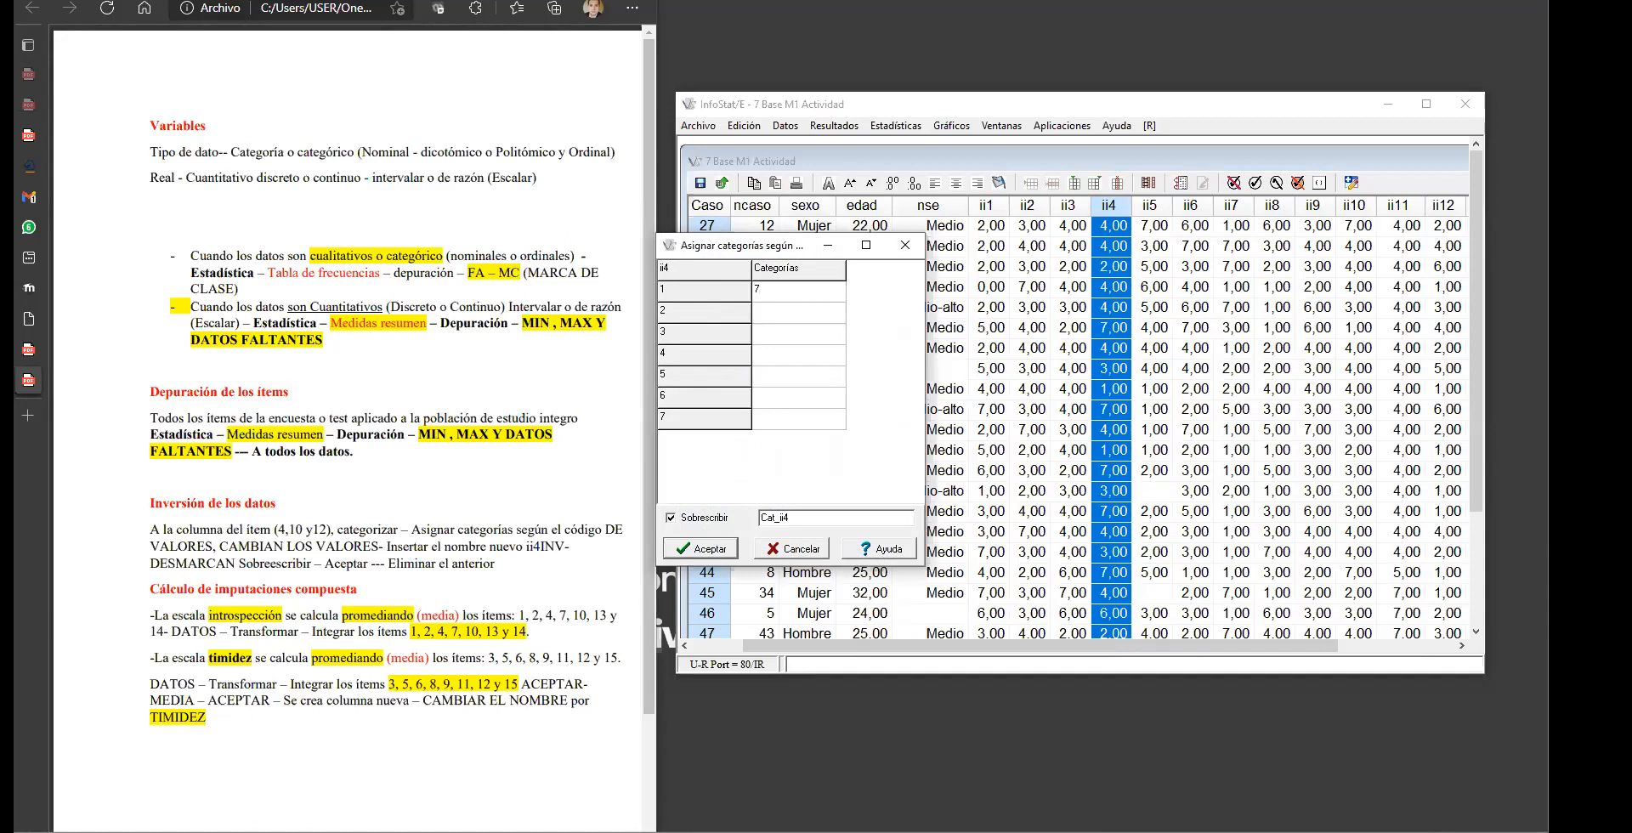
{"action": "left_click", "coordinate": [775, 311]}
{"action": "type", "text": "6"}
{"action": "left_click", "coordinate": [787, 329]}
{"action": "left_click", "coordinate": [789, 355]}
{"action": "type", "text": "4"}
{"action": "left_click", "coordinate": [782, 394]}
{"action": "type", "text": "2"}
{"action": "left_click", "coordinate": [772, 415]}
{"action": "type", "text": "1"}
Step: Mark the overwrite instruction in the notes, turn off Sobrescribir and accept the ii4 categorization as Cat_ii4
{"action": "left_click_drag", "start_coordinate": [149, 564], "coordinate": [312, 565]}
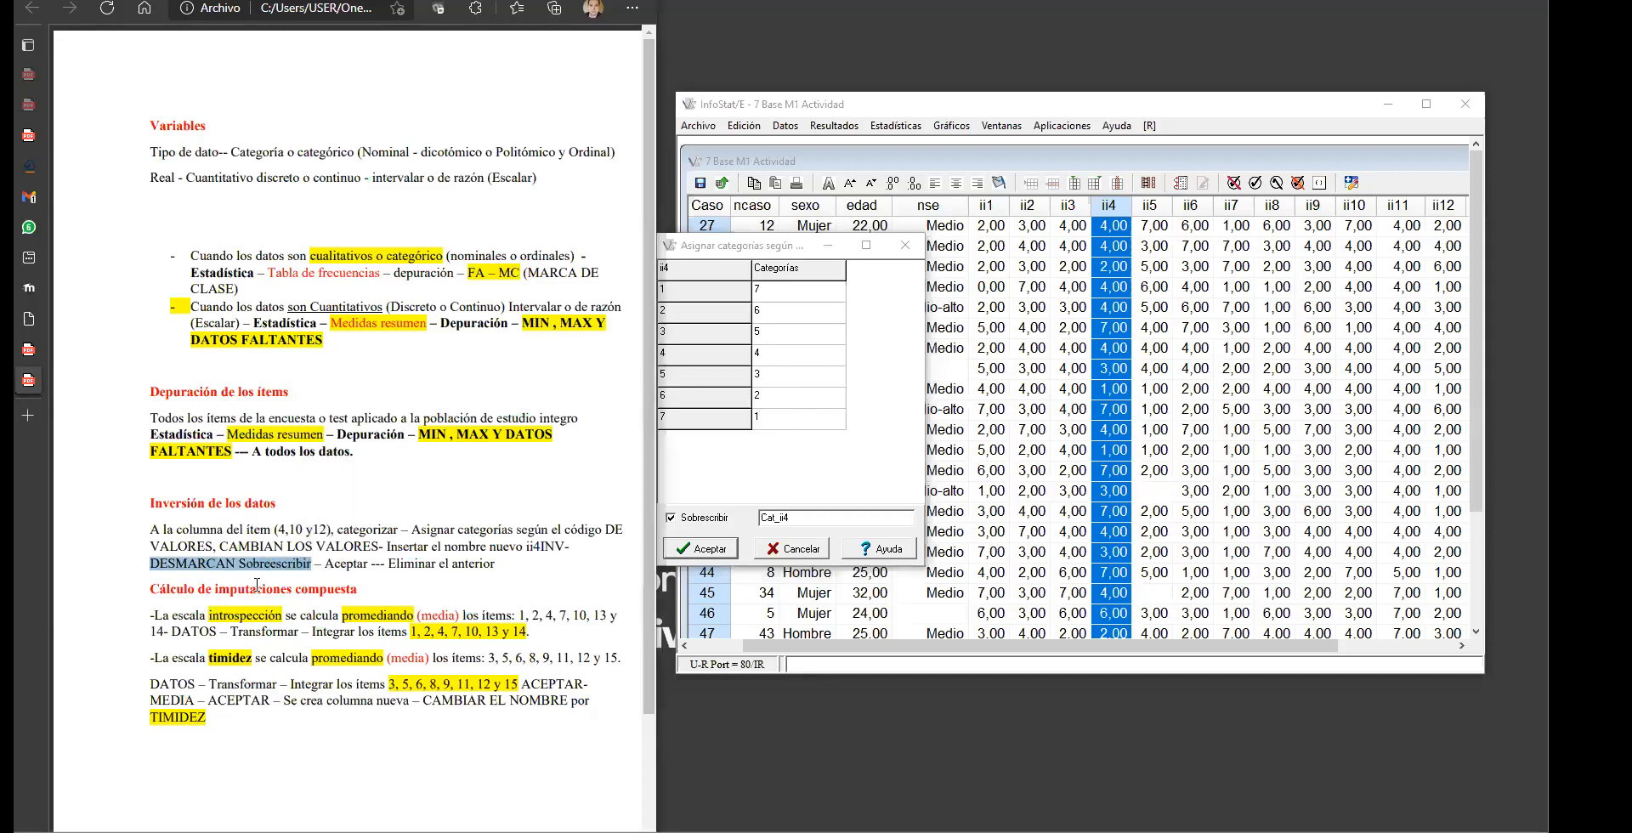
{"action": "left_click", "coordinate": [671, 518]}
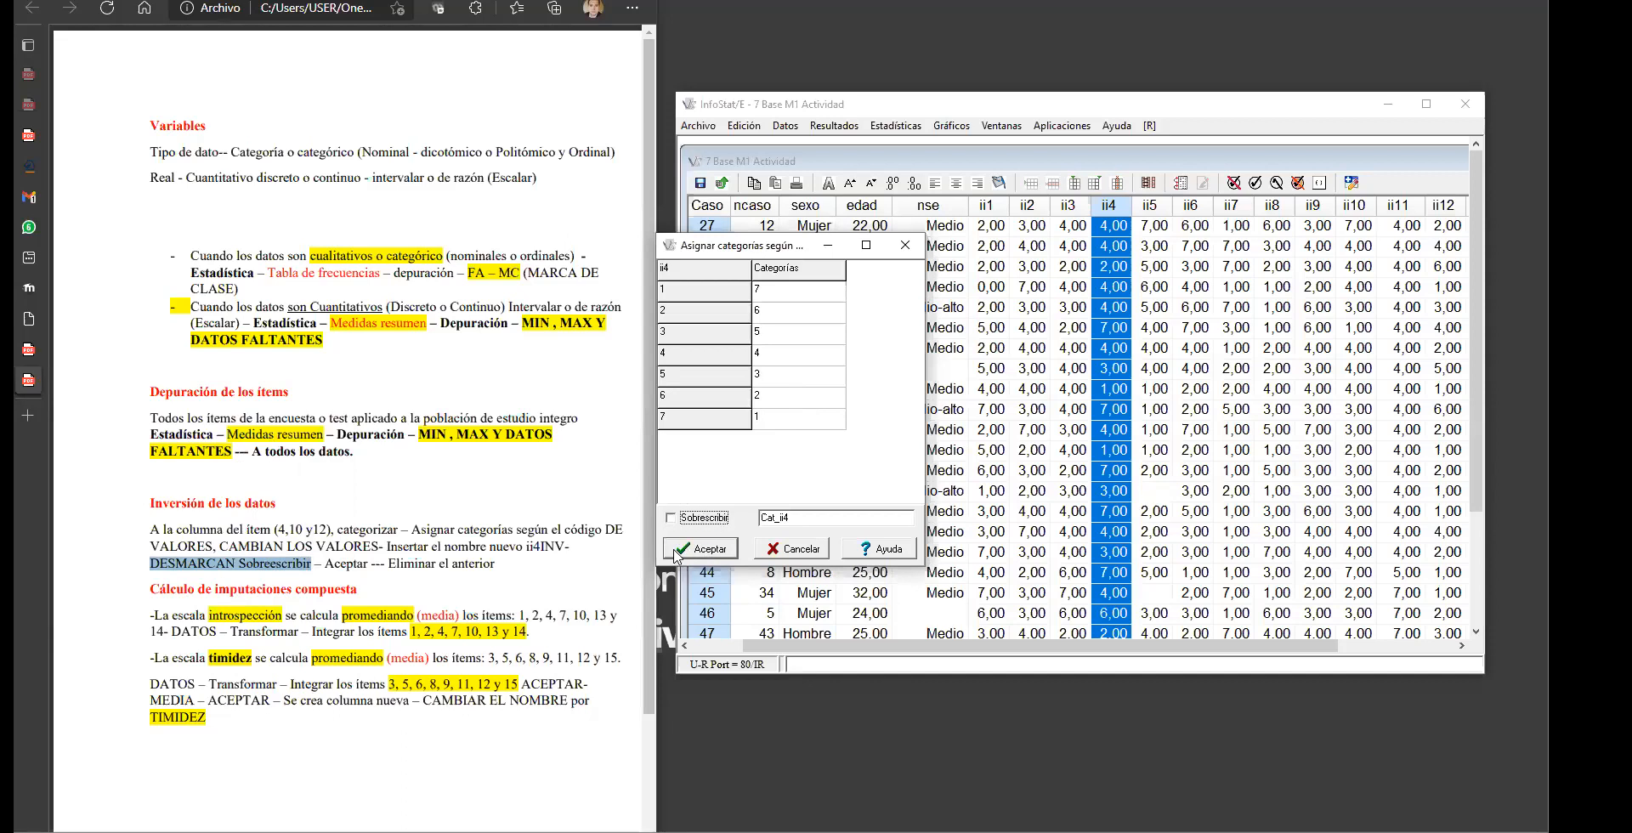
{"action": "left_click", "coordinate": [692, 551]}
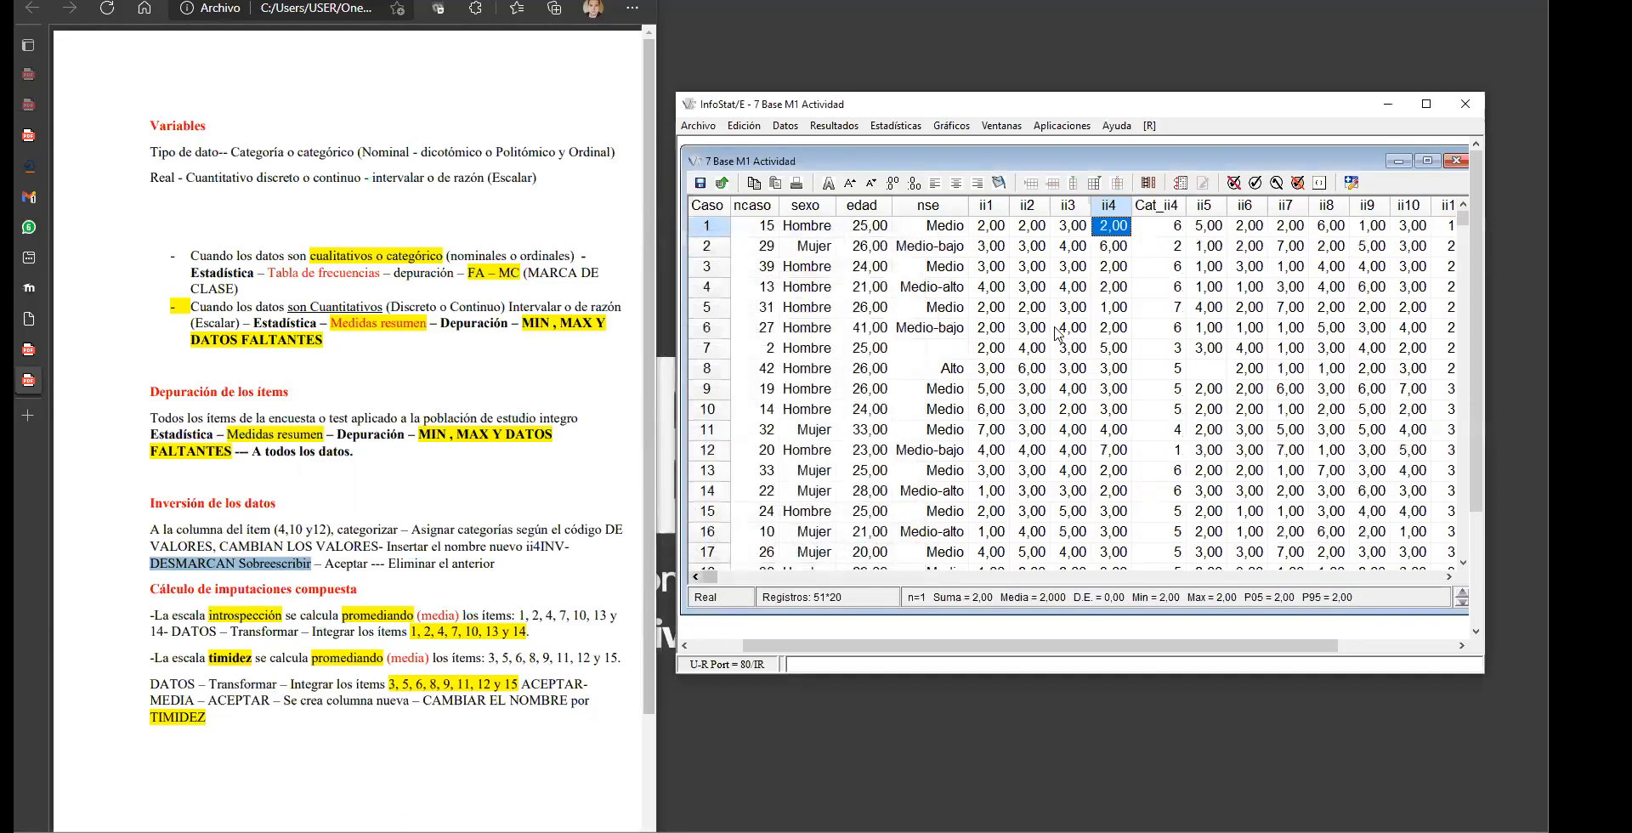
Step: Compare the ii4 and Cat_ii4 columns, and delete the original ii4 column as the notes instruct
{"action": "left_click", "coordinate": [1159, 205]}
{"action": "left_click", "coordinate": [1109, 205]}
{"action": "left_click", "coordinate": [1161, 205]}
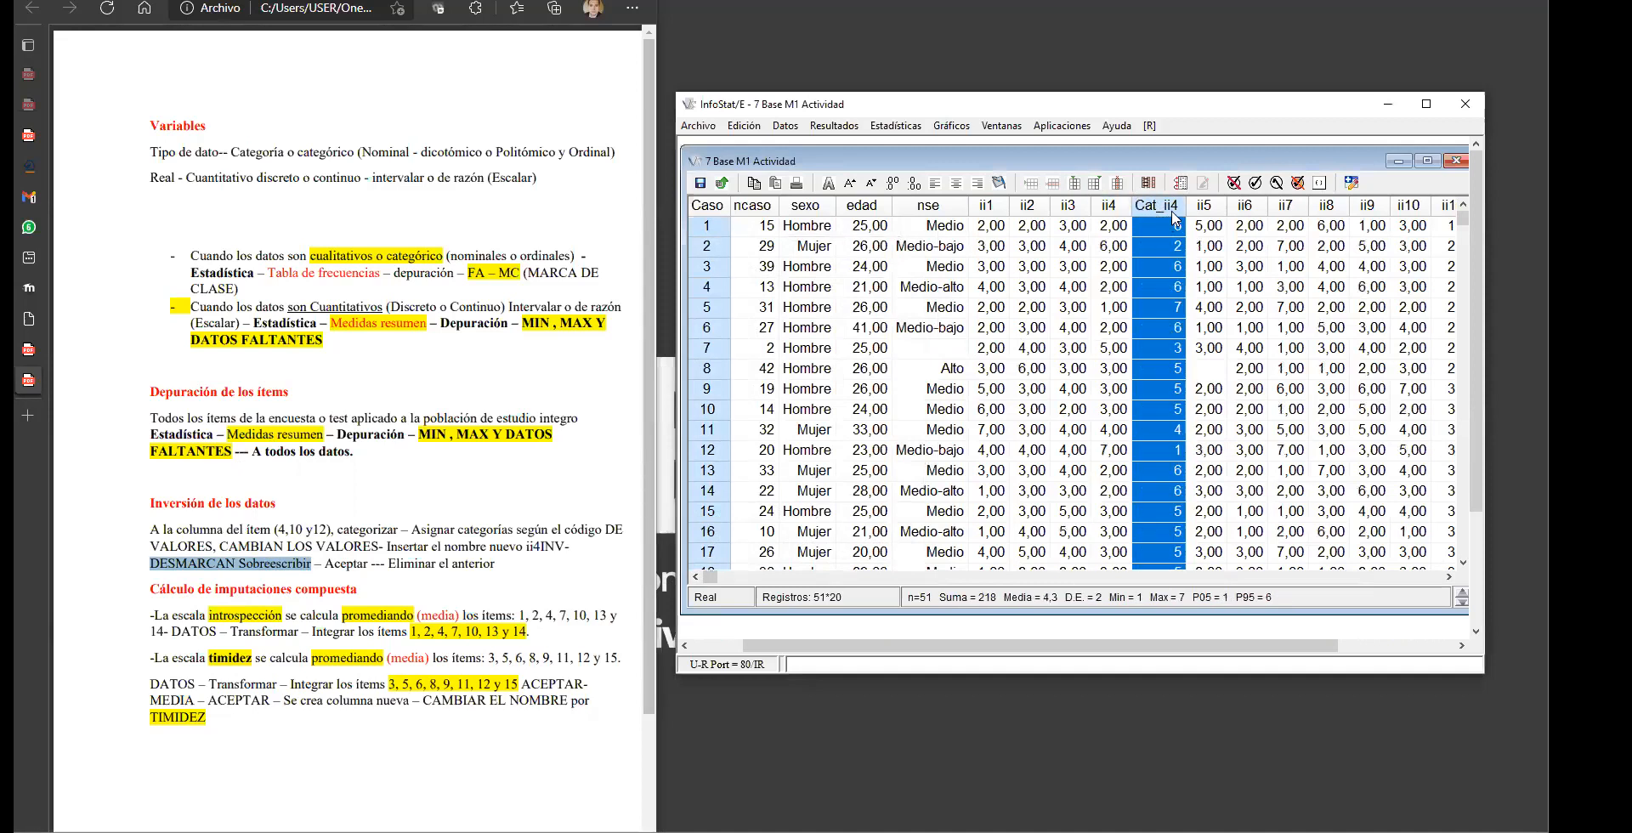
{"action": "left_click", "coordinate": [1109, 205]}
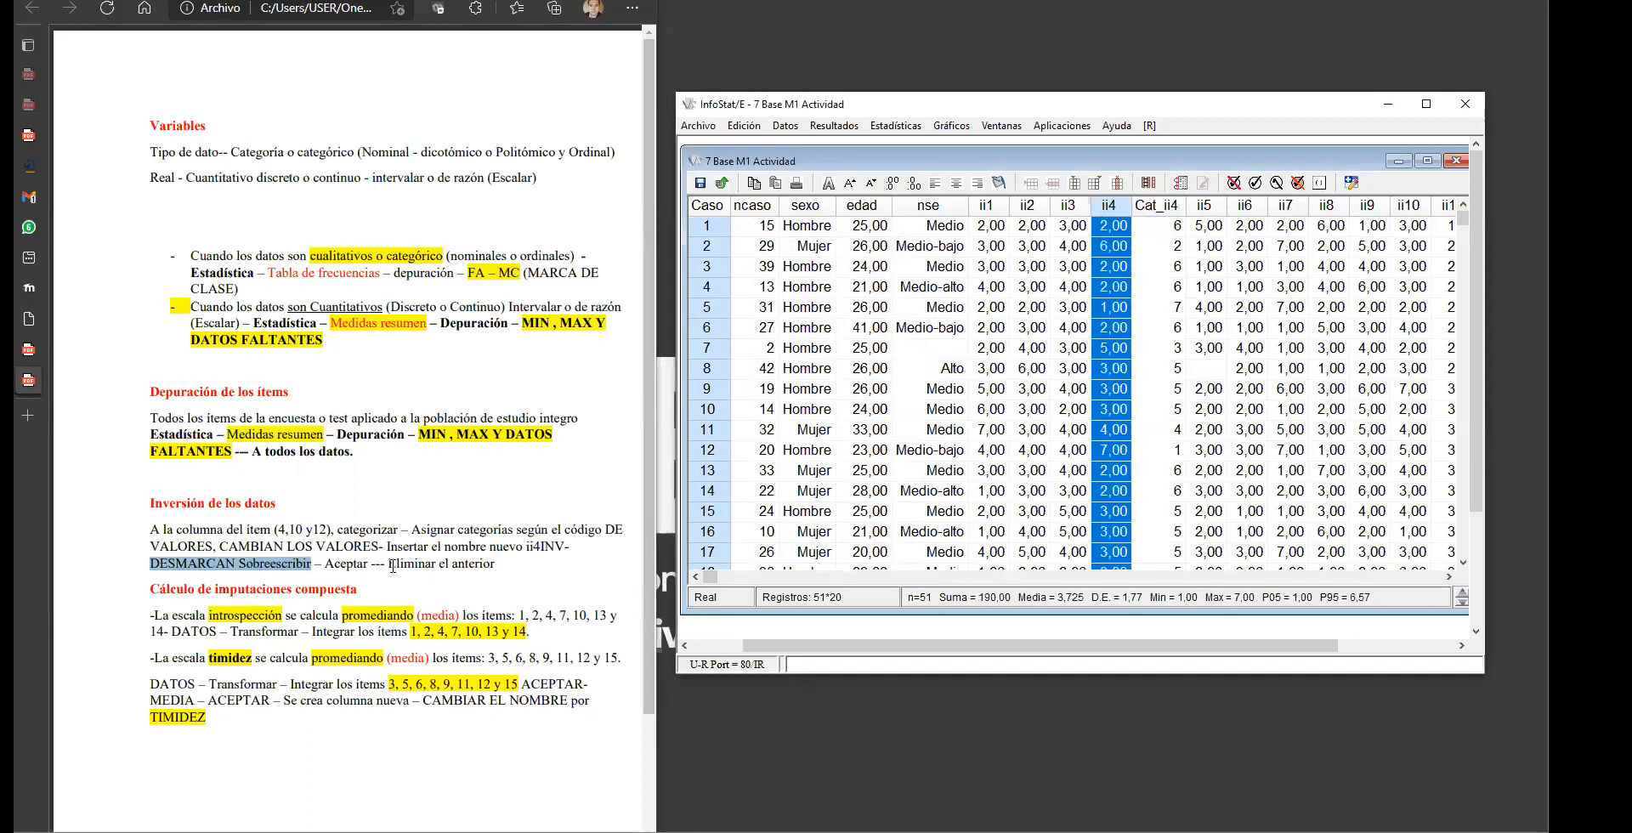
{"action": "left_click_drag", "start_coordinate": [388, 563], "coordinate": [494, 564]}
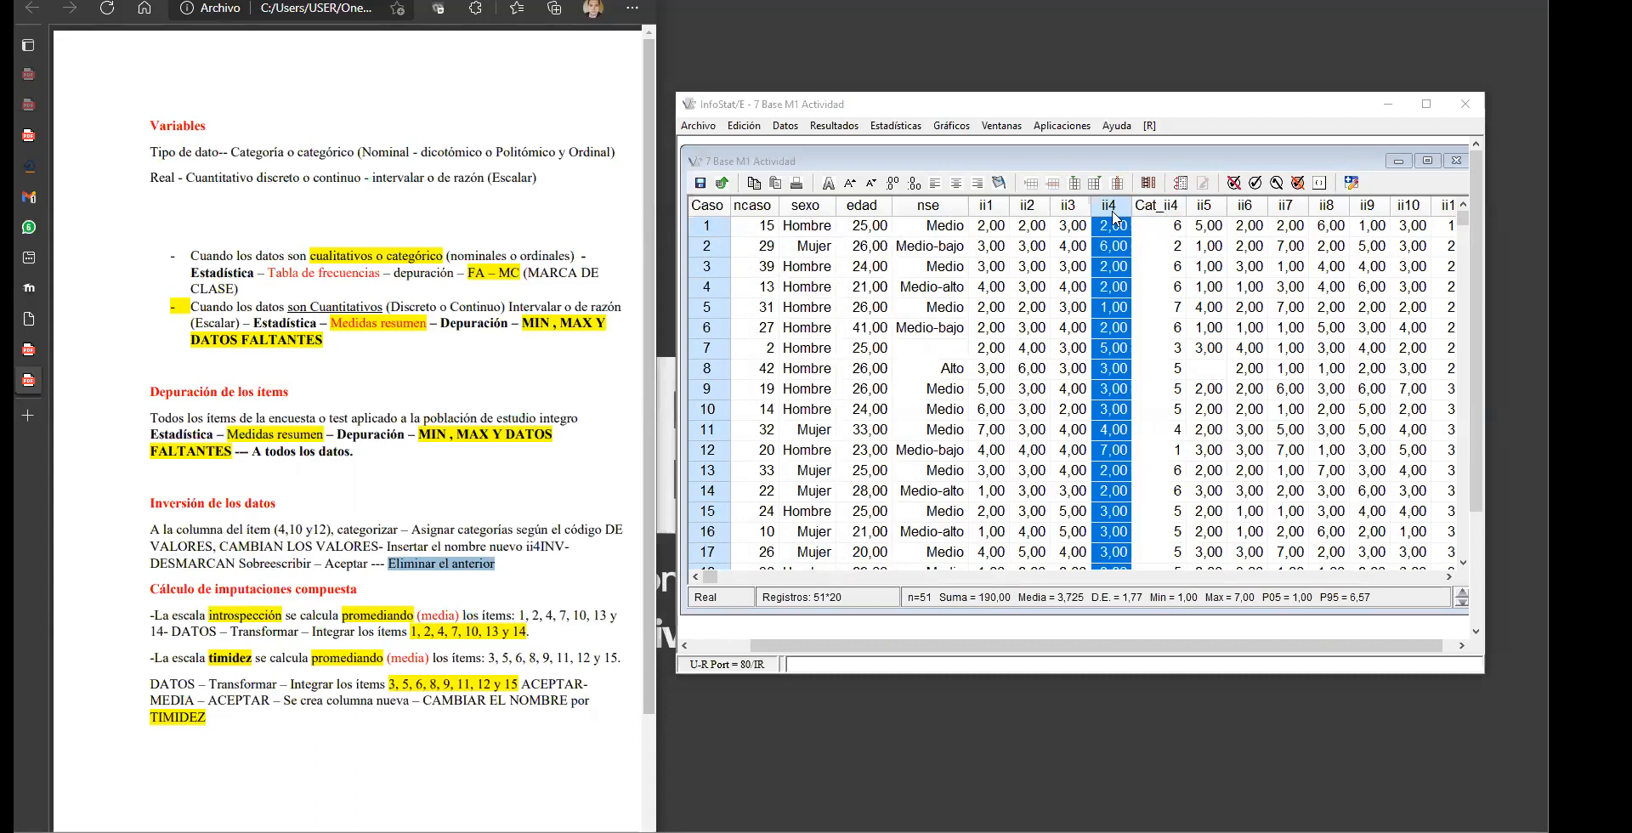
{"action": "right_click", "coordinate": [1113, 213]}
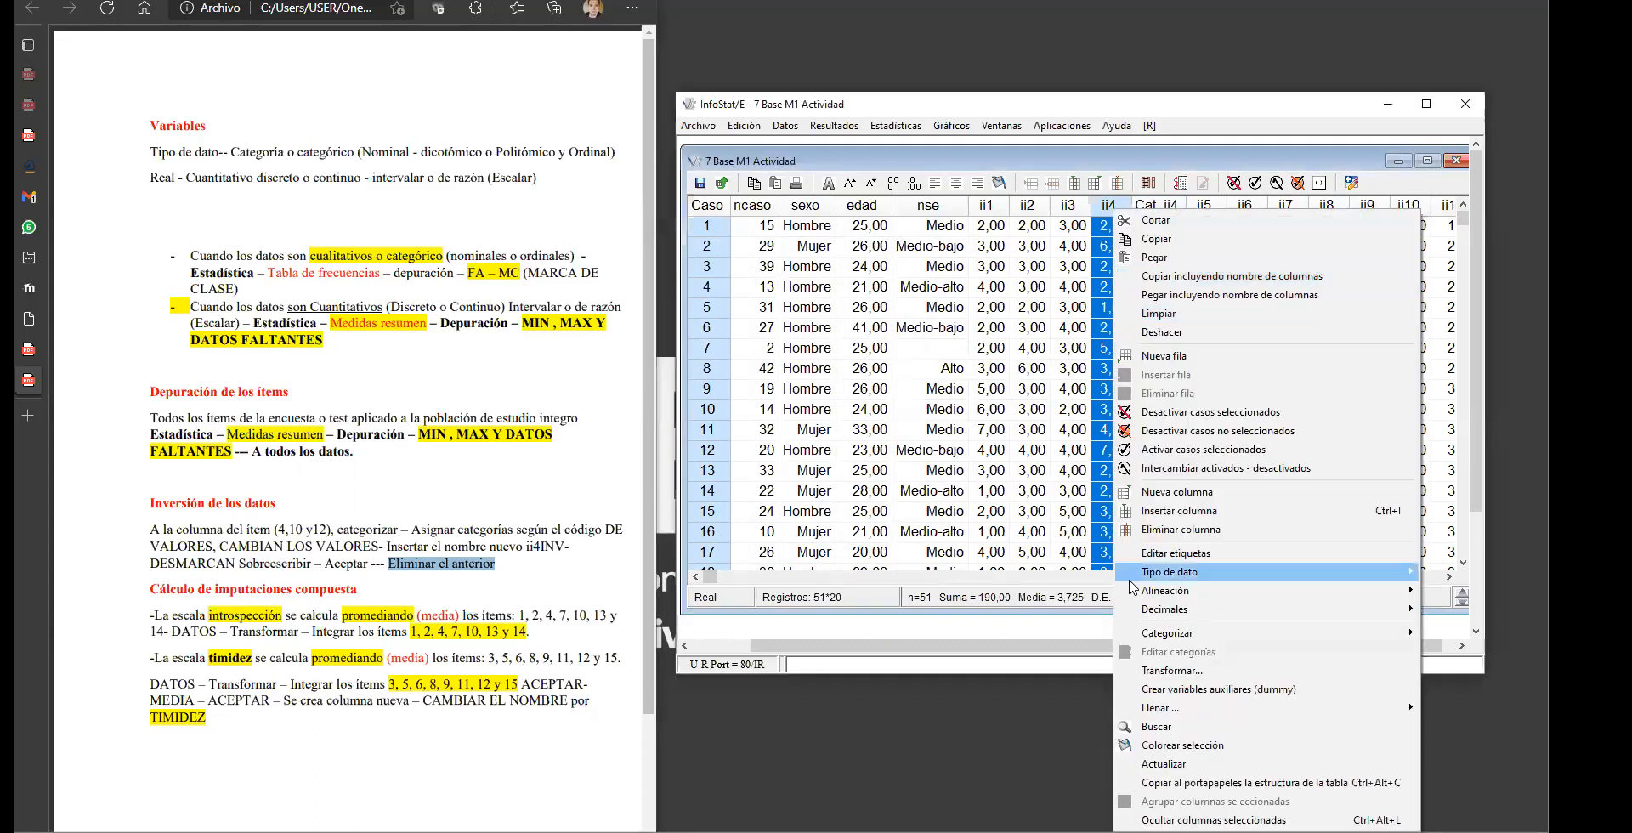
{"action": "left_click", "coordinate": [1182, 532]}
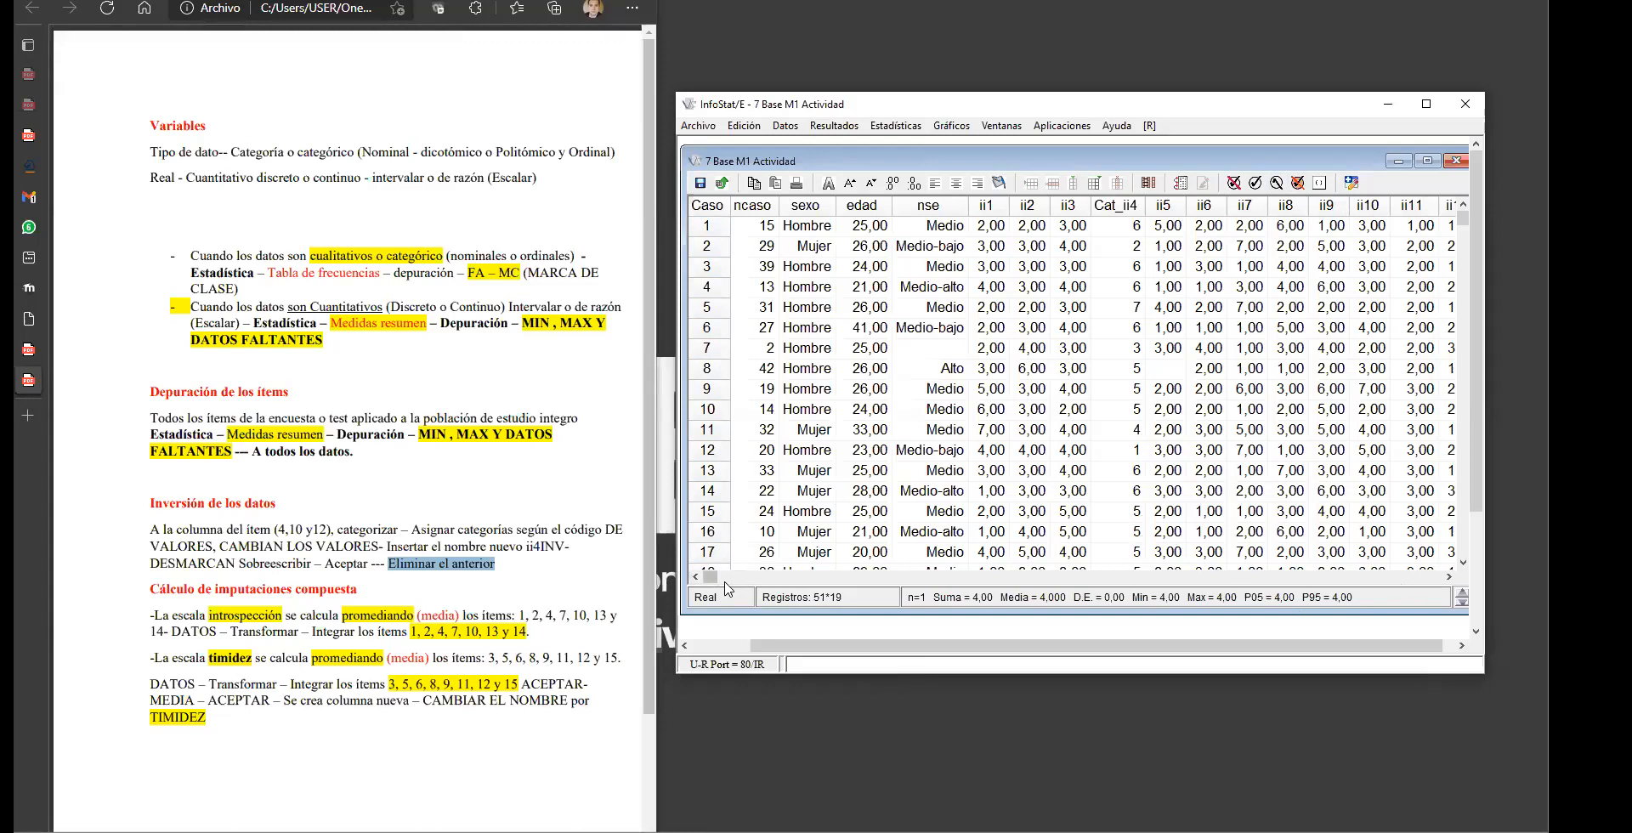
Step: Start assigning categories by value code for column ii10
{"action": "left_click", "coordinate": [1222, 229]}
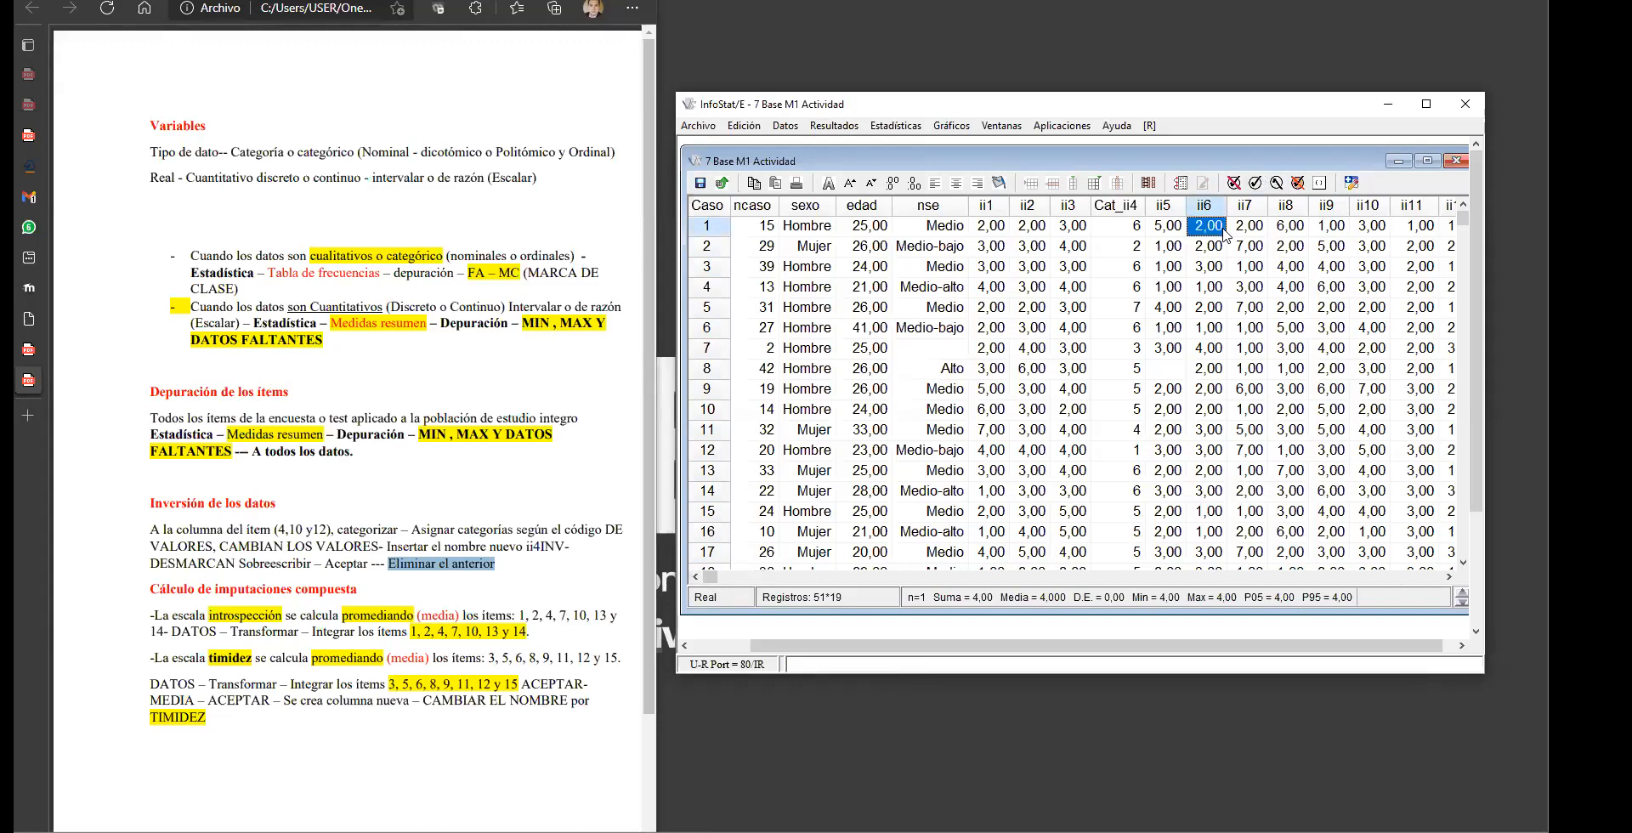
{"action": "key", "text": "Right"}
{"action": "key", "text": "Right"}
{"action": "key", "text": "Right"}
{"action": "key", "text": "Right"}
{"action": "key", "text": "Right"}
{"action": "key", "text": "Right"}
{"action": "key", "text": "Right"}
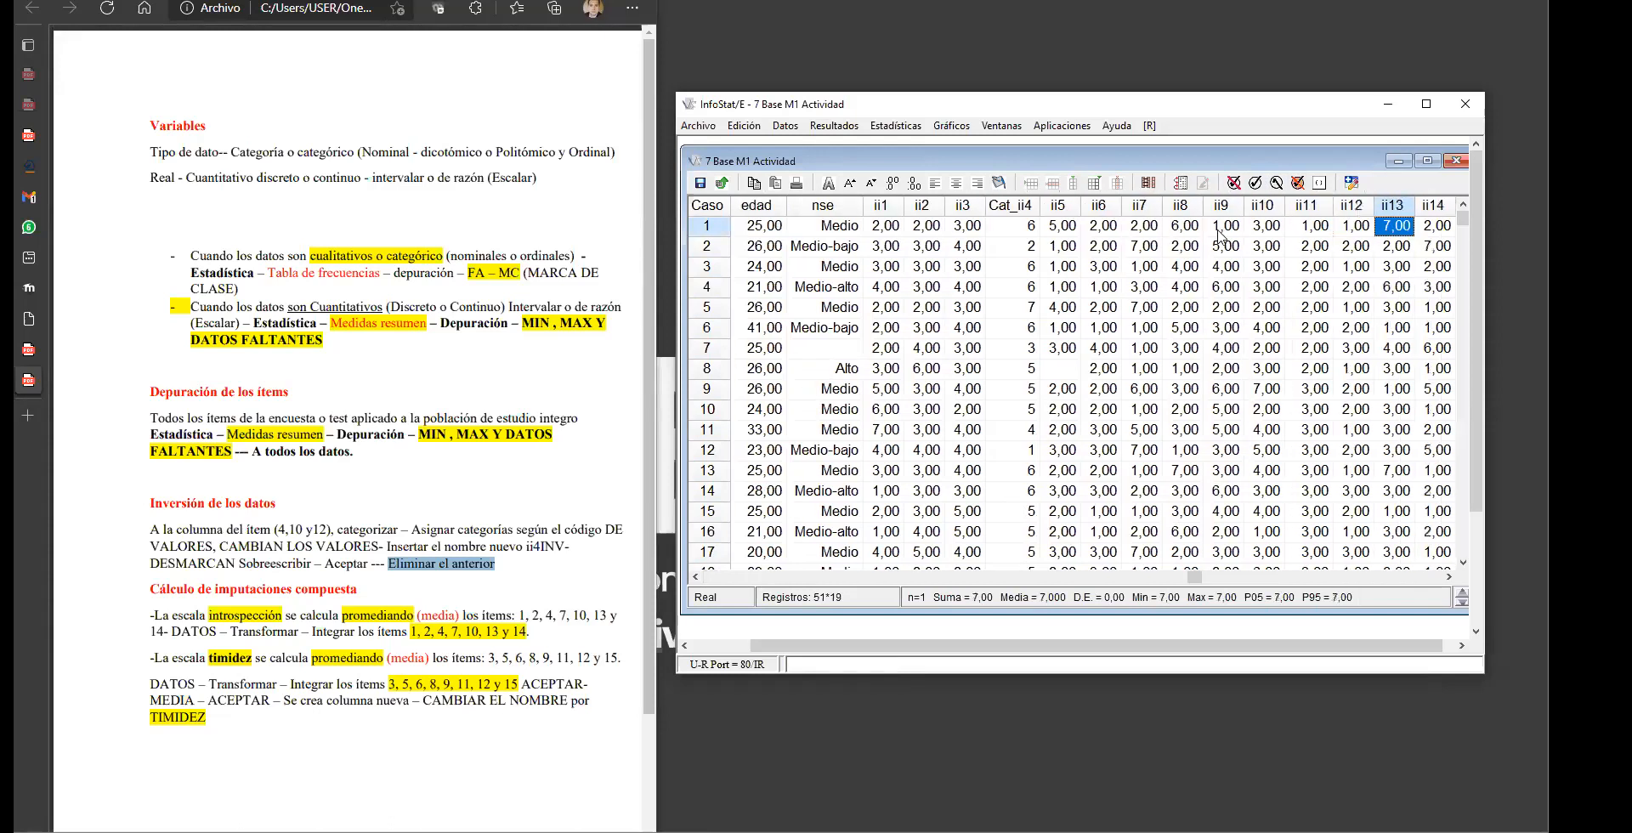
{"action": "left_click", "coordinate": [1264, 204]}
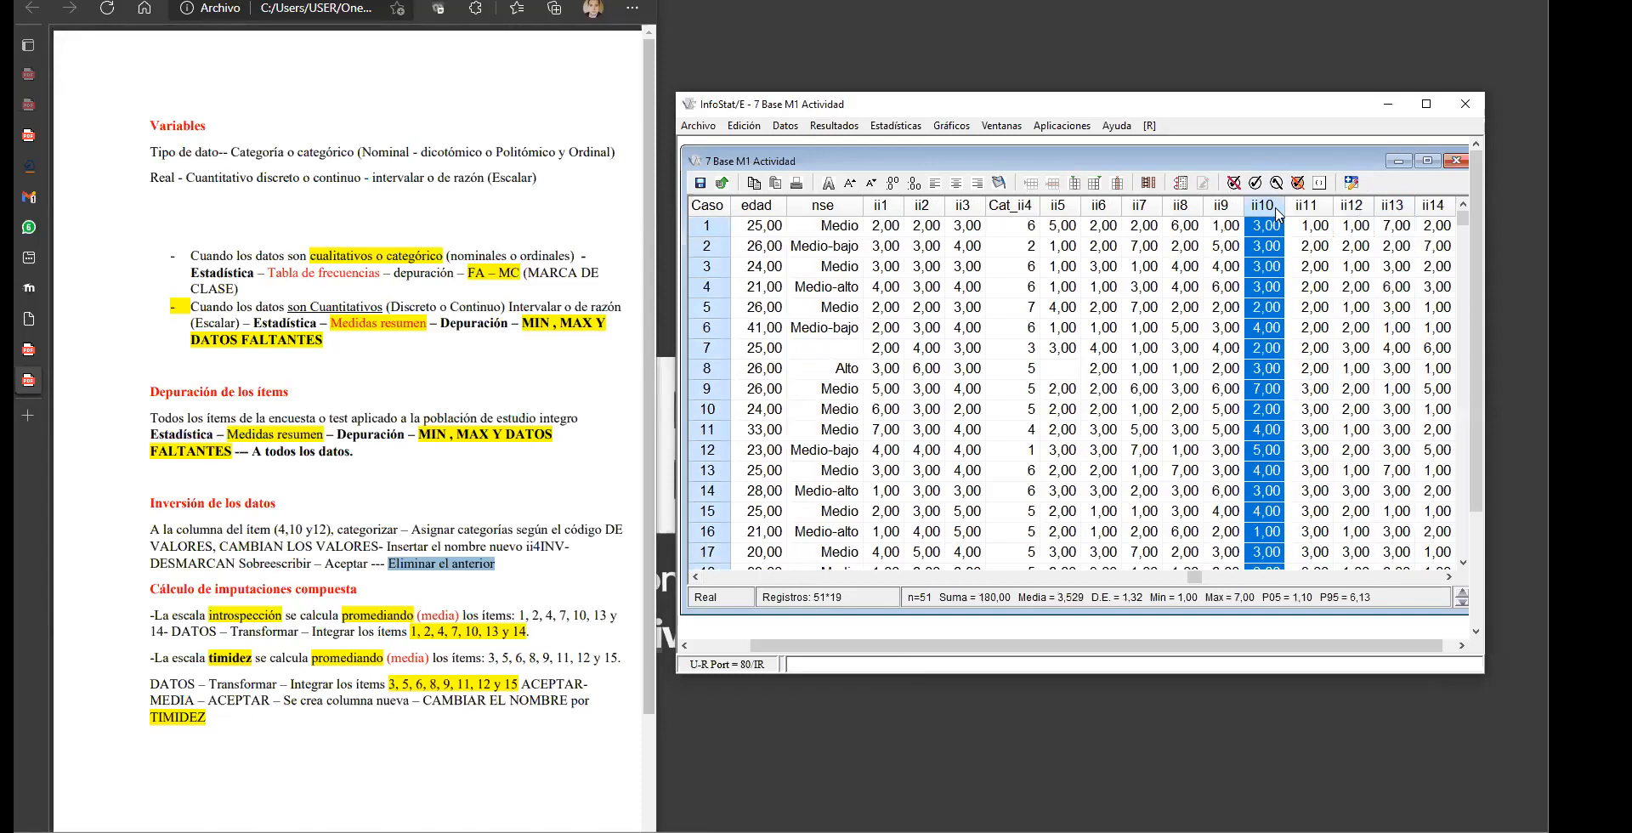
{"action": "right_click", "coordinate": [1276, 211]}
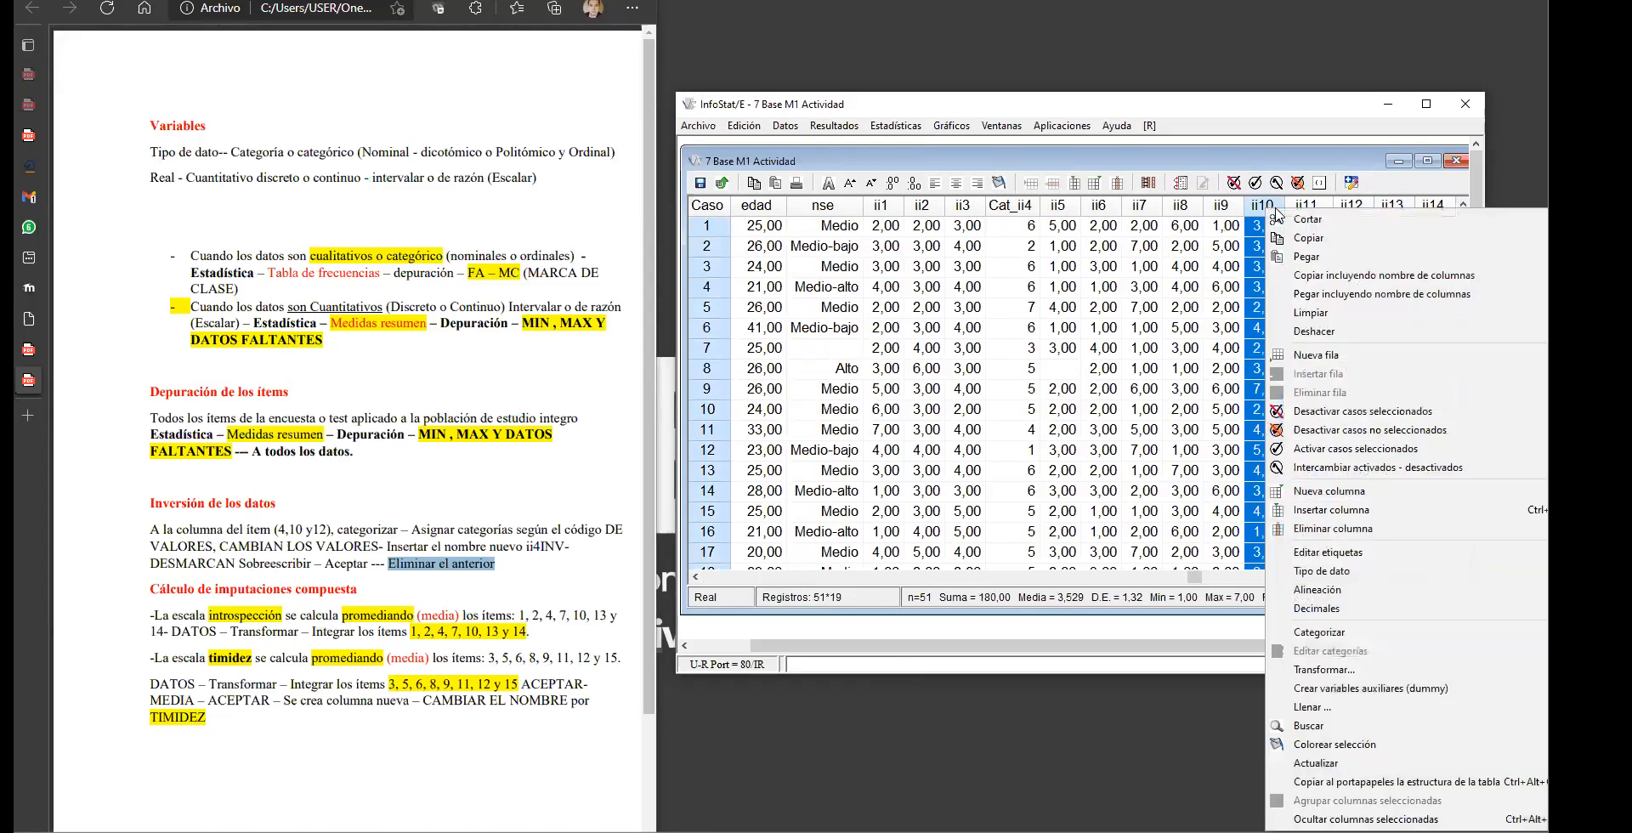
{"action": "mouse_move", "coordinate": [1350, 634]}
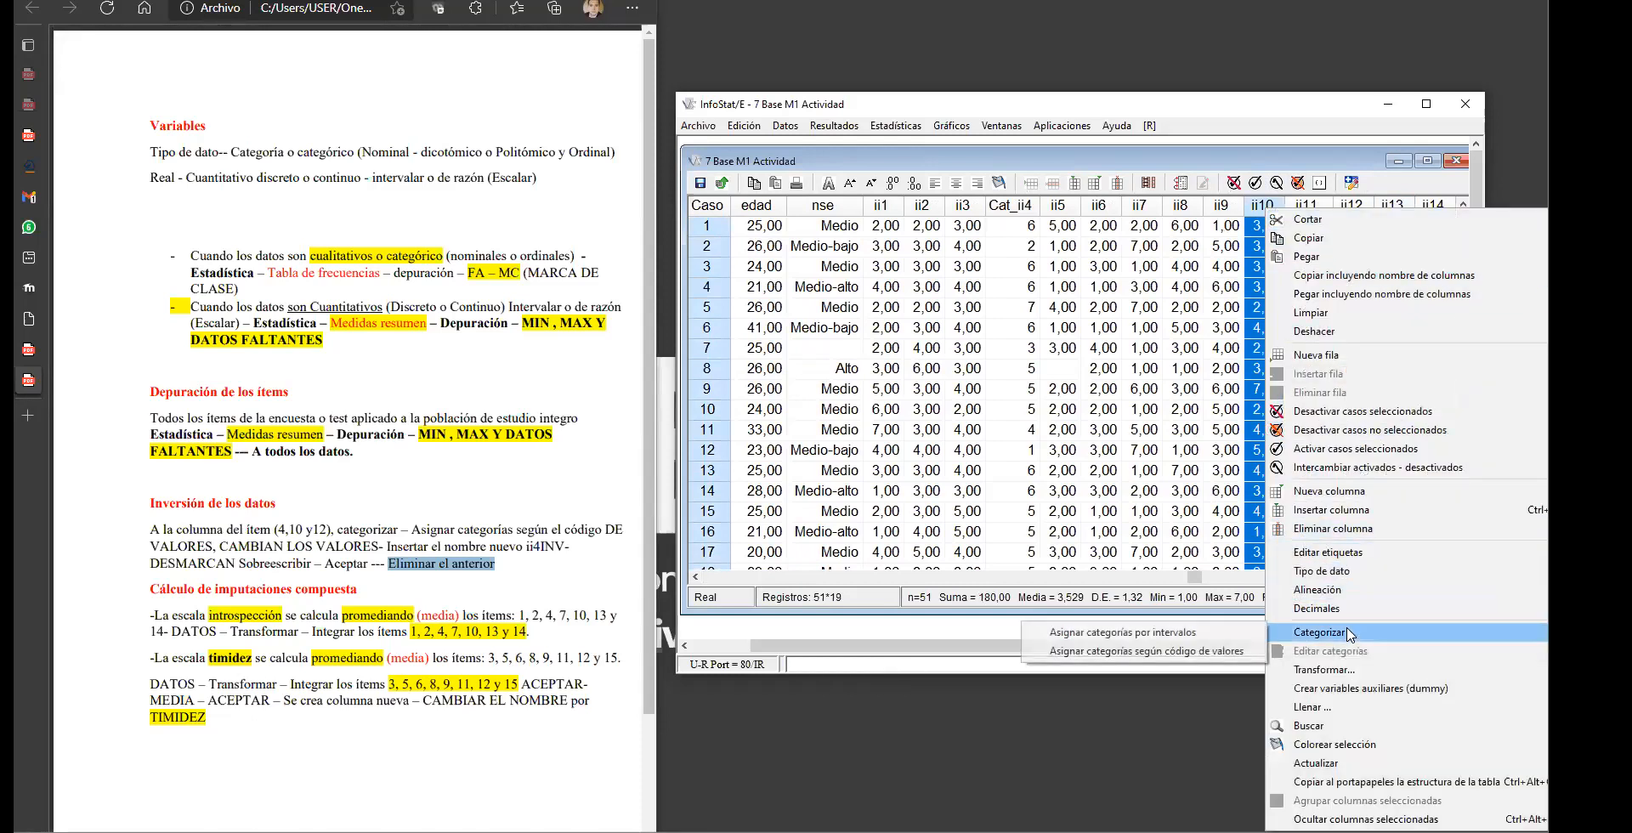
{"action": "left_click", "coordinate": [1135, 656]}
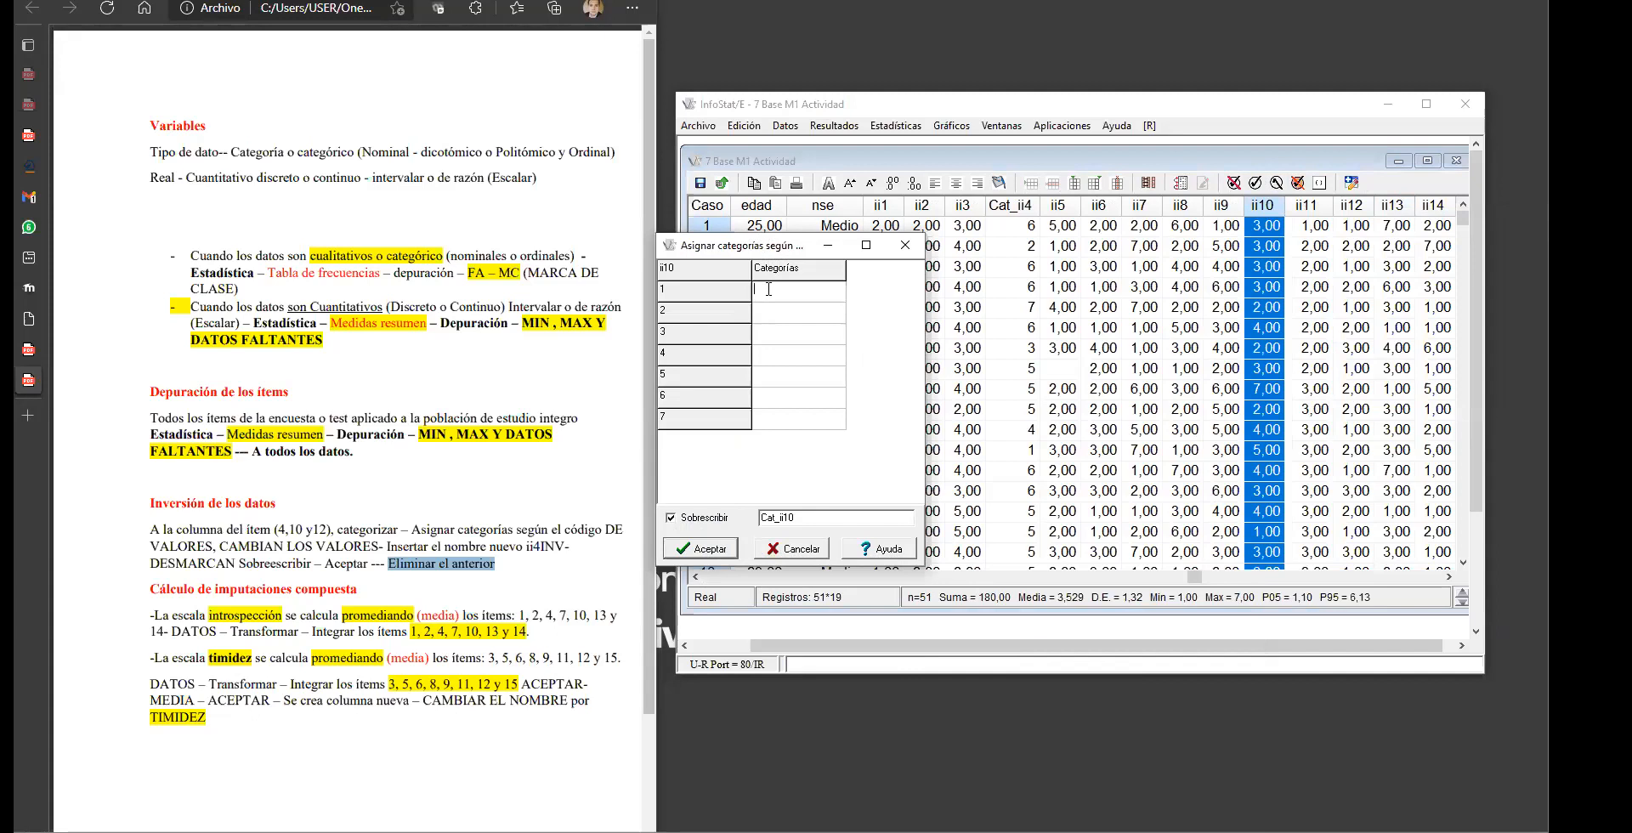
Step: Assign categories 7 down to 1 to the ii10 values 1 through 7 and accept as Cat_ii10 without Sobrescribir
{"action": "type", "text": "7"}
{"action": "key", "text": "Return"}
{"action": "type", "text": "6"}
{"action": "key", "text": "Return"}
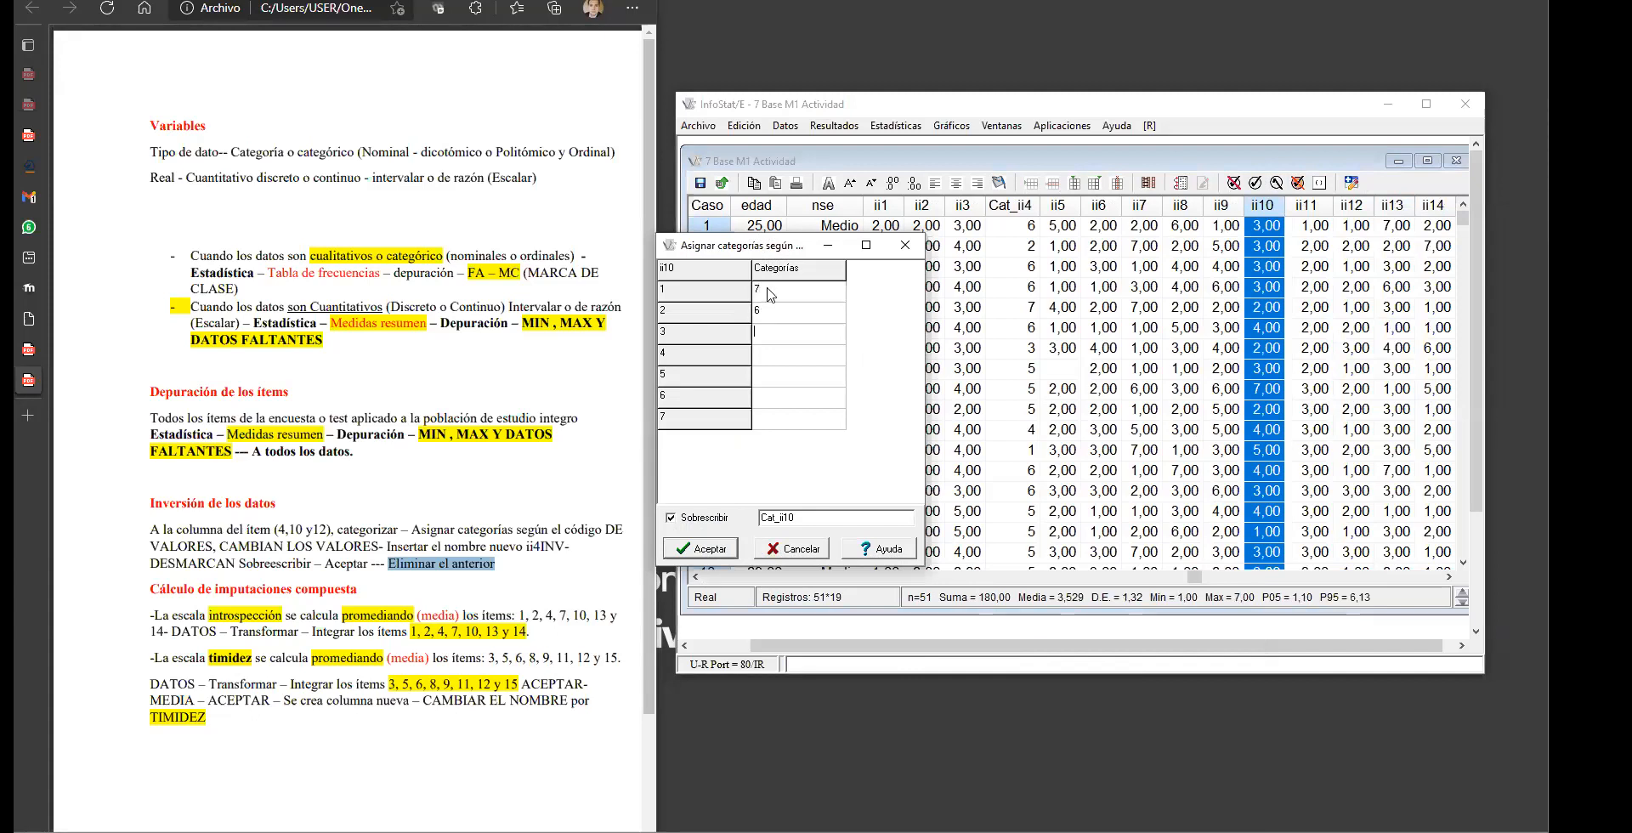
{"action": "type", "text": "5"}
{"action": "key", "text": "Return"}
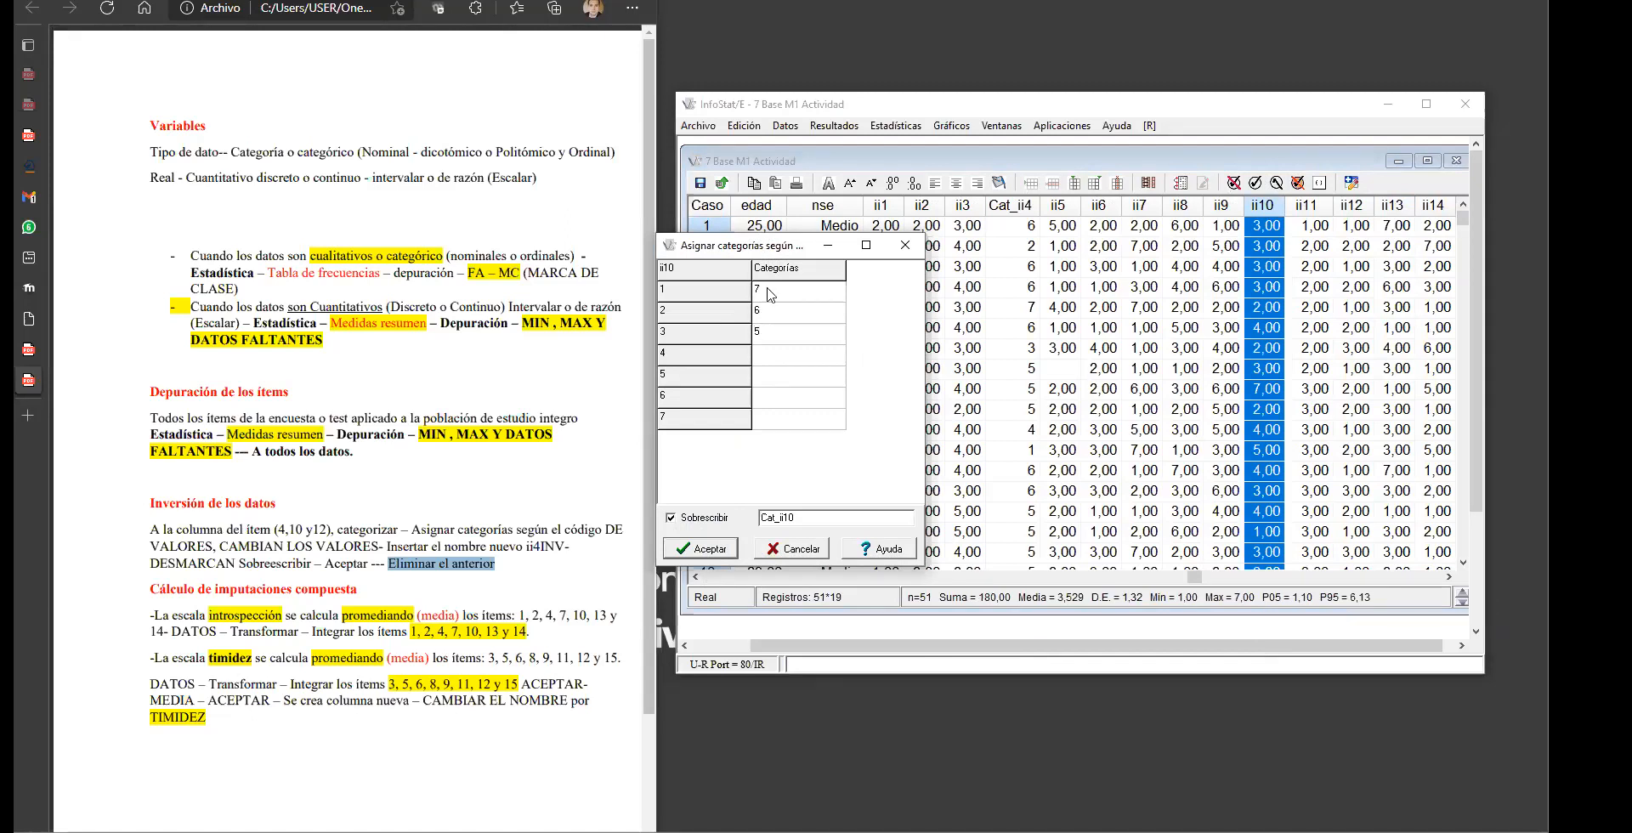
{"action": "type", "text": "4"}
{"action": "key", "text": "Return"}
{"action": "type", "text": "3"}
{"action": "key", "text": "Return"}
{"action": "type", "text": "2"}
{"action": "key", "text": "Return"}
{"action": "left_click", "coordinate": [670, 518]}
{"action": "left_click", "coordinate": [697, 550]}
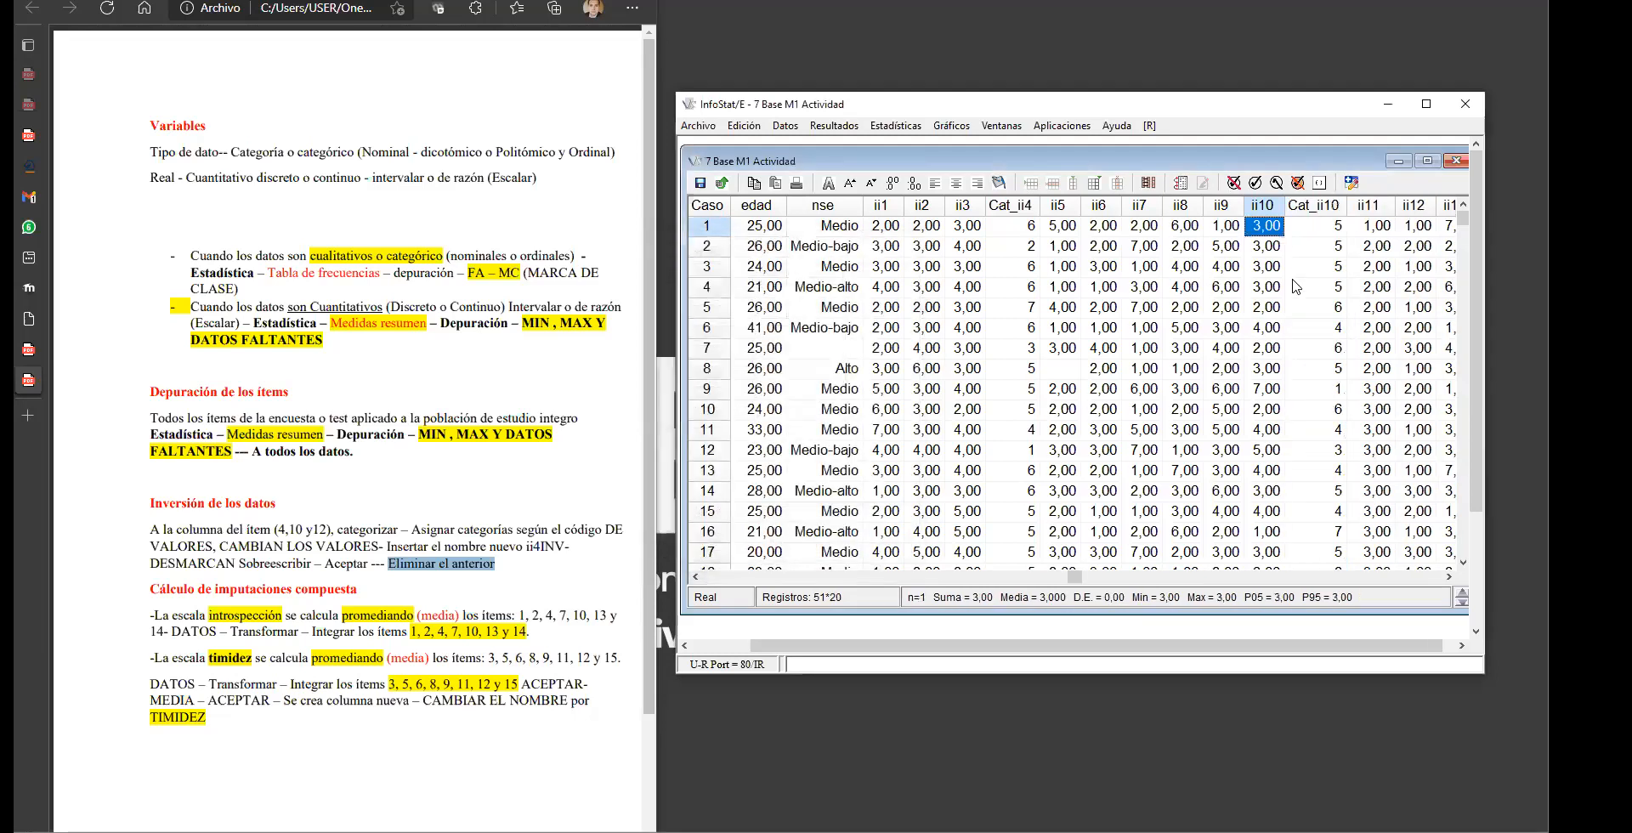
Step: Delete the original ii10 column, keeping Cat_ii10
{"action": "left_click", "coordinate": [1316, 209]}
{"action": "left_click", "coordinate": [1272, 211]}
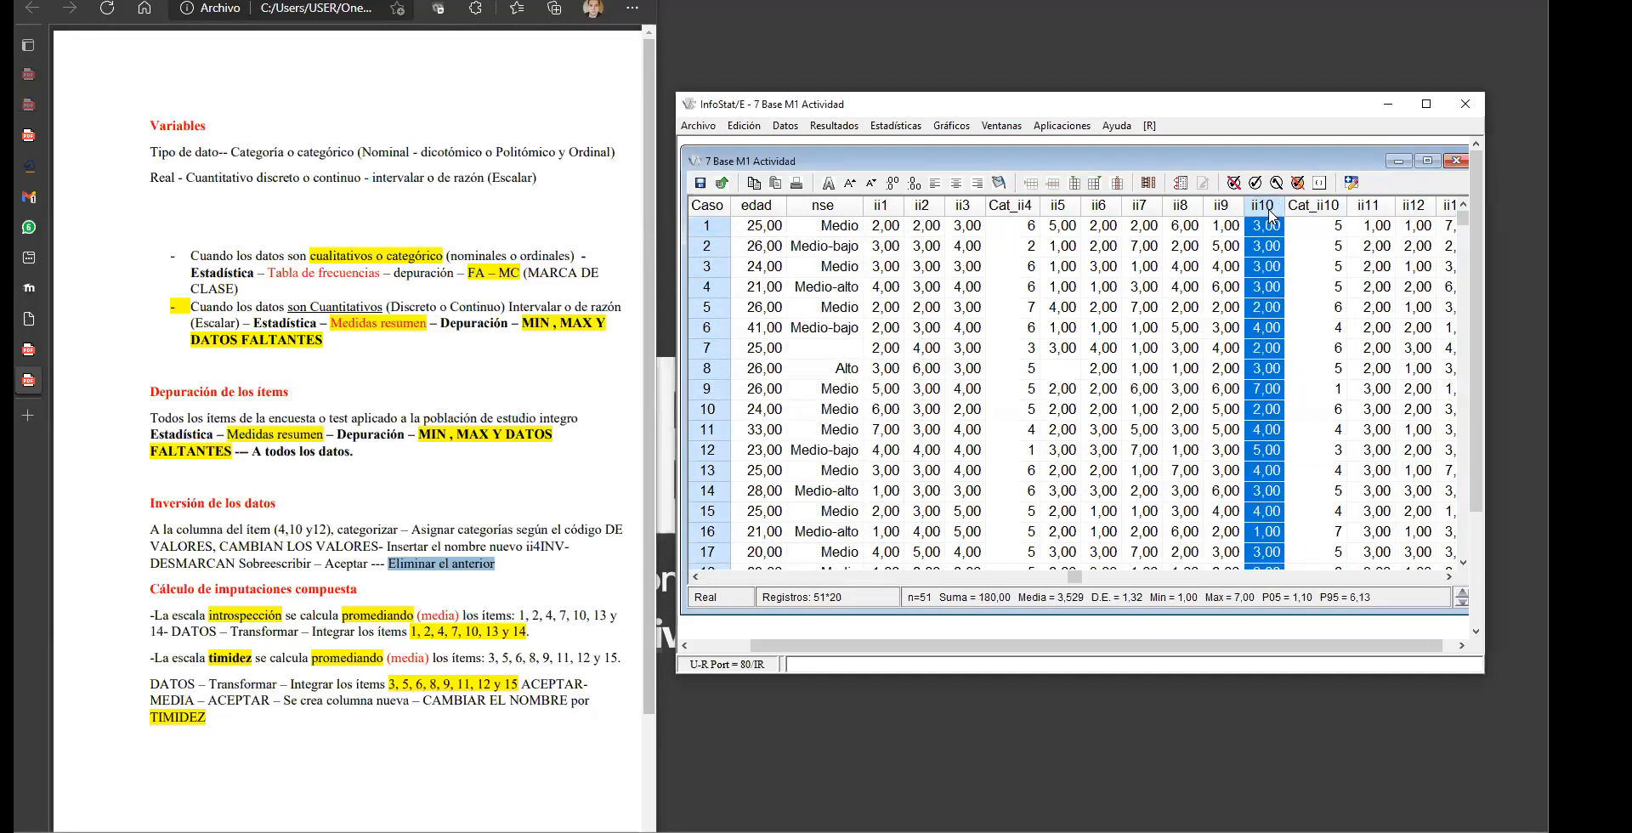
{"action": "right_click", "coordinate": [1289, 425]}
{"action": "left_click", "coordinate": [1314, 530]}
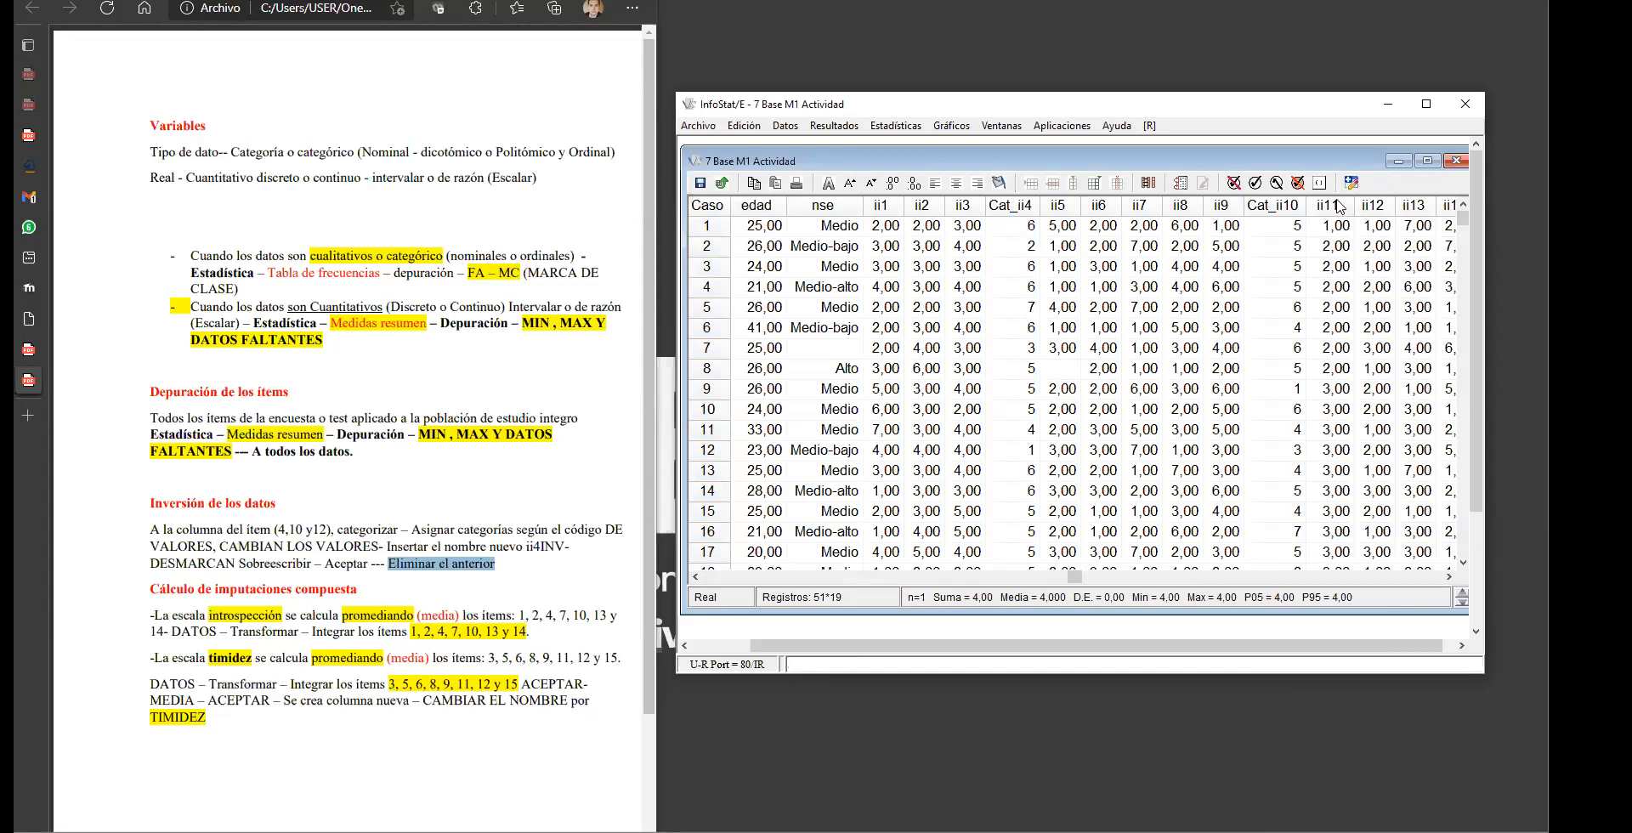
Step: Categorize column ii12 by value codes, assigning 7, 6, 5, 4, 3, 2 and 1 to the values 1 through 7
{"action": "left_click", "coordinate": [1377, 211]}
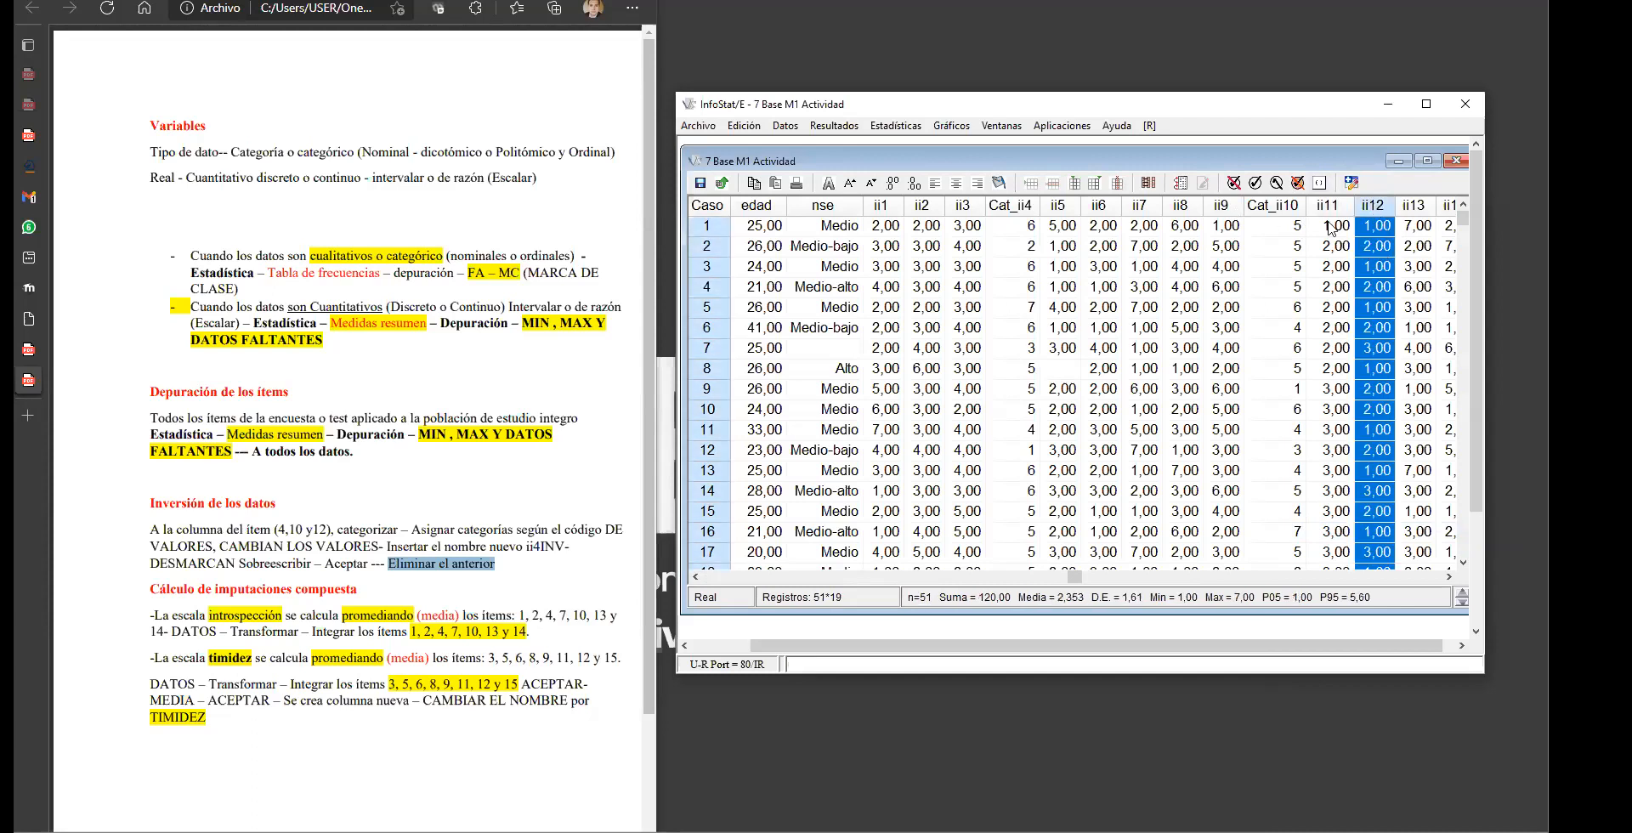
{"action": "right_click", "coordinate": [1375, 215]}
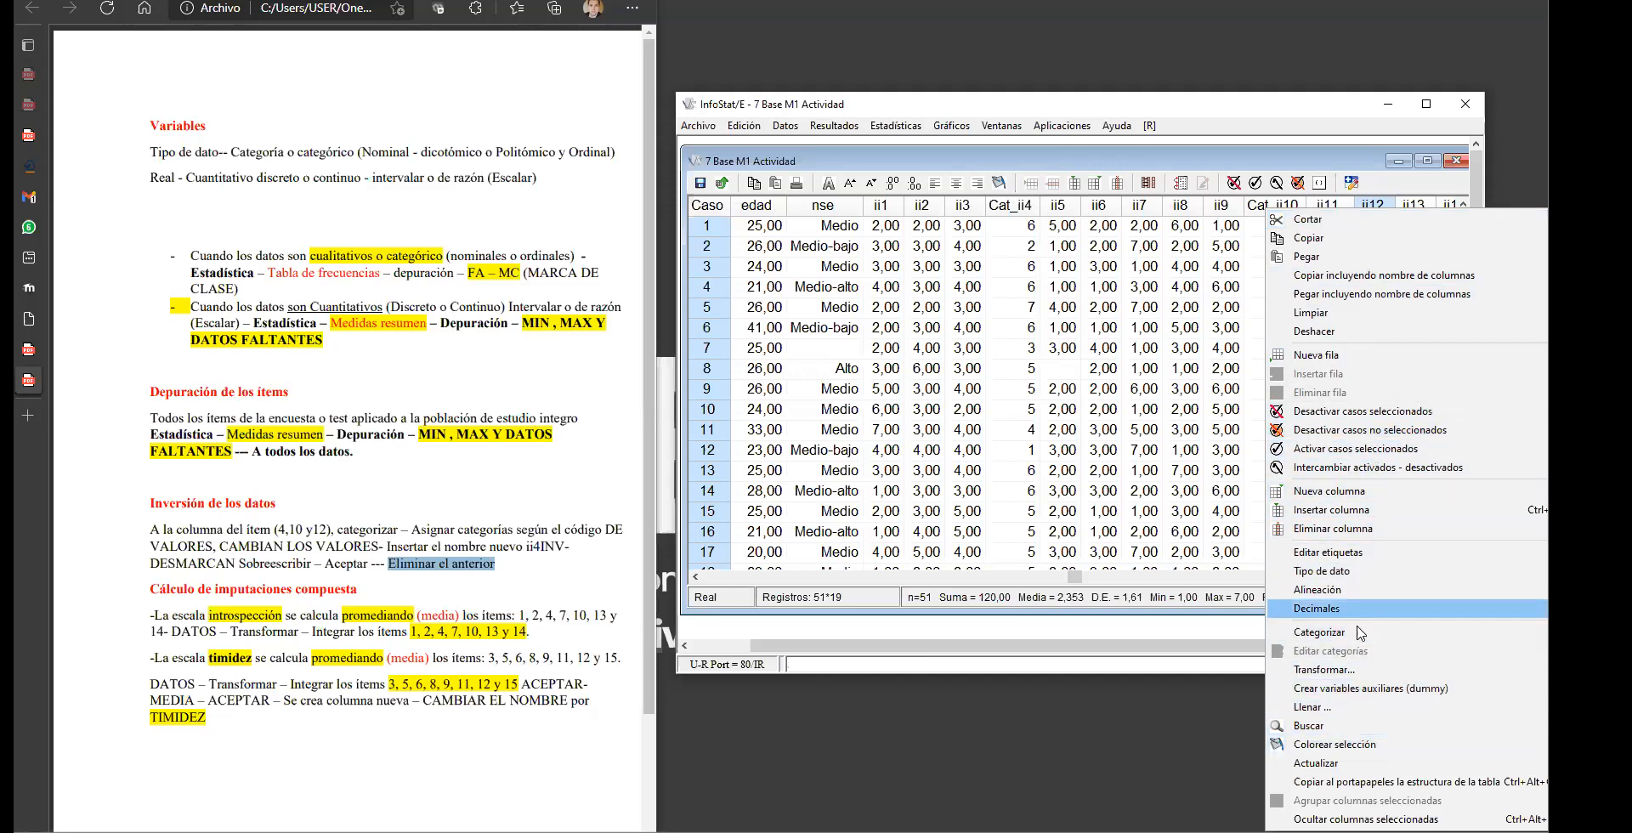
{"action": "mouse_move", "coordinate": [1352, 639]}
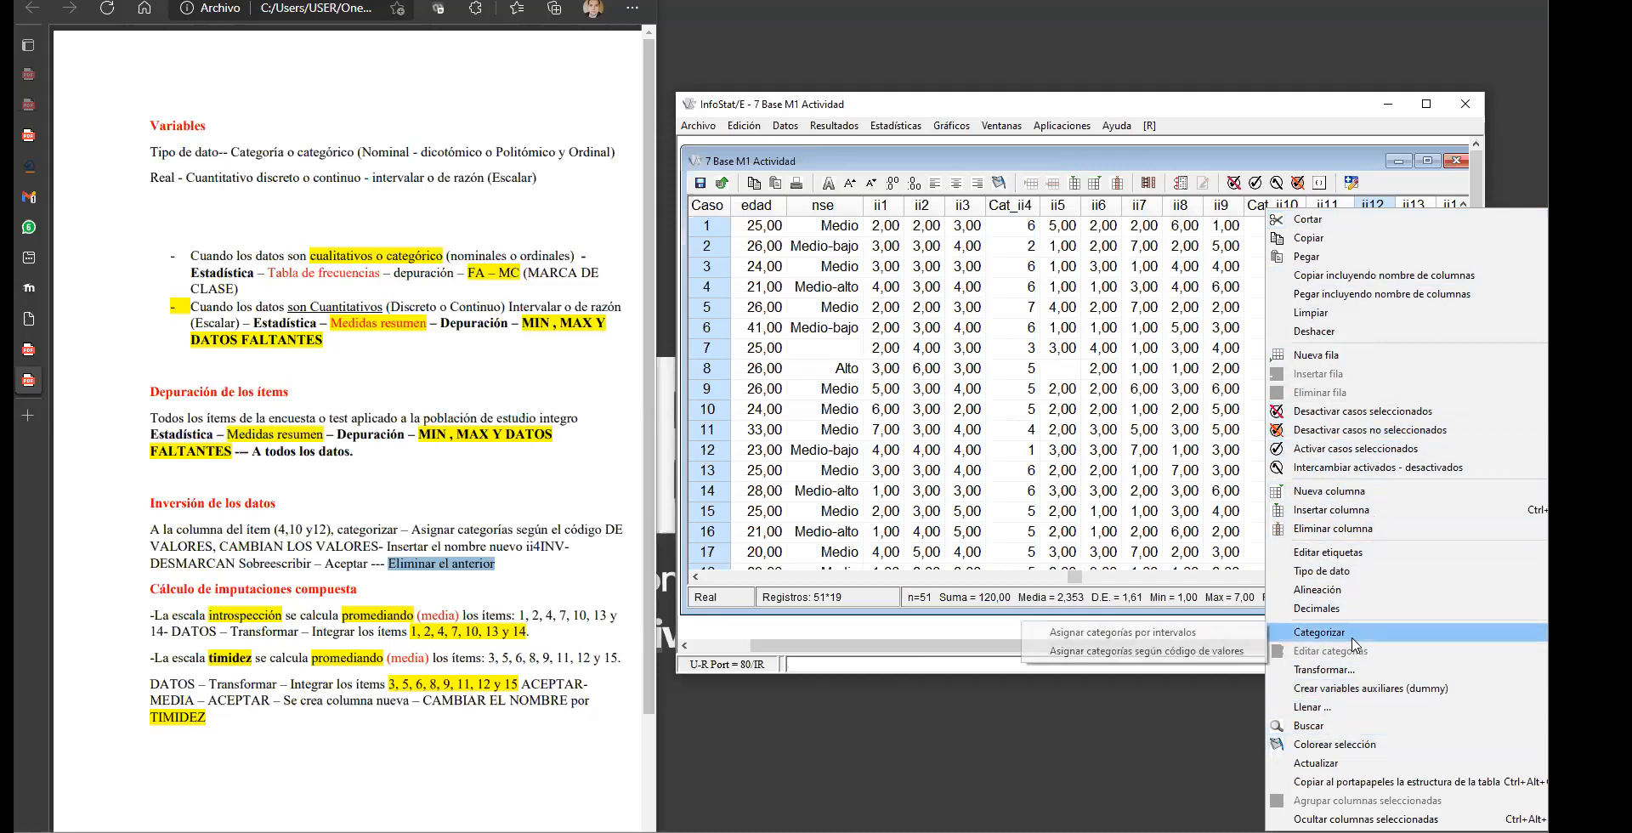
{"action": "left_click", "coordinate": [1188, 653]}
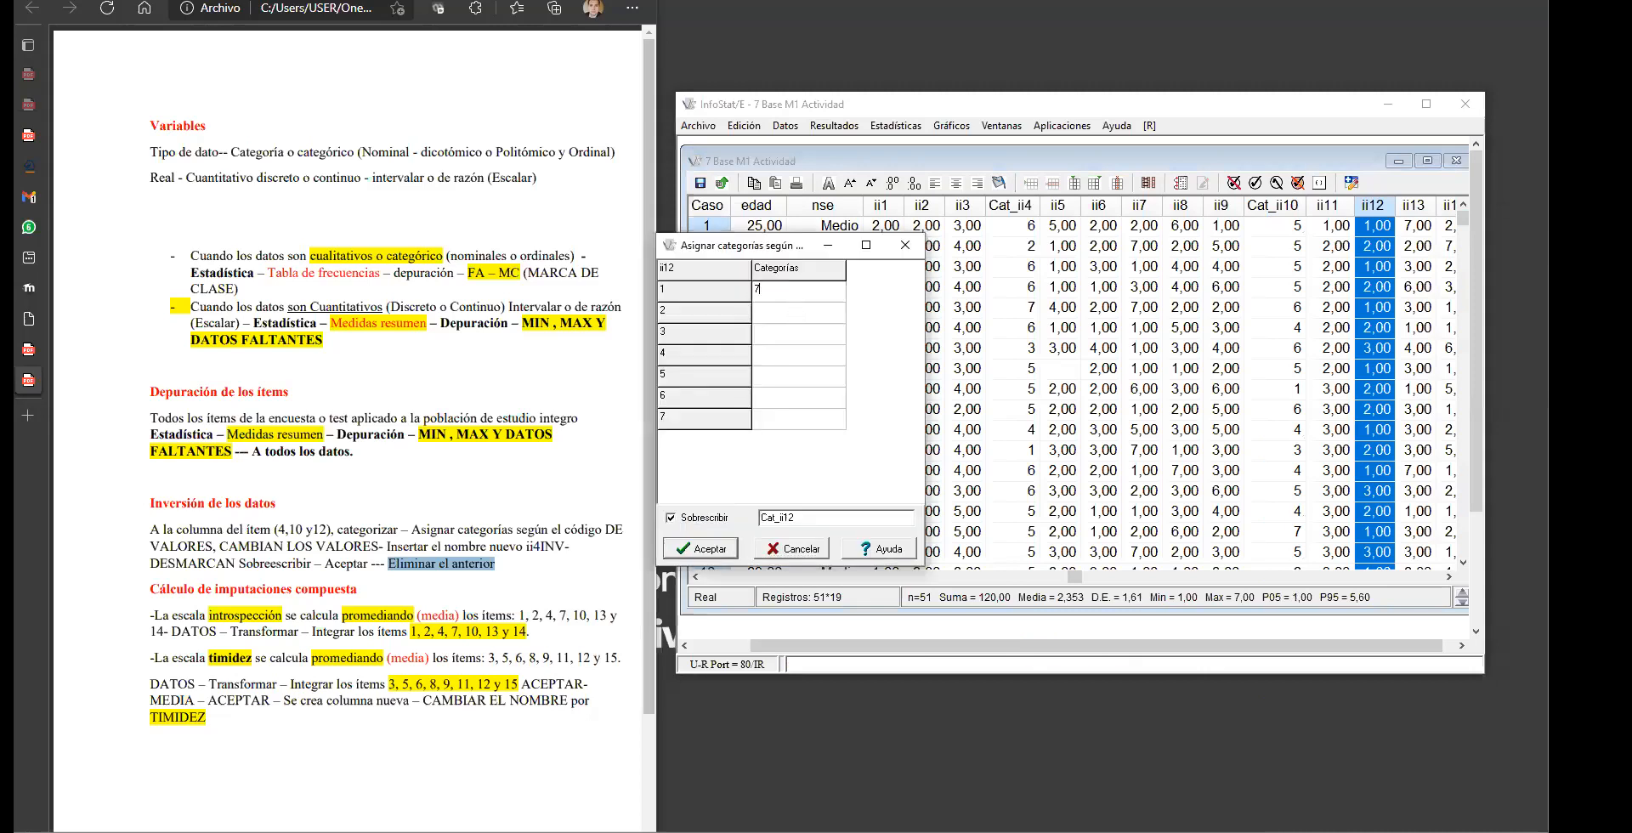
{"action": "key", "text": "Return"}
{"action": "type", "text": "6"}
{"action": "key", "text": "Return"}
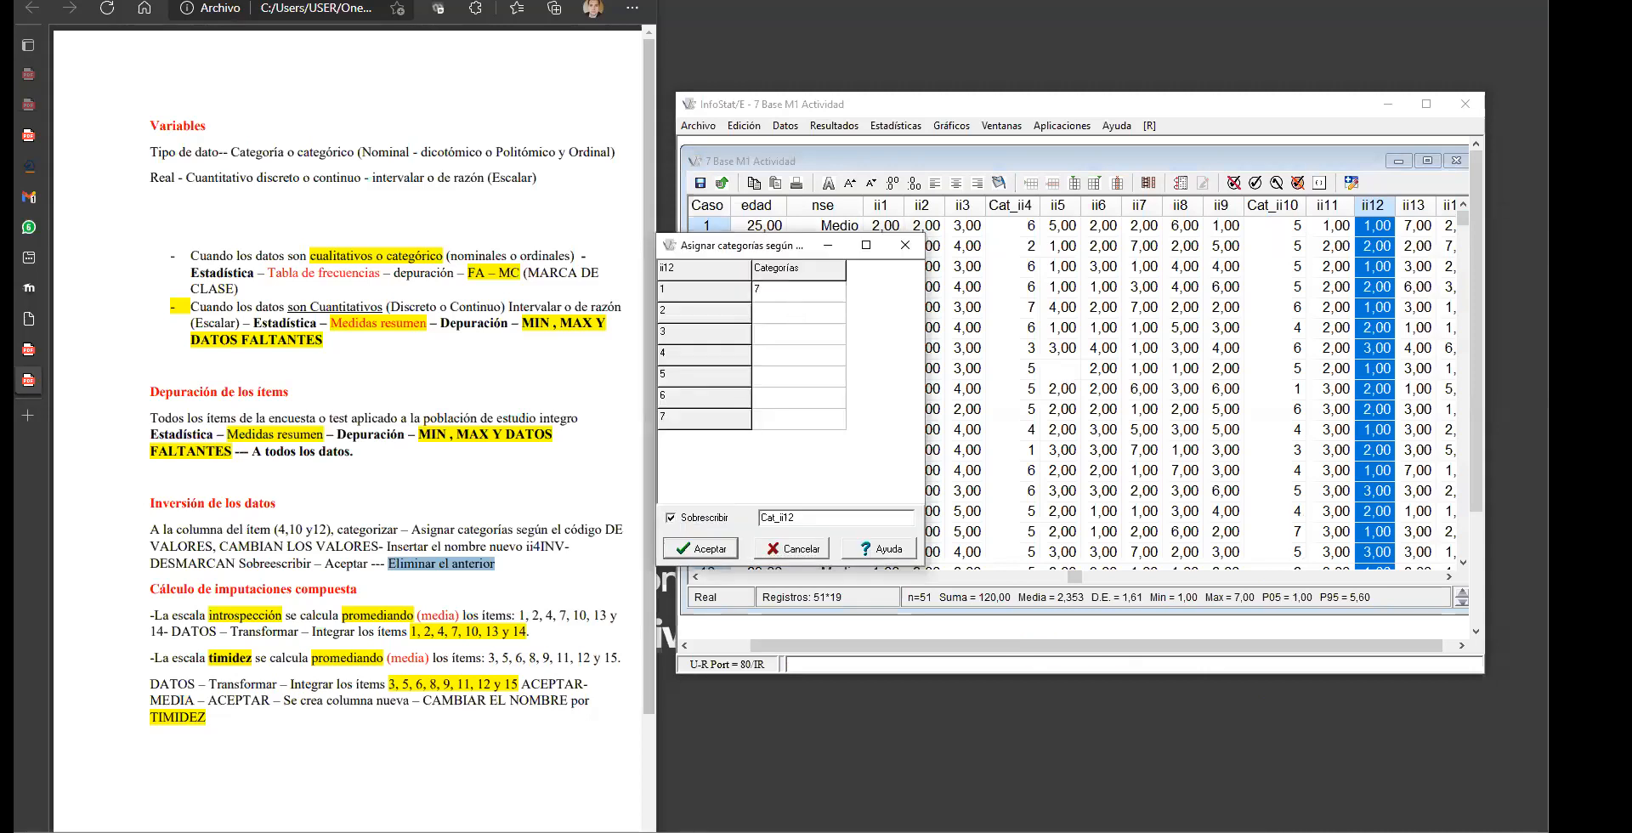
{"action": "type", "text": "5"}
{"action": "key", "text": "Return"}
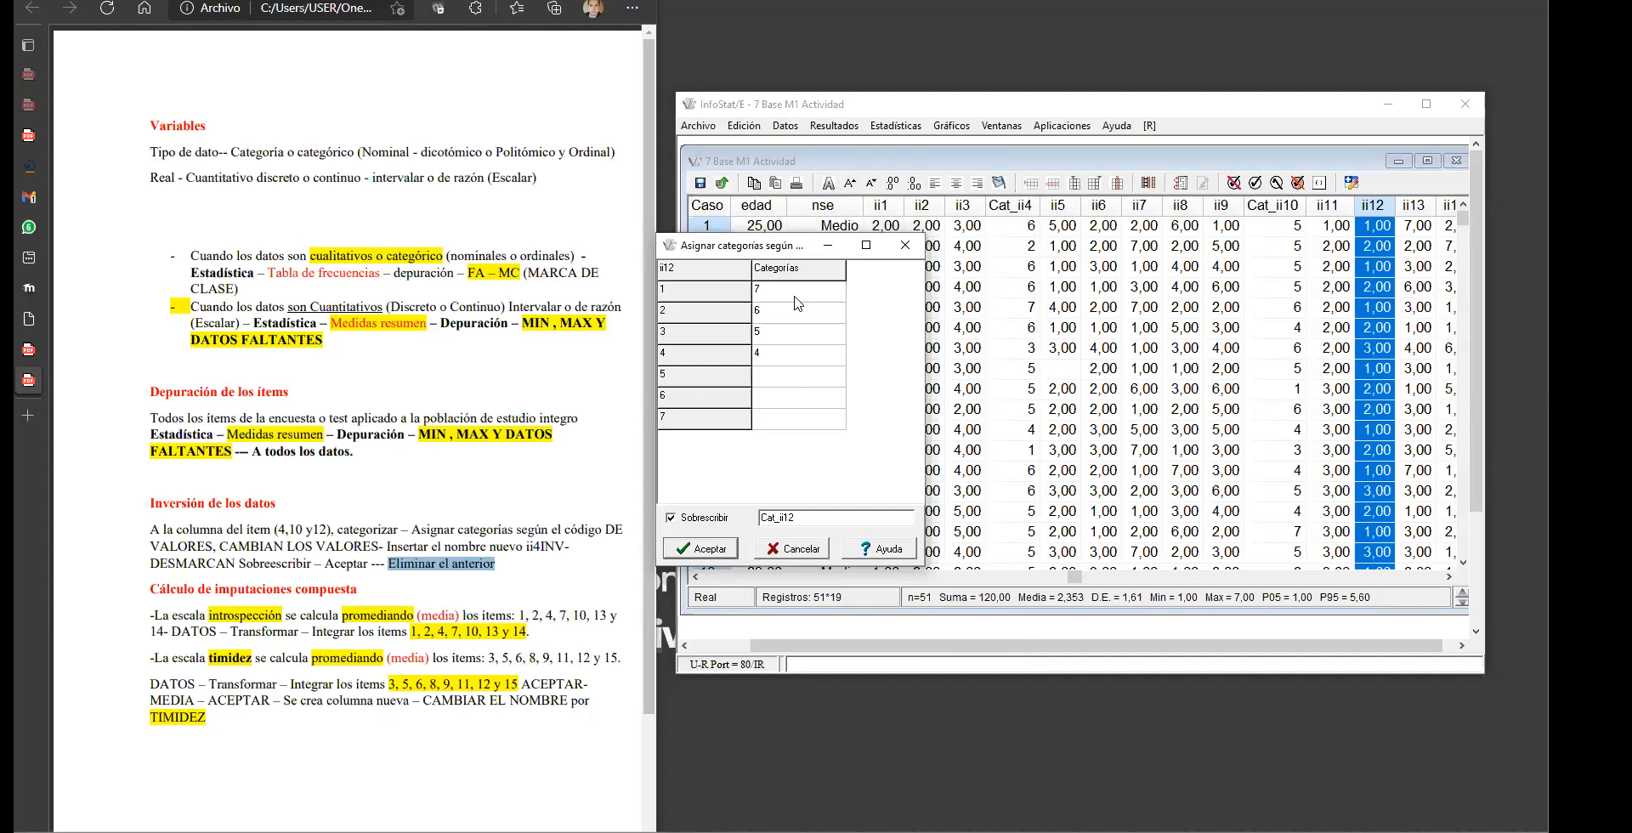
{"action": "type", "text": "3"}
{"action": "type", "text": "2"}
{"action": "type", "text": "1"}
{"action": "left_click", "coordinate": [695, 289]}
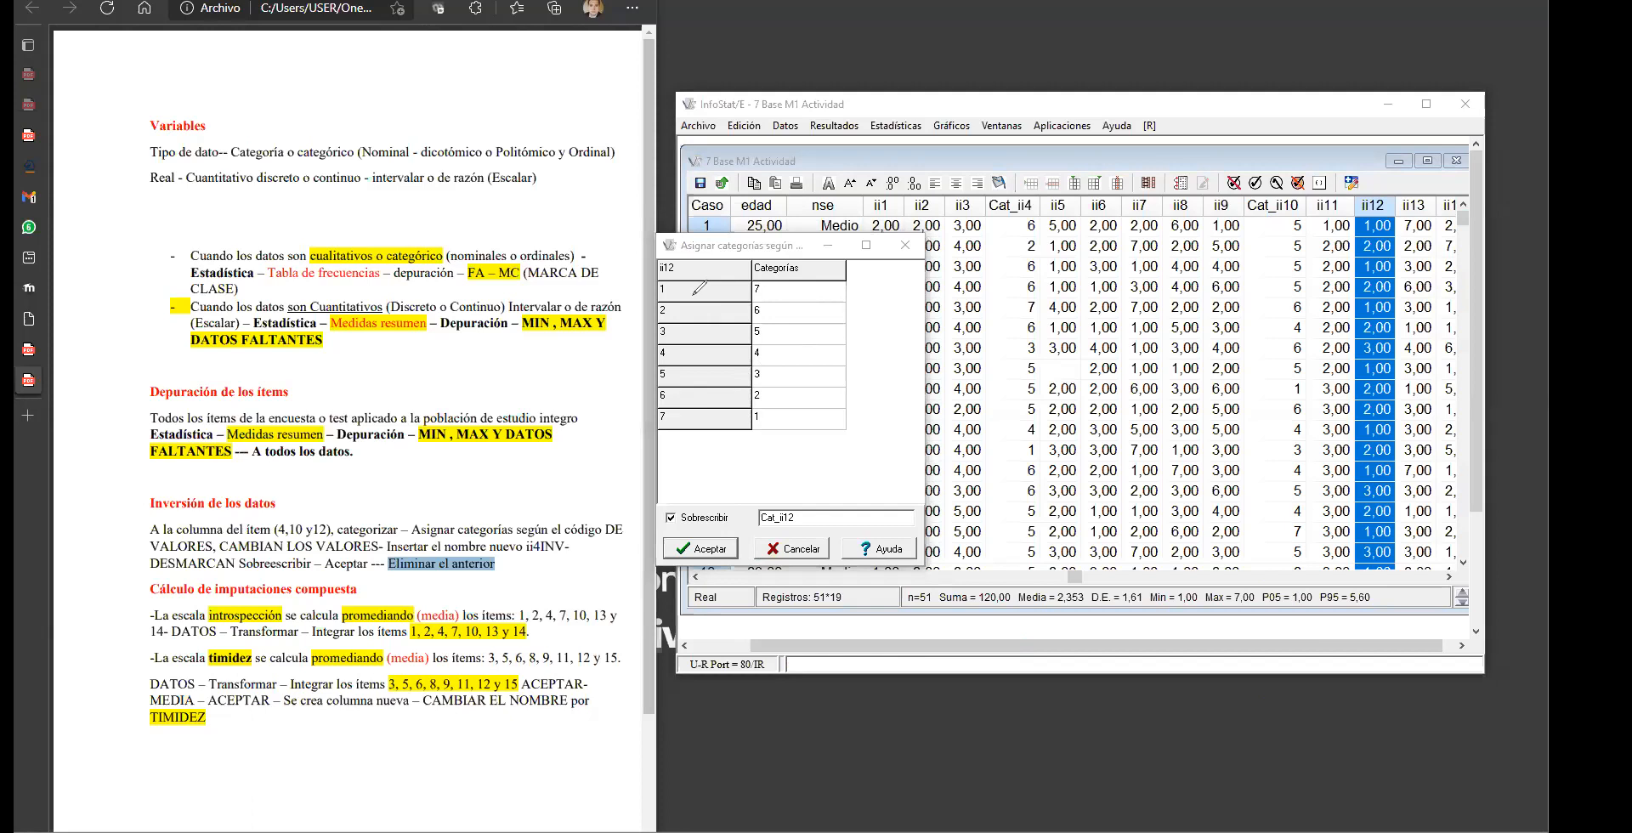
{"action": "mouse_move", "coordinate": [674, 294]}
{"action": "left_mouse_down"}
{"action": "mouse_move", "coordinate": [676, 367]}
{"action": "mouse_move", "coordinate": [677, 345]}
{"action": "left_mouse_up"}
{"action": "mouse_move", "coordinate": [564, 364]}
{"action": "left_mouse_down"}
{"action": "mouse_move", "coordinate": [592, 382]}
{"action": "mouse_move", "coordinate": [583, 518]}
{"action": "left_mouse_up"}
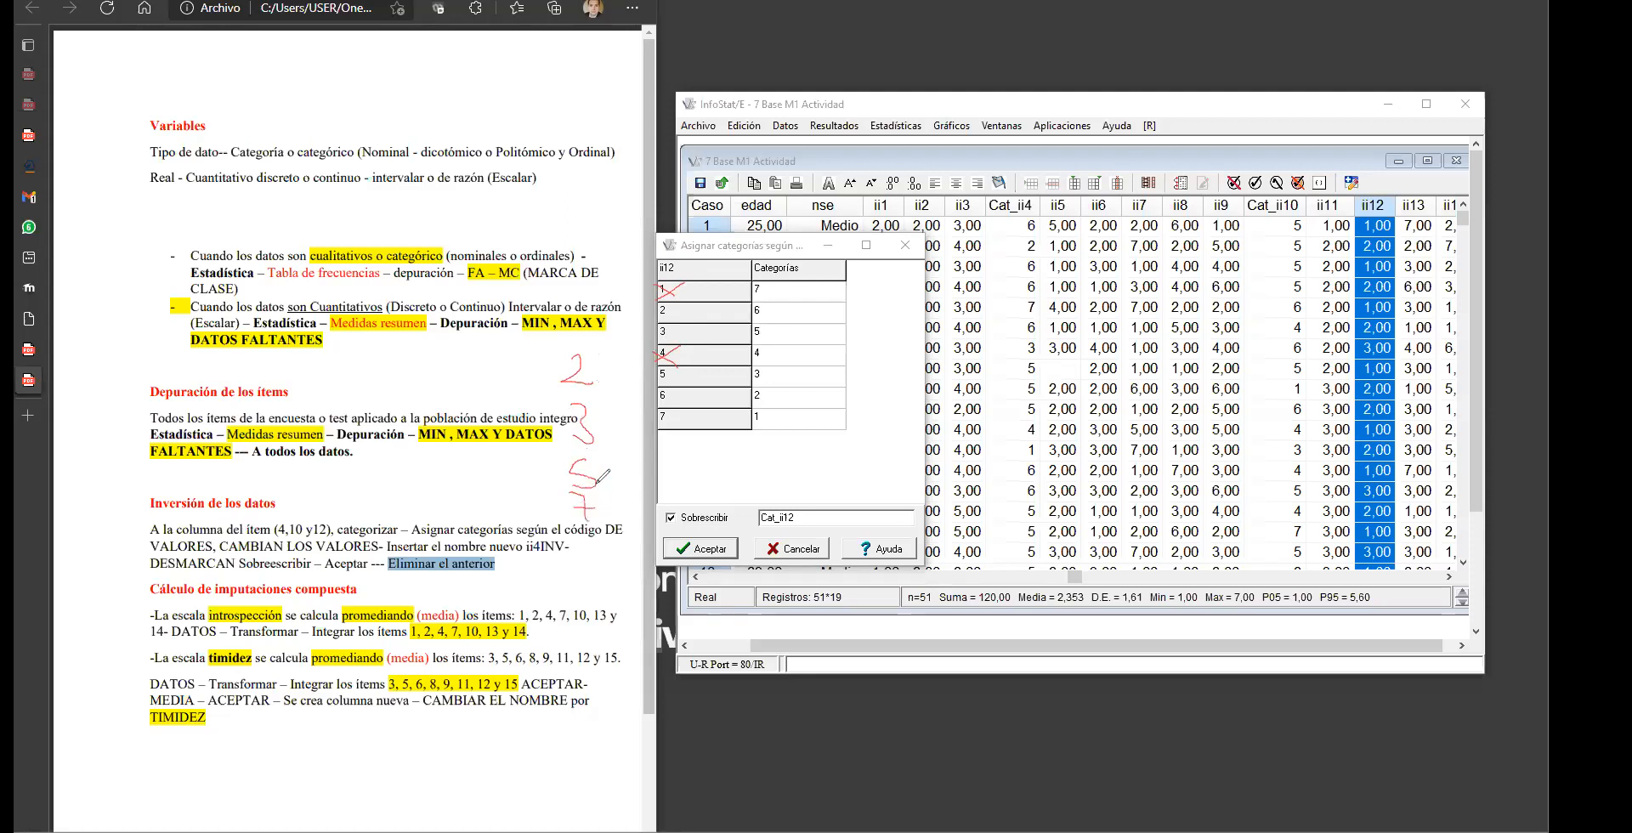
{"action": "left_click_drag", "start_coordinate": [599, 367], "coordinate": [618, 366]}
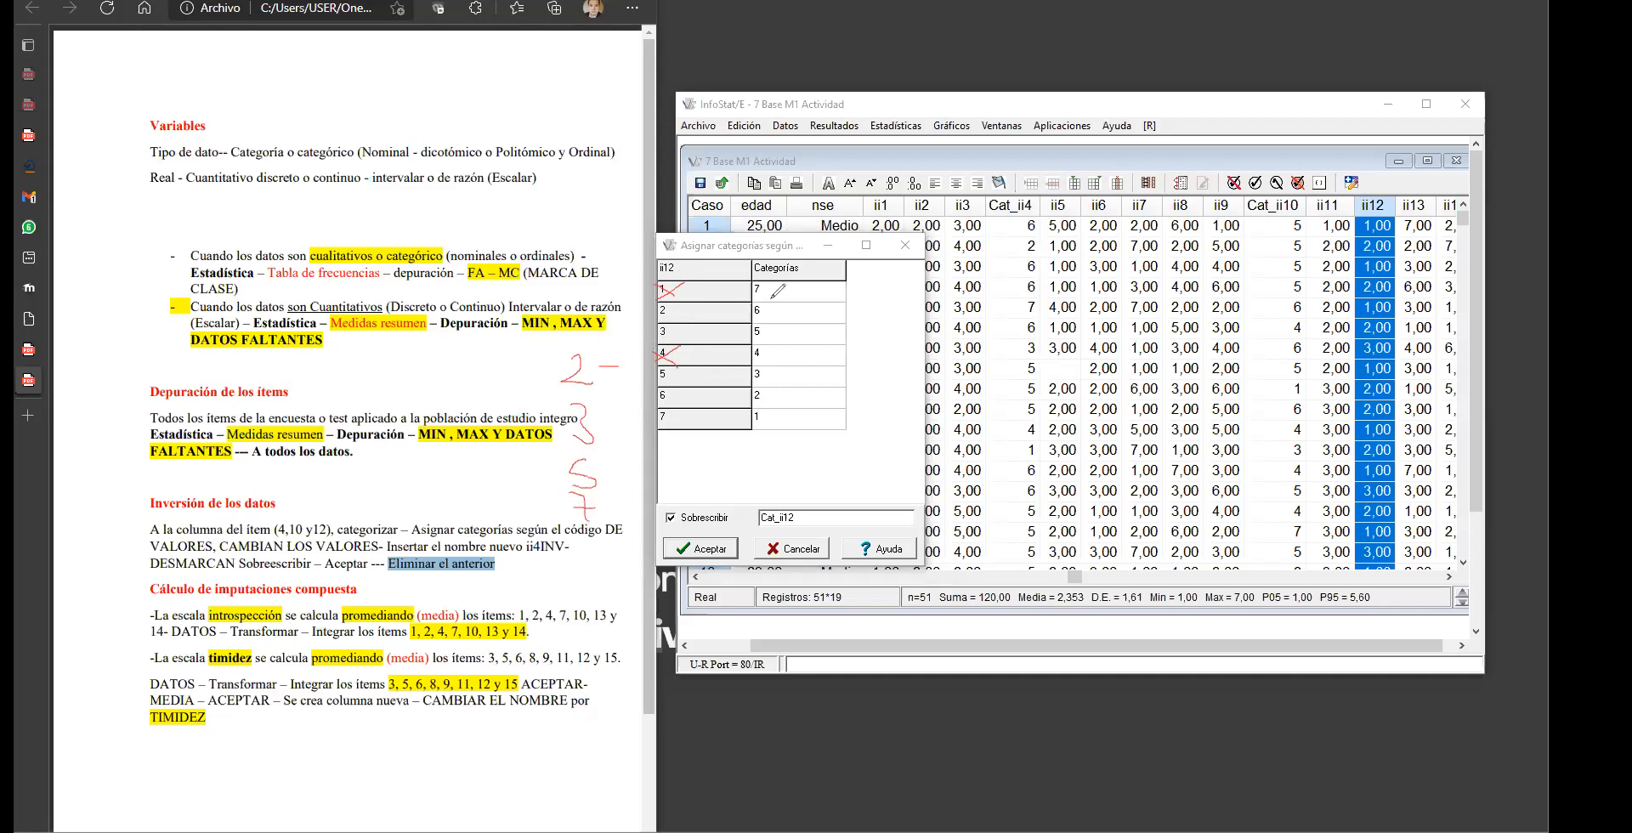
{"action": "mouse_move", "coordinate": [687, 318]}
{"action": "left_mouse_down"}
{"action": "mouse_move", "coordinate": [771, 304]}
{"action": "mouse_move", "coordinate": [699, 298]}
{"action": "mouse_move", "coordinate": [668, 318]}
{"action": "left_mouse_up"}
{"action": "mouse_move", "coordinate": [630, 356]}
{"action": "left_mouse_down"}
{"action": "mouse_move", "coordinate": [620, 378]}
{"action": "mouse_move", "coordinate": [632, 357]}
{"action": "left_mouse_up"}
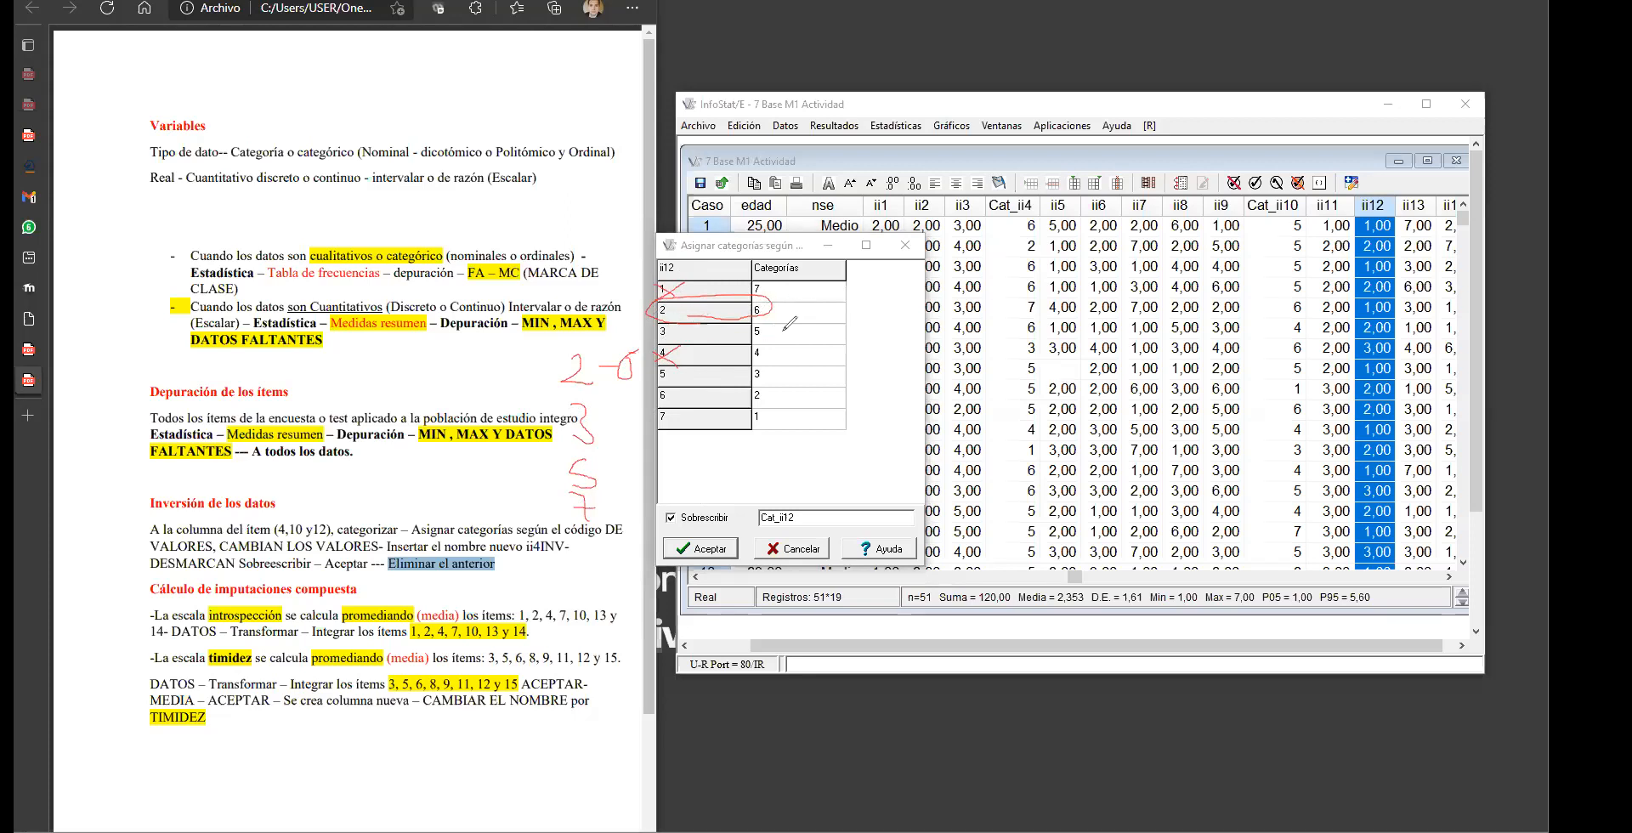
{"action": "left_click_drag", "start_coordinate": [611, 420], "coordinate": [626, 418]}
{"action": "mouse_move", "coordinate": [639, 413]}
{"action": "left_mouse_down"}
{"action": "mouse_move", "coordinate": [614, 467]}
{"action": "mouse_move", "coordinate": [639, 468]}
{"action": "mouse_move", "coordinate": [621, 506]}
{"action": "left_mouse_up"}
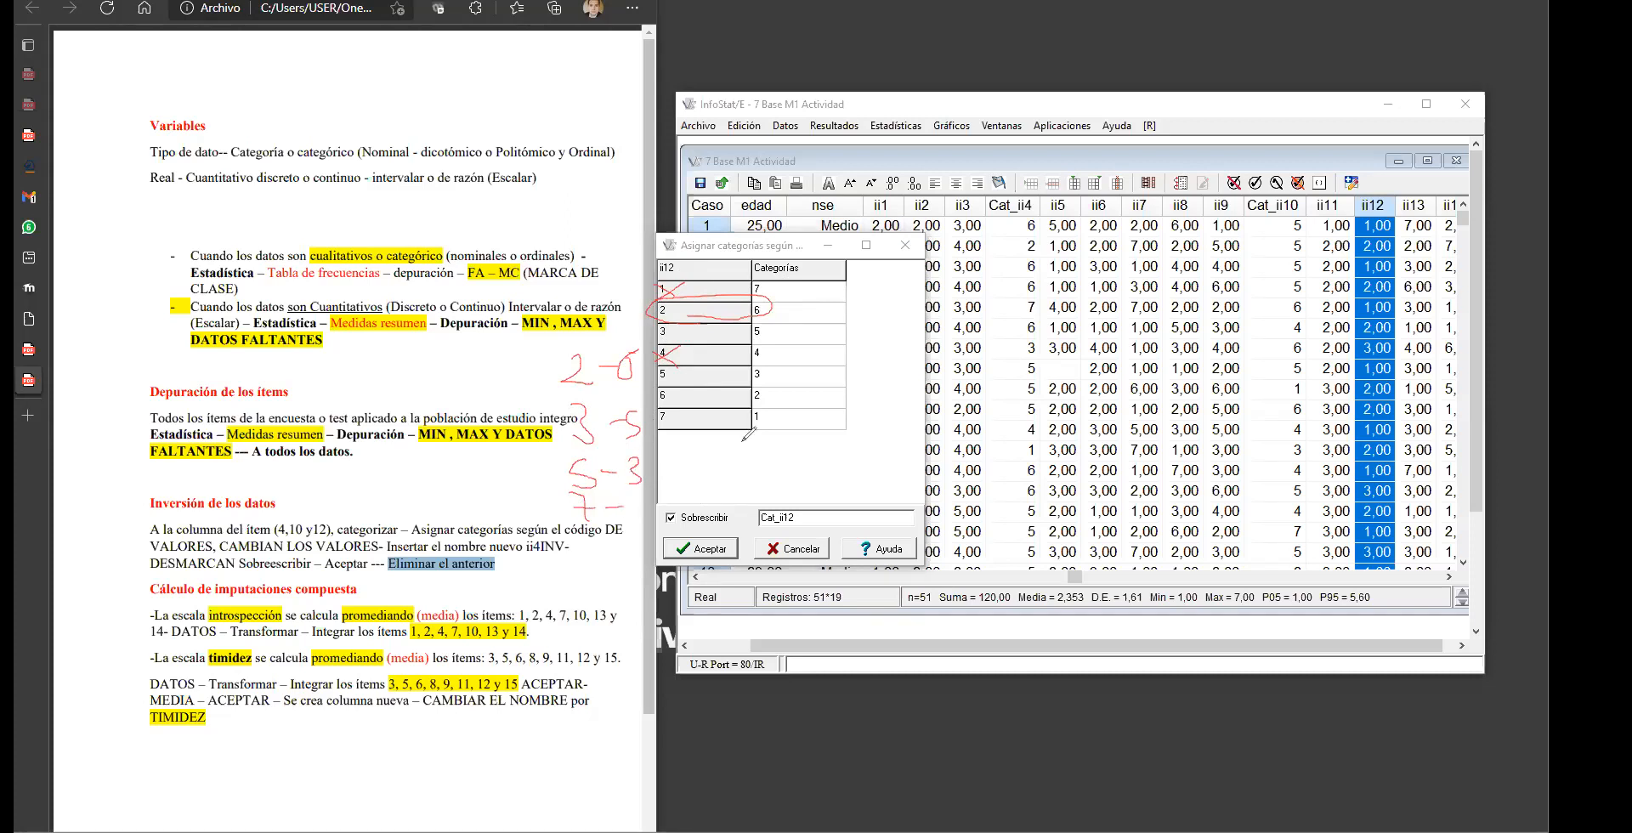
{"action": "left_click_drag", "start_coordinate": [636, 495], "coordinate": [632, 517]}
{"action": "left_click", "coordinate": [1034, 74]}
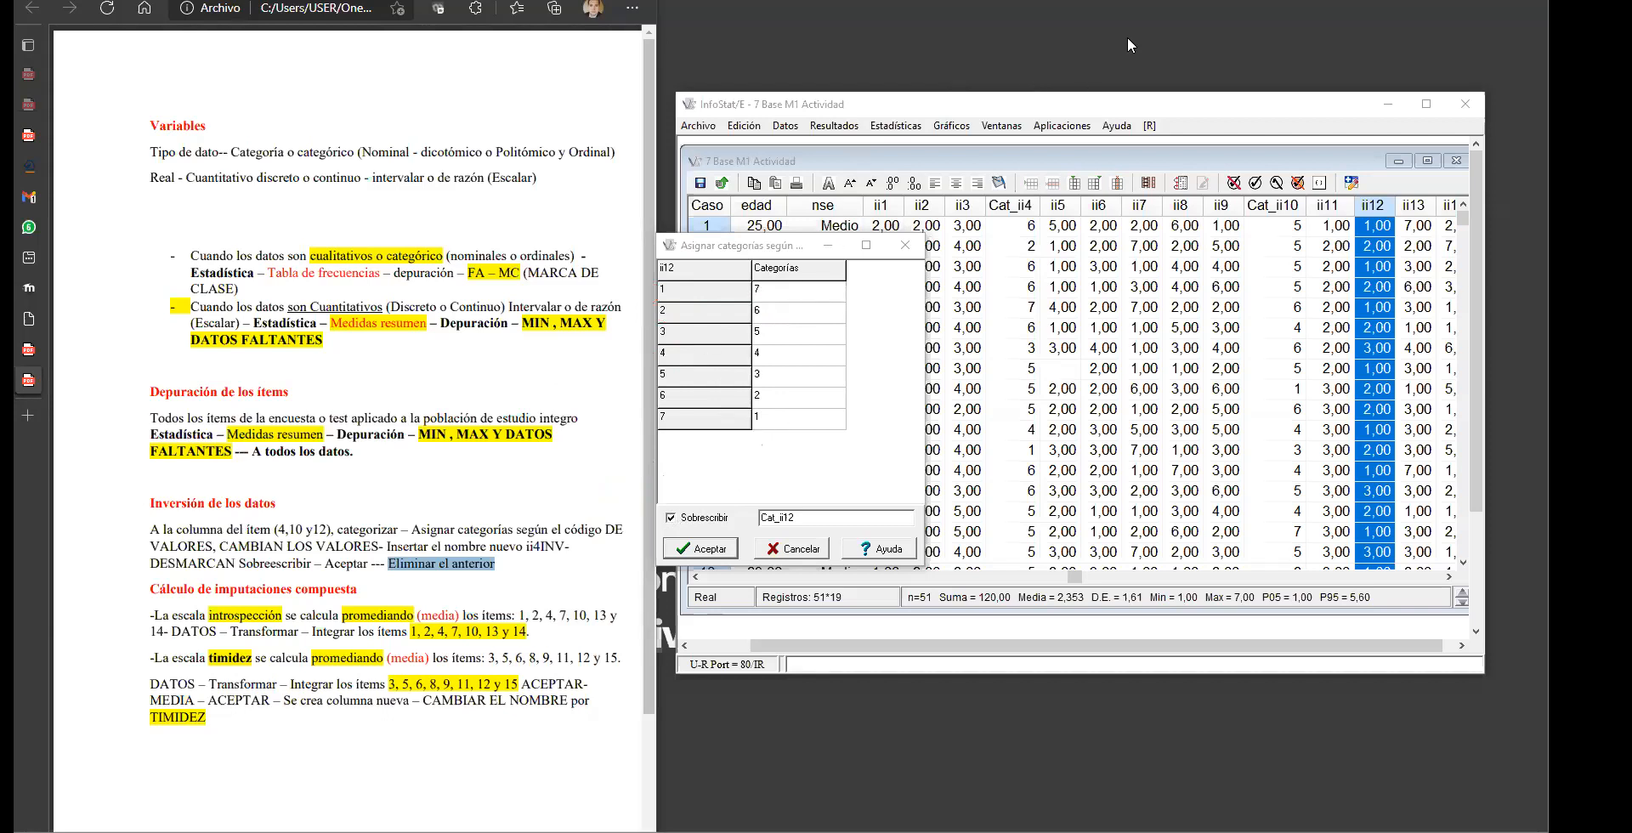
Step: Accept the ii12 categories as Cat_ii12 without Sobrescribir and delete the original ii12 column
{"action": "left_click", "coordinate": [670, 517]}
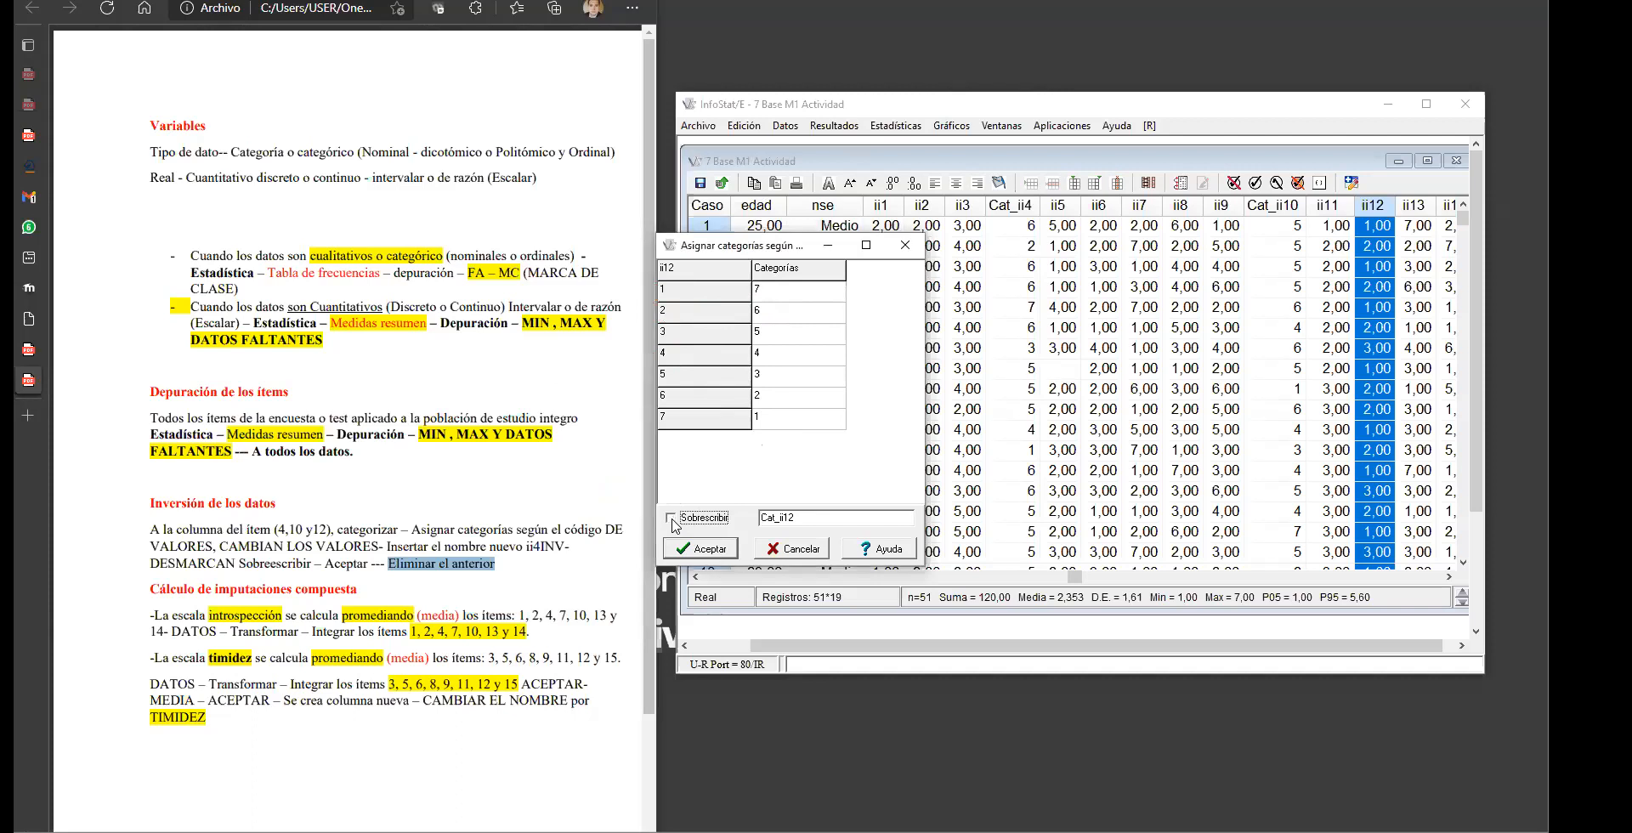
{"action": "left_click", "coordinate": [704, 551]}
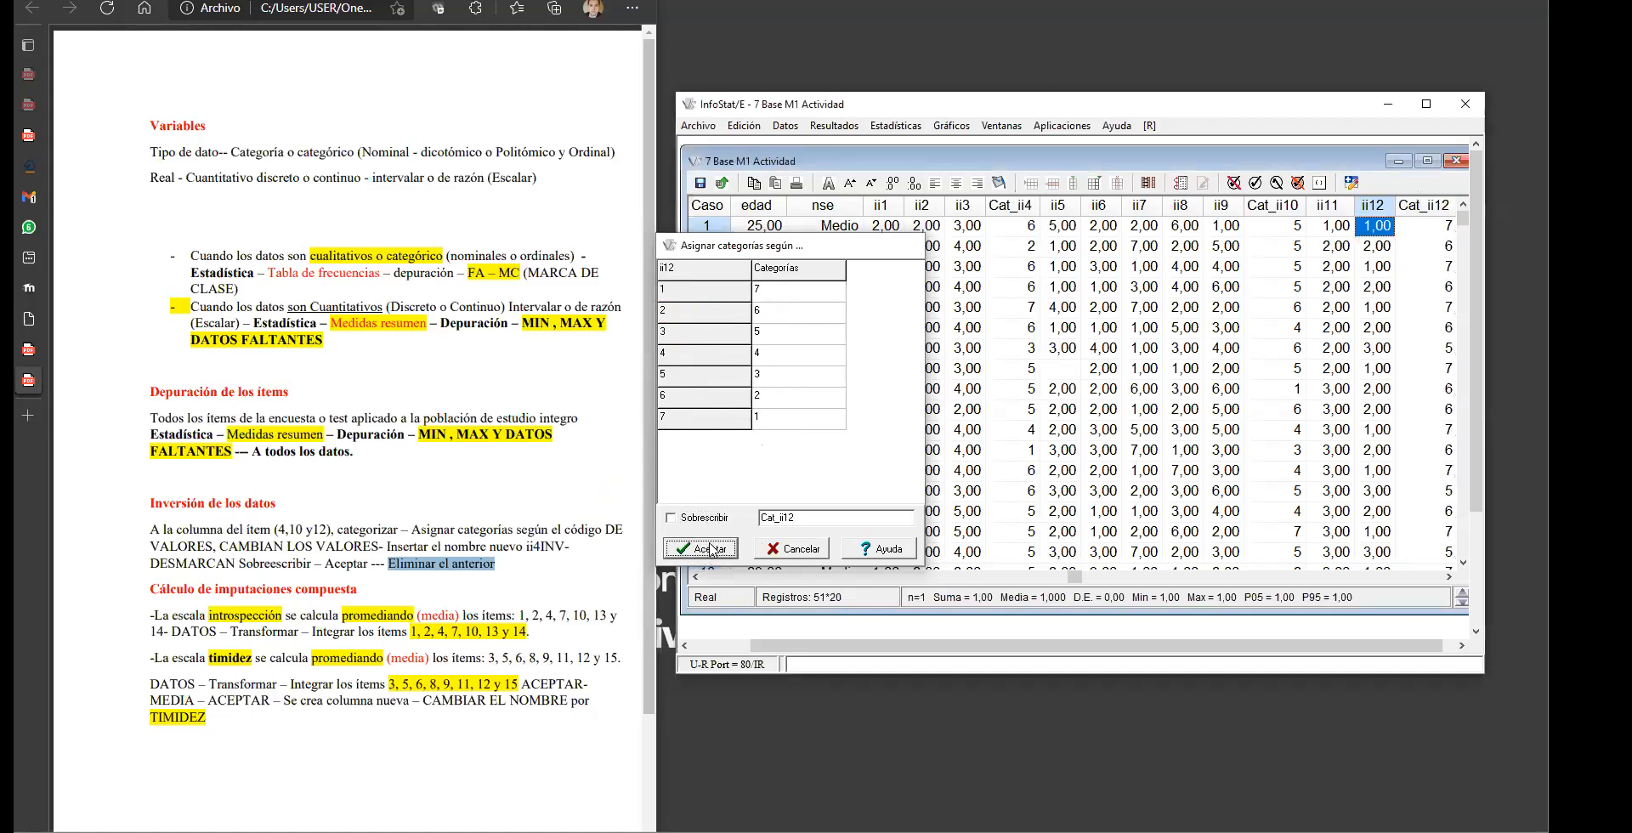
{"action": "left_click", "coordinate": [1374, 207]}
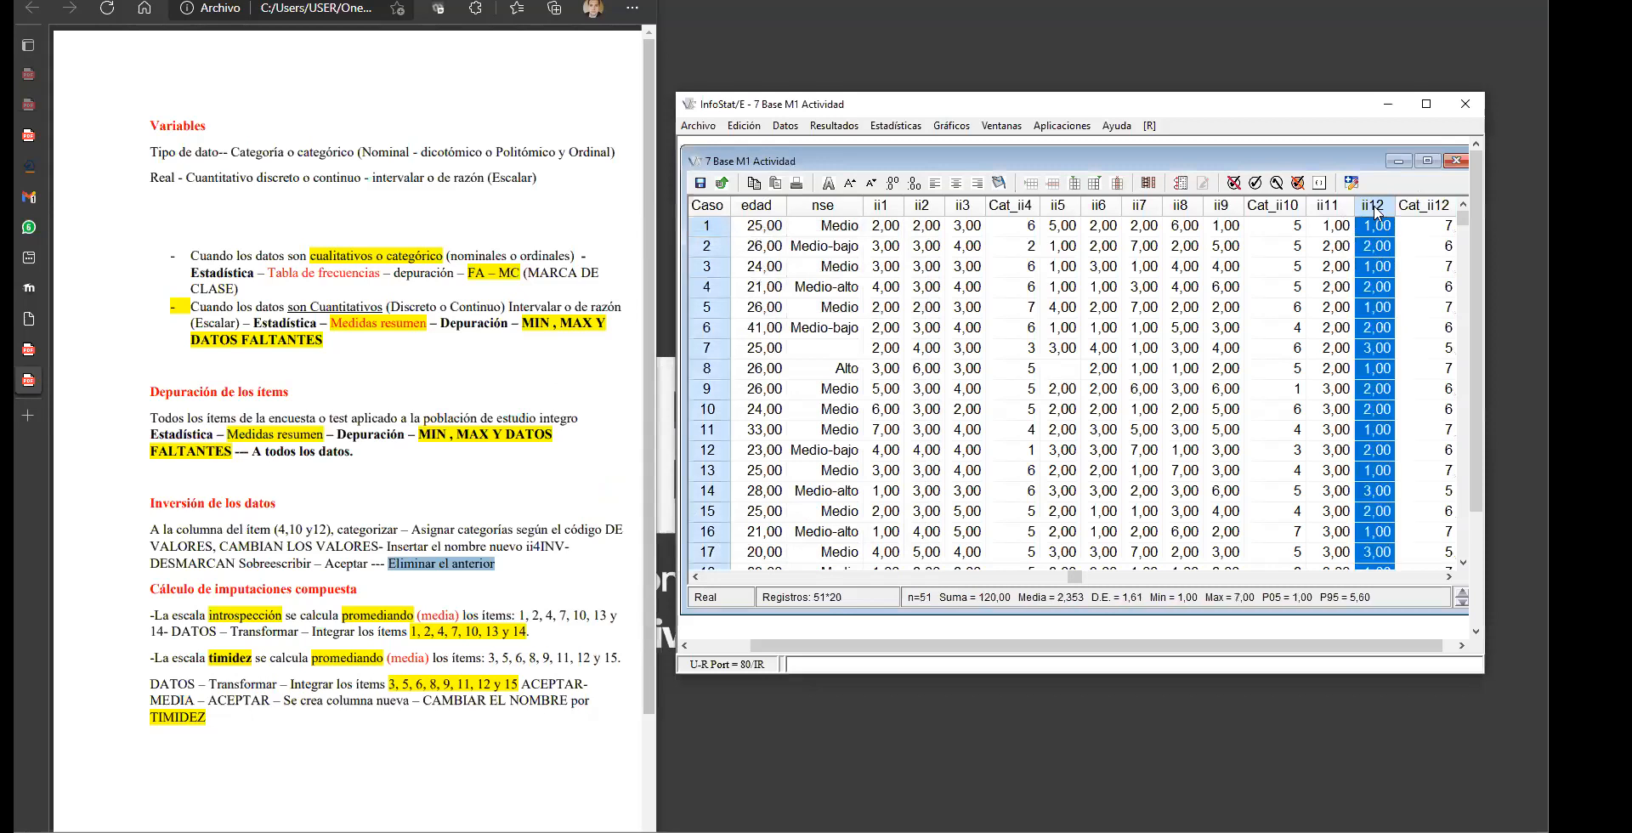
{"action": "right_click", "coordinate": [1375, 208]}
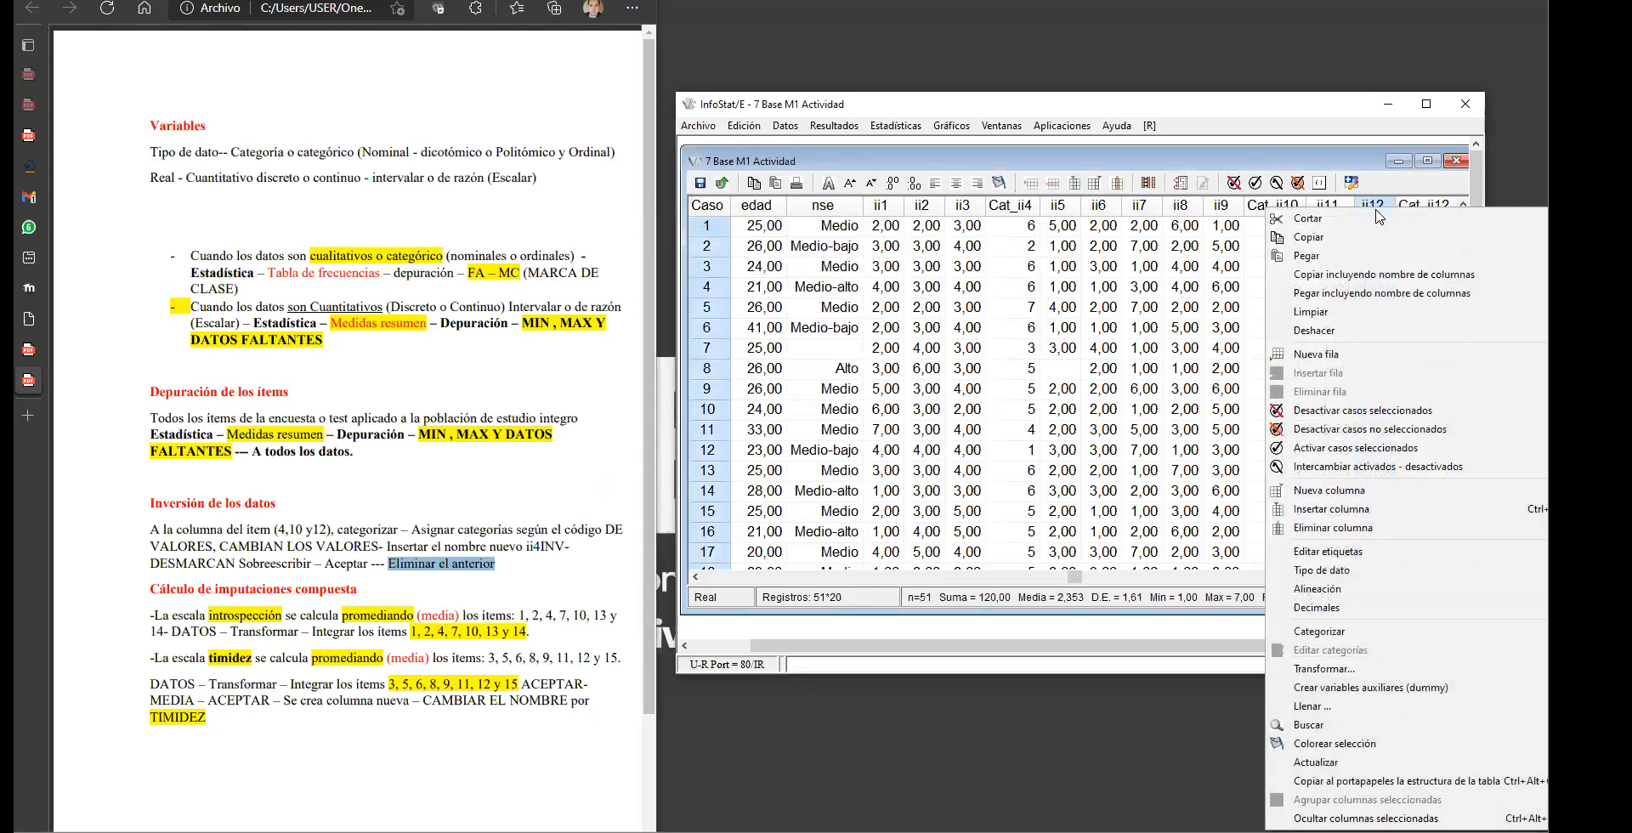
{"action": "left_click", "coordinate": [1341, 530]}
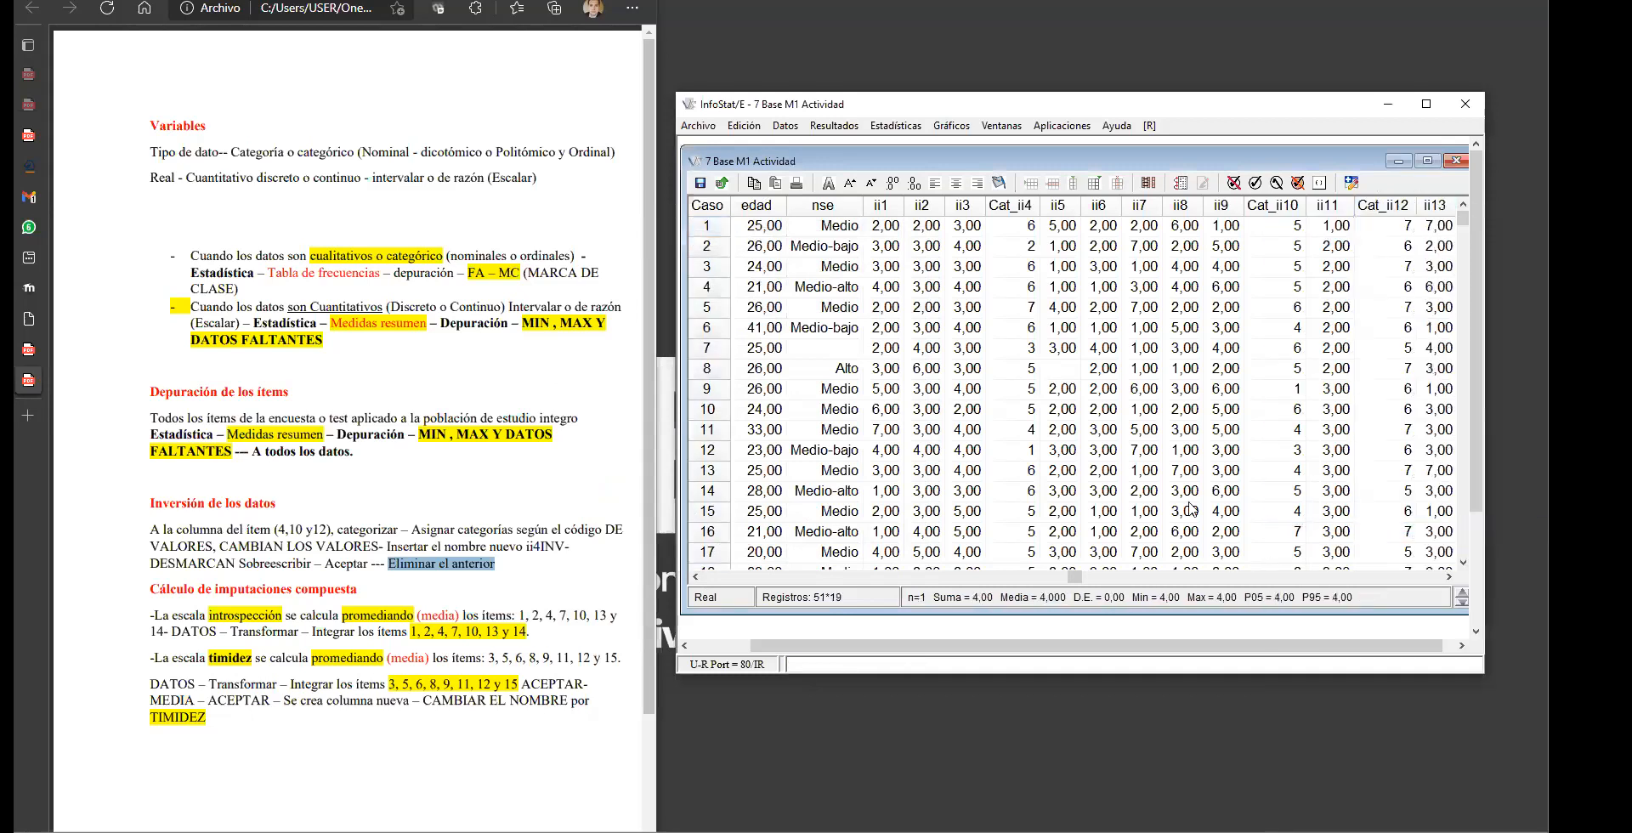
Step: Review the notes under Cálculo de imputaciones compuesta for the items and transformation that make up the introspección scale
{"action": "left_click_drag", "start_coordinate": [287, 508], "coordinate": [152, 507]}
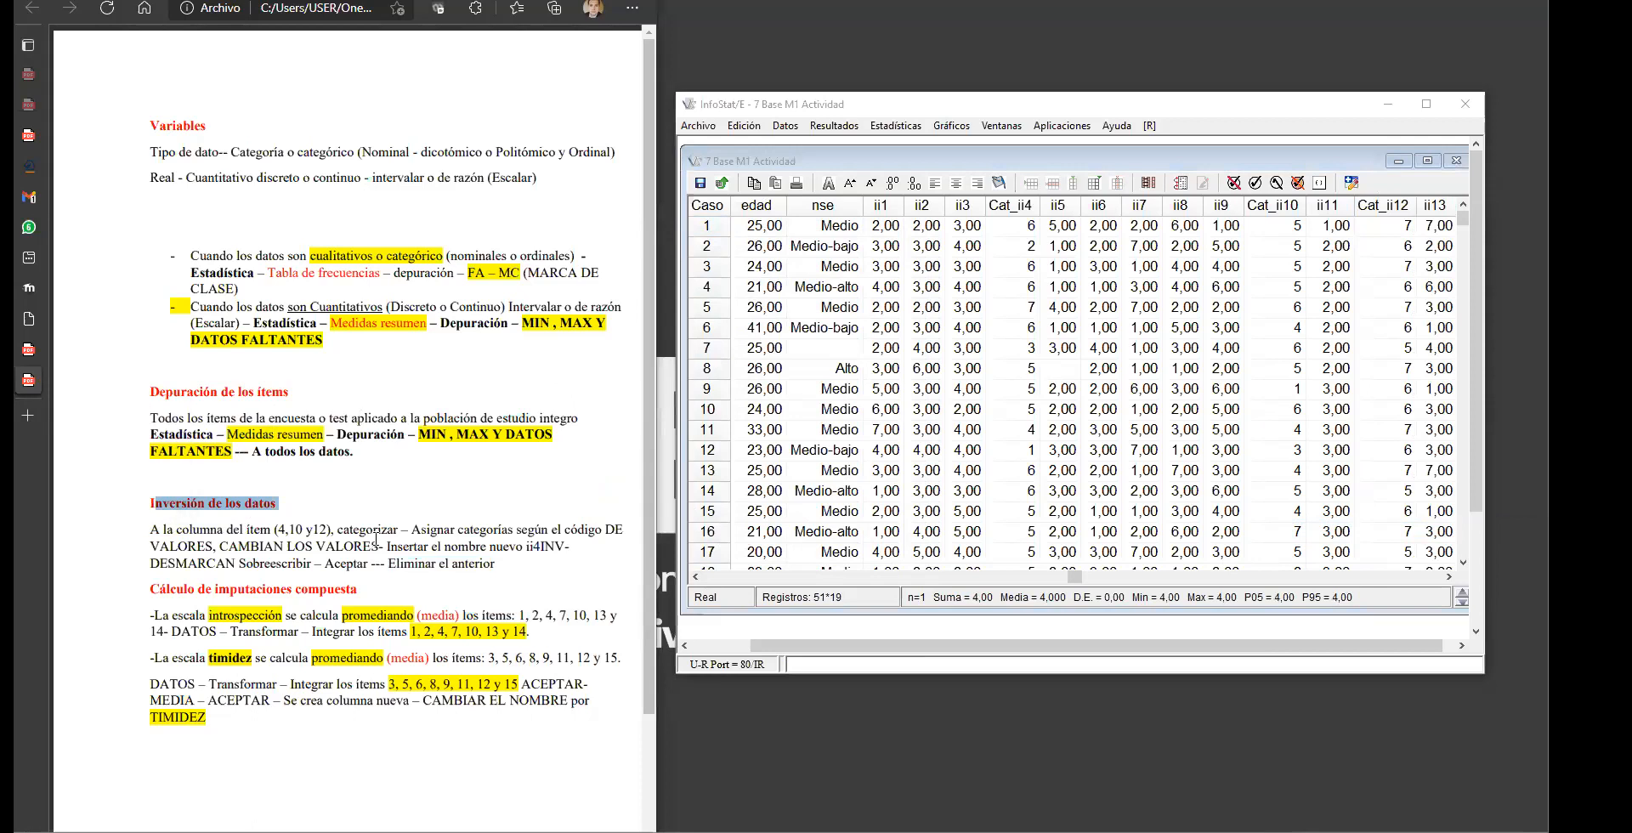
{"action": "scroll", "coordinate": [595, 476], "scroll_direction": "down", "scroll_amount": 3}
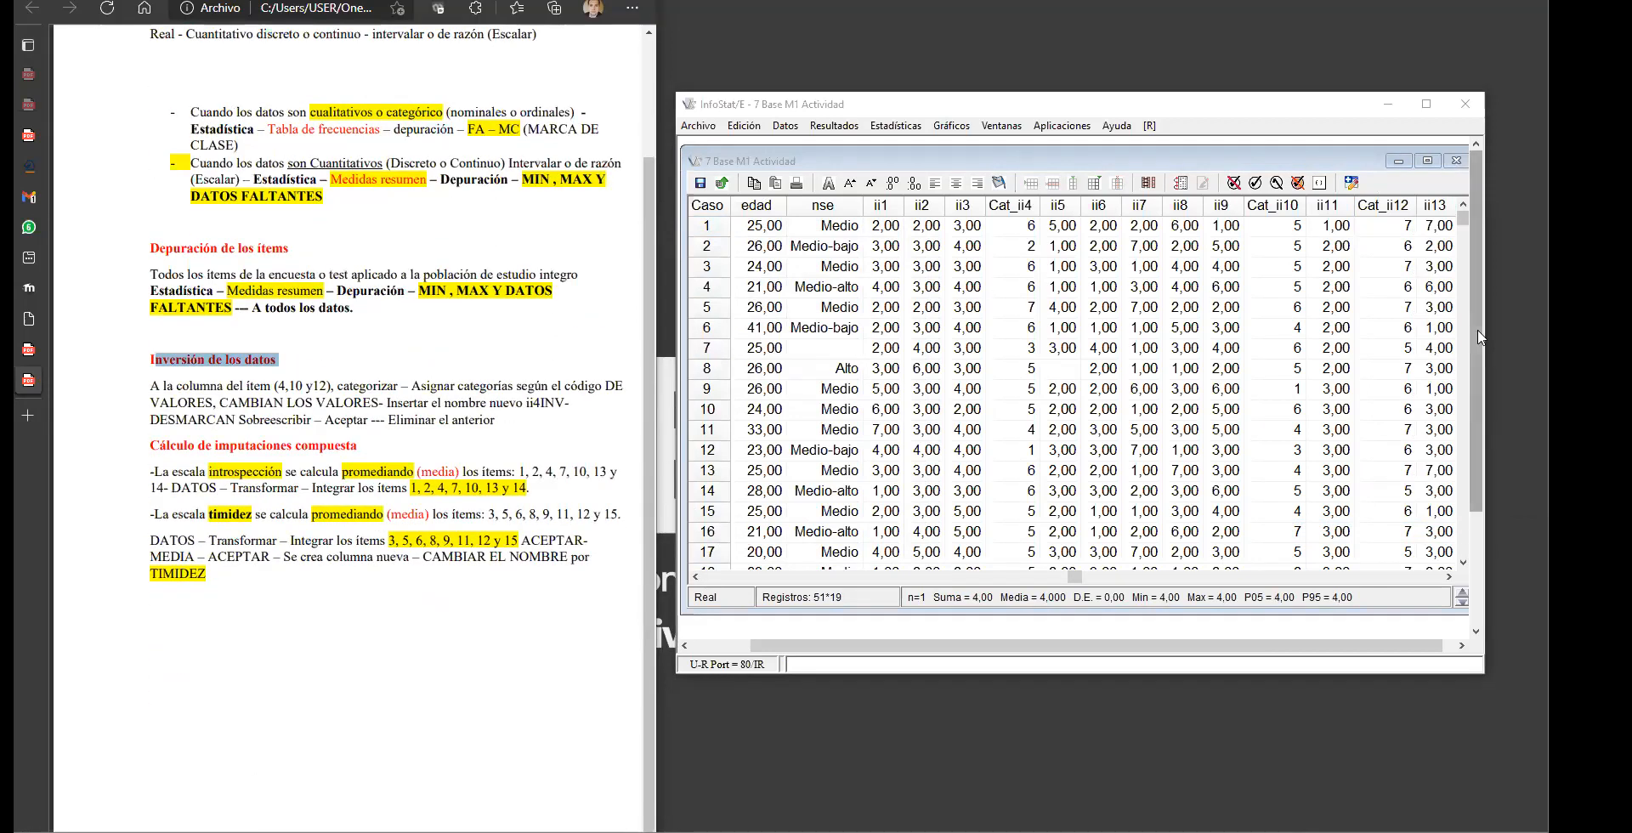
{"action": "left_click_drag", "start_coordinate": [1485, 328], "coordinate": [1506, 362]}
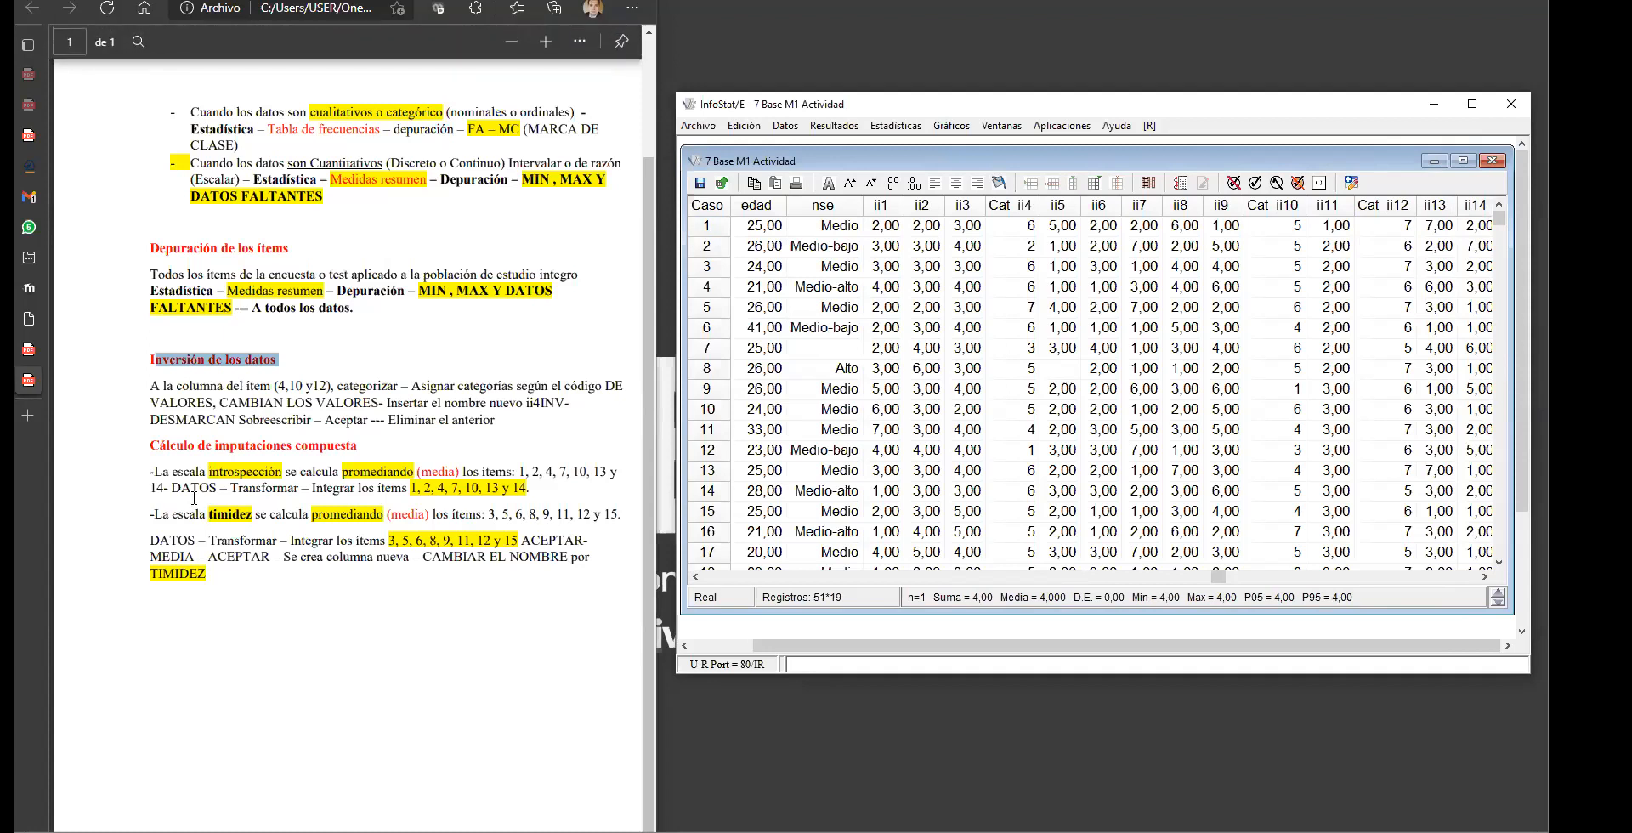
{"action": "left_click_drag", "start_coordinate": [154, 444], "coordinate": [361, 448]}
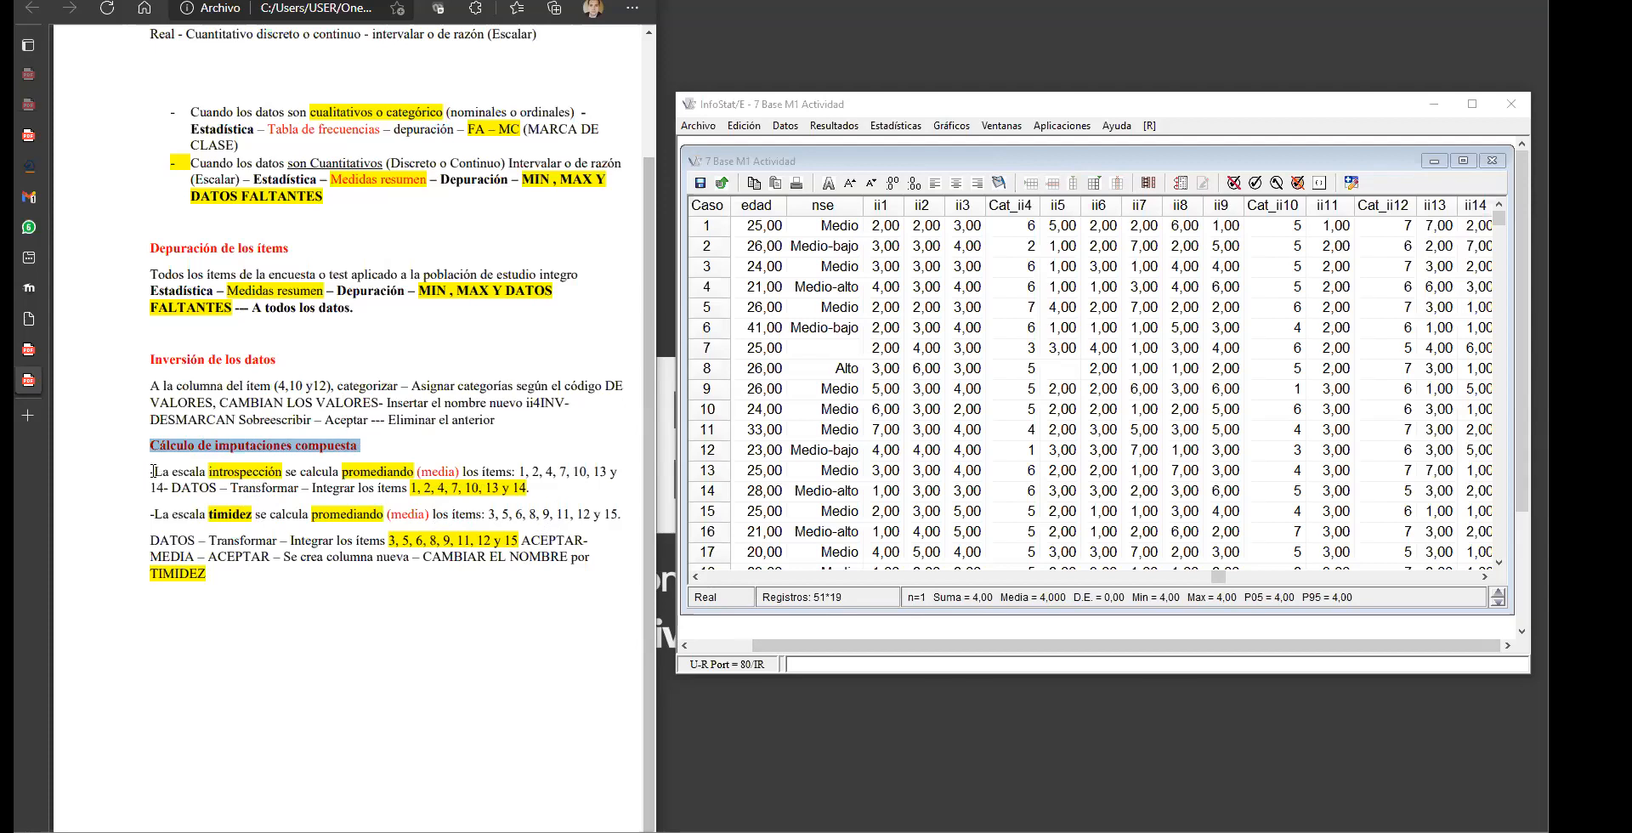
{"action": "left_click_drag", "start_coordinate": [153, 472], "coordinate": [465, 478]}
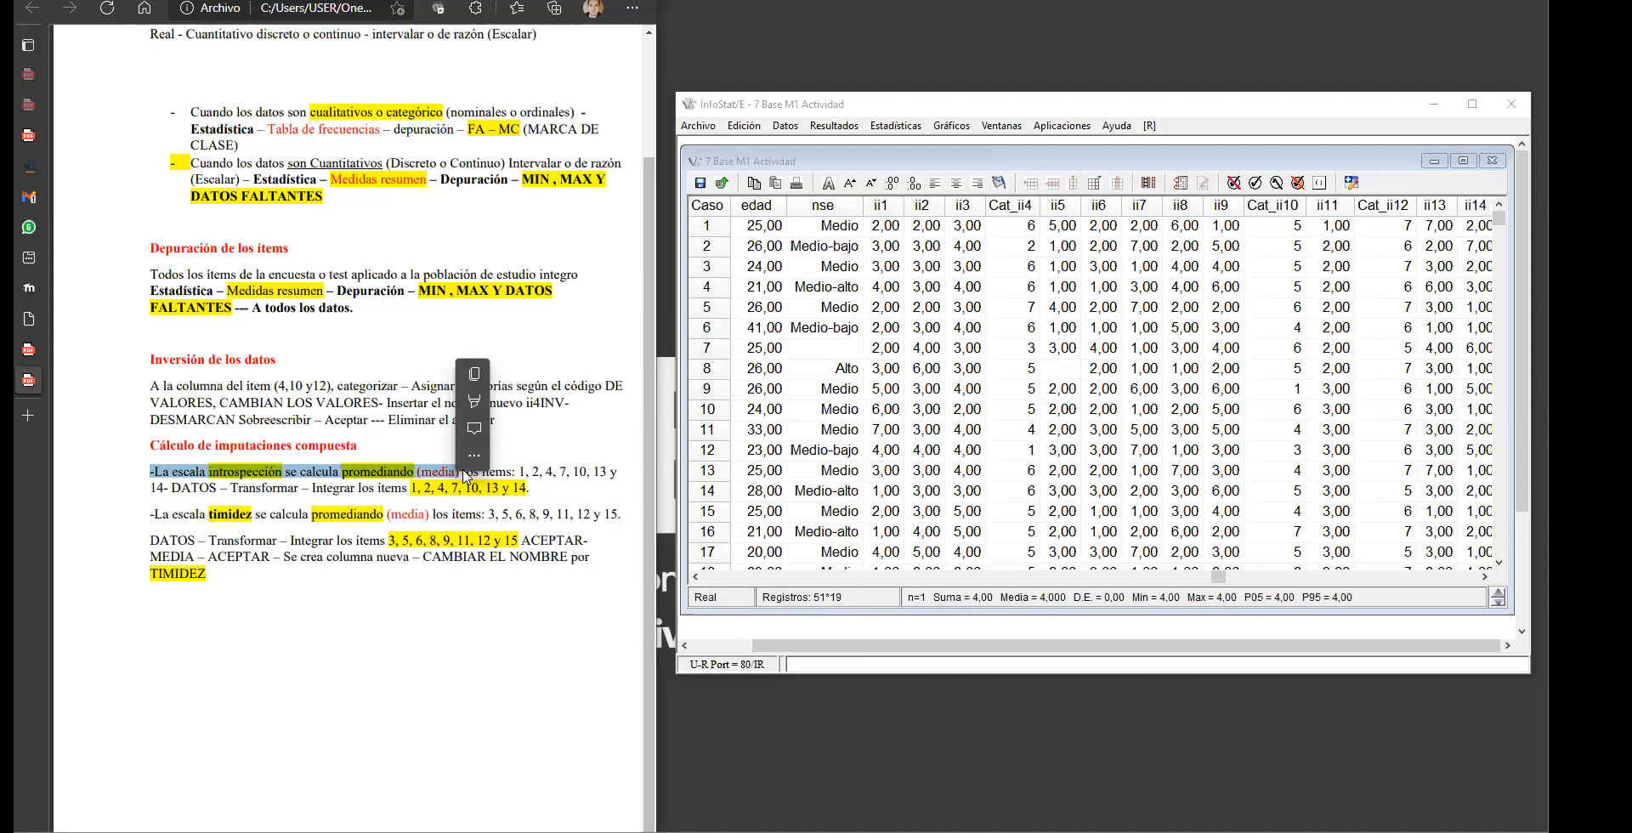
{"action": "left_click", "coordinate": [565, 475]}
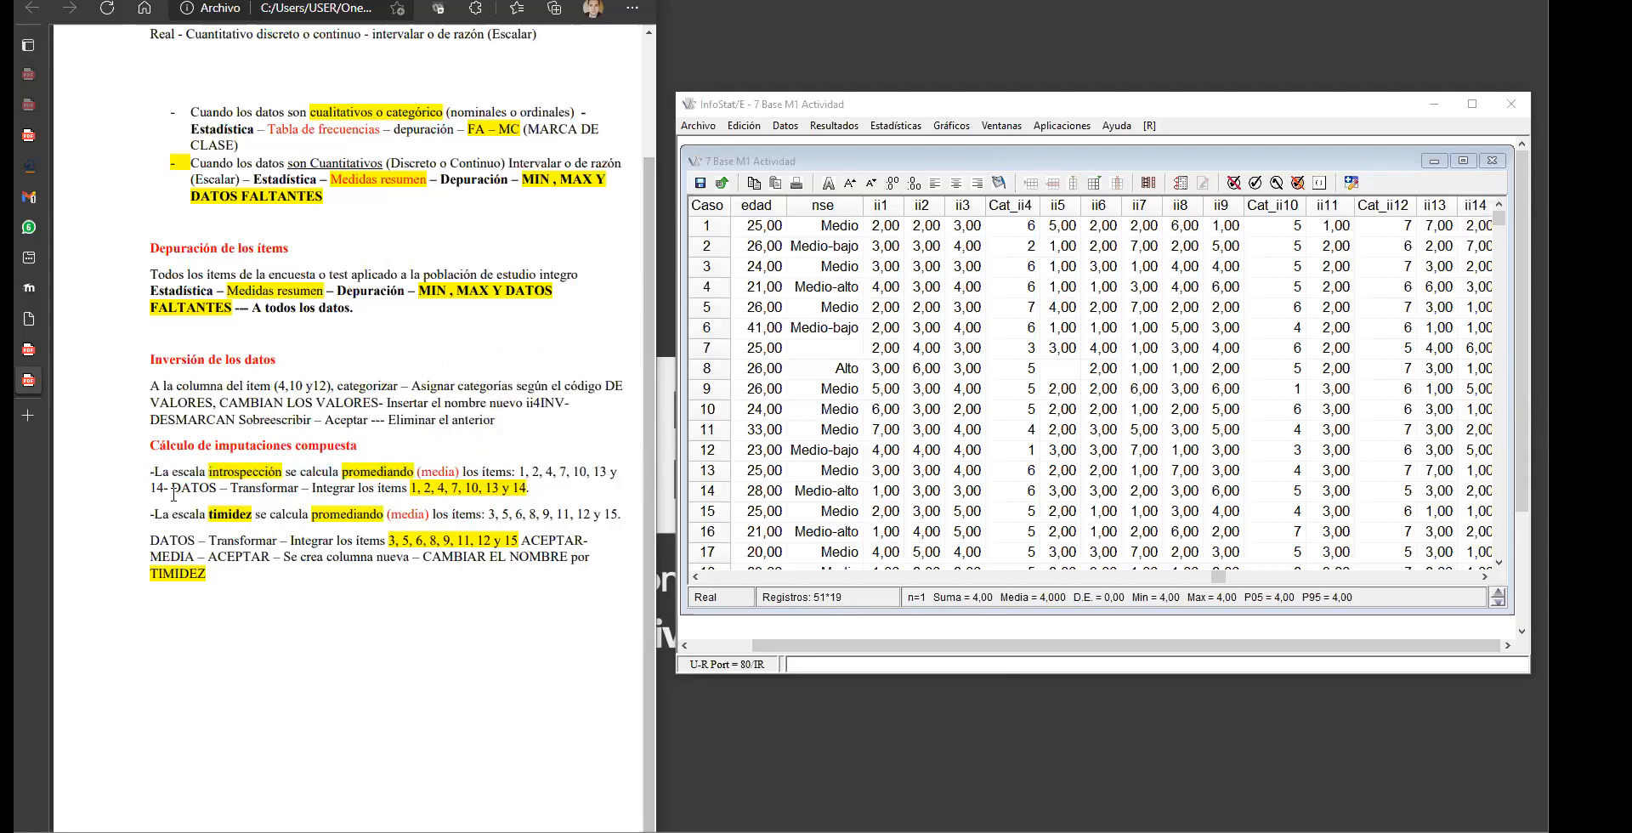
{"action": "left_click_drag", "start_coordinate": [172, 491], "coordinate": [527, 490]}
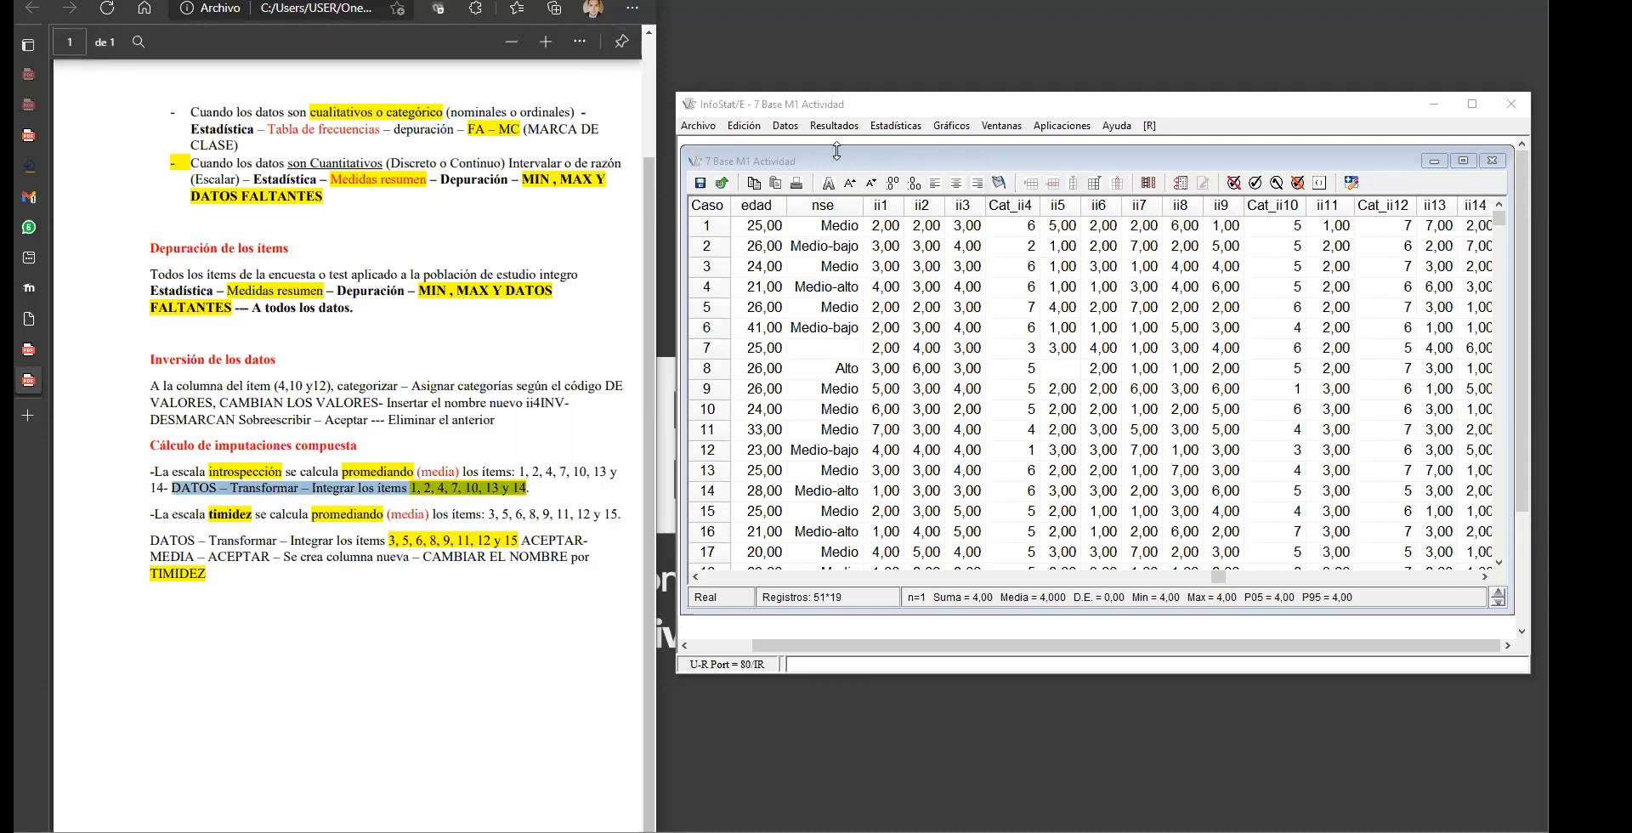
Step: Start a Transformar operation and add ii1, ii2, Cat_ii4 and ii7 as variables to transform
{"action": "left_click", "coordinate": [790, 132]}
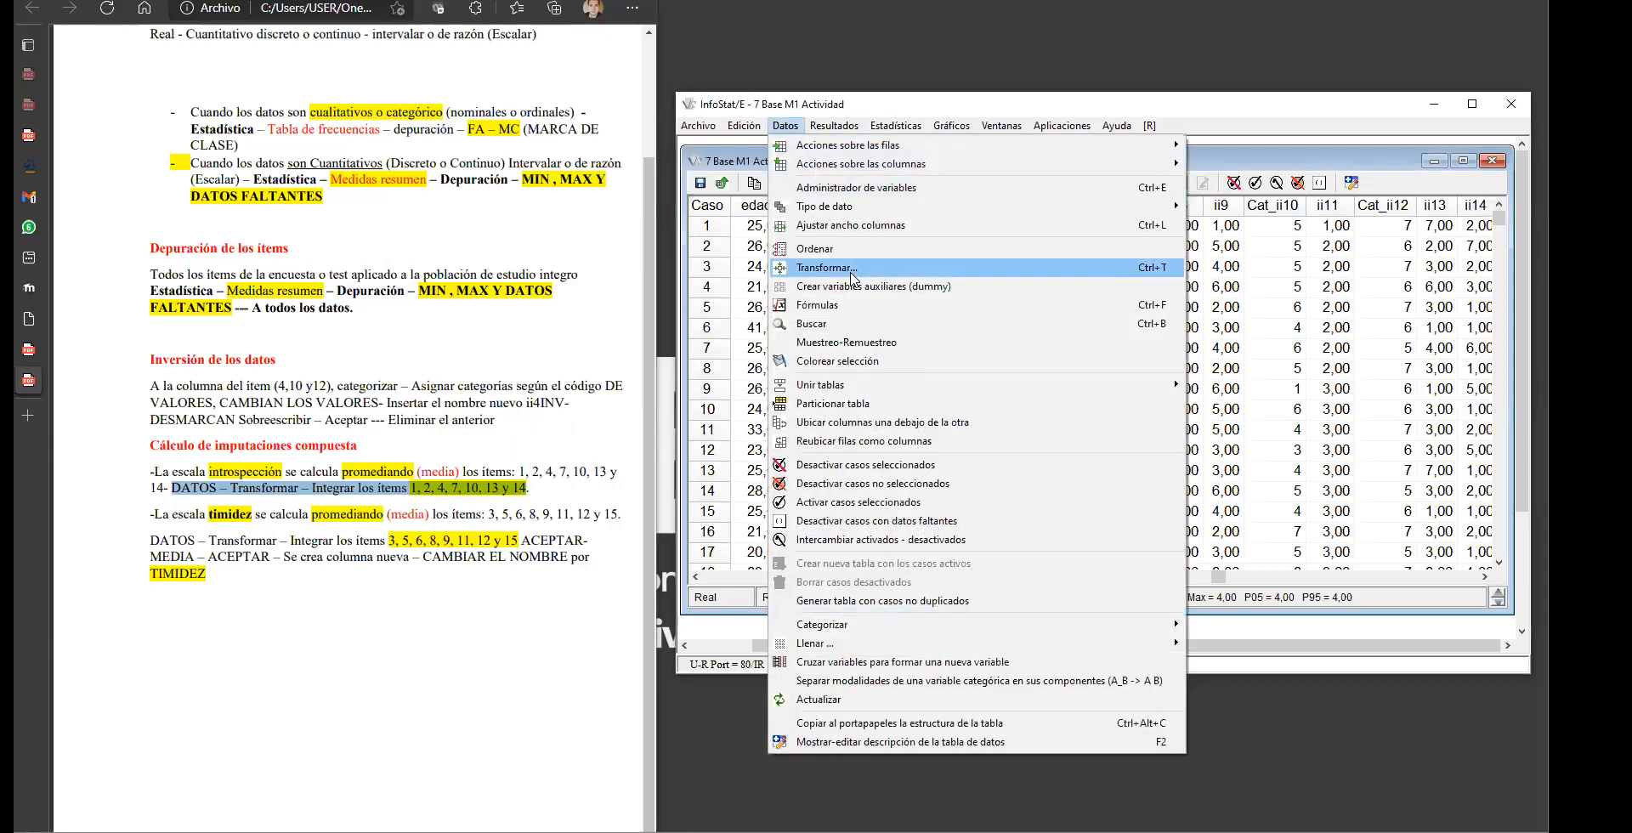
{"action": "left_click", "coordinate": [852, 269]}
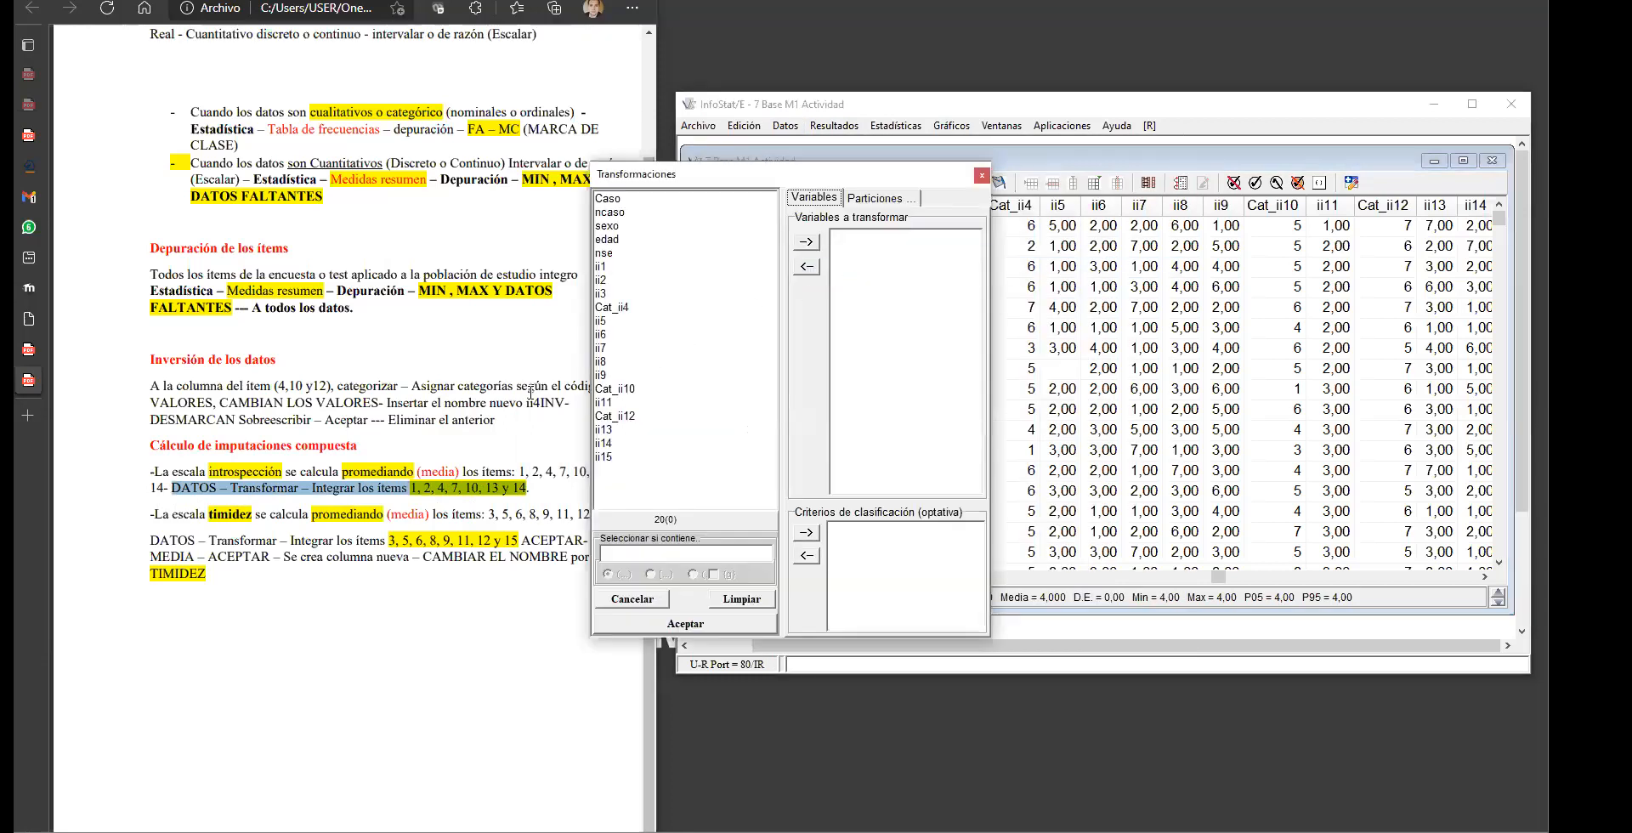
{"action": "left_click_drag", "start_coordinate": [811, 176], "coordinate": [865, 171]}
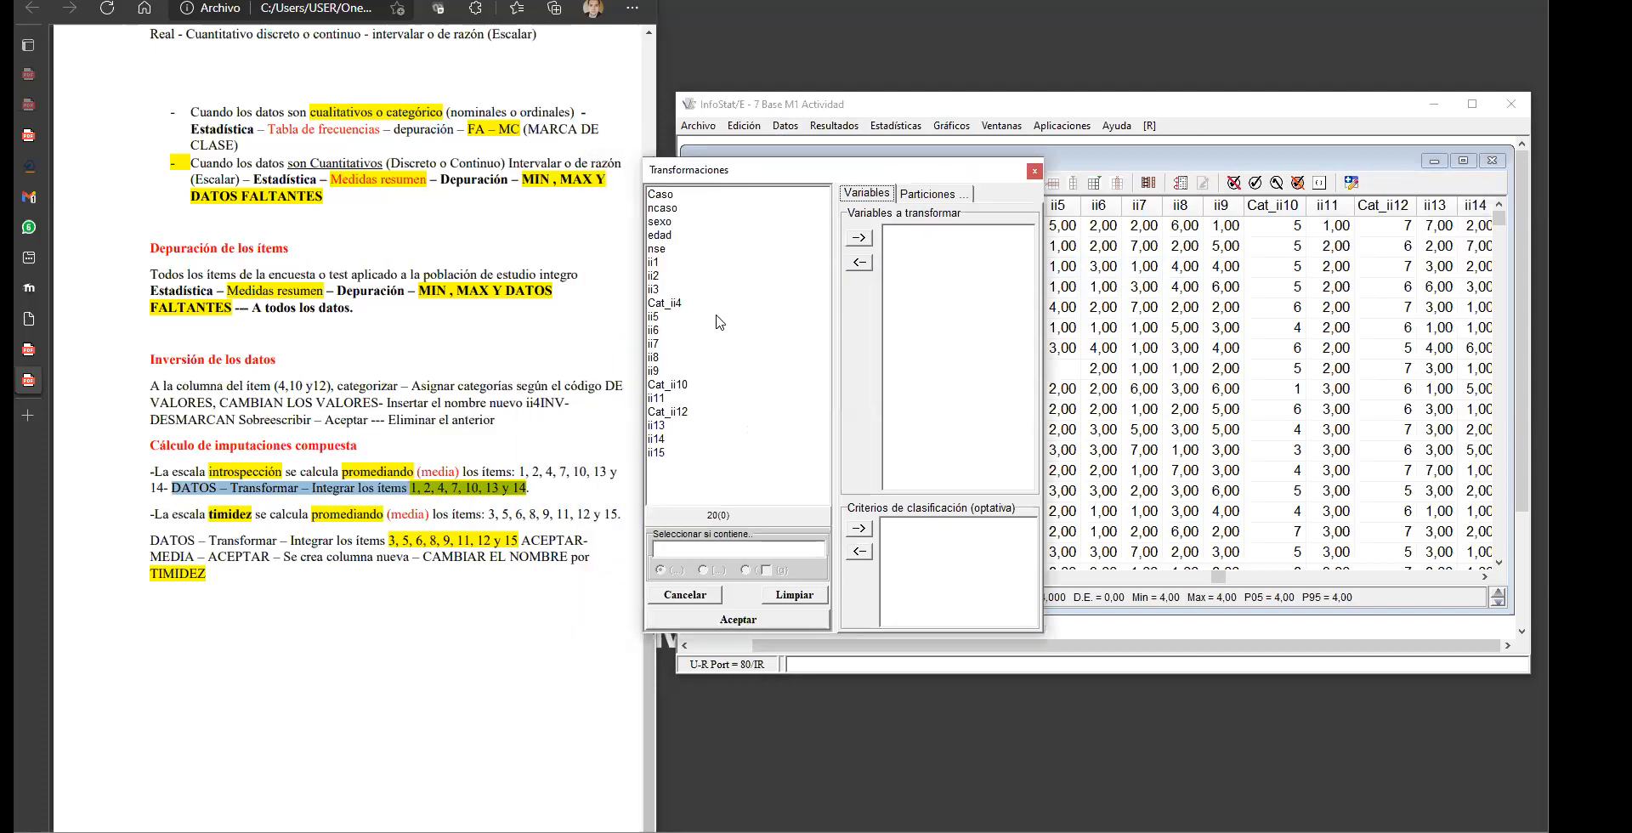
{"action": "left_click", "coordinate": [720, 262]}
{"action": "left_click", "coordinate": [860, 238]}
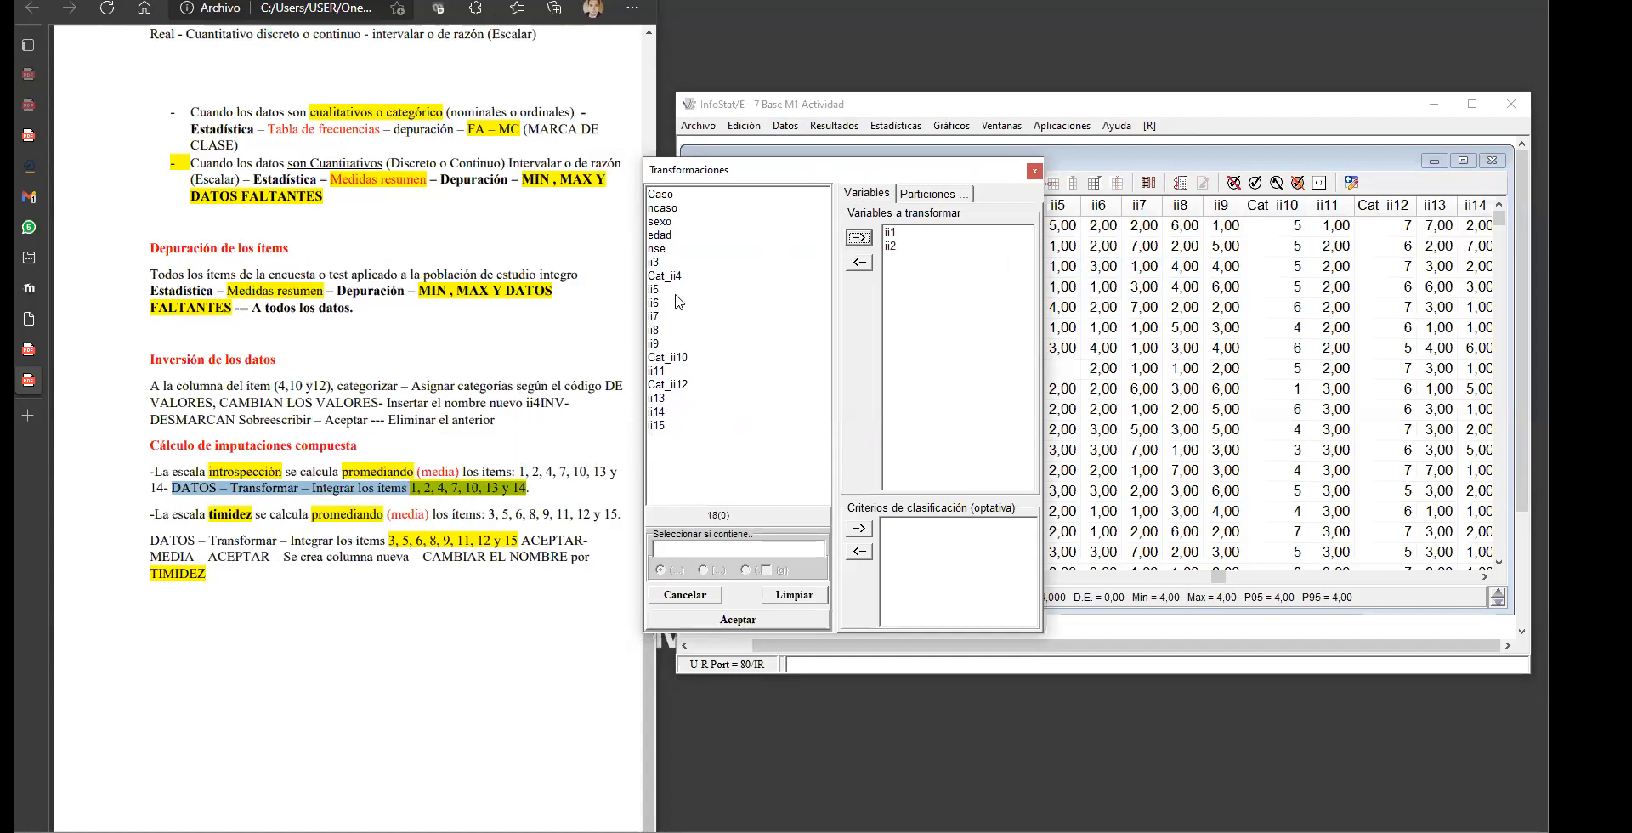
{"action": "left_click", "coordinate": [677, 277]}
{"action": "left_click", "coordinate": [859, 238]}
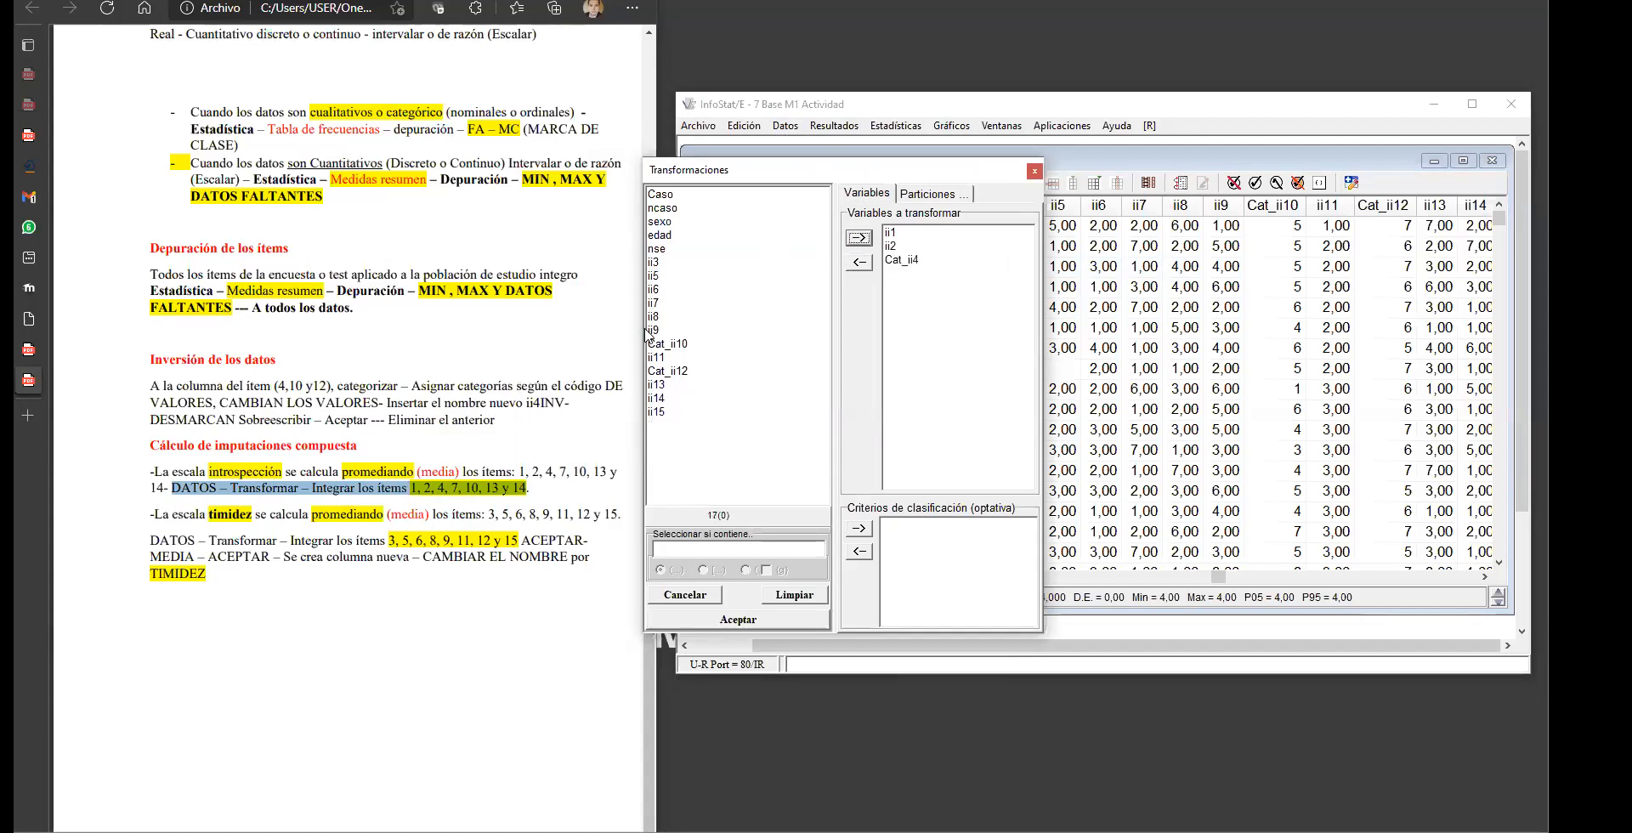
{"action": "left_click", "coordinate": [665, 302]}
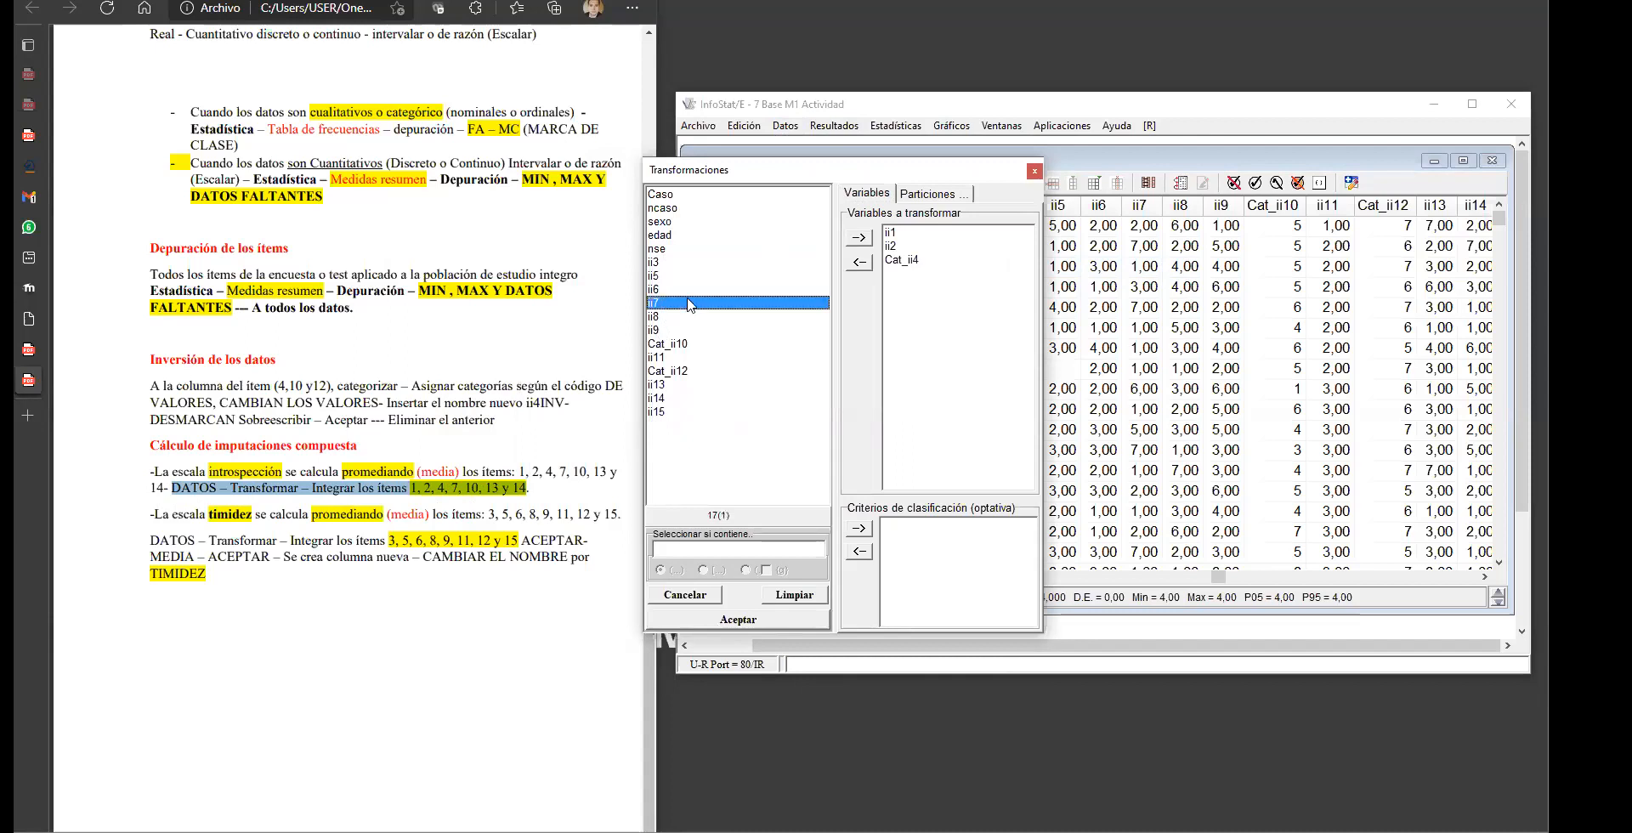
{"action": "left_click", "coordinate": [859, 238]}
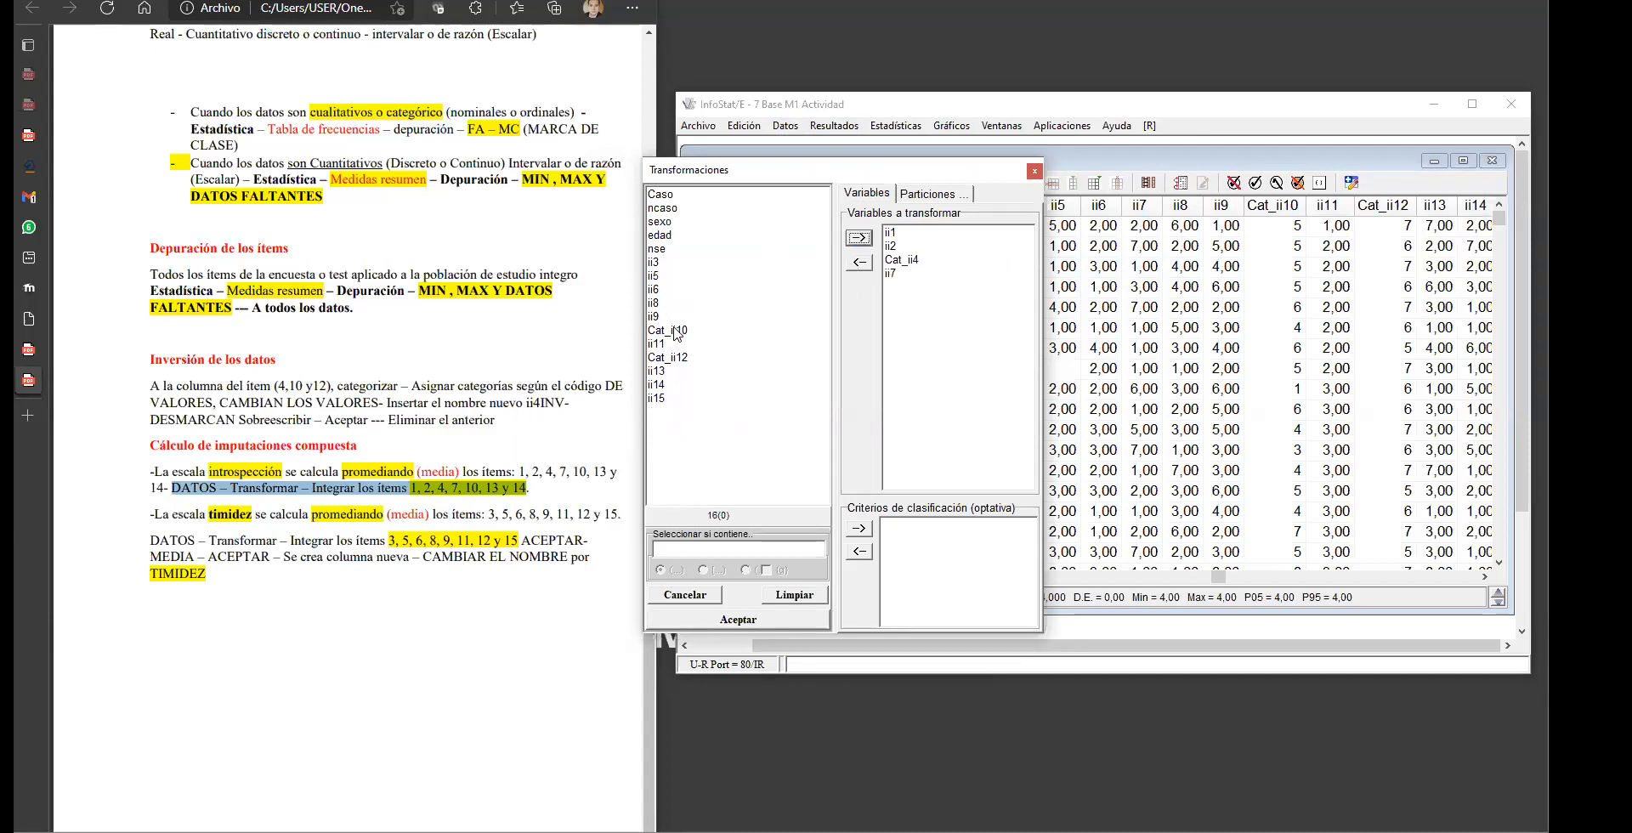
Step: Add Cat_ii10, ii13 and ii14 to the variables to transform
{"action": "left_click", "coordinate": [859, 241]}
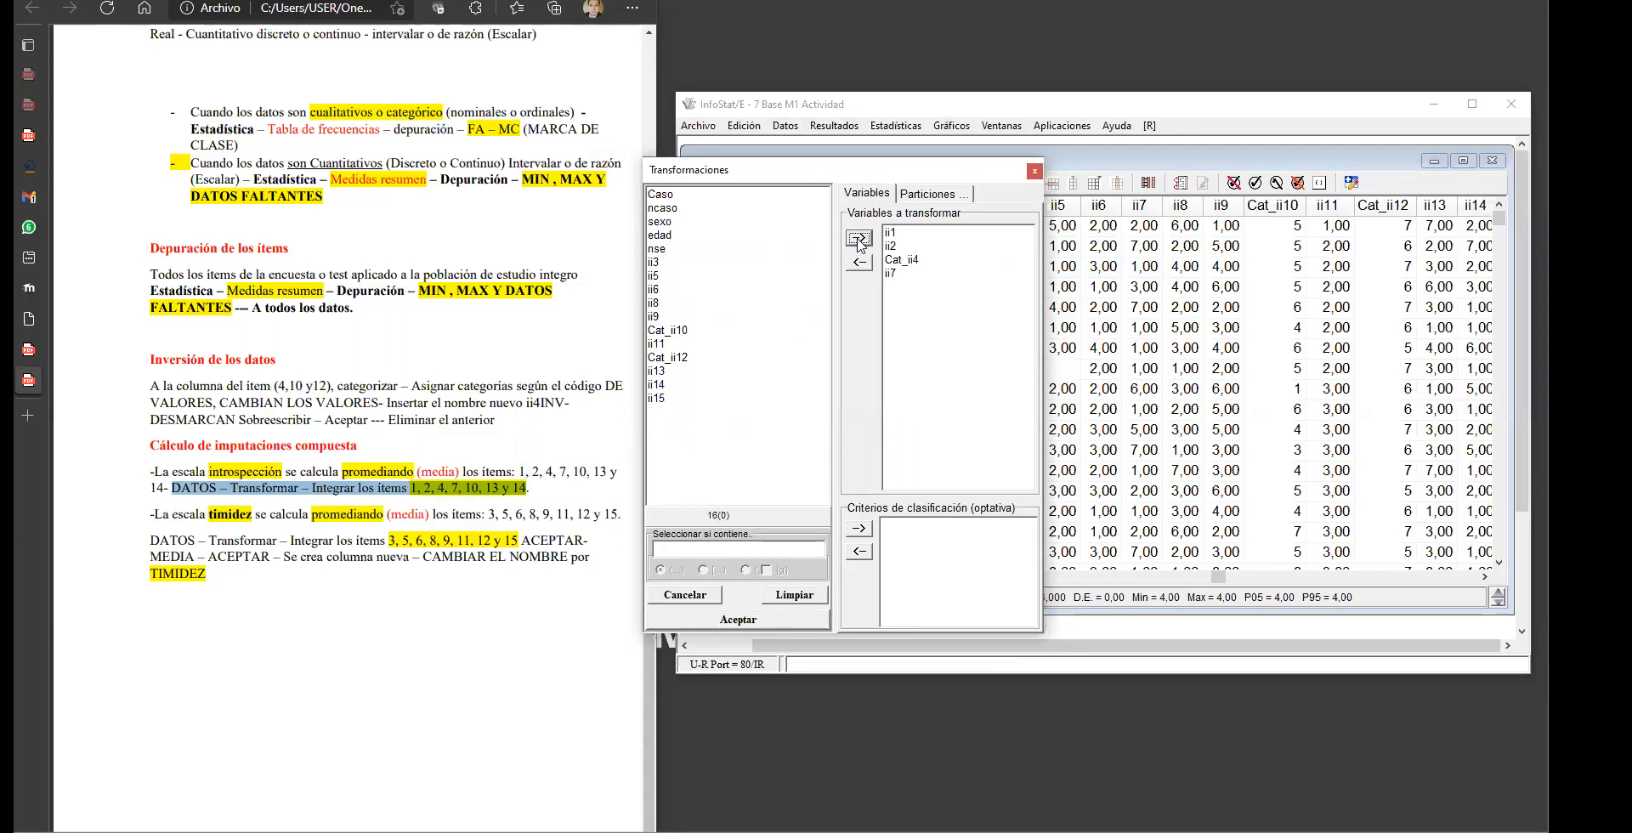
{"action": "left_click", "coordinate": [669, 358]}
{"action": "left_click", "coordinate": [859, 240]}
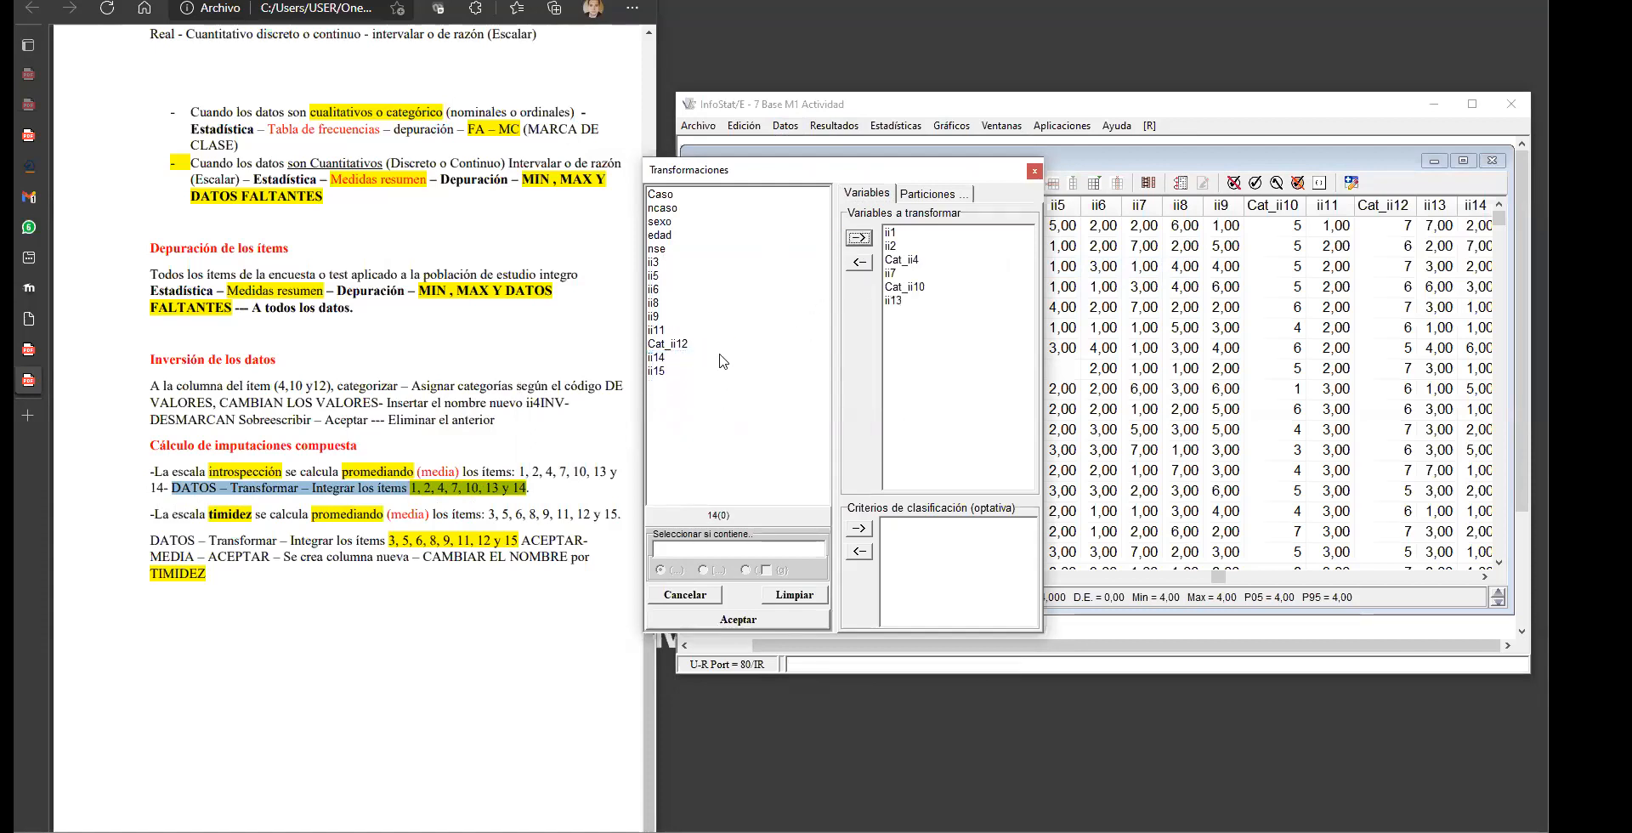
{"action": "left_click", "coordinate": [669, 358]}
{"action": "left_click", "coordinate": [859, 238]}
Step: Accept the variable selection and combine the seven items into a new column using Media
{"action": "left_click", "coordinate": [728, 625]}
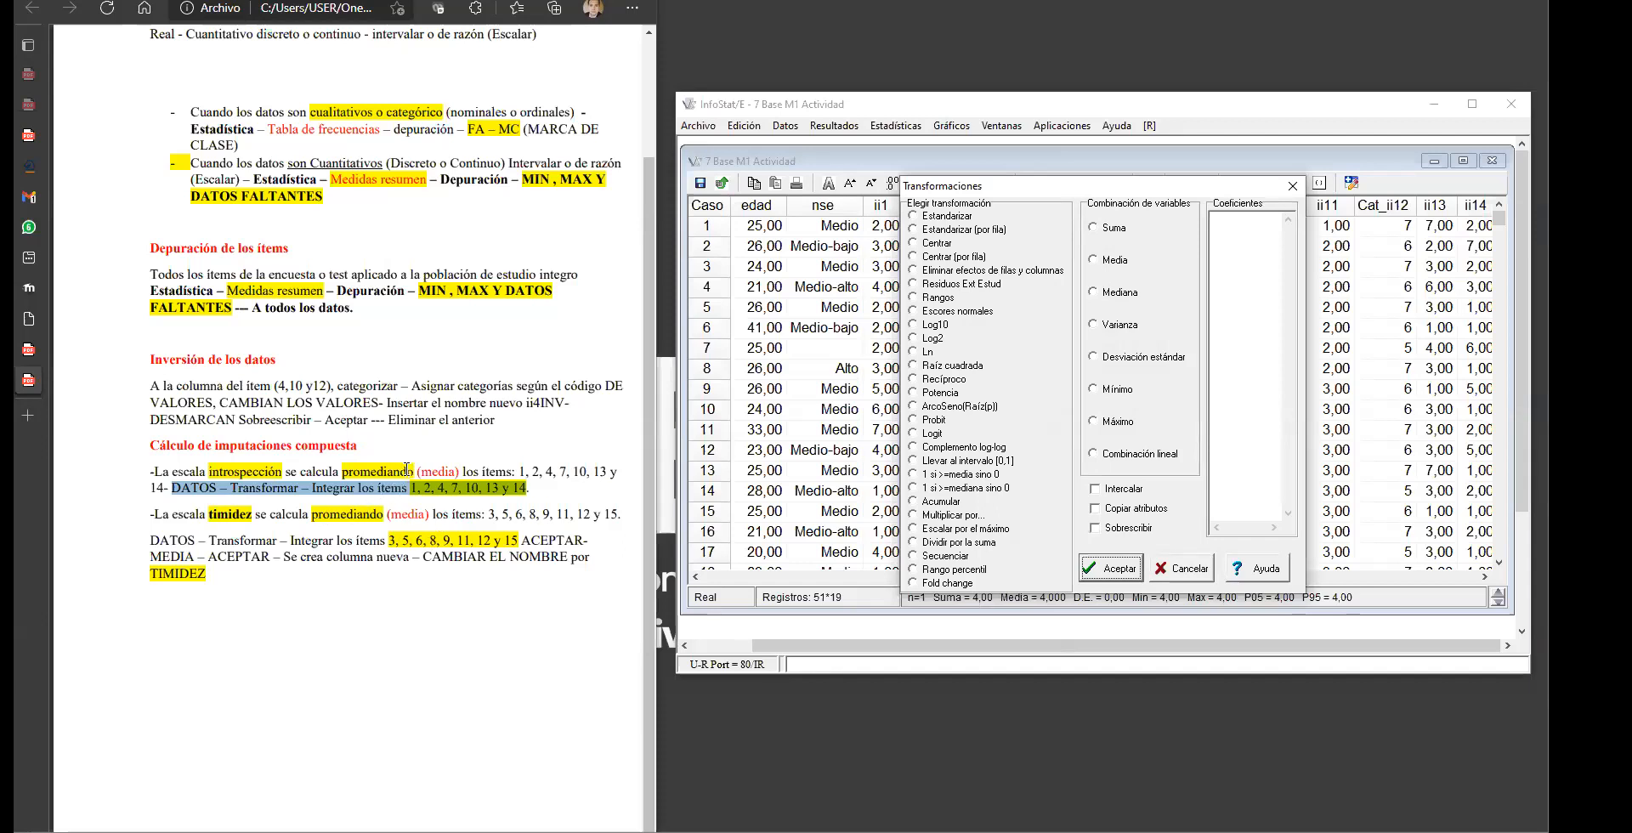
{"action": "left_click", "coordinate": [1099, 264]}
{"action": "left_click", "coordinate": [1102, 576]}
Step: Rename the new Media column at the end of the table as Introspección
{"action": "left_click_drag", "start_coordinate": [1103, 578], "coordinate": [1464, 582]}
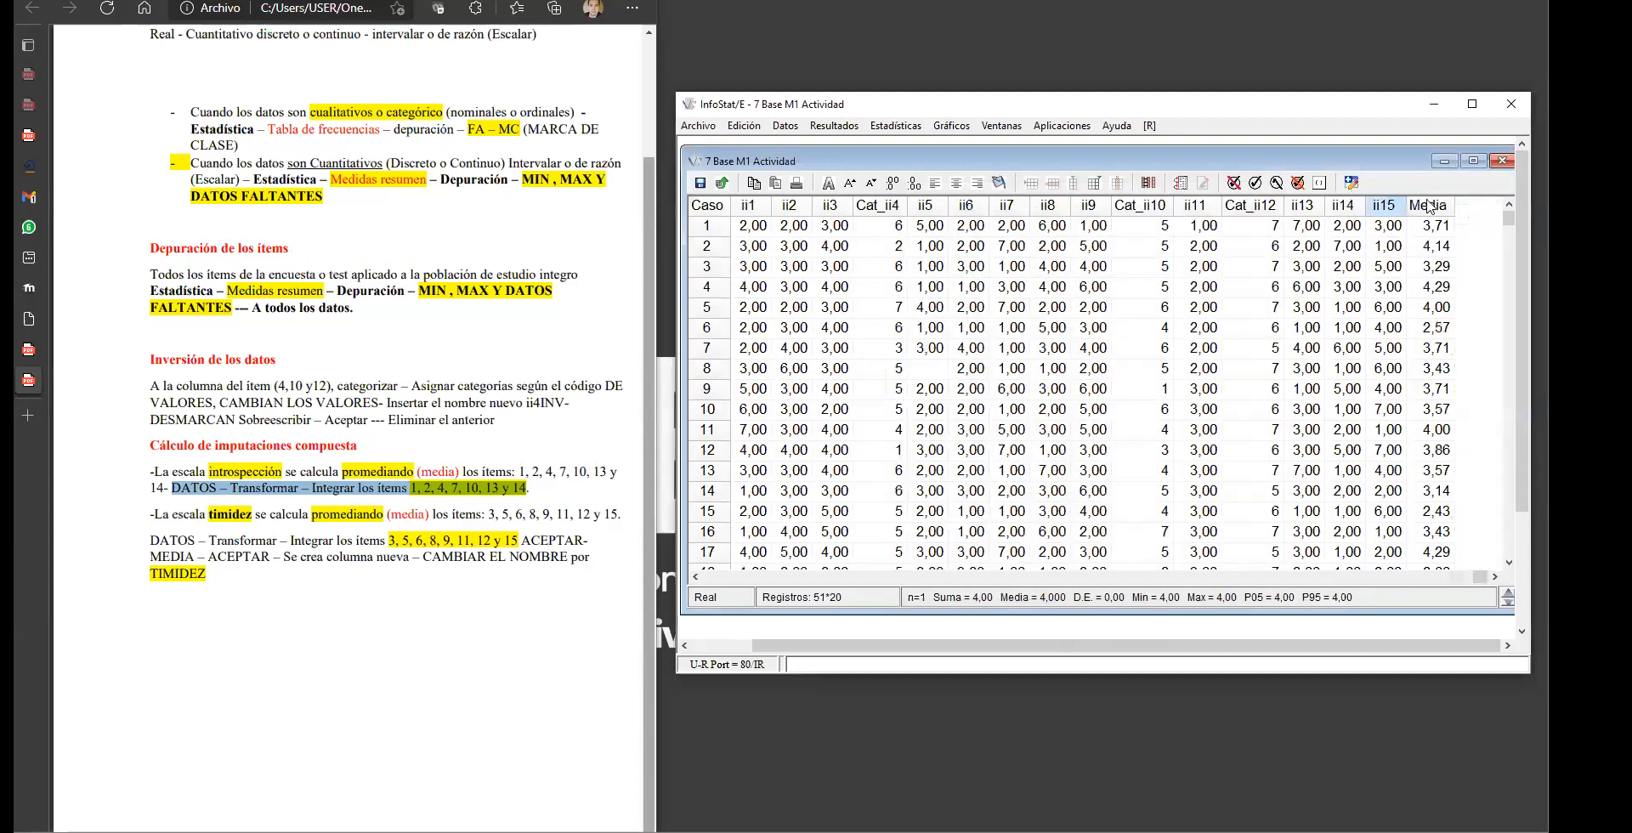
{"action": "left_click", "coordinate": [1429, 208]}
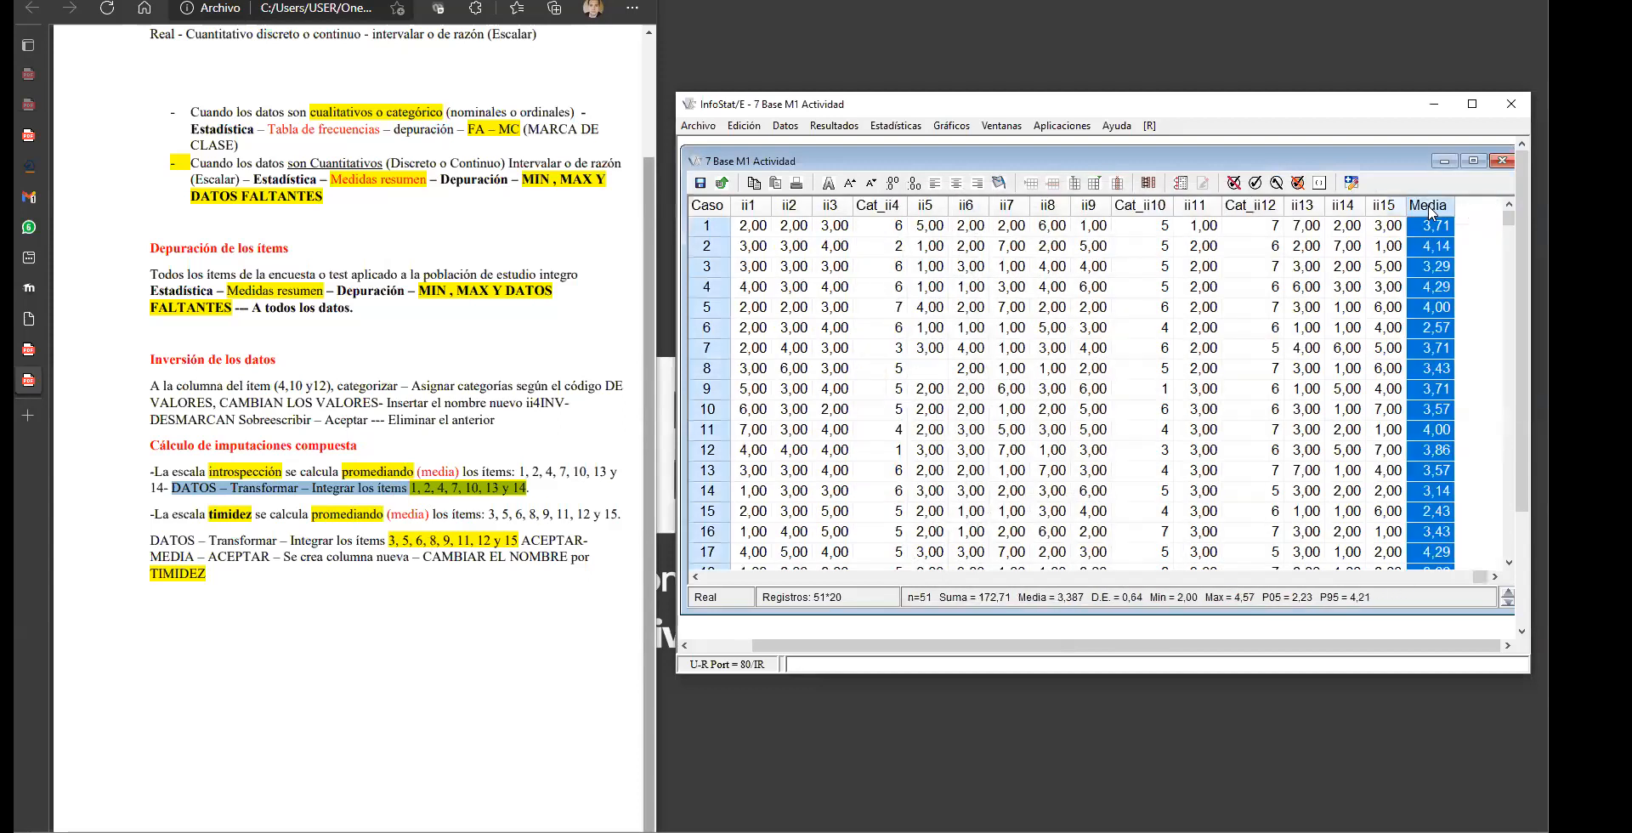
{"action": "double_click", "coordinate": [1428, 208]}
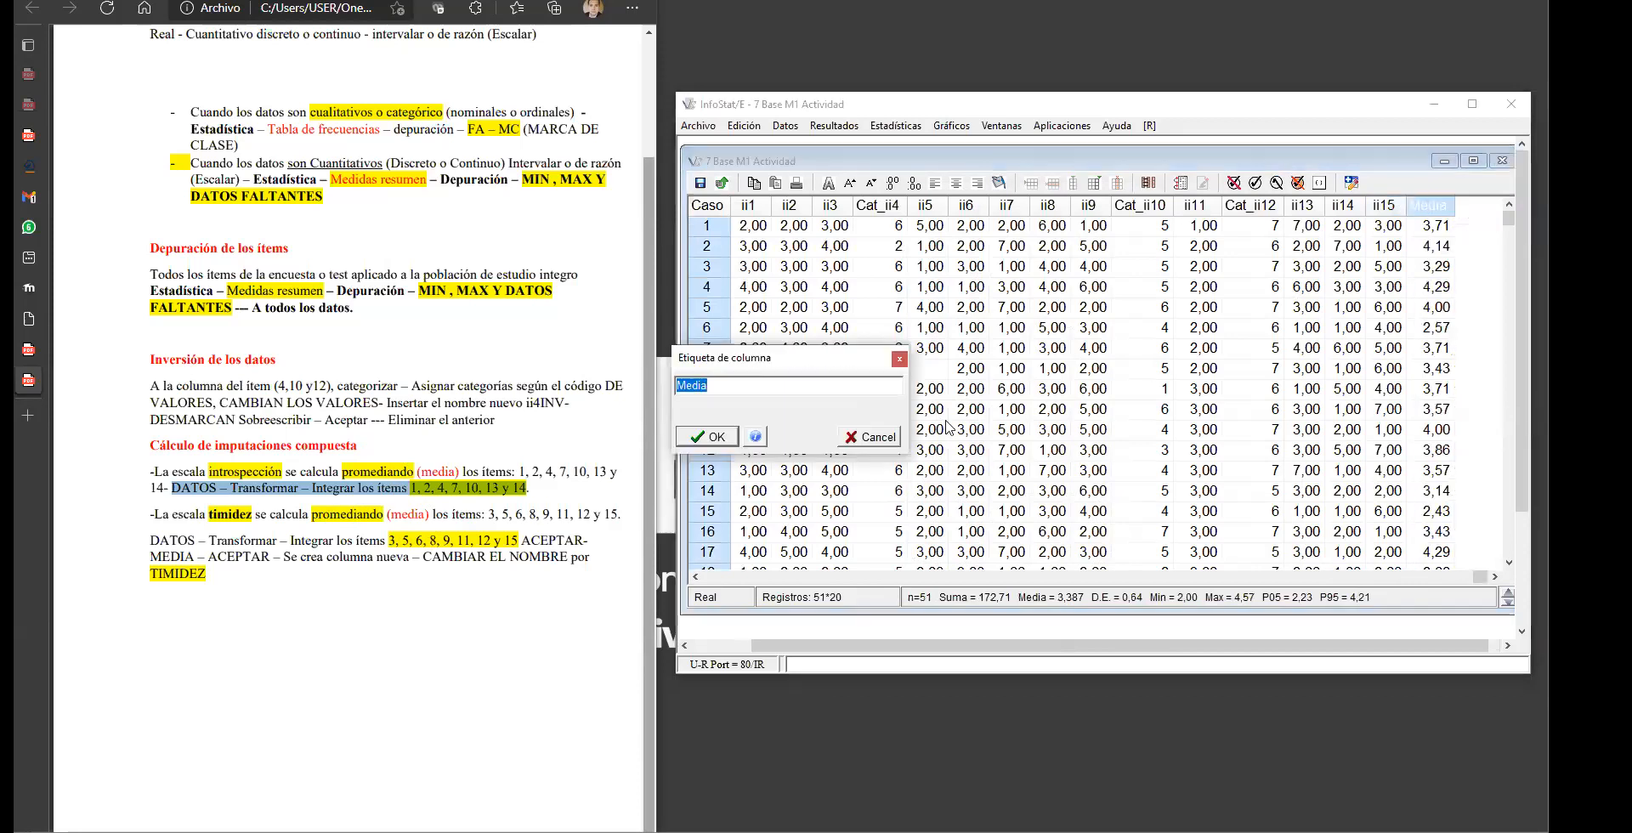
{"action": "key", "text": "BackSpace"}
{"action": "type", "text": "Introspección"}
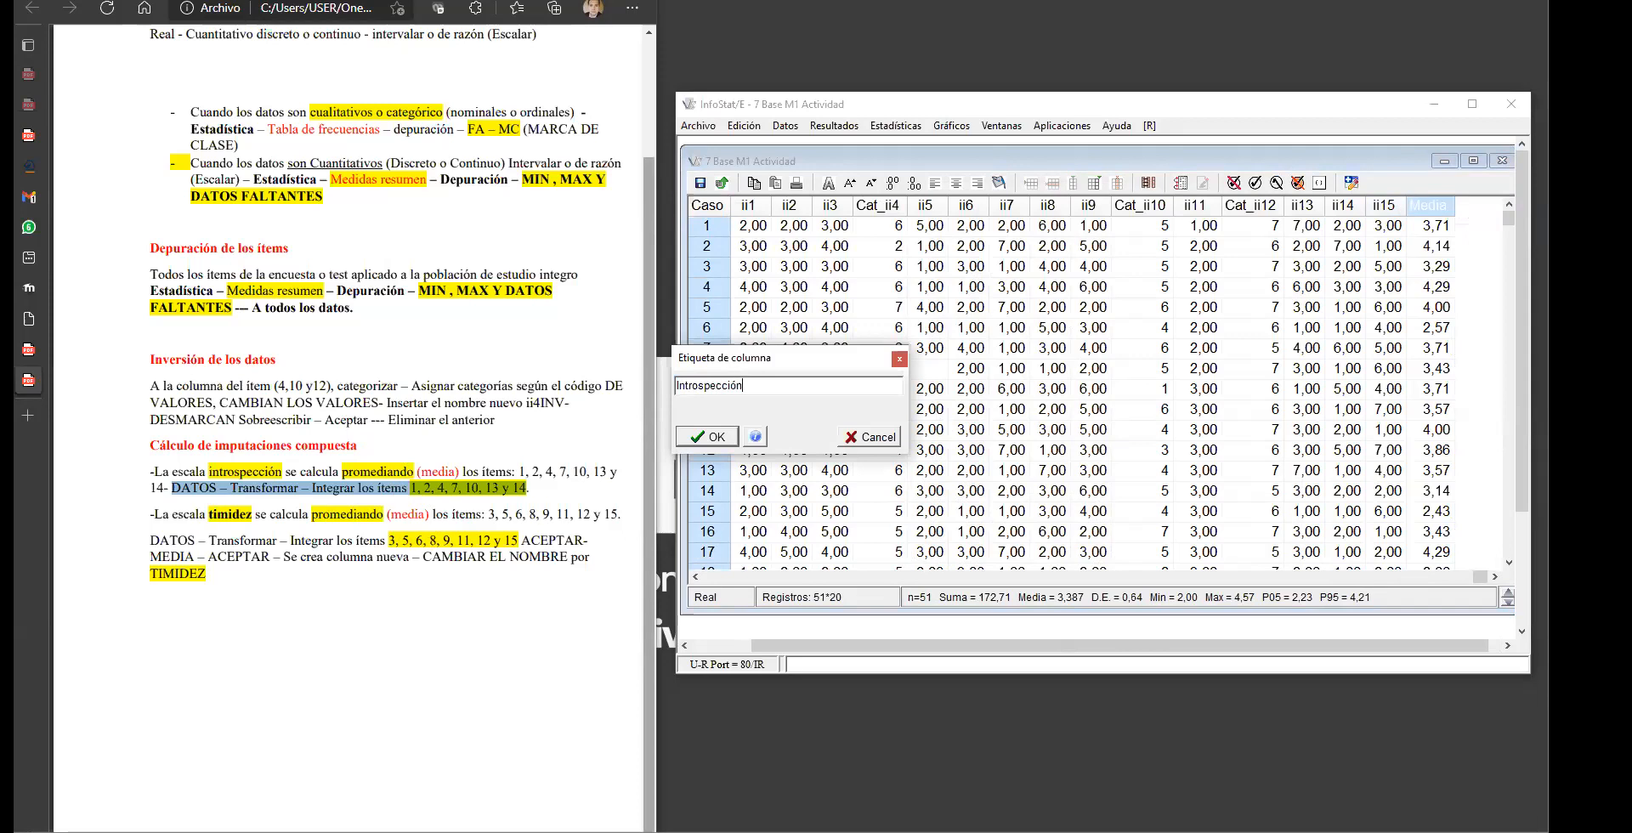
{"action": "left_click", "coordinate": [717, 437]}
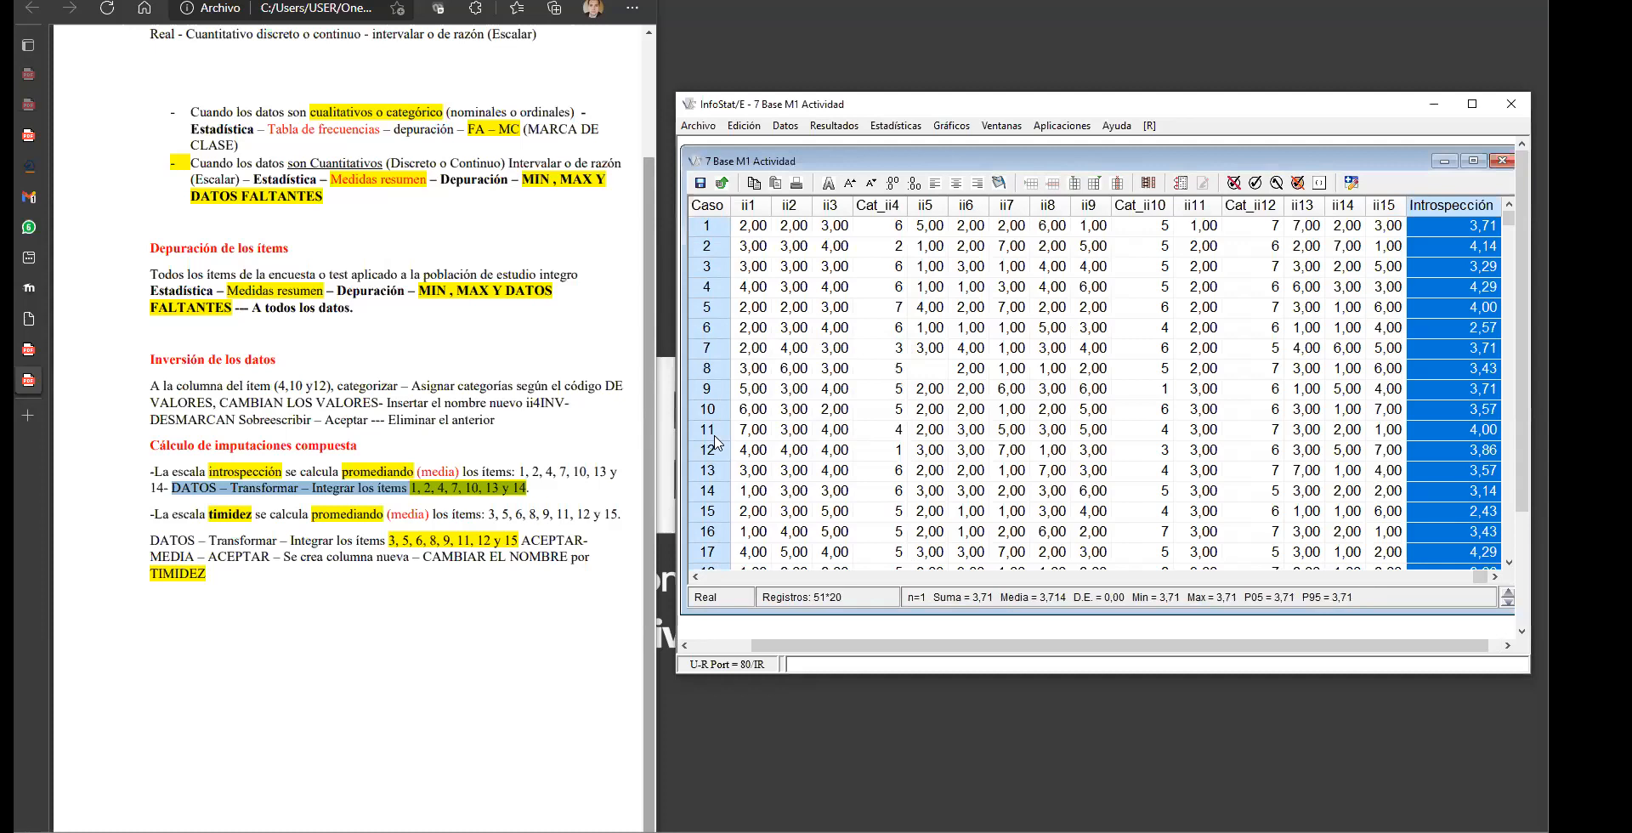
Step: Start a Transformar operation for the Timidez scale and add ii3 and ii5 as variables to transform
{"action": "double_click", "coordinate": [215, 515]}
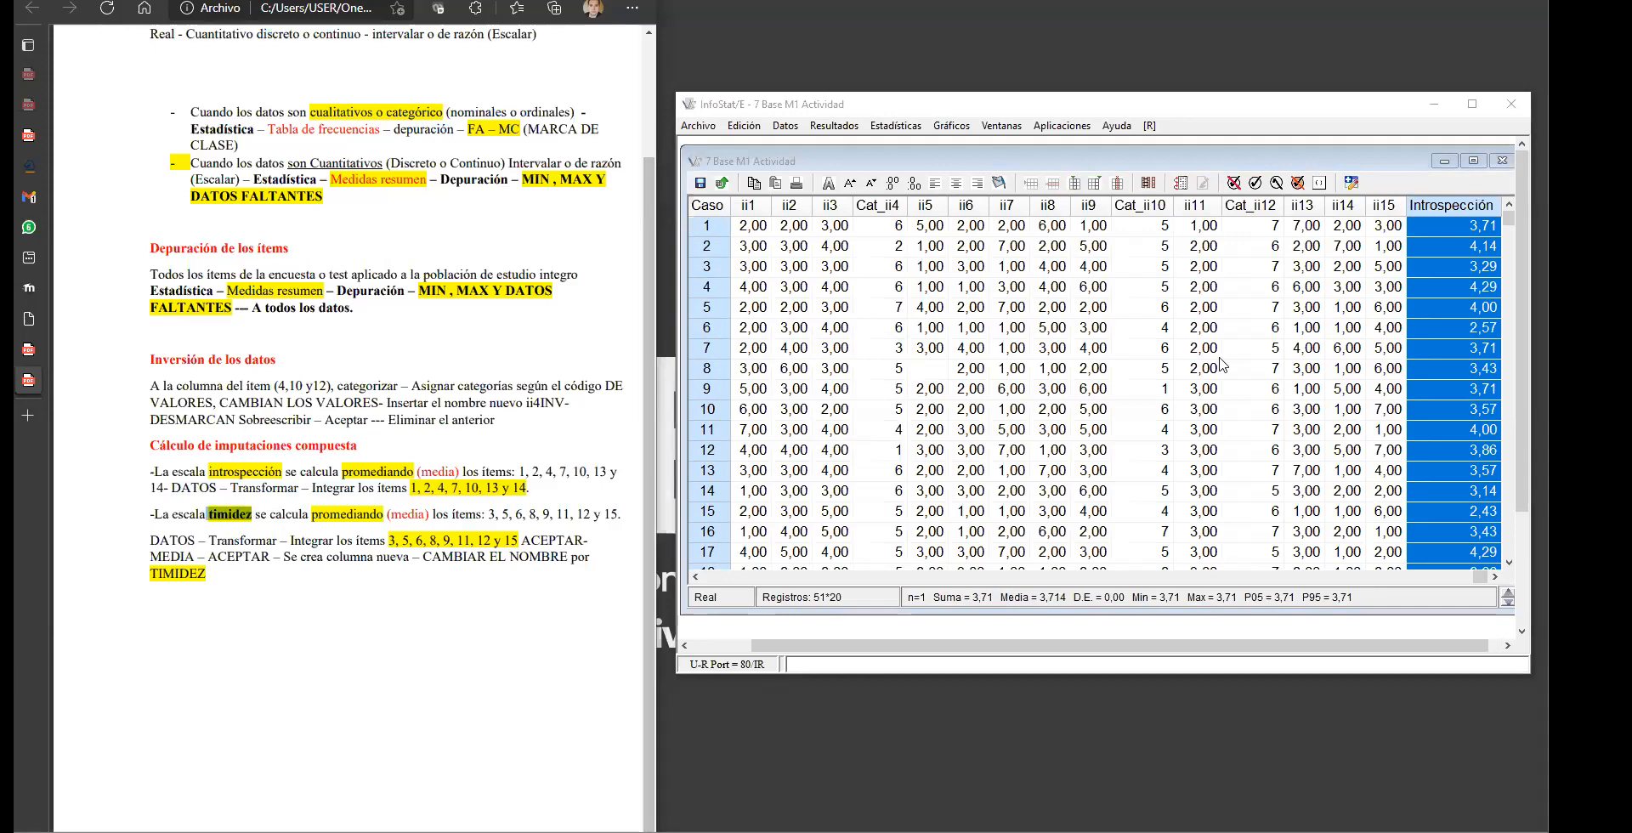
{"action": "left_click", "coordinate": [789, 125]}
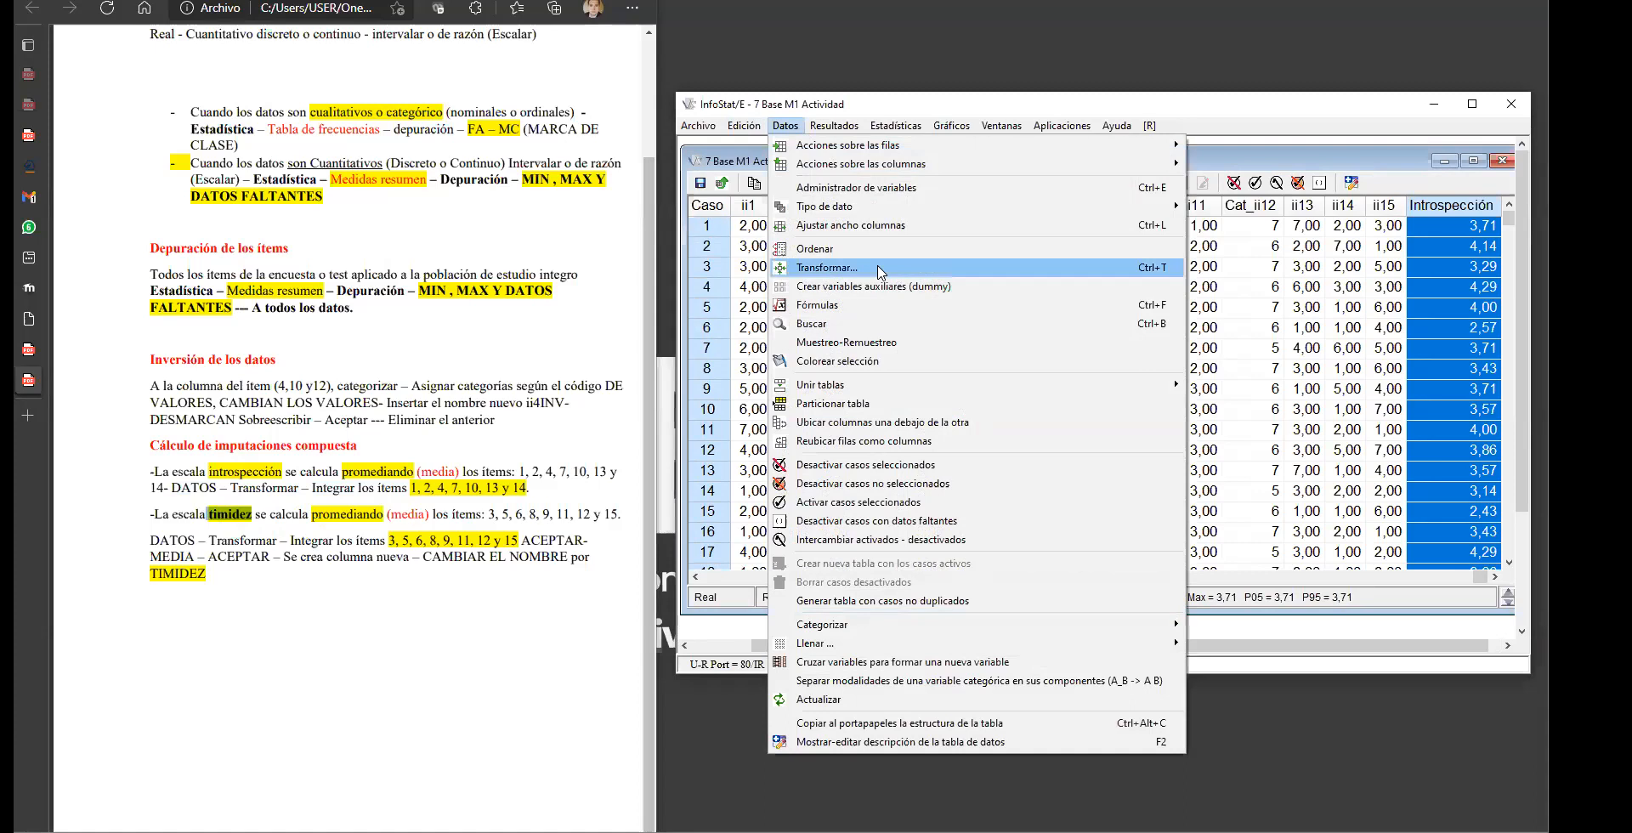
{"action": "left_click", "coordinate": [832, 269]}
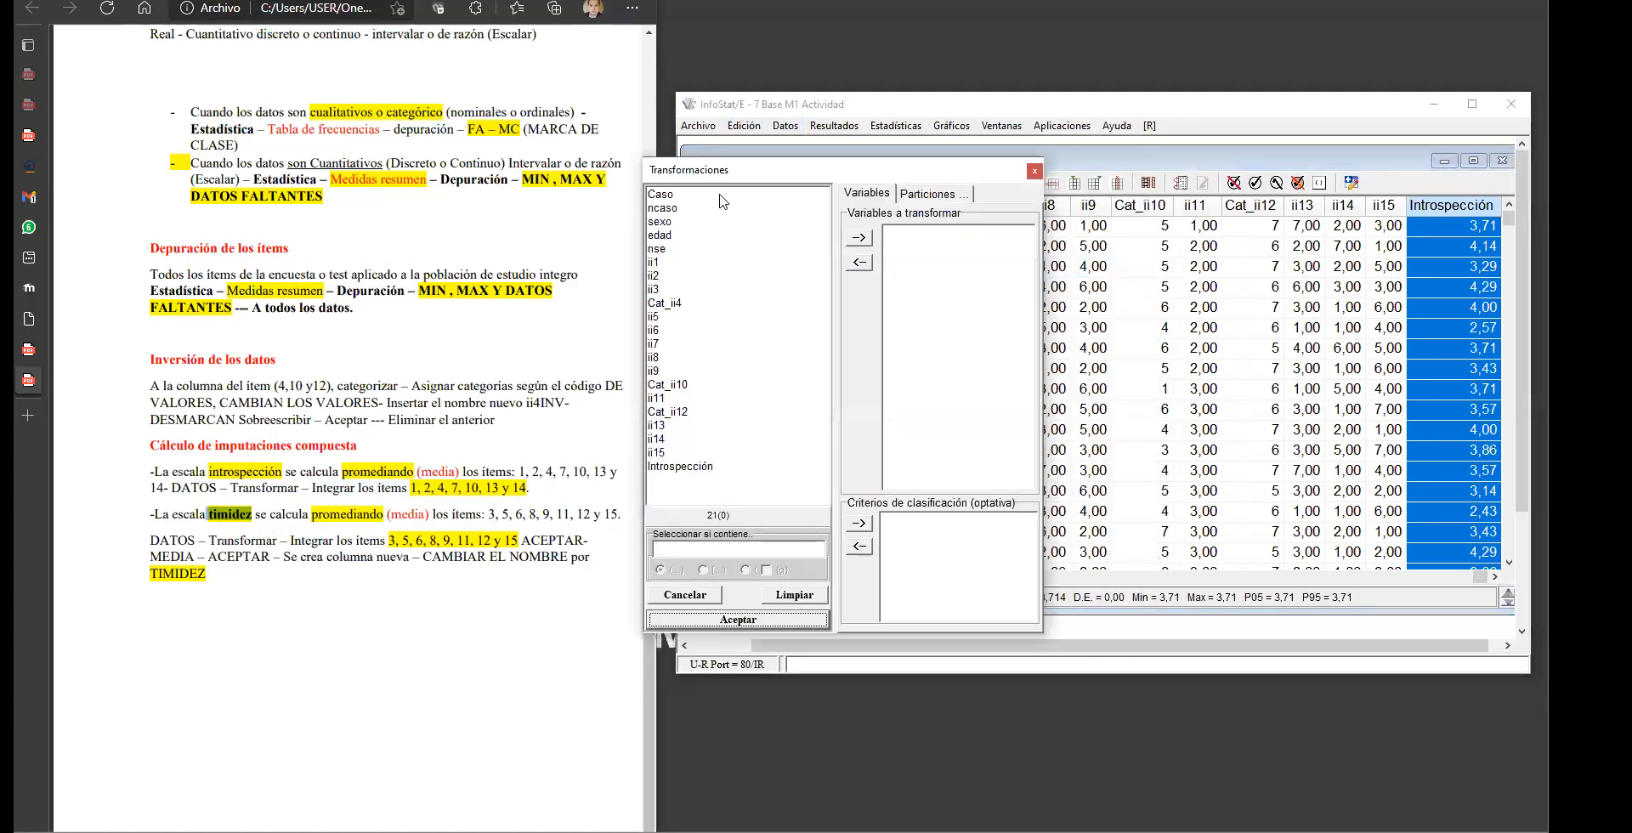
{"action": "left_click_drag", "start_coordinate": [777, 171], "coordinate": [797, 171]}
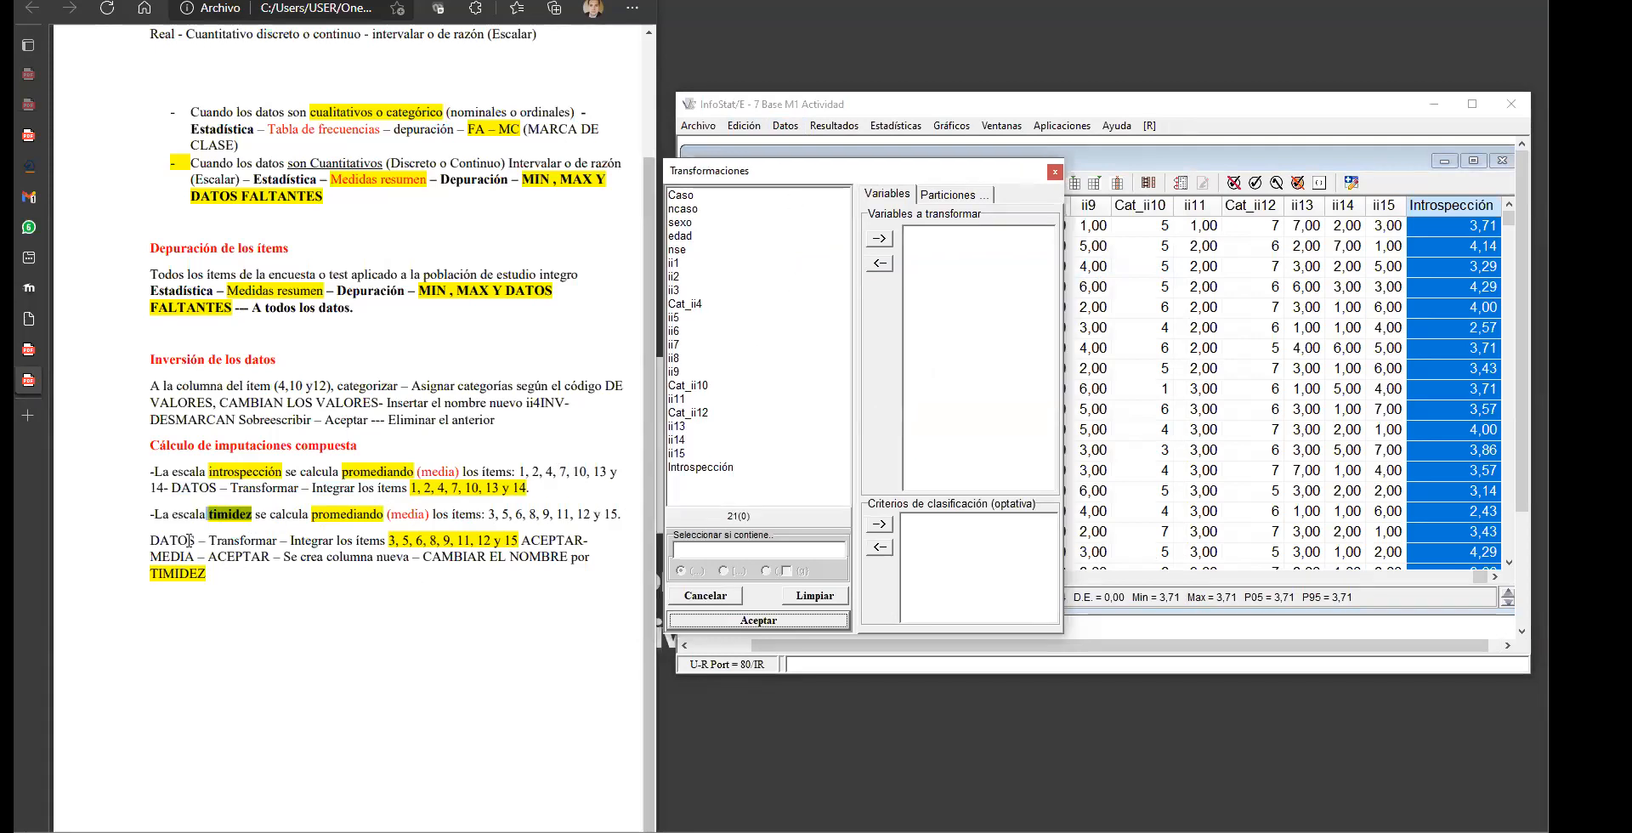
{"action": "double_click", "coordinate": [684, 292]}
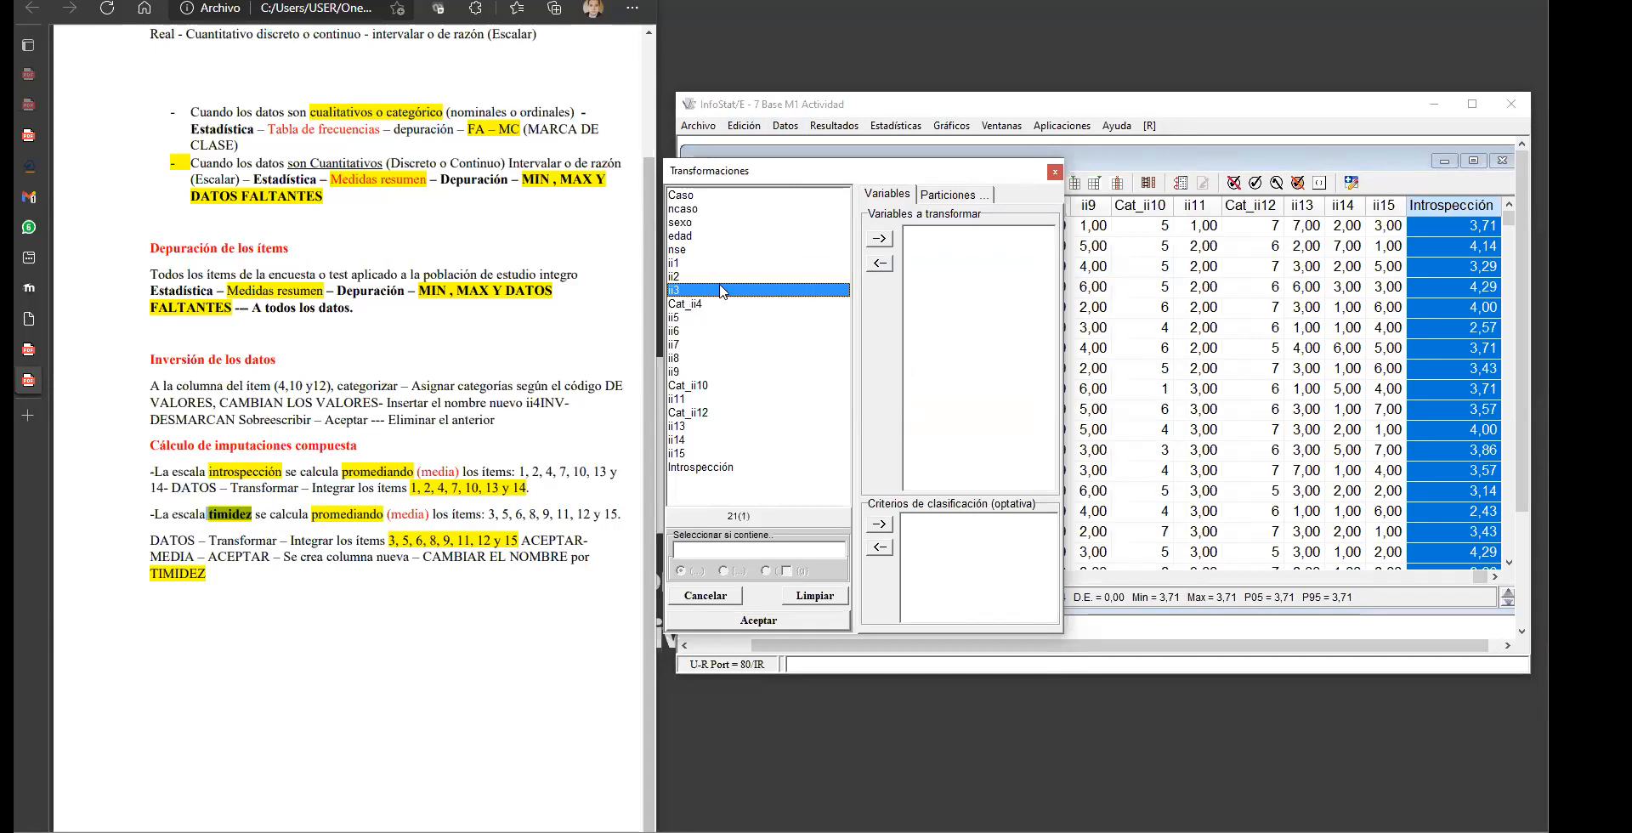
{"action": "left_click", "coordinate": [687, 305]}
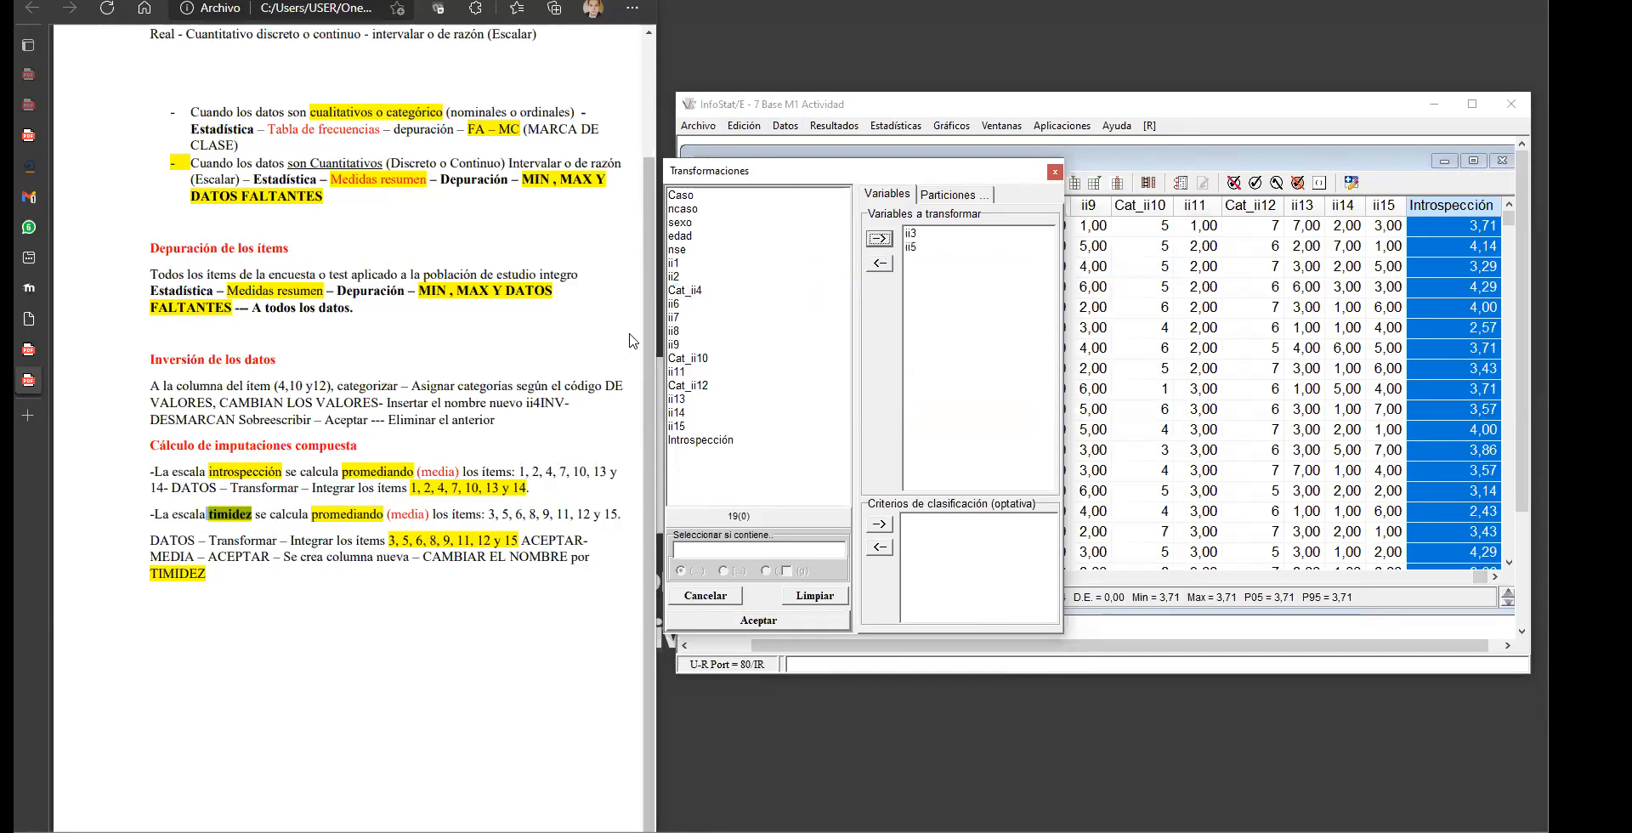
Step: Add ii6, ii8 and ii9 to the variables to transform
{"action": "double_click", "coordinate": [681, 303]}
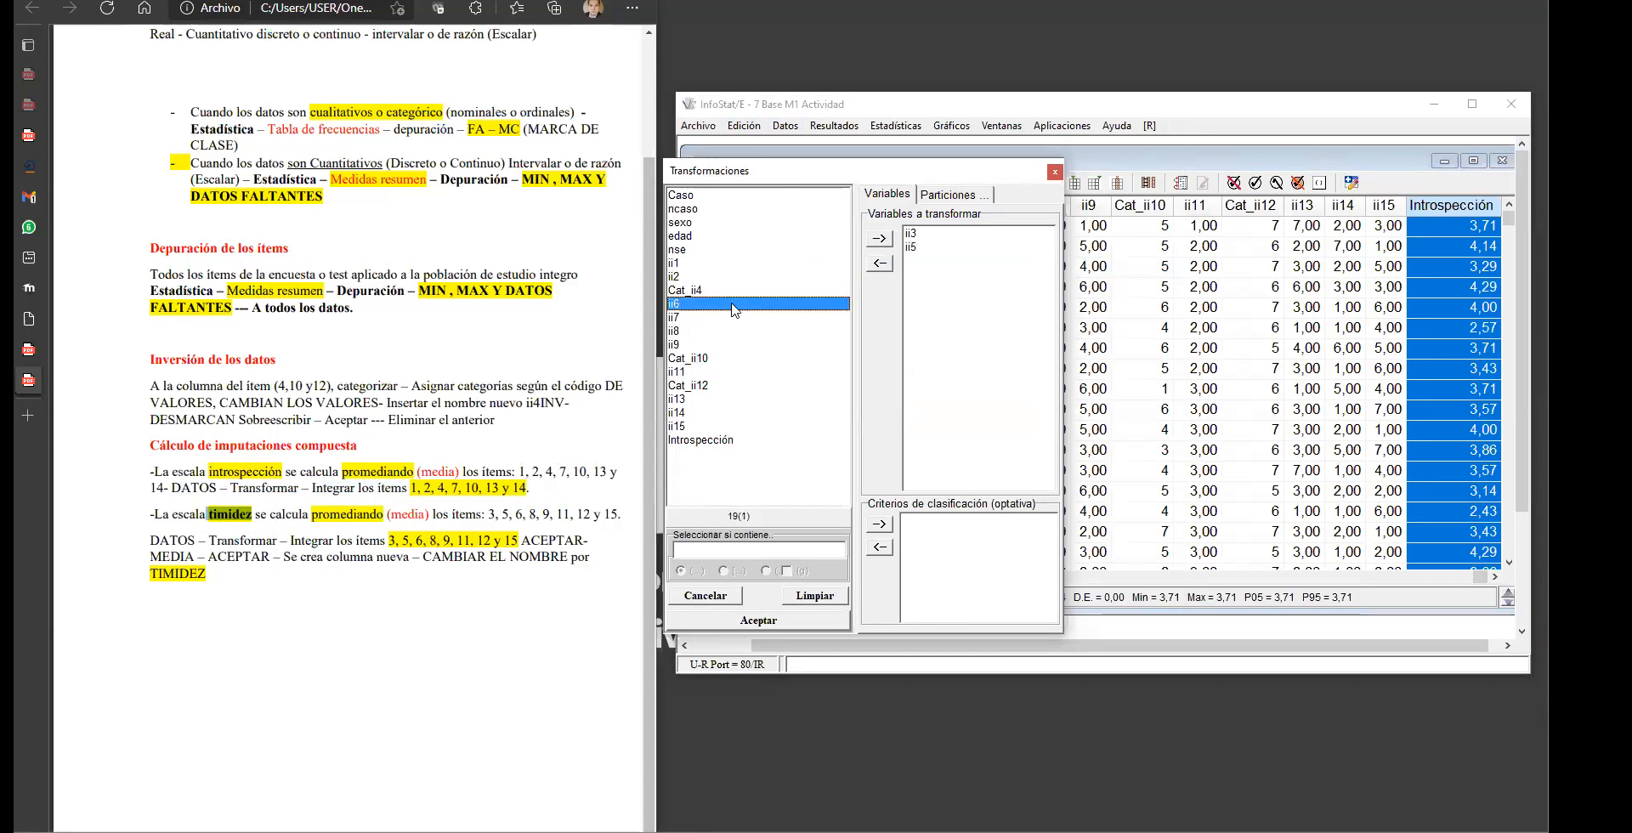
{"action": "left_click", "coordinate": [879, 238]}
{"action": "left_click", "coordinate": [679, 320]}
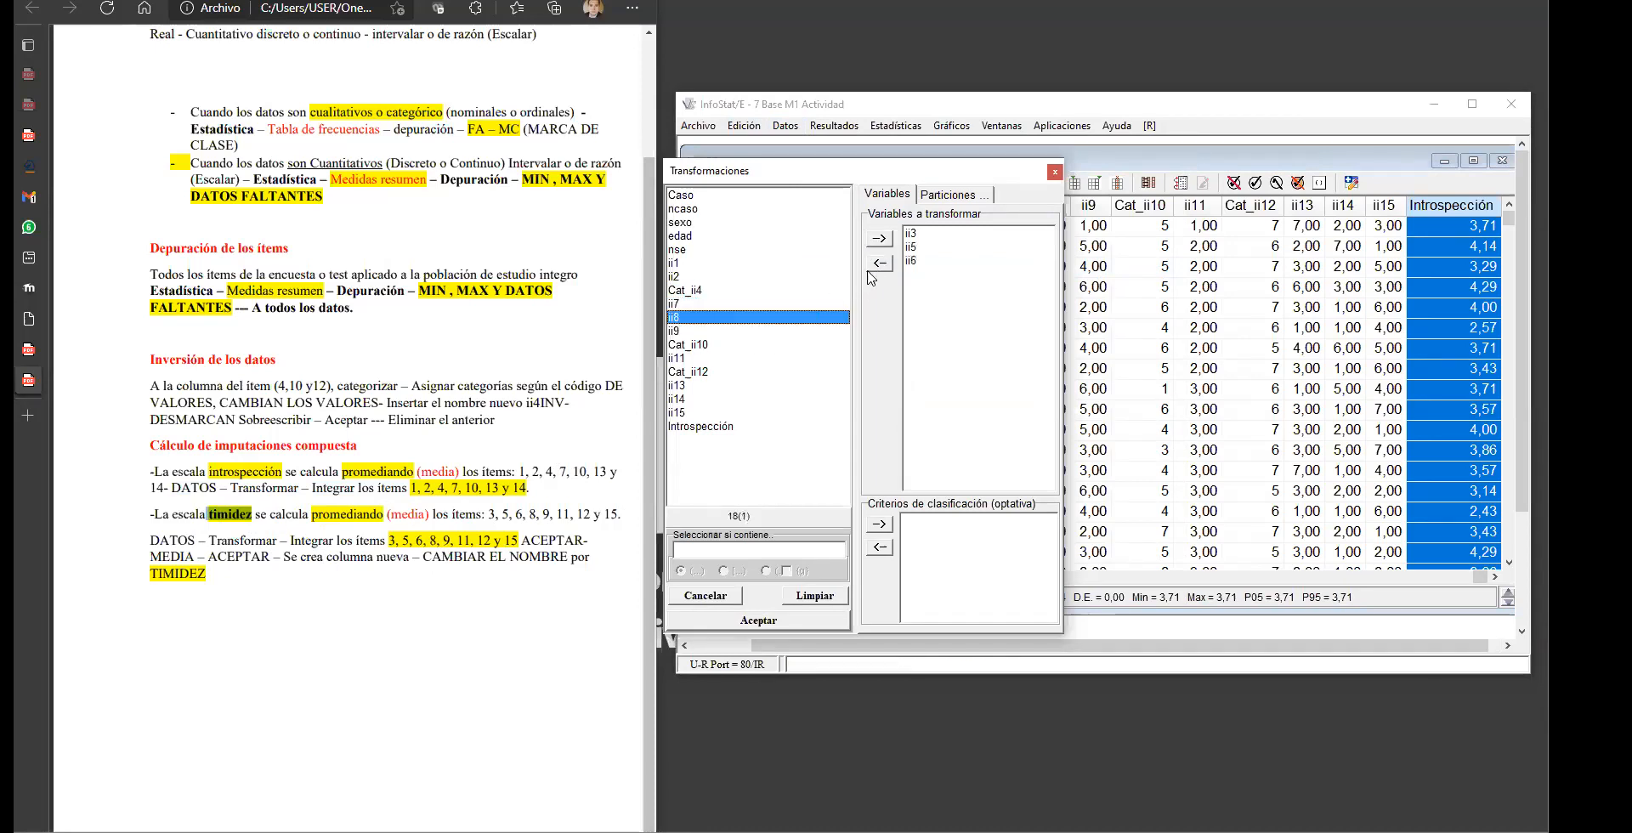
{"action": "left_click", "coordinate": [878, 240]}
{"action": "left_click", "coordinate": [879, 238]}
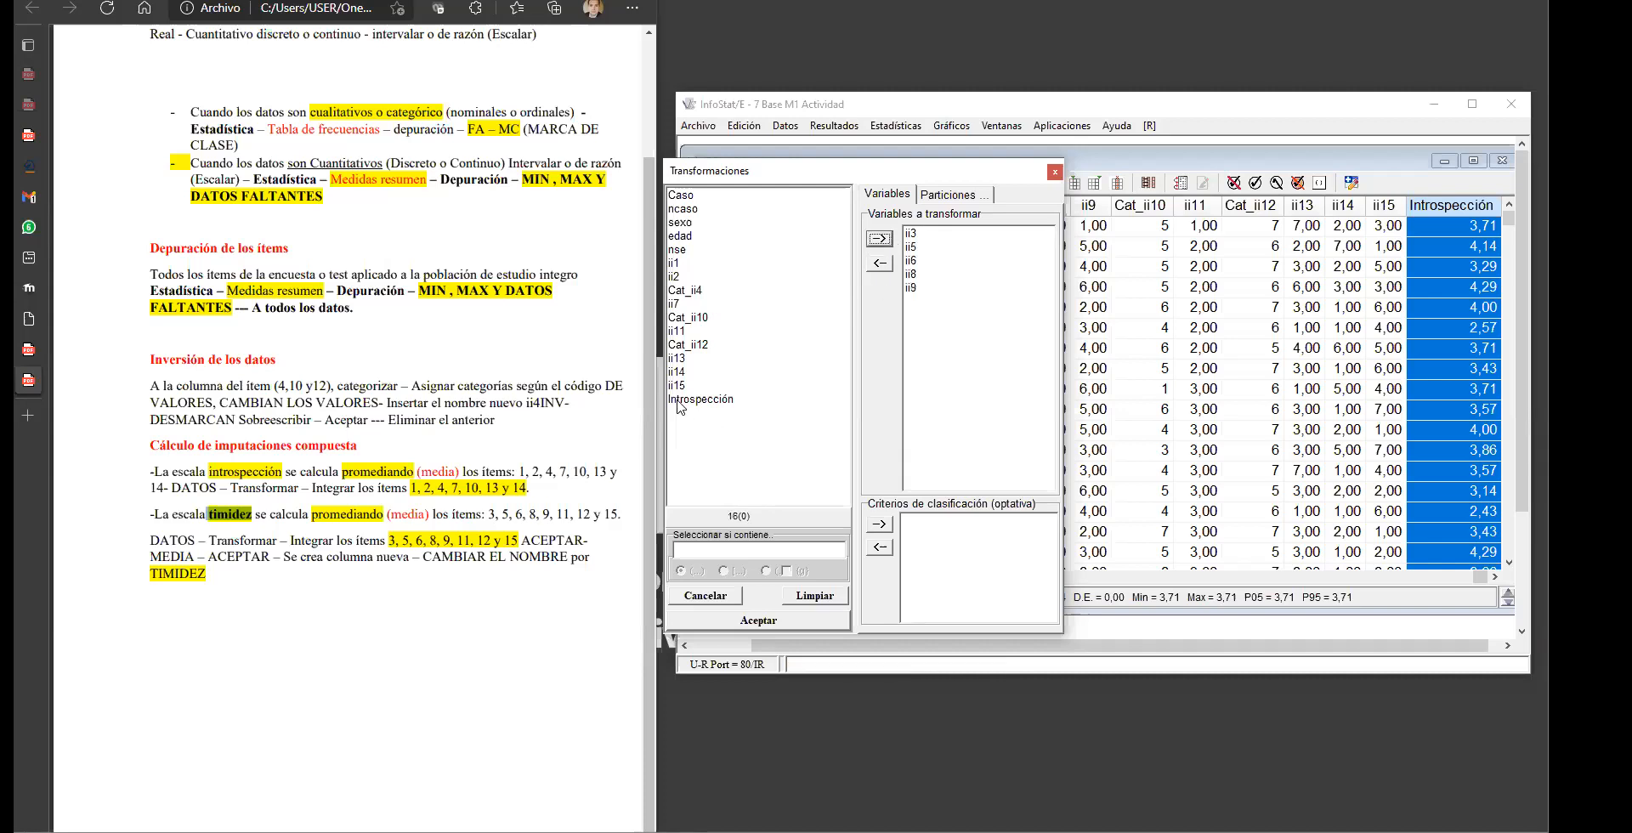
Step: Add ii11, Cat_ii12 and ii15 to the variables to transform
{"action": "left_click", "coordinate": [689, 331]}
{"action": "left_click", "coordinate": [878, 238]}
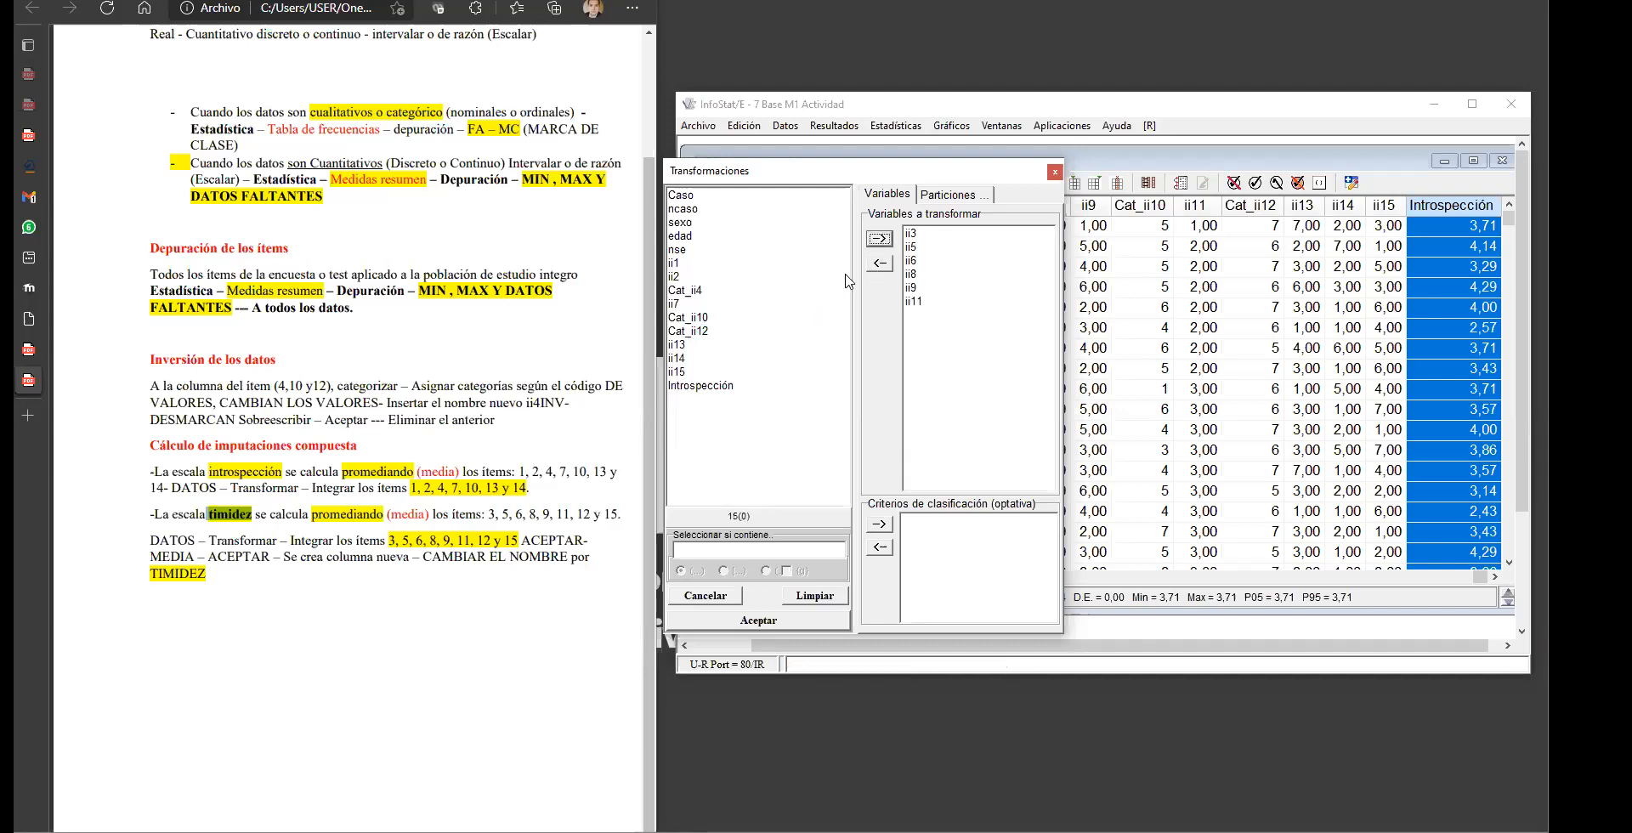
{"action": "left_click", "coordinate": [717, 330]}
{"action": "left_click", "coordinate": [872, 245]}
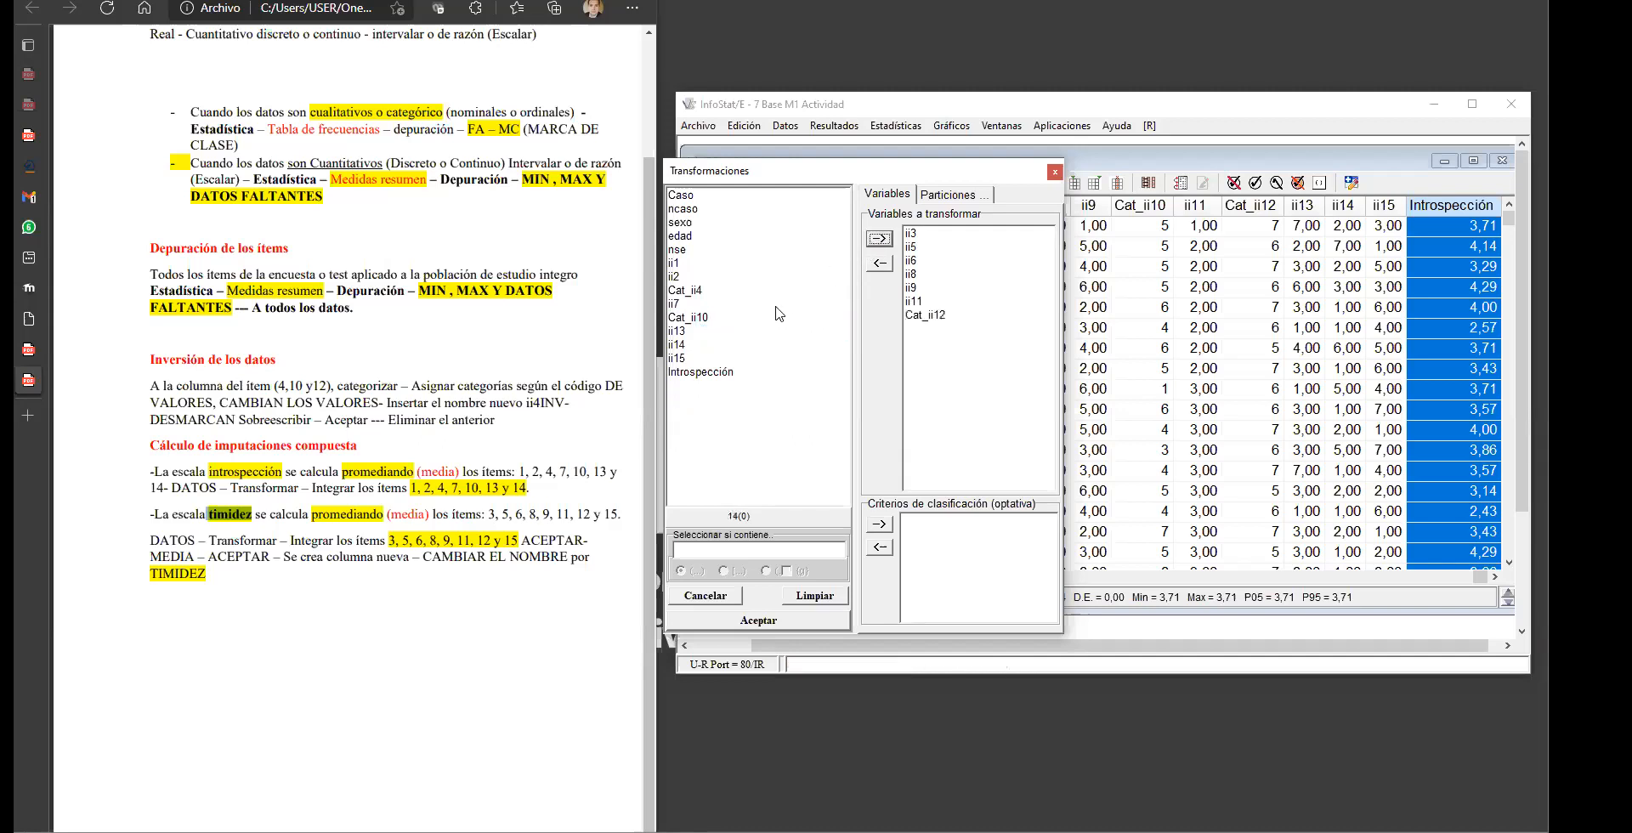
{"action": "left_click", "coordinate": [689, 358]}
{"action": "left_click", "coordinate": [880, 242]}
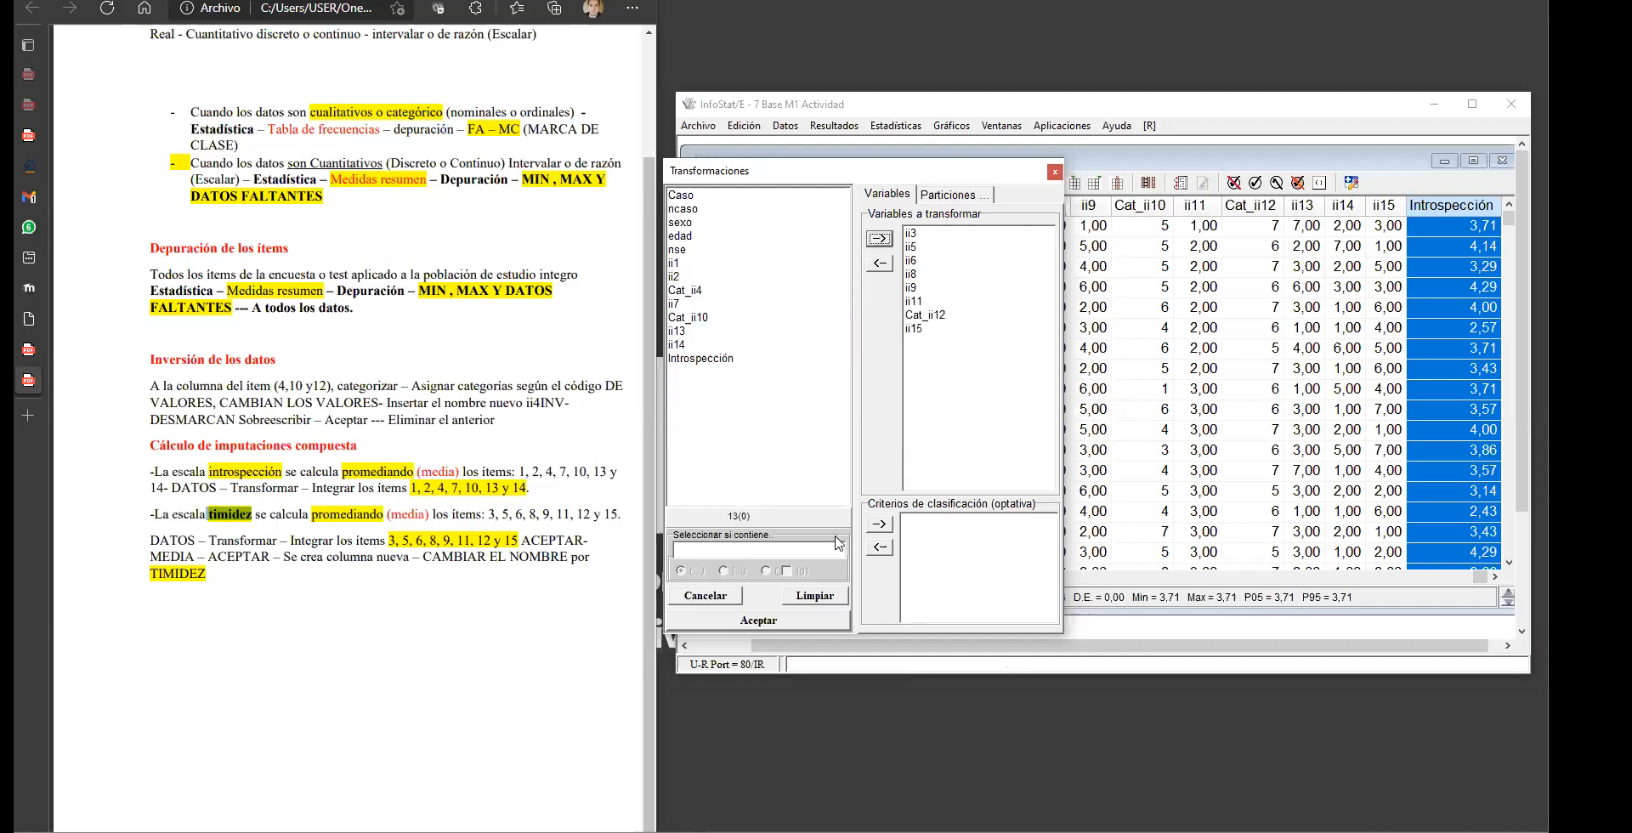
Step: Accept the variable selection and combine the eight items into a new column using Media
{"action": "left_click", "coordinate": [758, 619]}
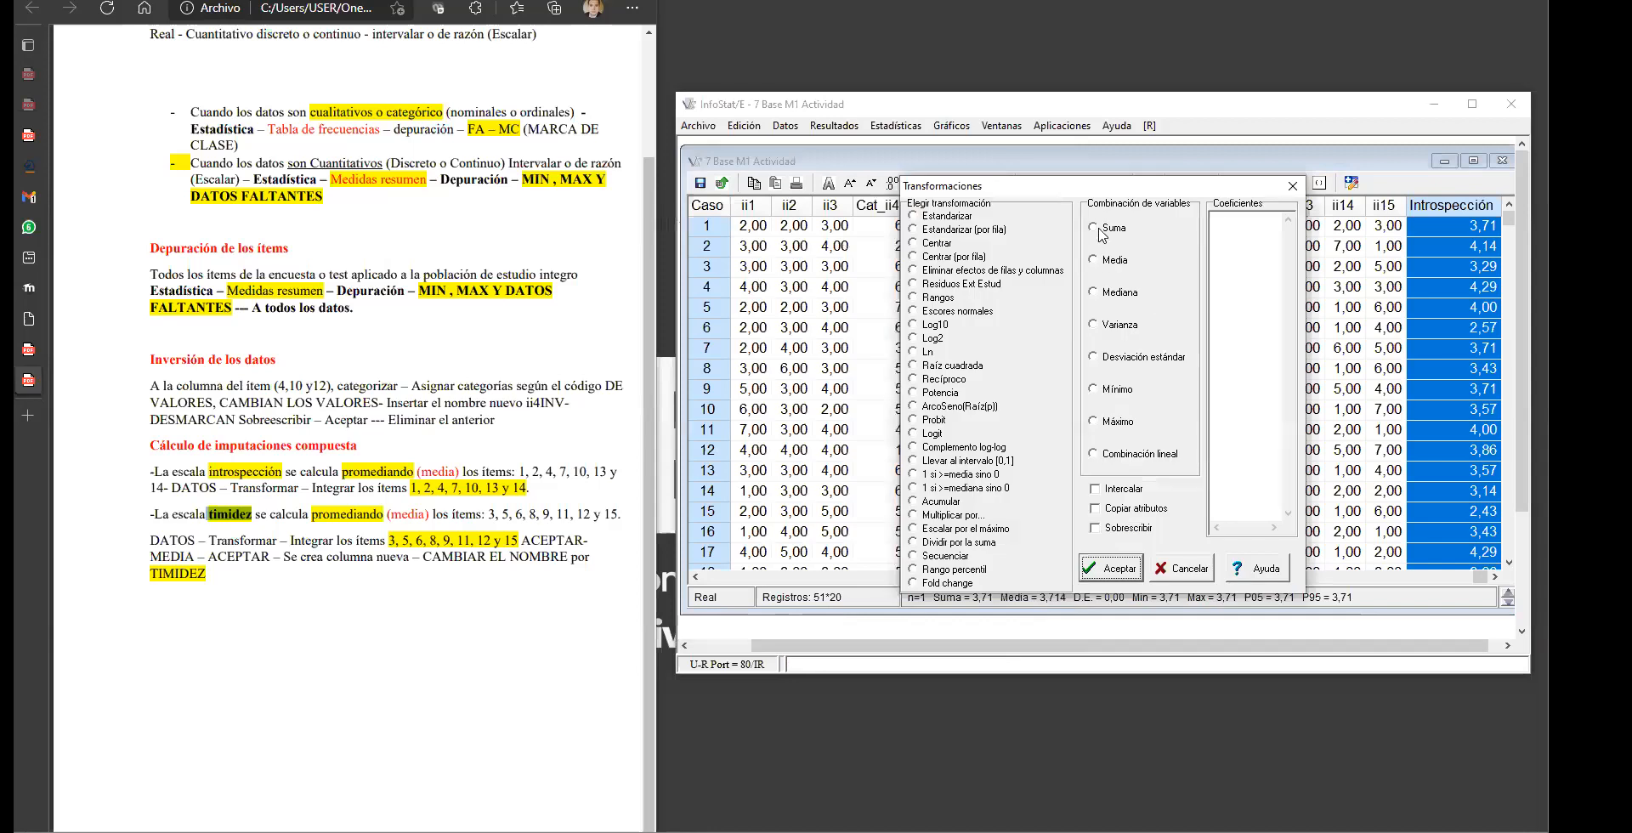
{"action": "left_click", "coordinate": [1095, 290]}
{"action": "left_click", "coordinate": [1094, 259]}
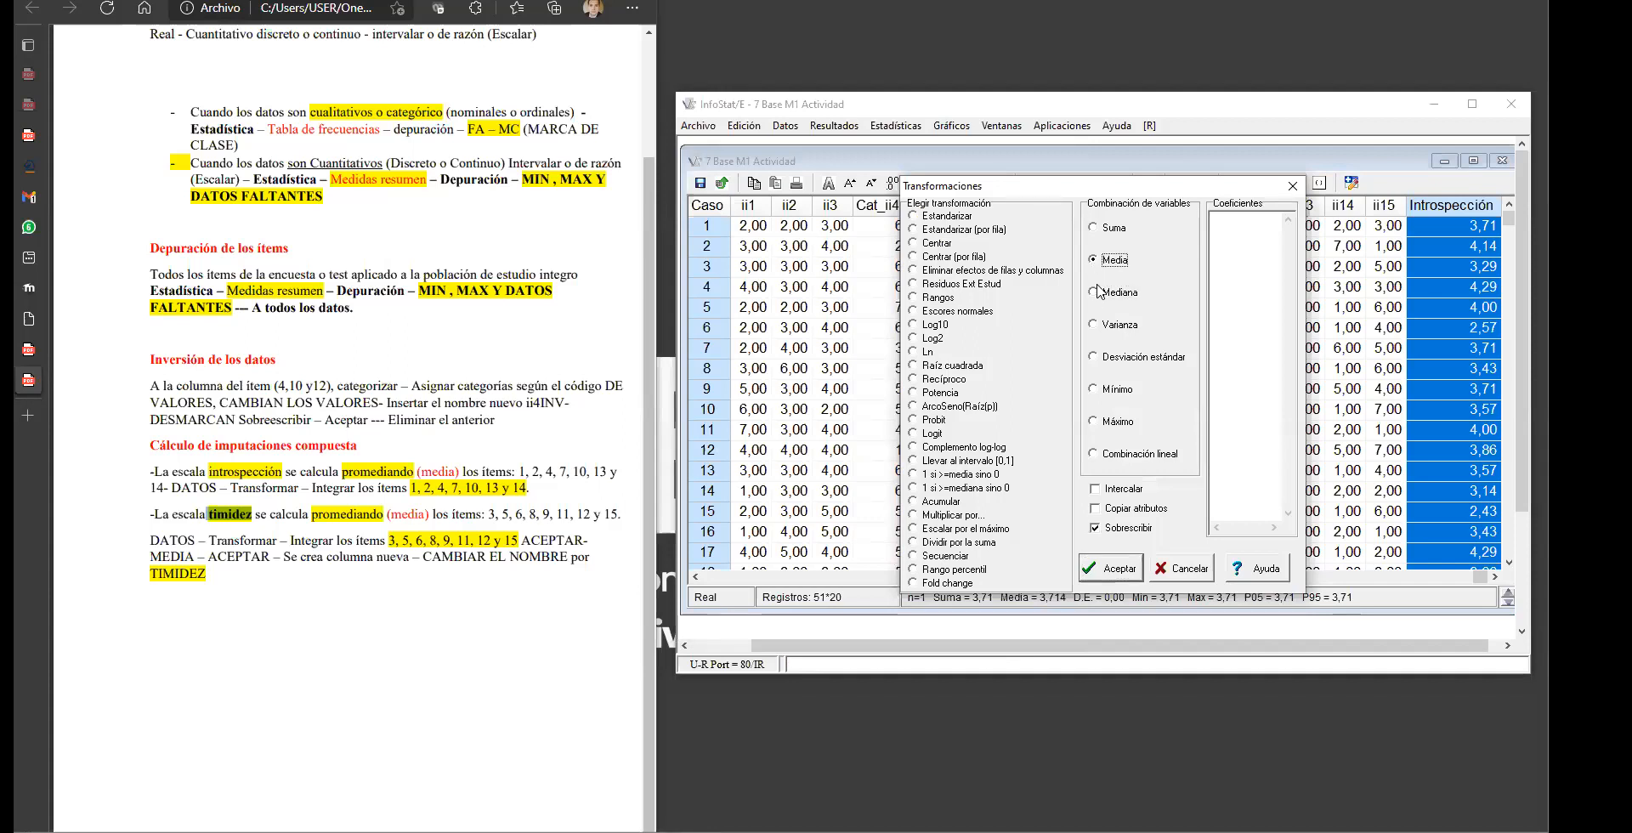
{"action": "left_click", "coordinate": [1116, 574]}
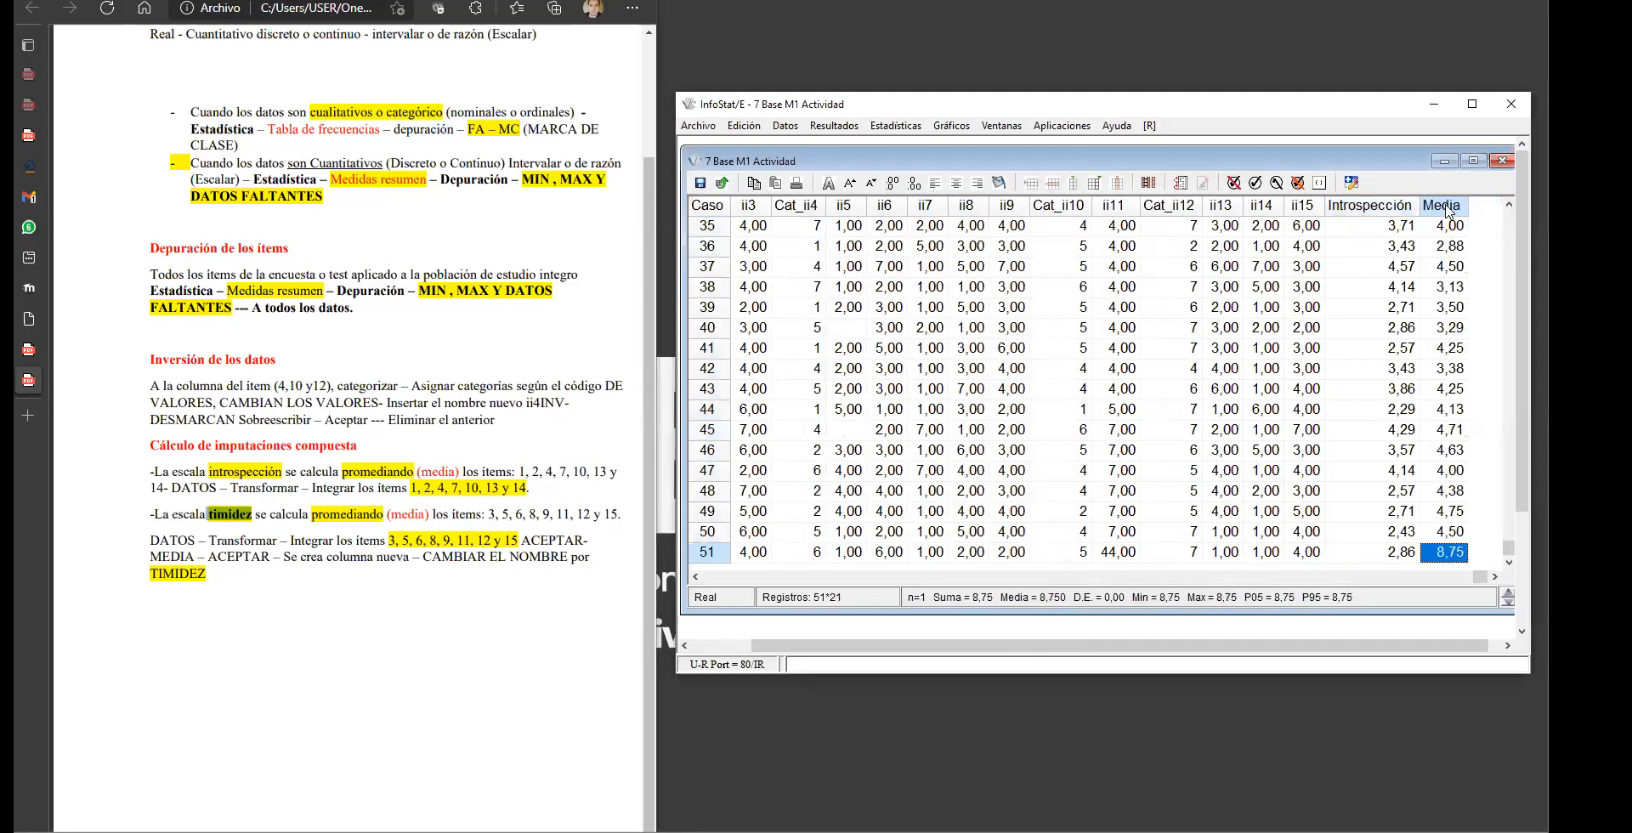
Step: Rename the new Media column at the end of the table as Timidez
{"action": "double_click", "coordinate": [1447, 211]}
{"action": "key", "text": "BackSpace"}
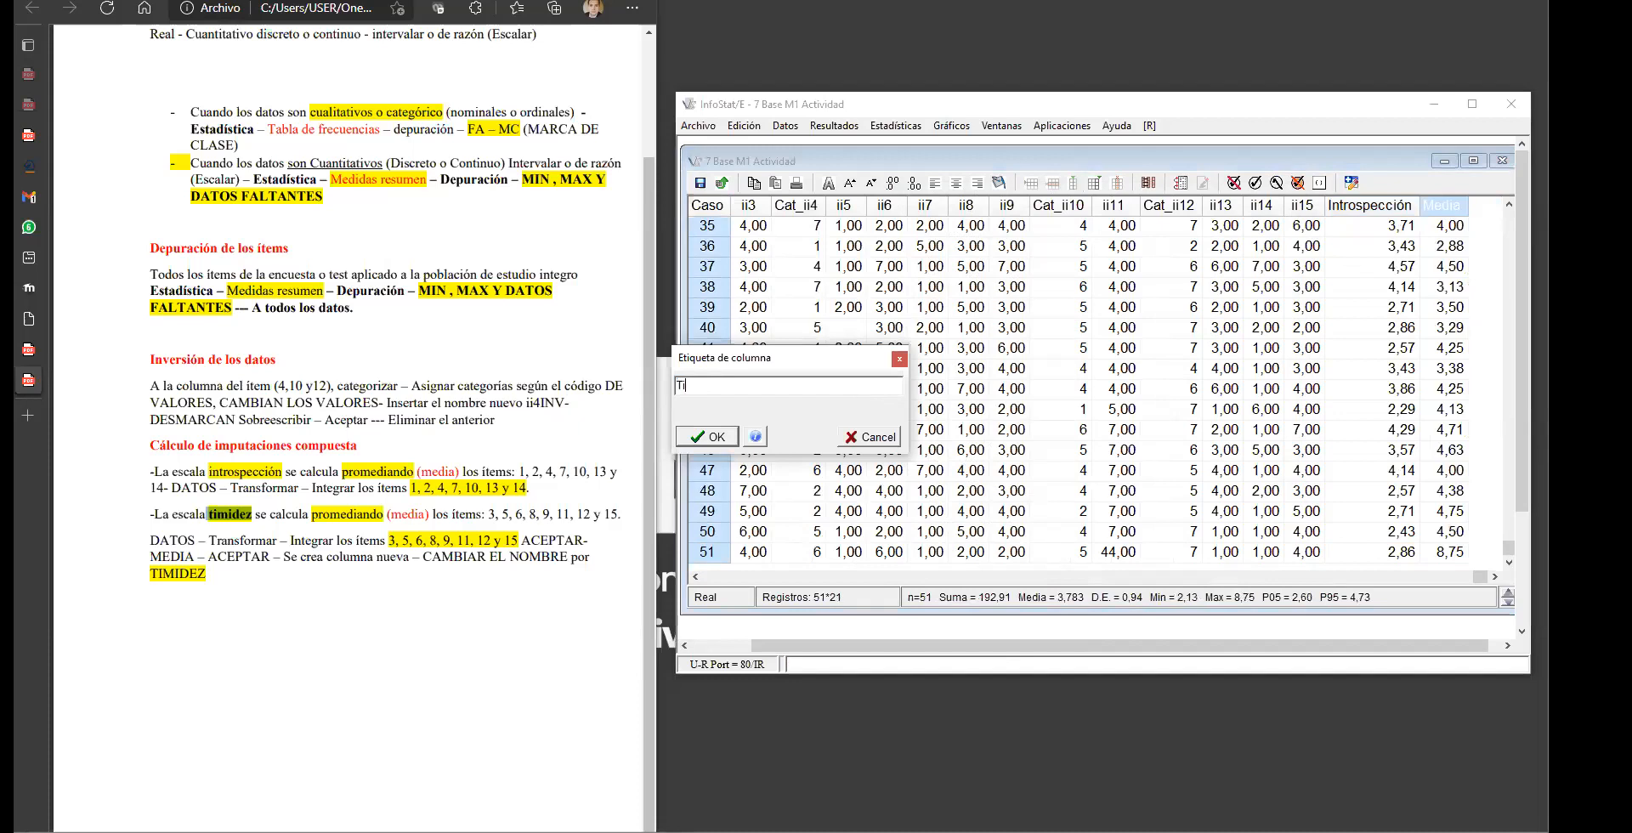
{"action": "type", "text": "Timidez"}
{"action": "left_click", "coordinate": [709, 438]}
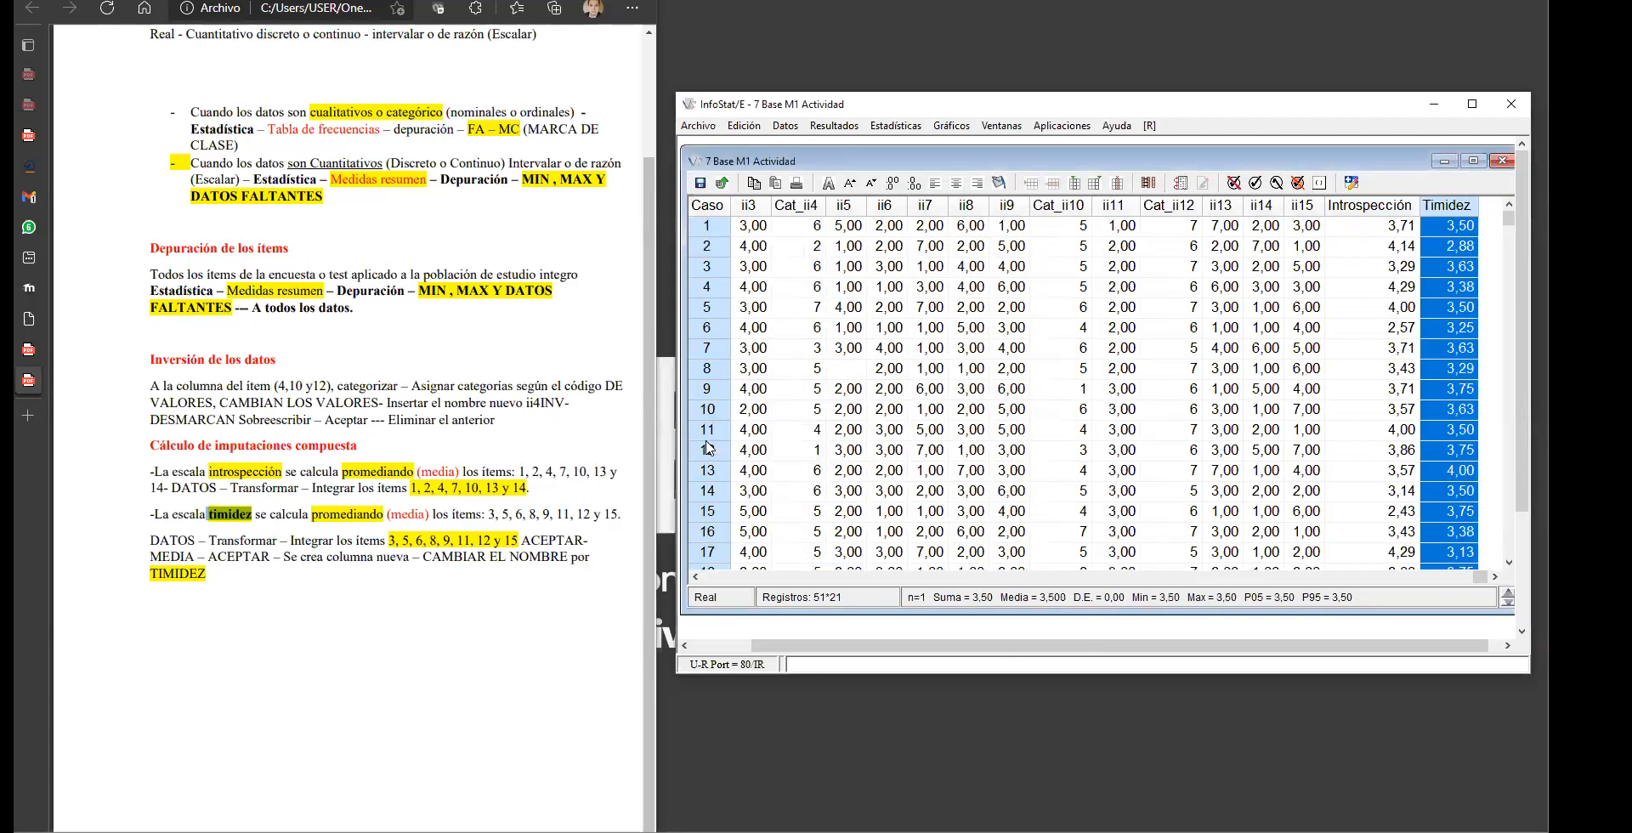
Step: Review the notes' sections on Depuración de los ítems, Inversión de los datos and Cálculo de imputaciones compuesta
{"action": "scroll", "coordinate": [197, 264], "scroll_direction": "up", "scroll_amount": 3}
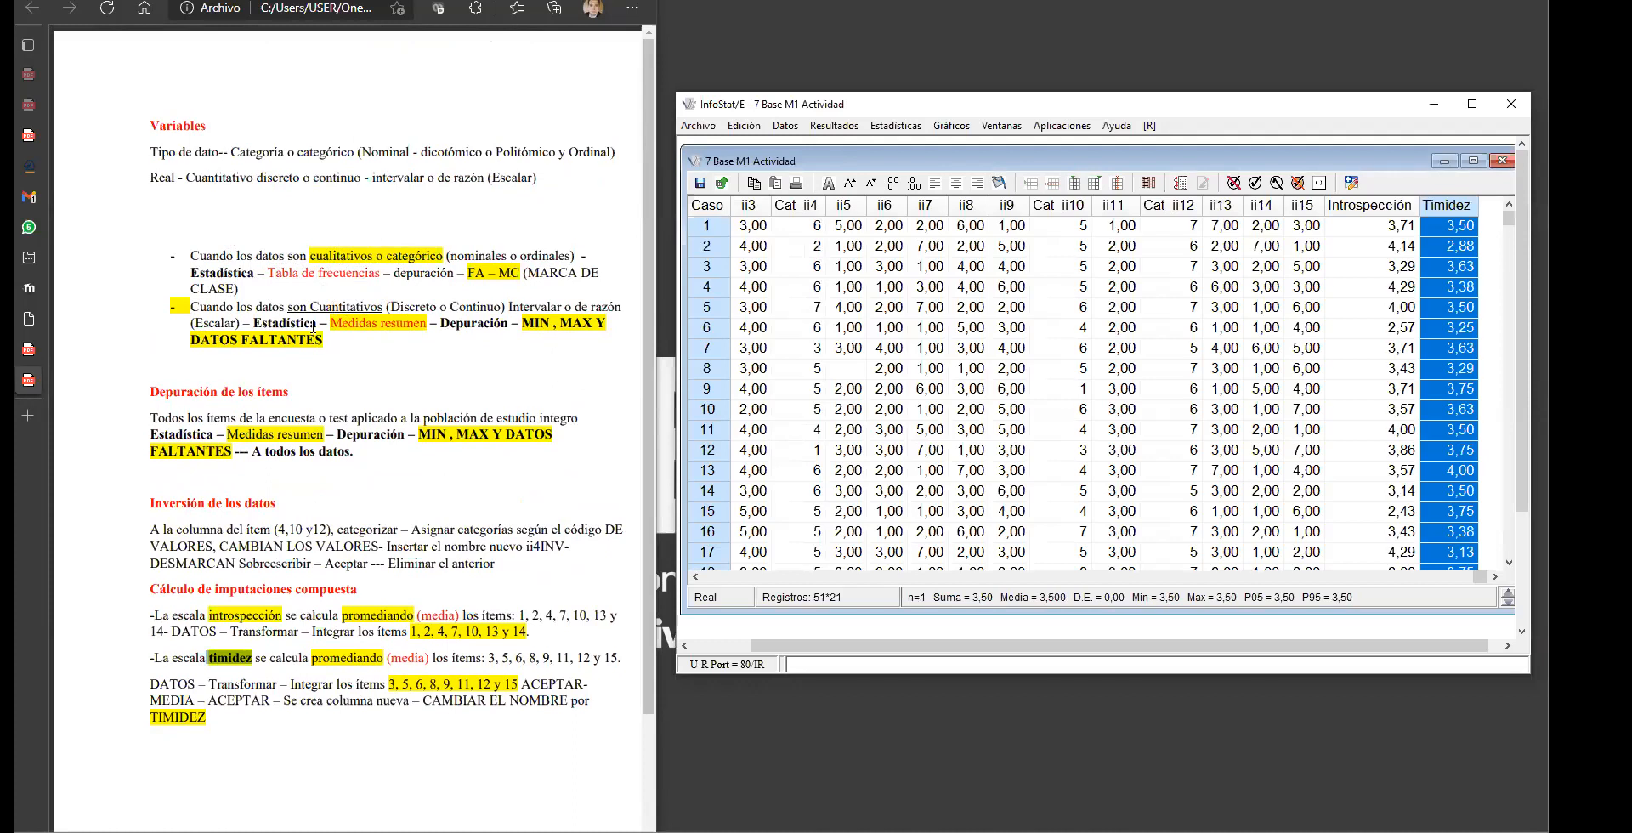
{"action": "left_click_drag", "start_coordinate": [154, 393], "coordinate": [306, 395]}
{"action": "left_click_drag", "start_coordinate": [153, 504], "coordinate": [296, 507]}
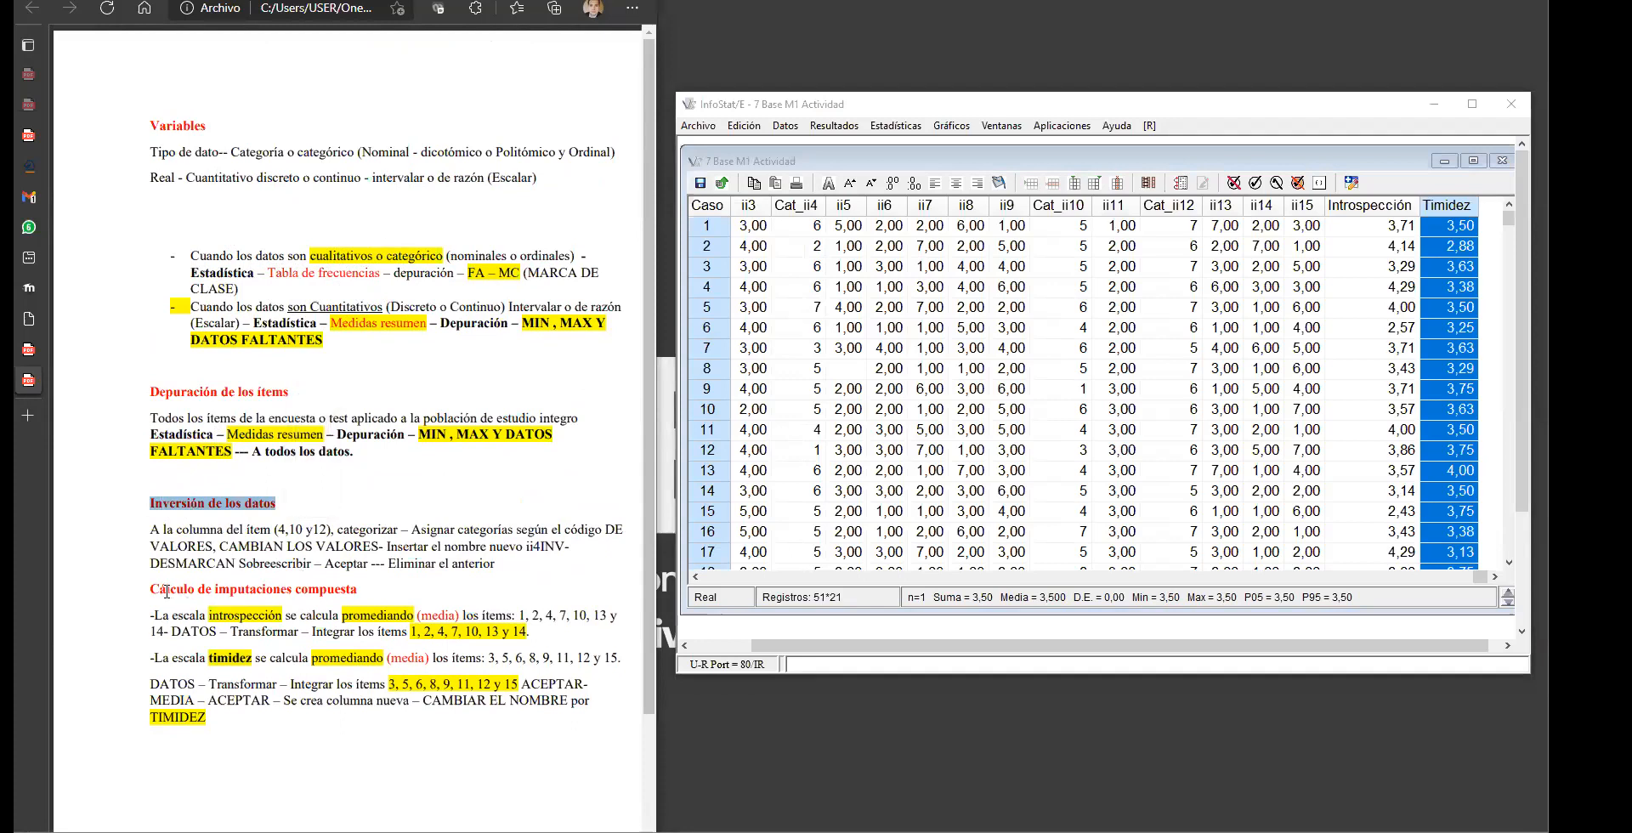
{"action": "left_click_drag", "start_coordinate": [163, 590], "coordinate": [360, 591]}
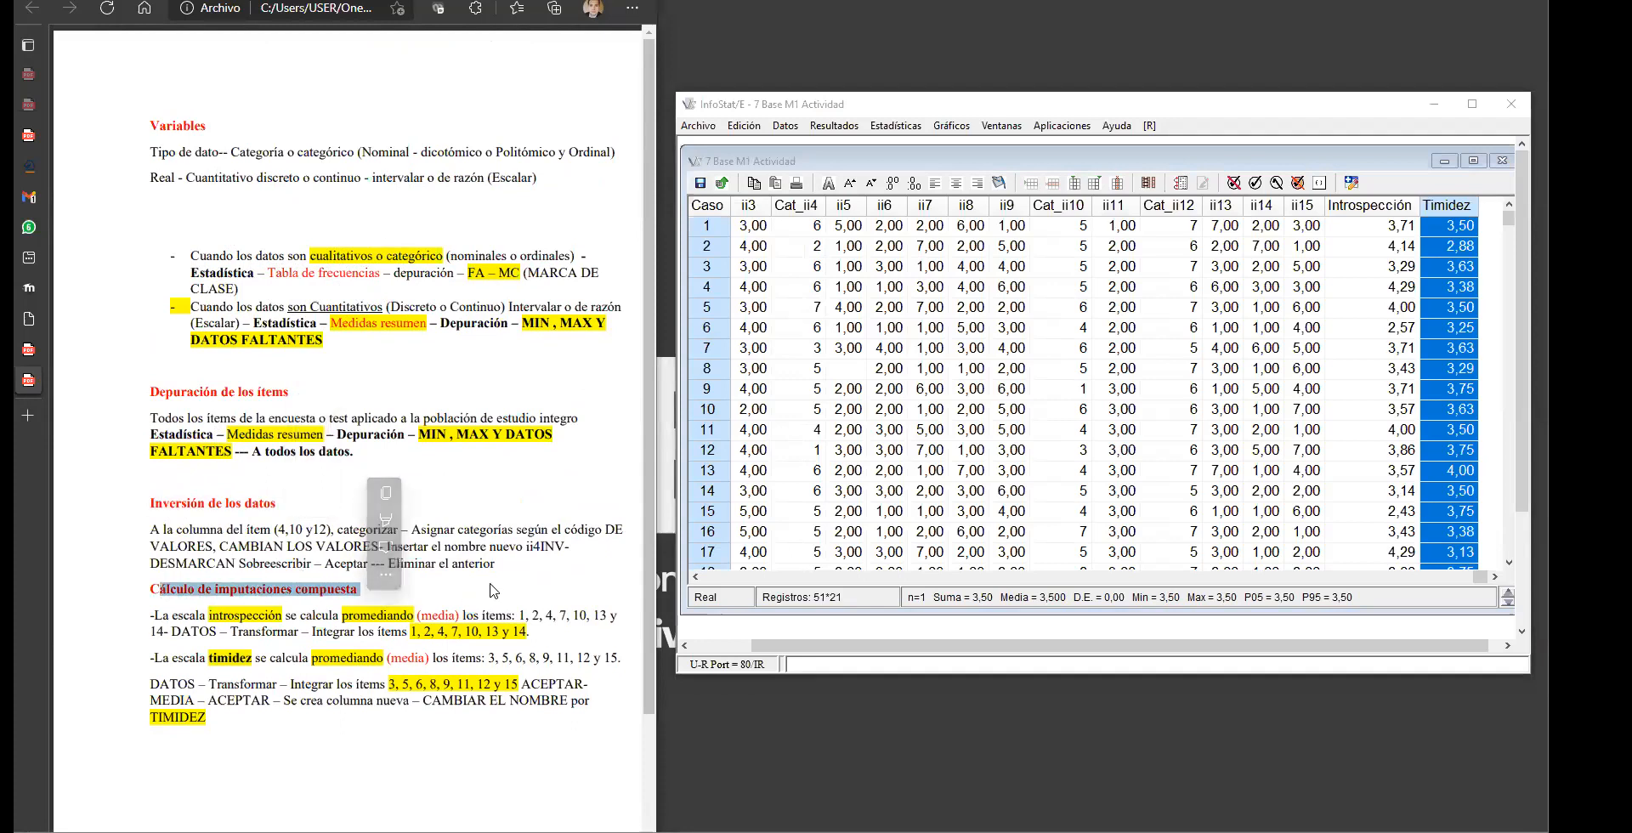